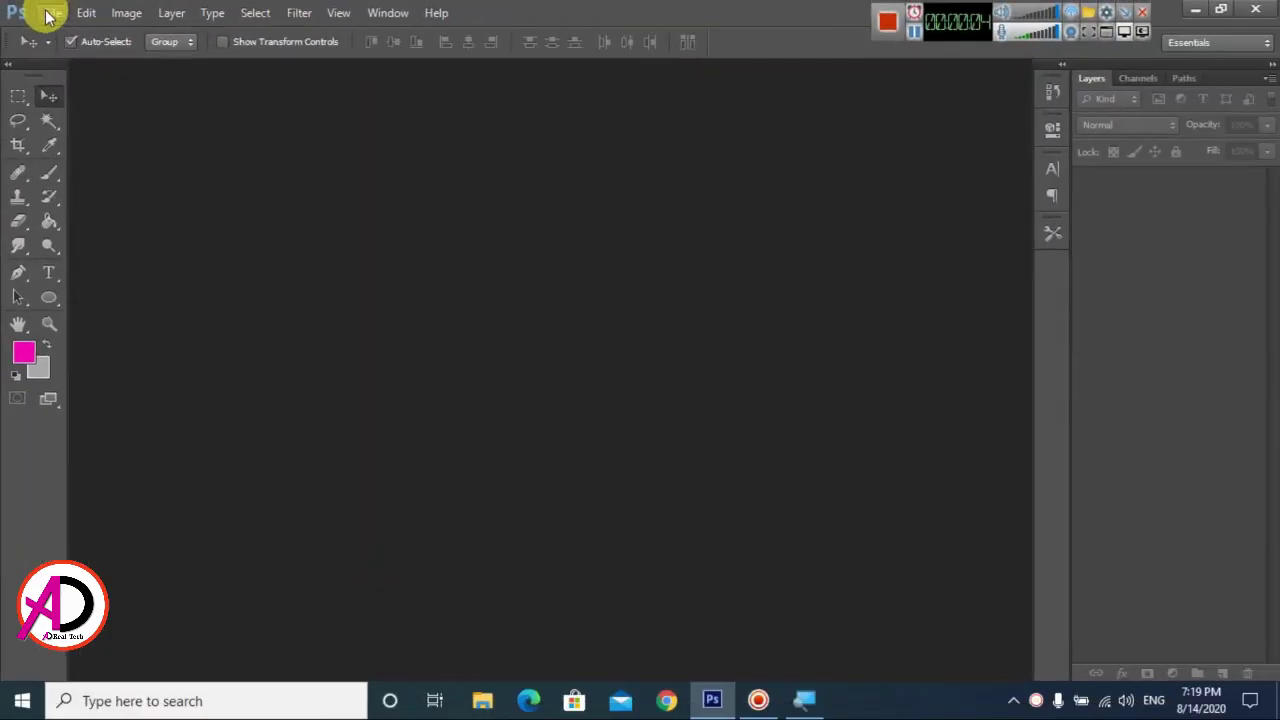
Step: Start a new white 2 × 2 inch document at 600 pixels/inch
{"action": "left_click", "coordinate": [50, 13]}
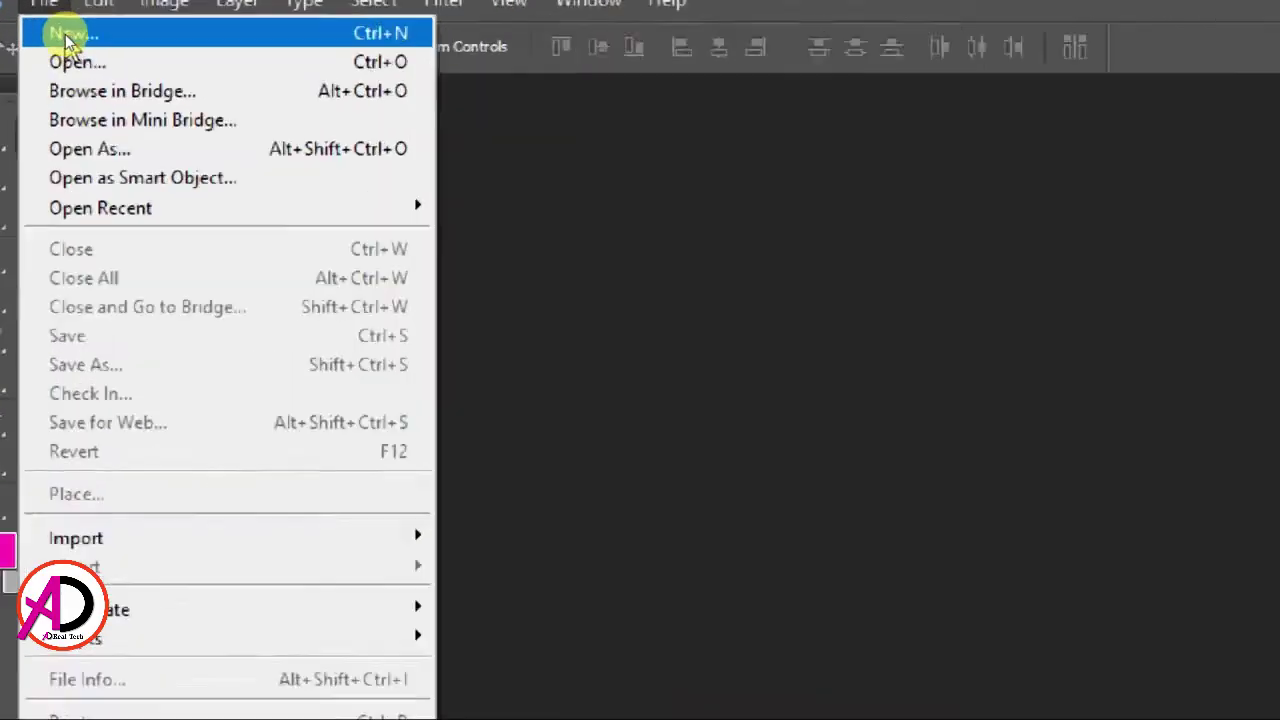
{"action": "left_click", "coordinate": [68, 35]}
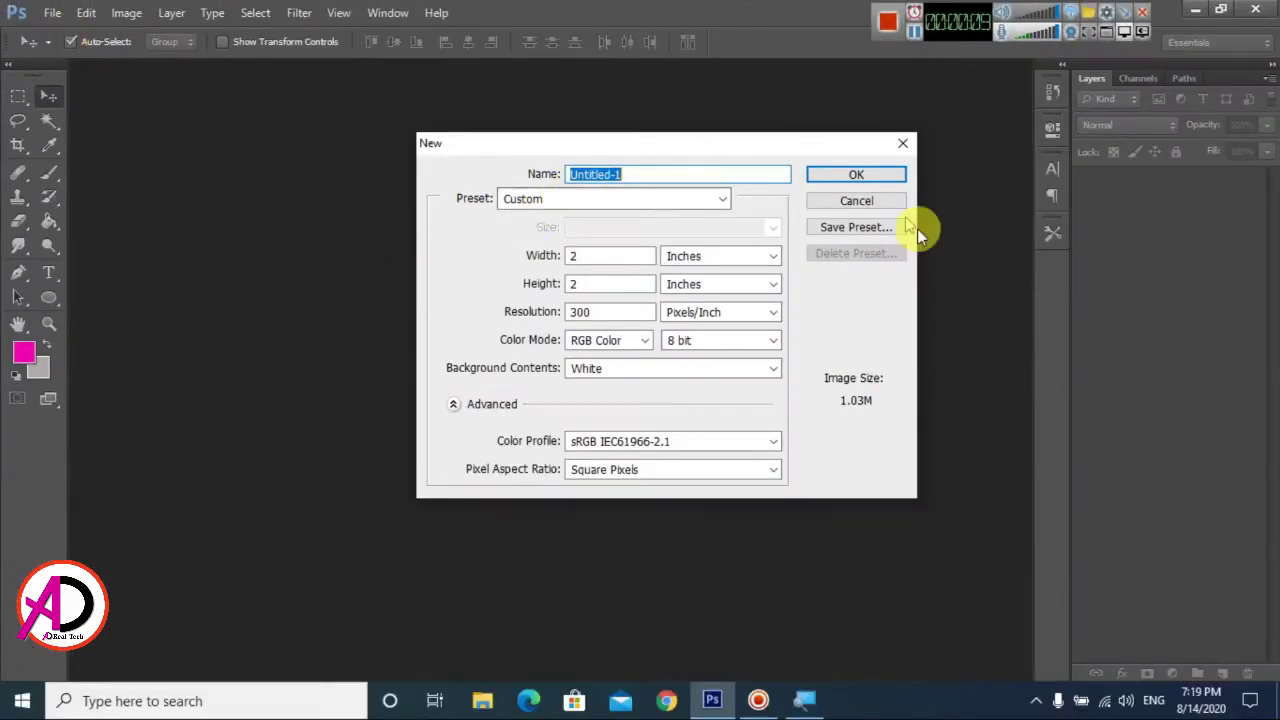
{"action": "left_click", "coordinate": [724, 233]}
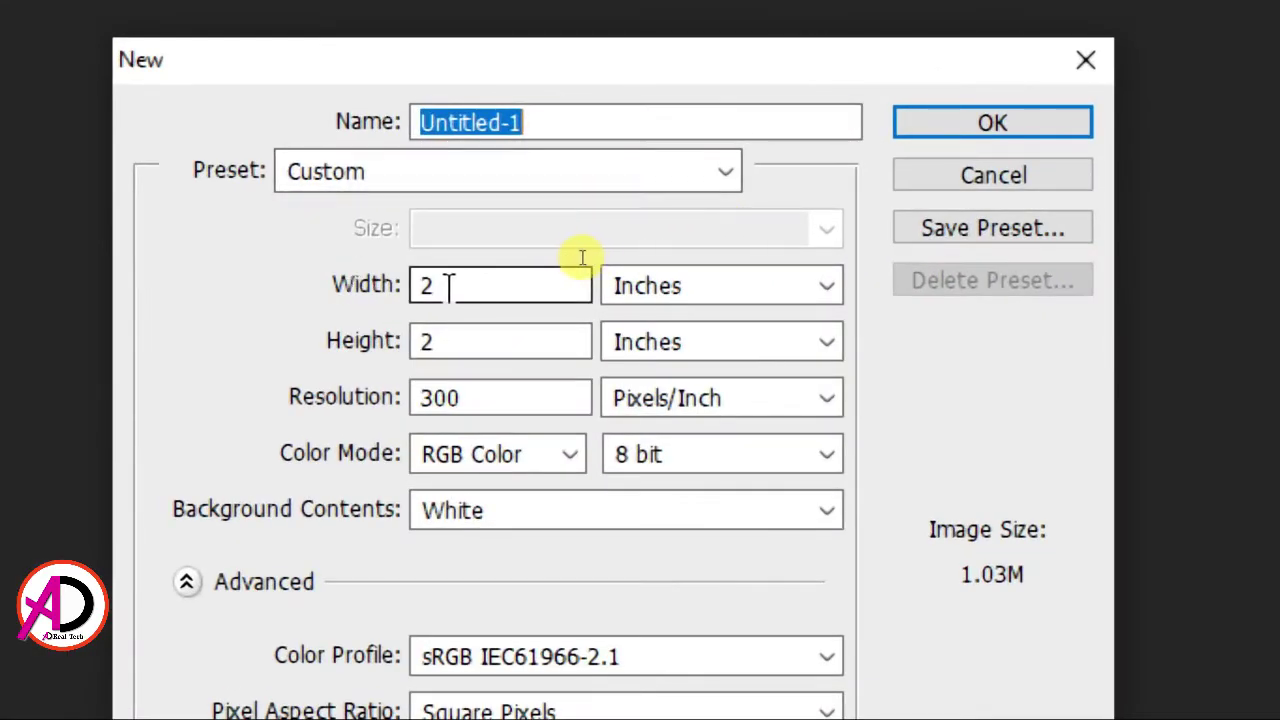
{"action": "left_click", "coordinate": [390, 292]}
{"action": "key", "text": "Tab"}
{"action": "key", "text": "Tab"}
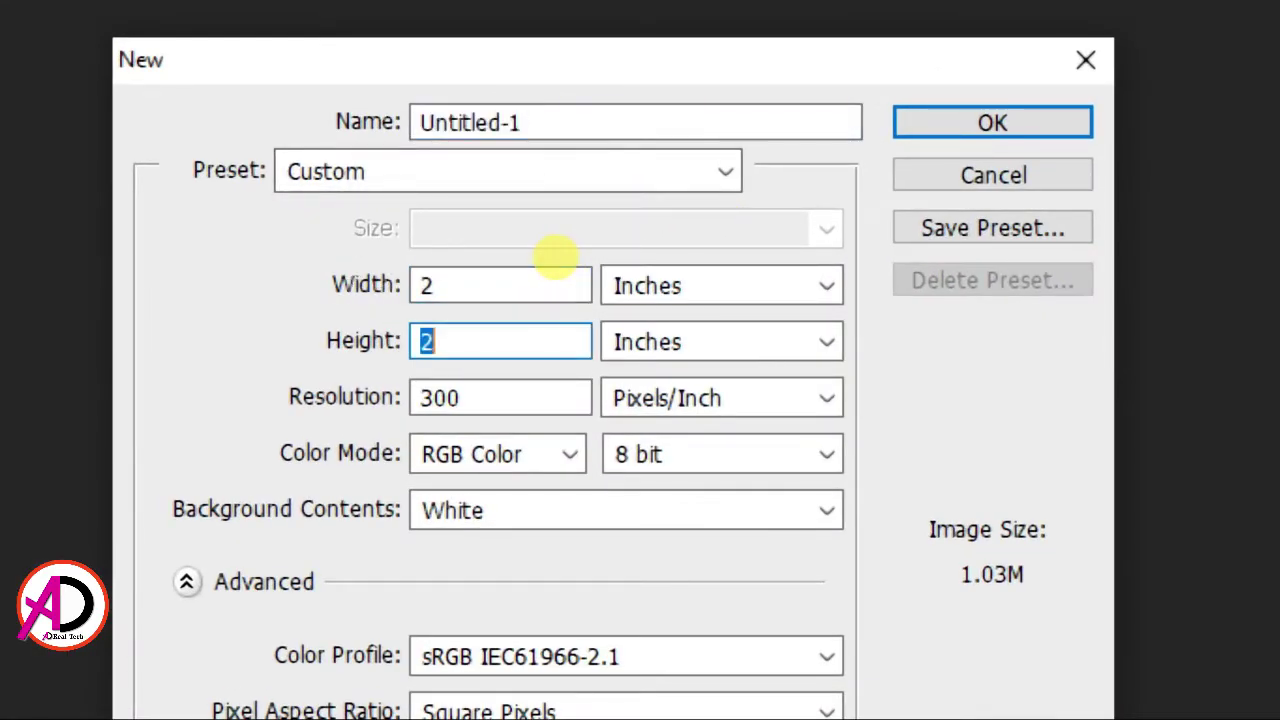
{"action": "key", "text": "Tab"}
{"action": "key", "text": "Tab"}
{"action": "type", "text": "6"}
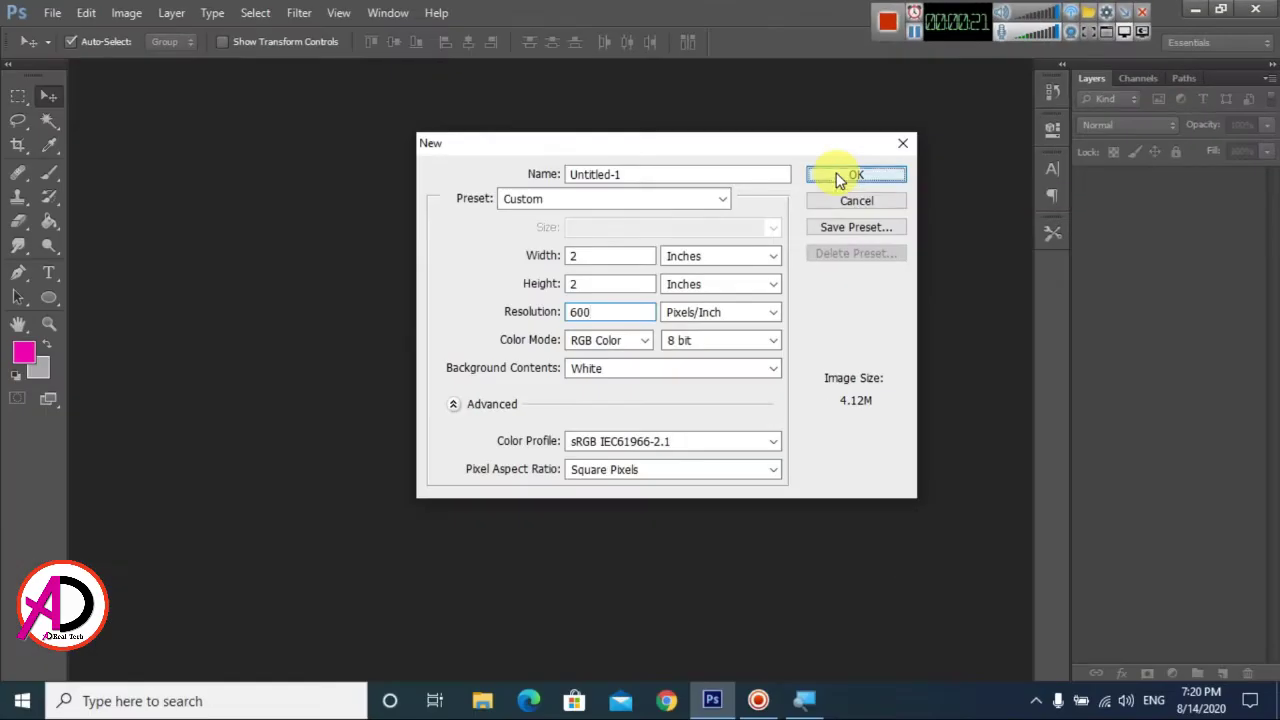
{"action": "left_click", "coordinate": [838, 175]}
Step: Select the Ellipse Tool and set its shape fill to navy blue
{"action": "scroll", "coordinate": [630, 400], "scroll_direction": "down", "scroll_amount": 2}
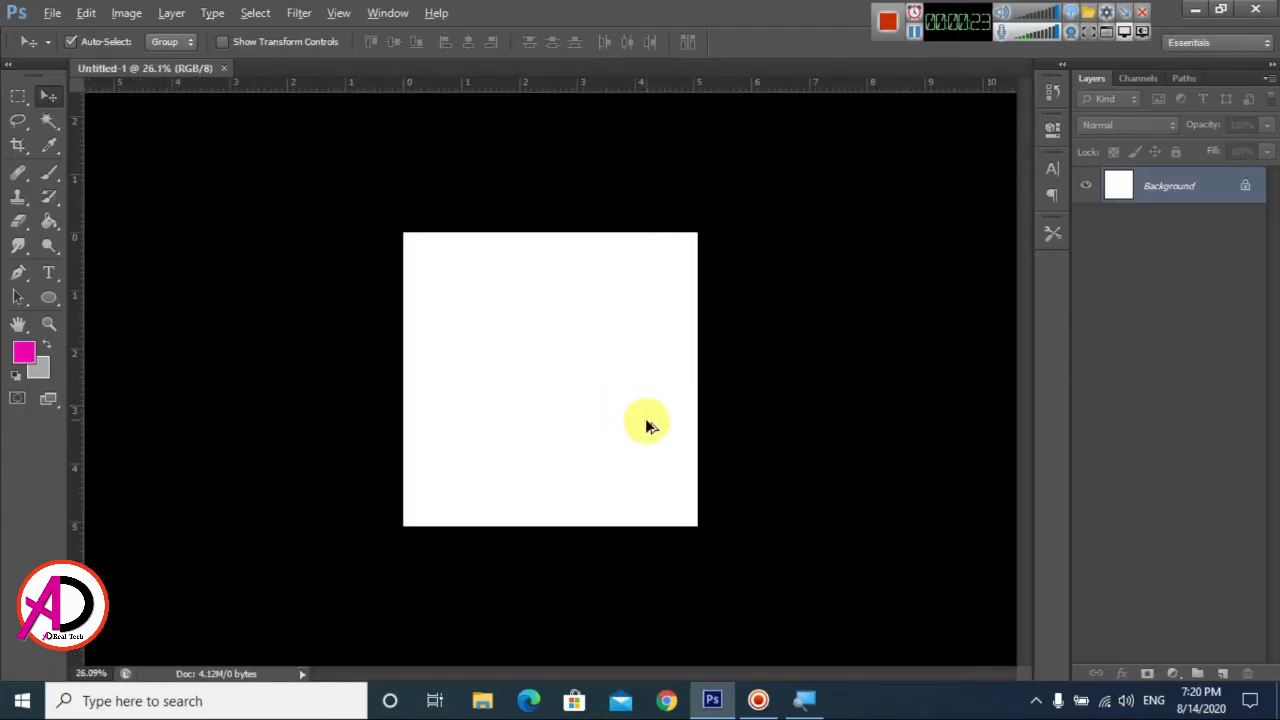
{"action": "scroll", "coordinate": [648, 422], "scroll_direction": "up", "scroll_amount": 2}
{"action": "scroll", "coordinate": [648, 424], "scroll_direction": "up", "scroll_amount": 1}
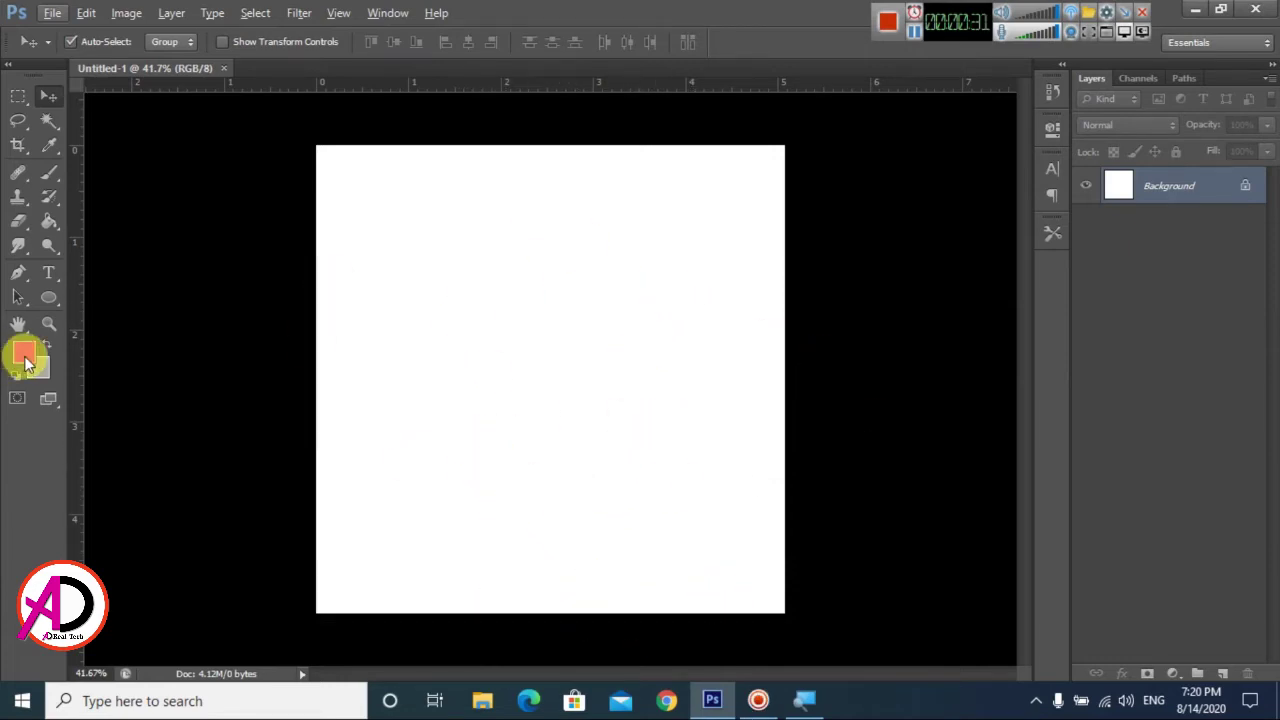
{"action": "left_click", "coordinate": [48, 300]}
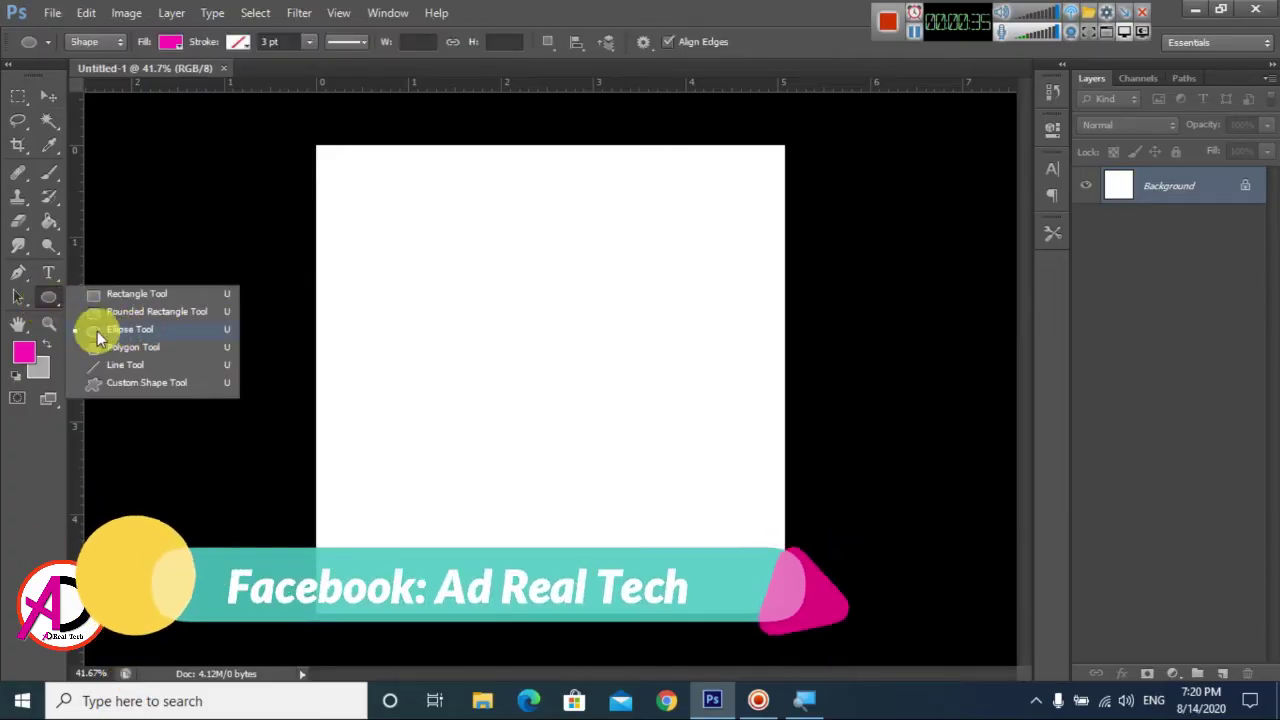
{"action": "left_click", "coordinate": [141, 331]}
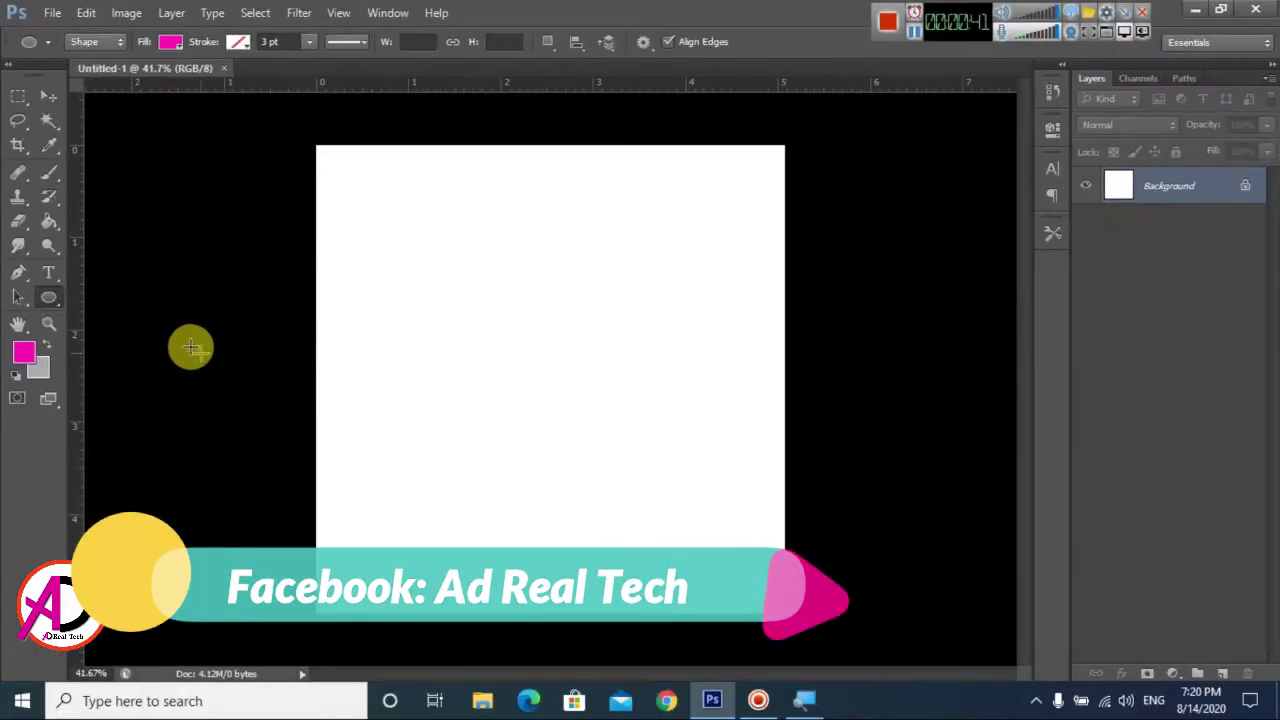
{"action": "right_click", "coordinate": [47, 304]}
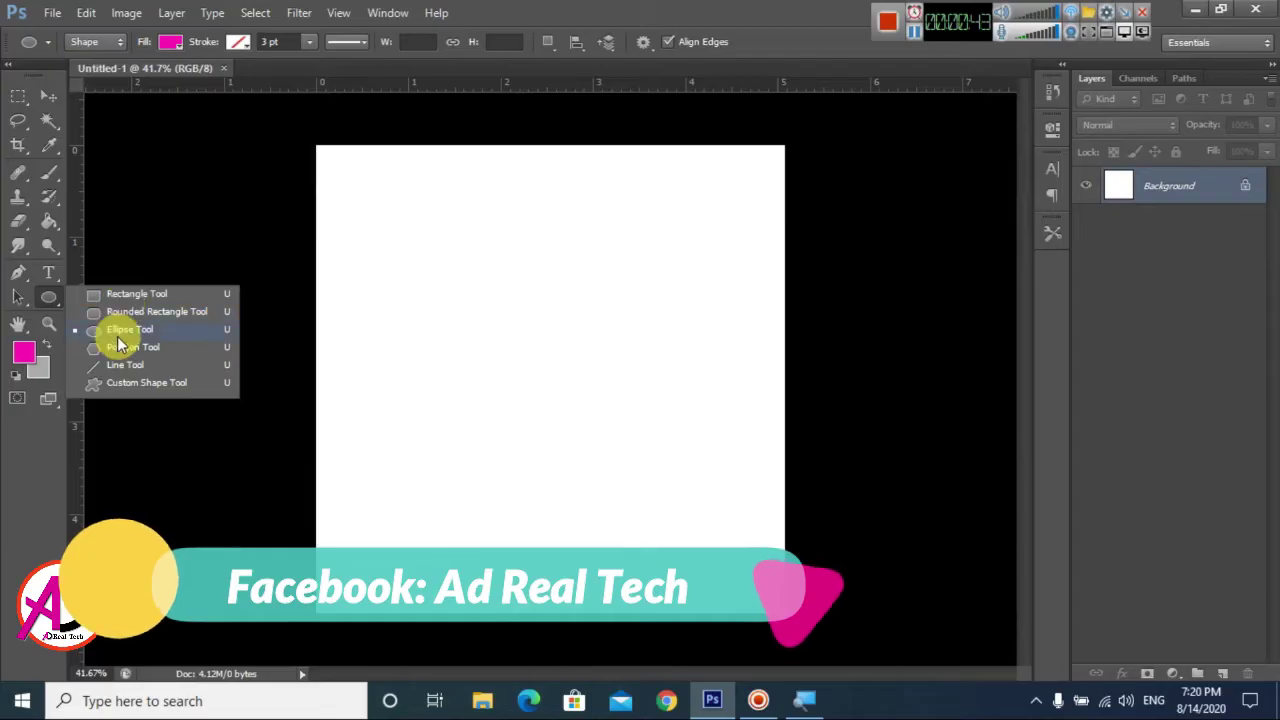
{"action": "left_click", "coordinate": [117, 334]}
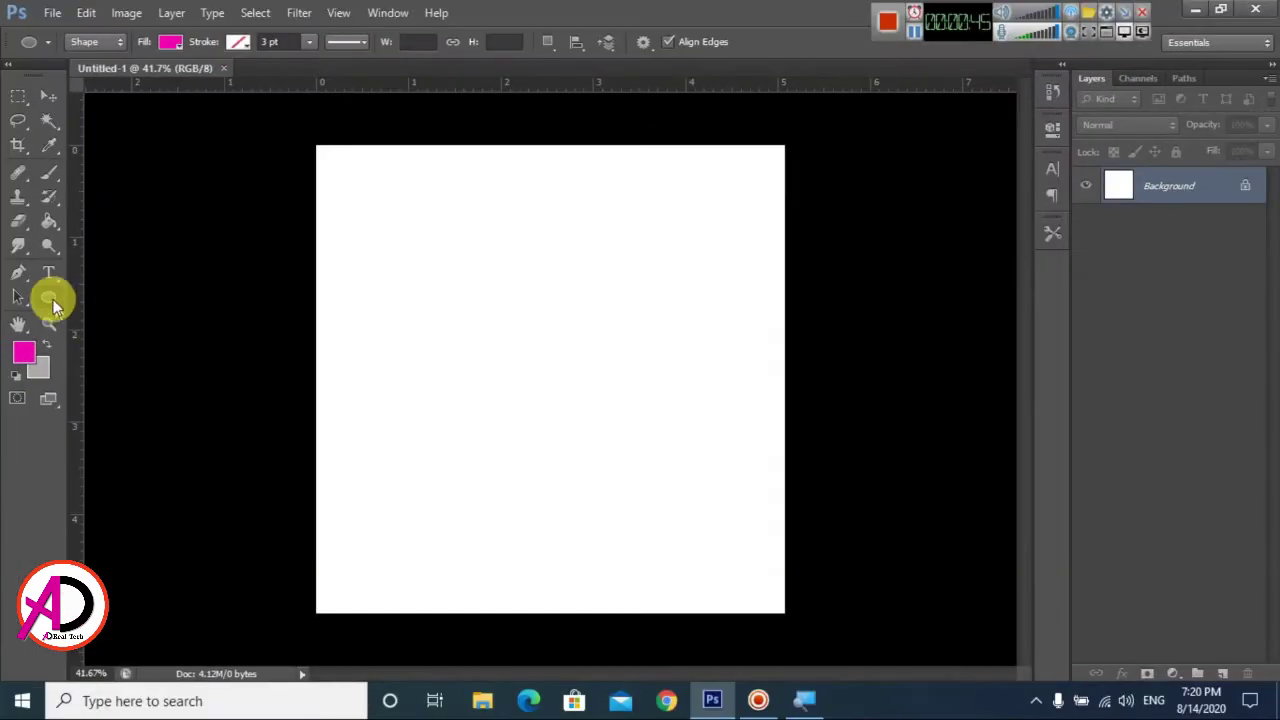
{"action": "right_click", "coordinate": [48, 298]}
{"action": "left_click", "coordinate": [115, 332]}
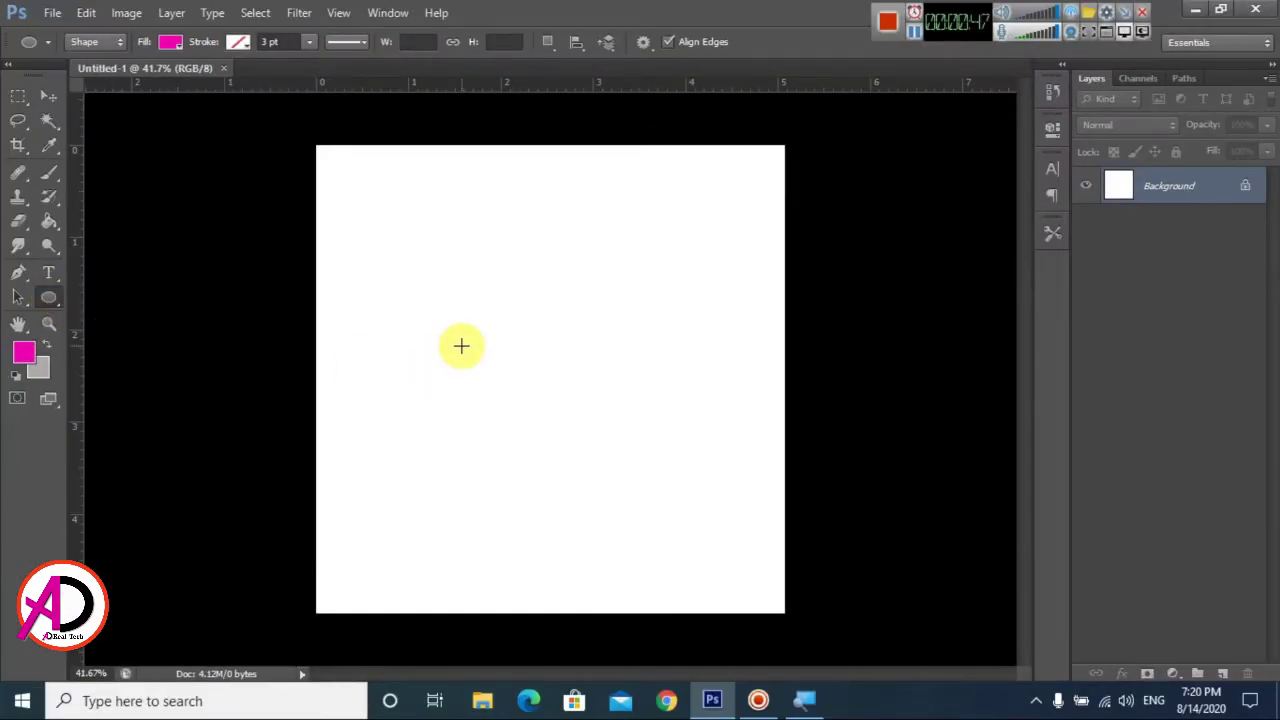
{"action": "left_click", "coordinate": [170, 41]}
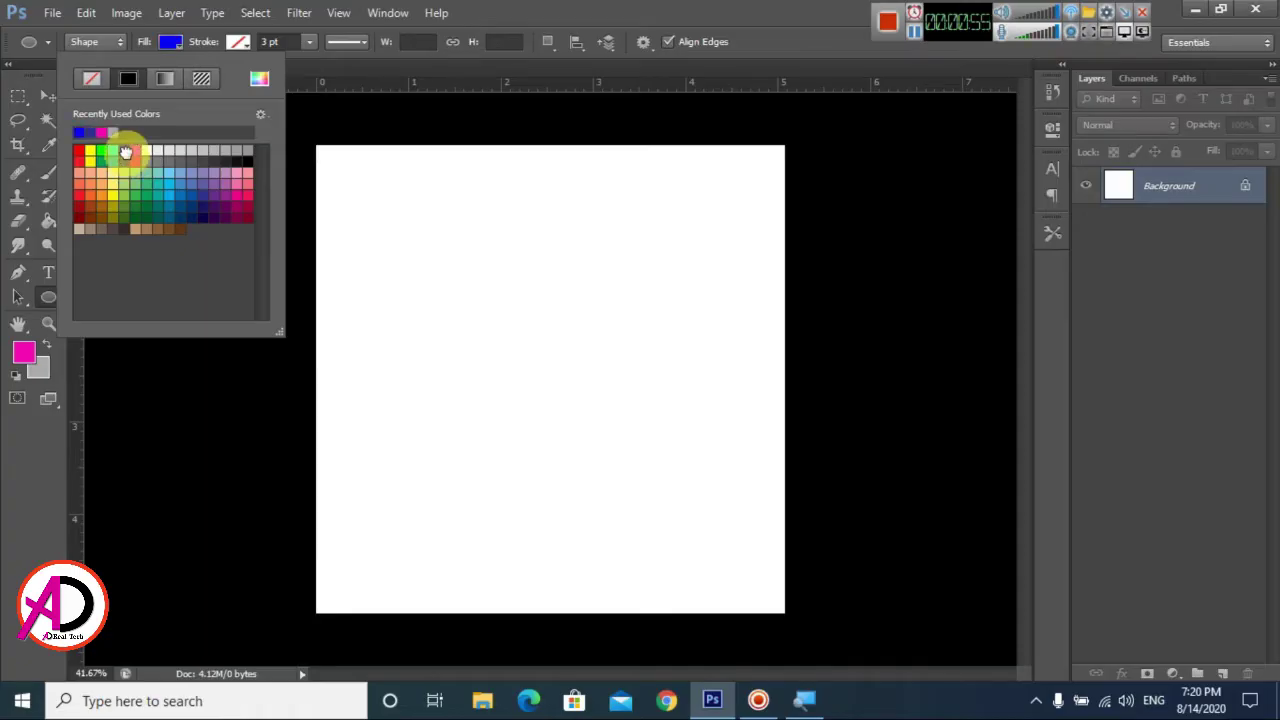
{"action": "left_click", "coordinate": [175, 184]}
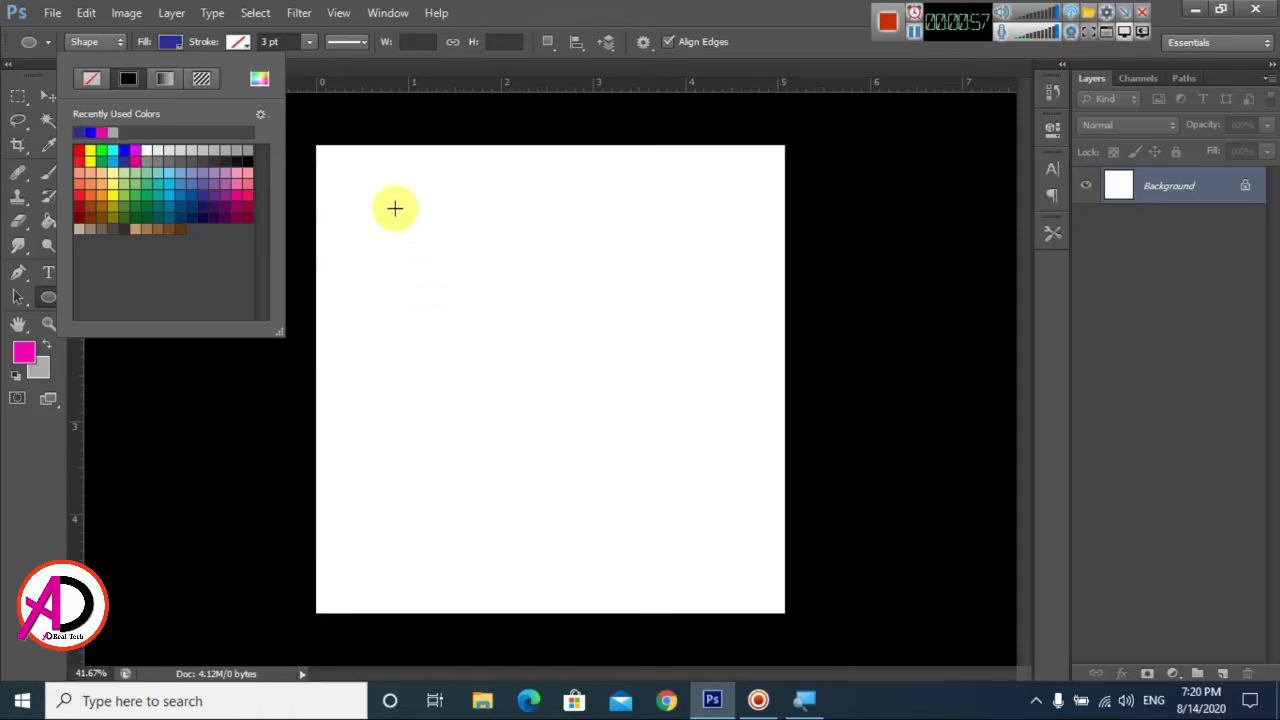
Step: Drag out a large navy circle and shift it toward the canvas centre
{"action": "left_click_drag", "start_coordinate": [387, 176], "coordinate": [776, 591]}
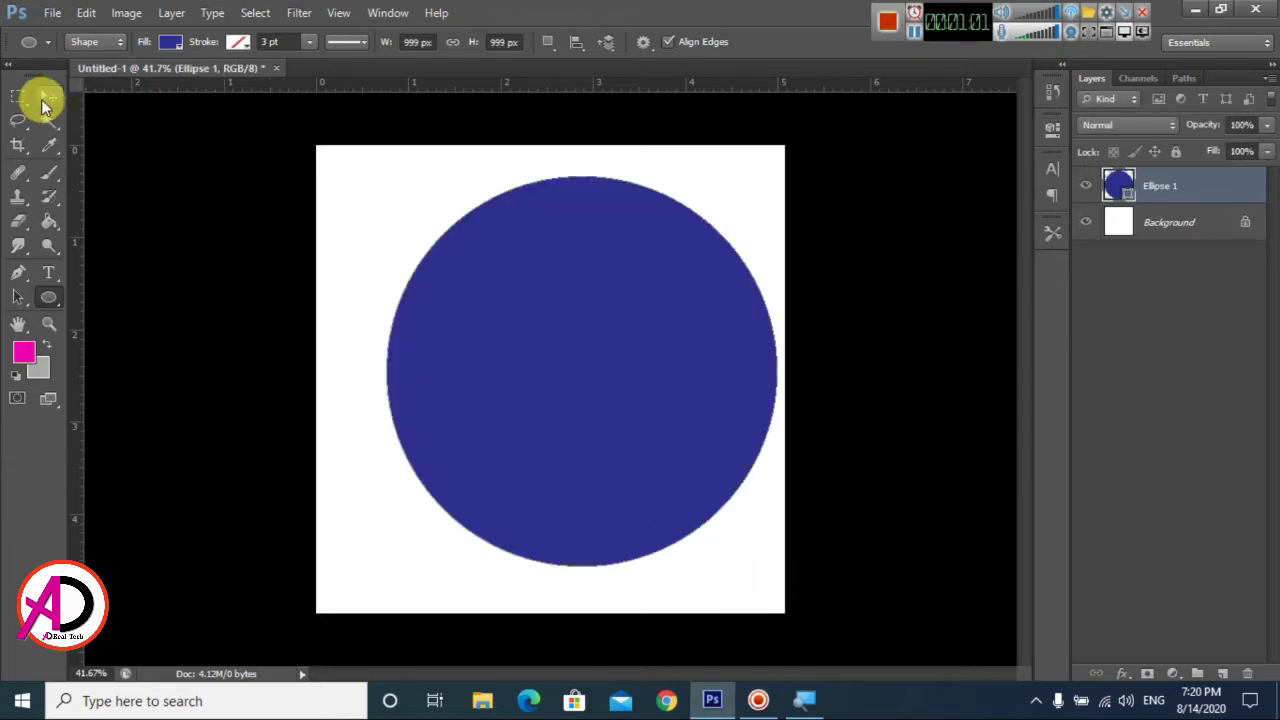
{"action": "left_click", "coordinate": [48, 96]}
{"action": "left_click_drag", "start_coordinate": [566, 400], "coordinate": [602, 434]}
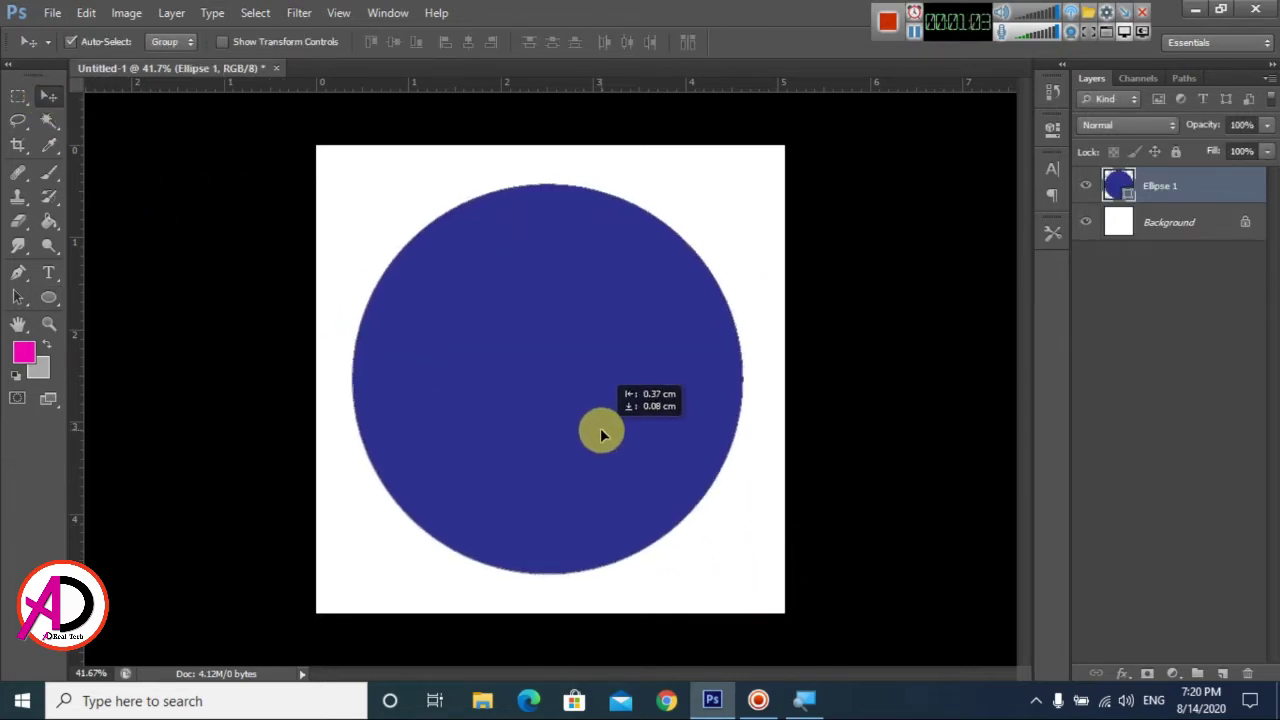
Step: Fine-tune the circle's size with two Free Transform adjustments
{"action": "key", "text": "ctrl+t"}
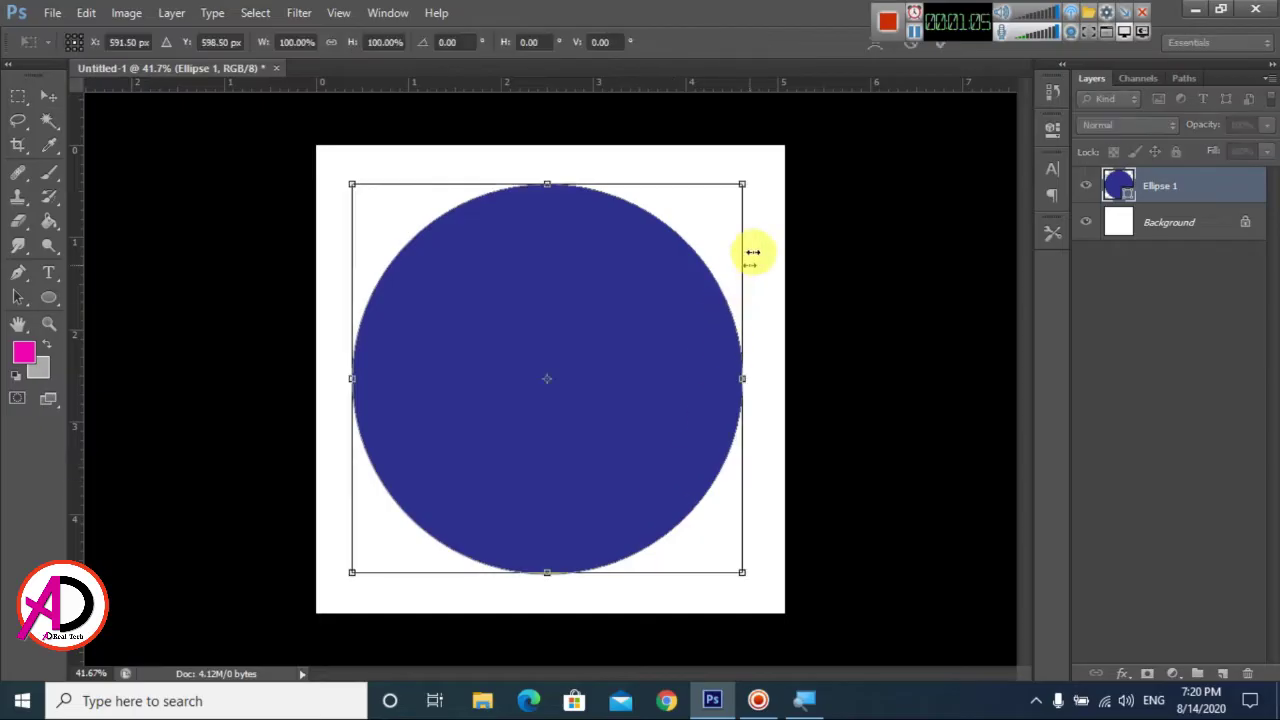
{"action": "left_click_drag", "start_coordinate": [744, 186], "coordinate": [750, 180]}
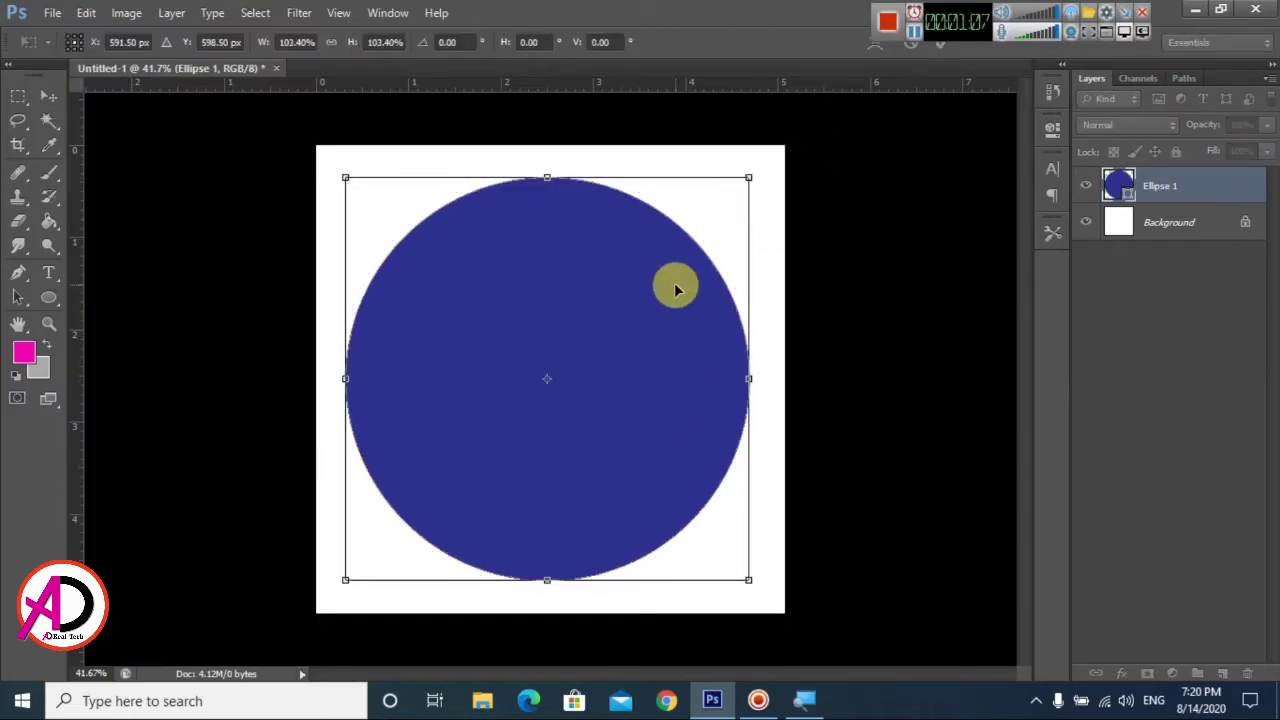
{"action": "key", "text": "Return"}
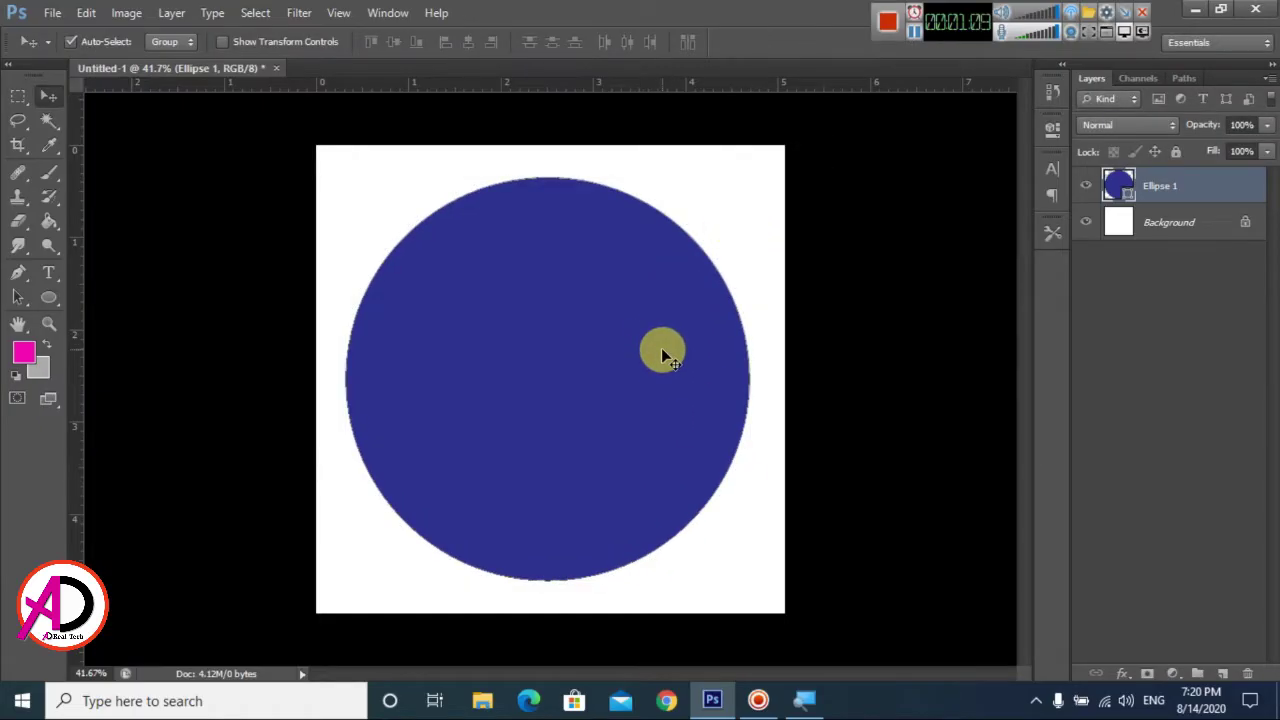
{"action": "key", "text": "ctrl+t"}
{"action": "left_click_drag", "start_coordinate": [749, 177], "coordinate": [741, 185]}
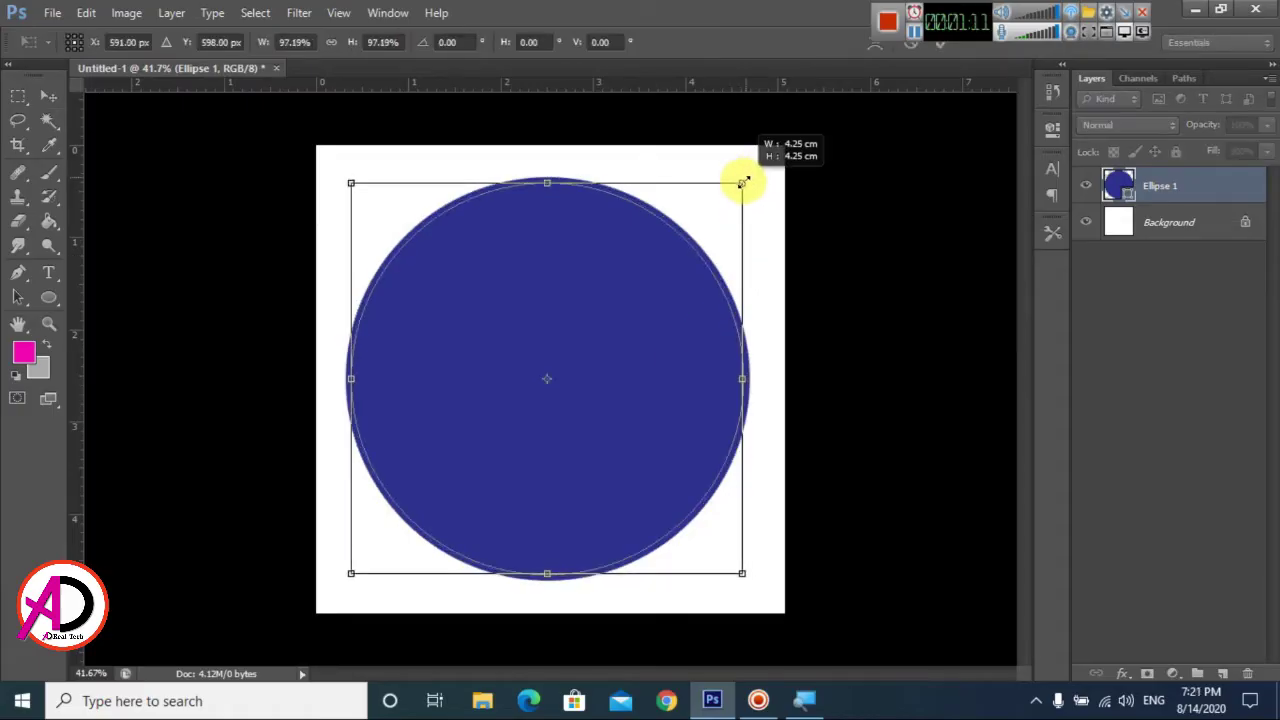
{"action": "key", "text": "Return"}
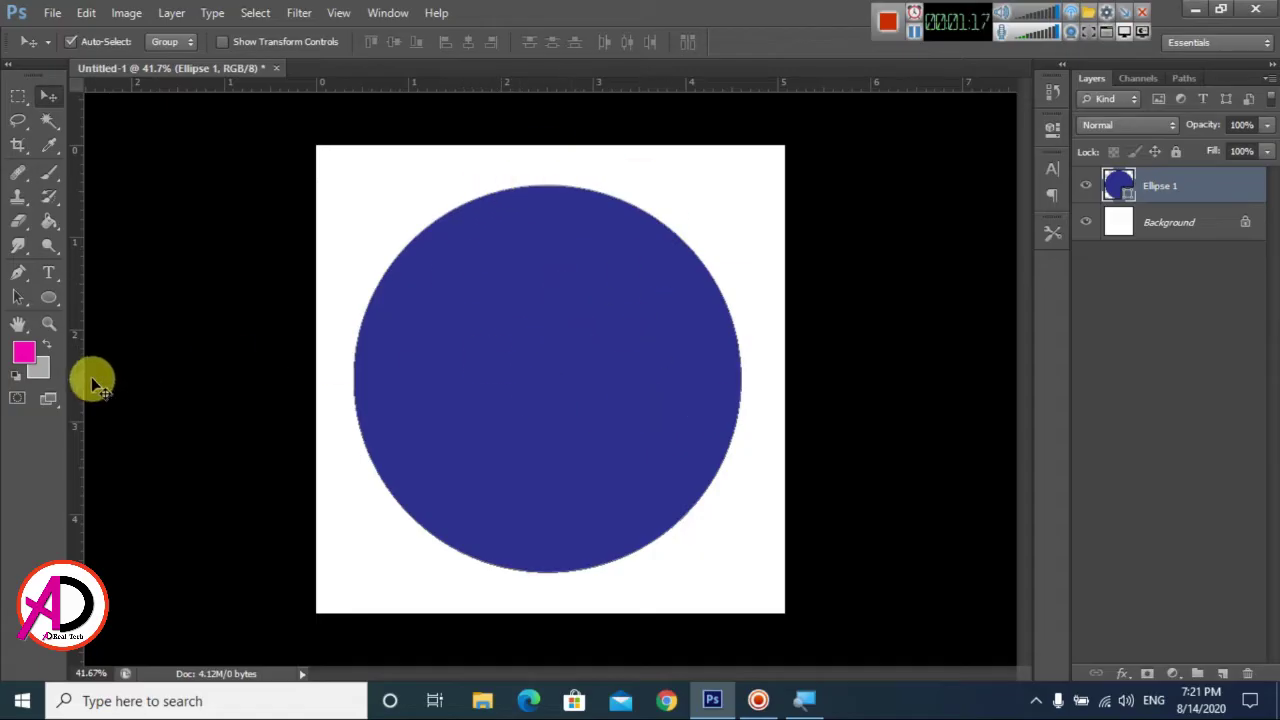
Step: Make the circle a hollow ring with no fill and a 1.81 pt navy stroke
{"action": "left_click", "coordinate": [48, 297]}
{"action": "left_click", "coordinate": [82, 329]}
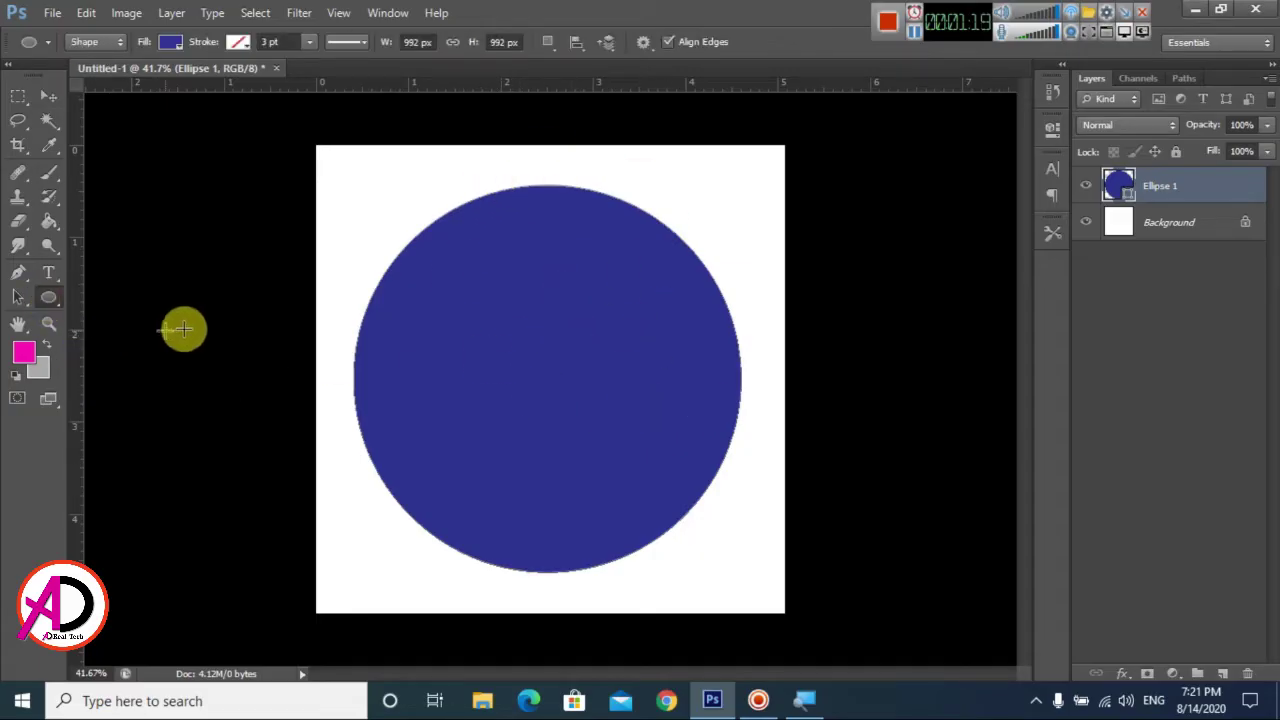
{"action": "left_click", "coordinate": [170, 43]}
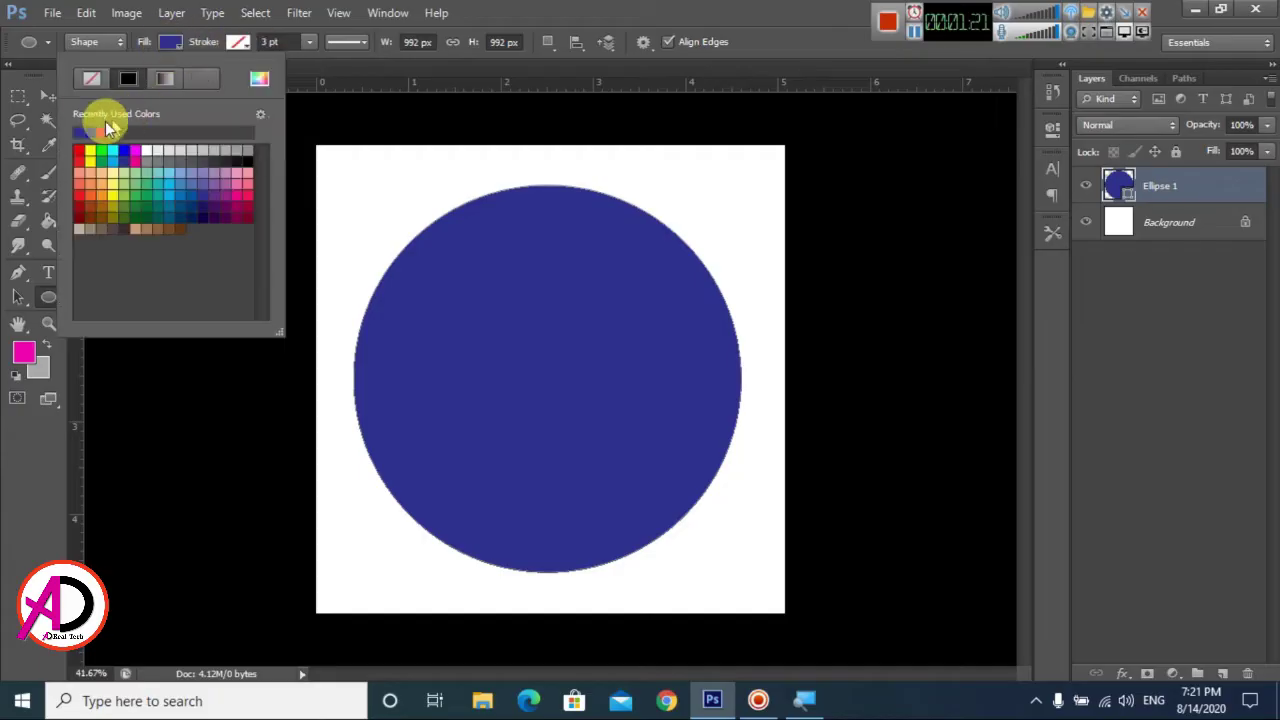
{"action": "left_click", "coordinate": [92, 79]}
{"action": "left_click", "coordinate": [240, 43]}
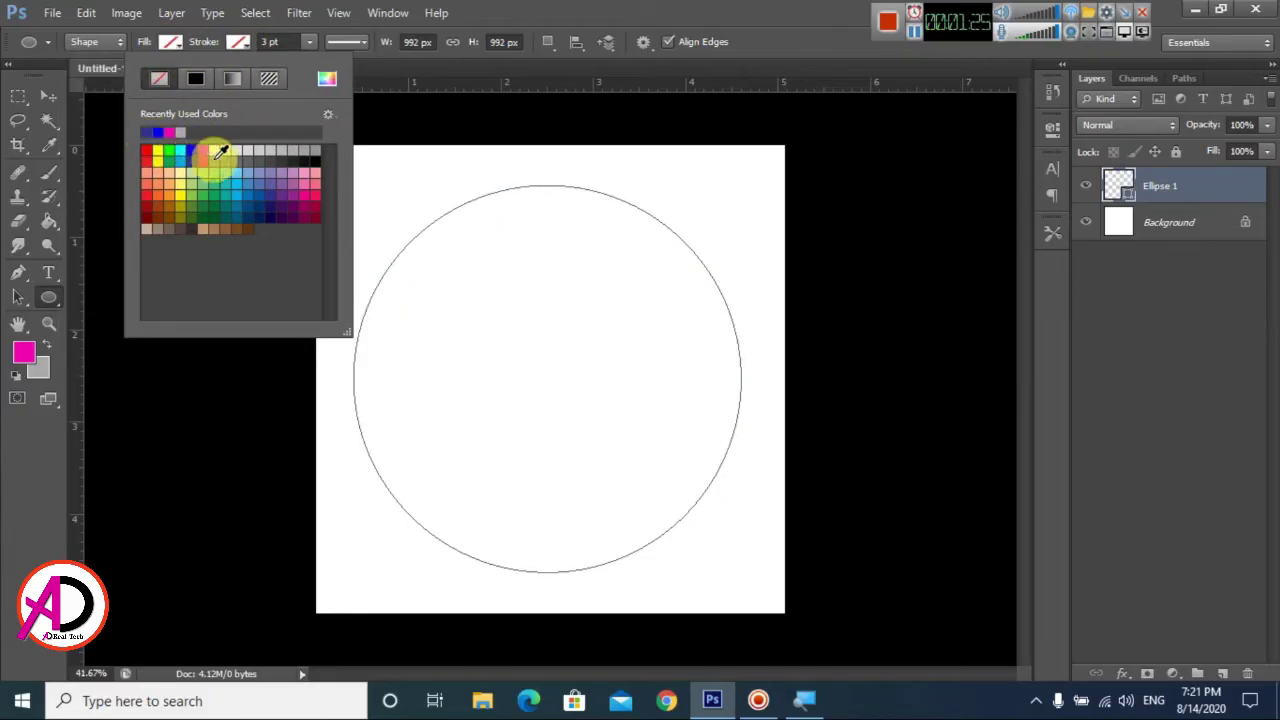
{"action": "left_click", "coordinate": [150, 131]}
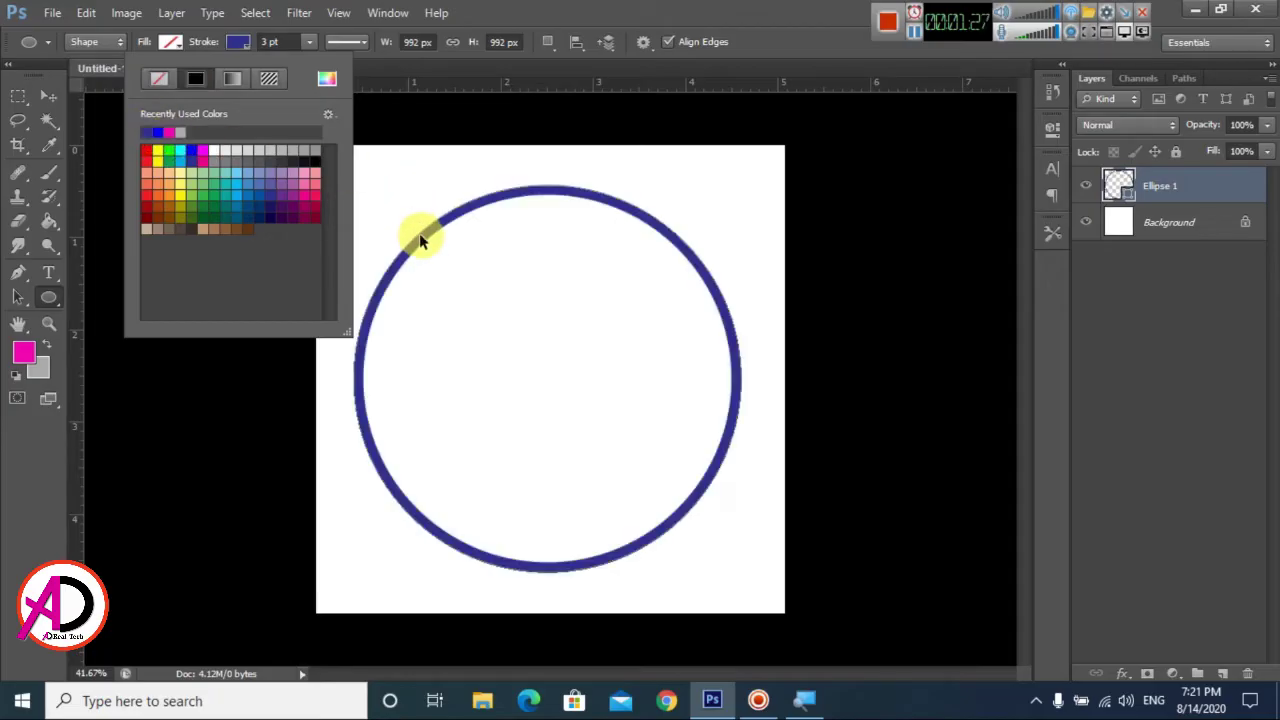
{"action": "left_click", "coordinate": [46, 96]}
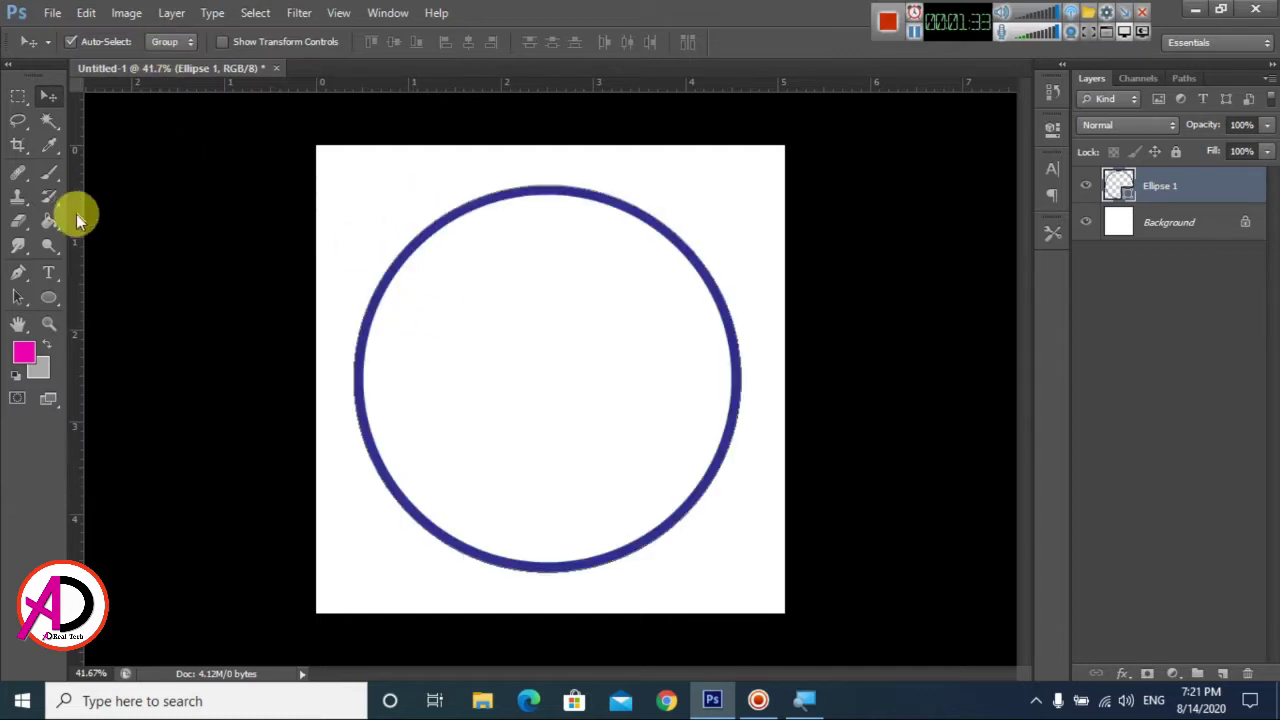
{"action": "left_click", "coordinate": [47, 299]}
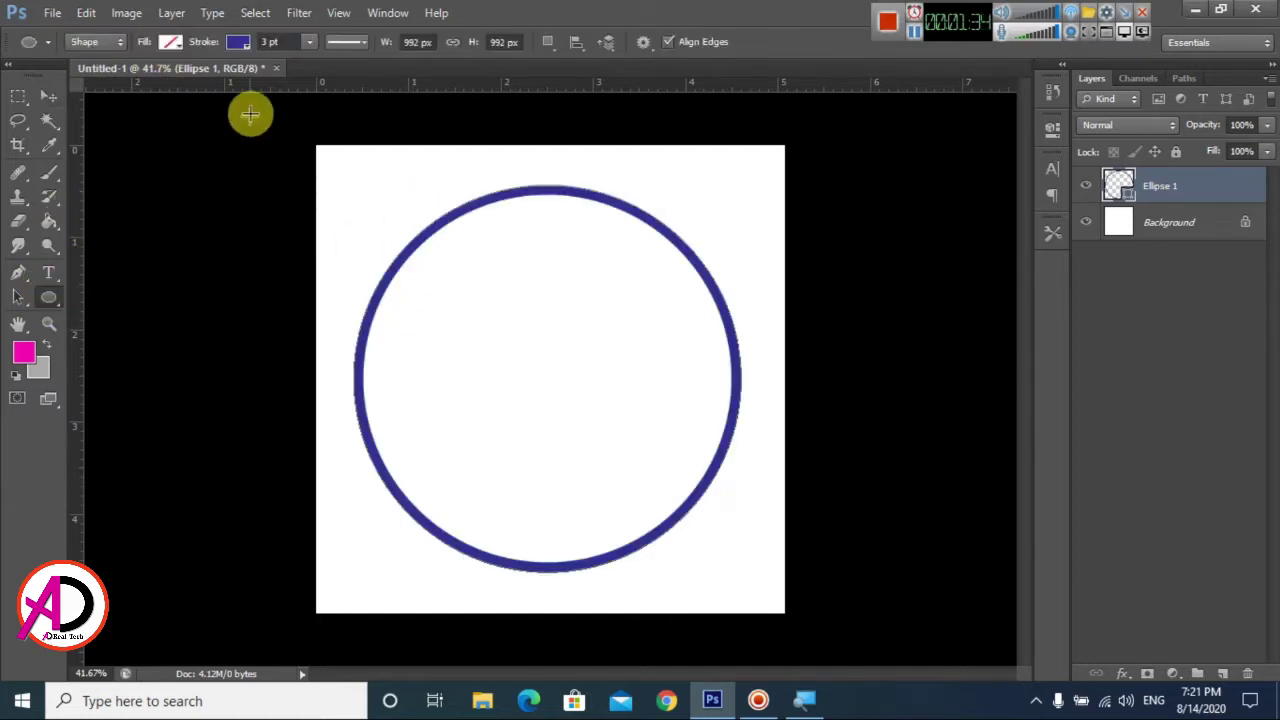
{"action": "left_click", "coordinate": [308, 65]}
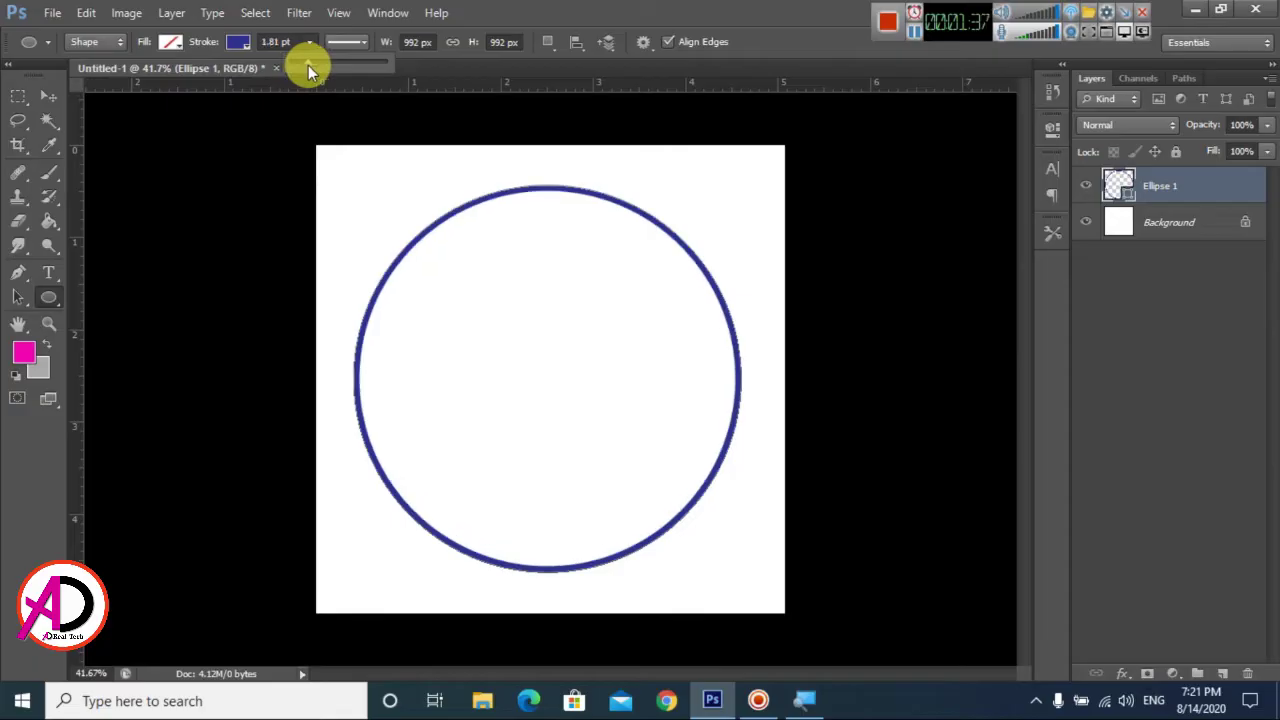
{"action": "left_click", "coordinate": [51, 100]}
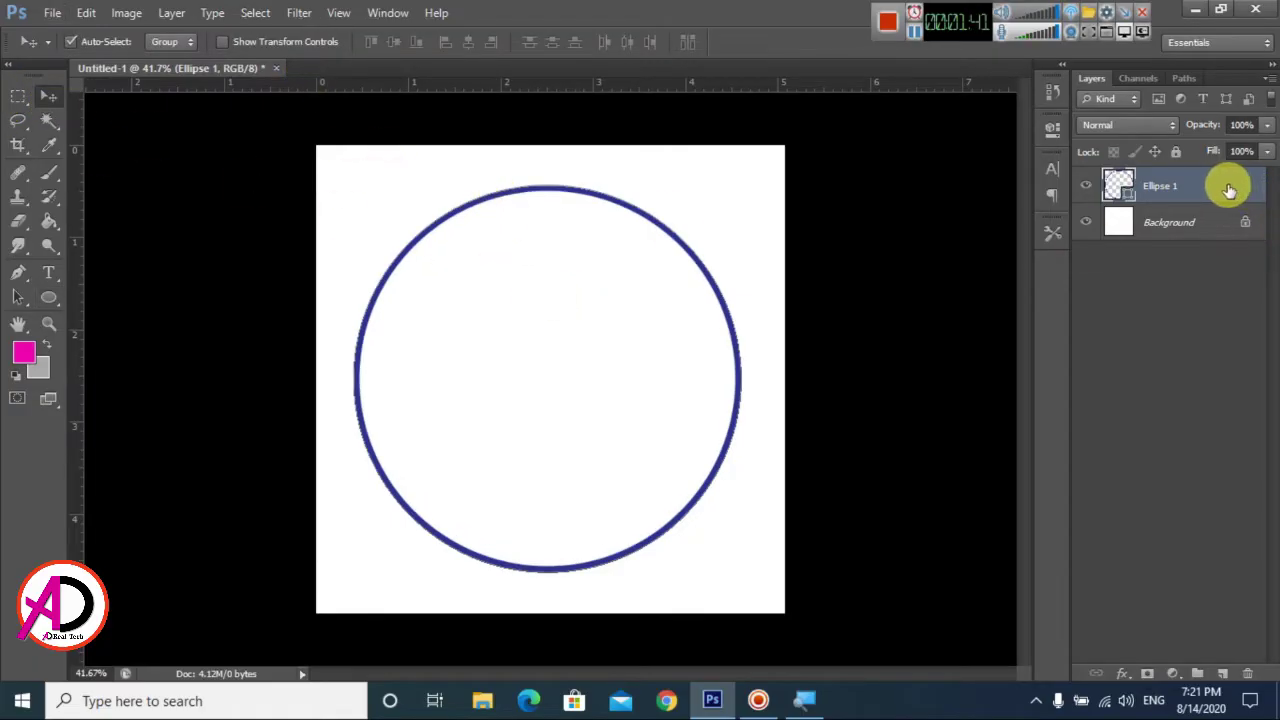
Step: Duplicate the ring, move the copy down, and make it solid navy with no stroke
{"action": "key", "text": "ctrl+j"}
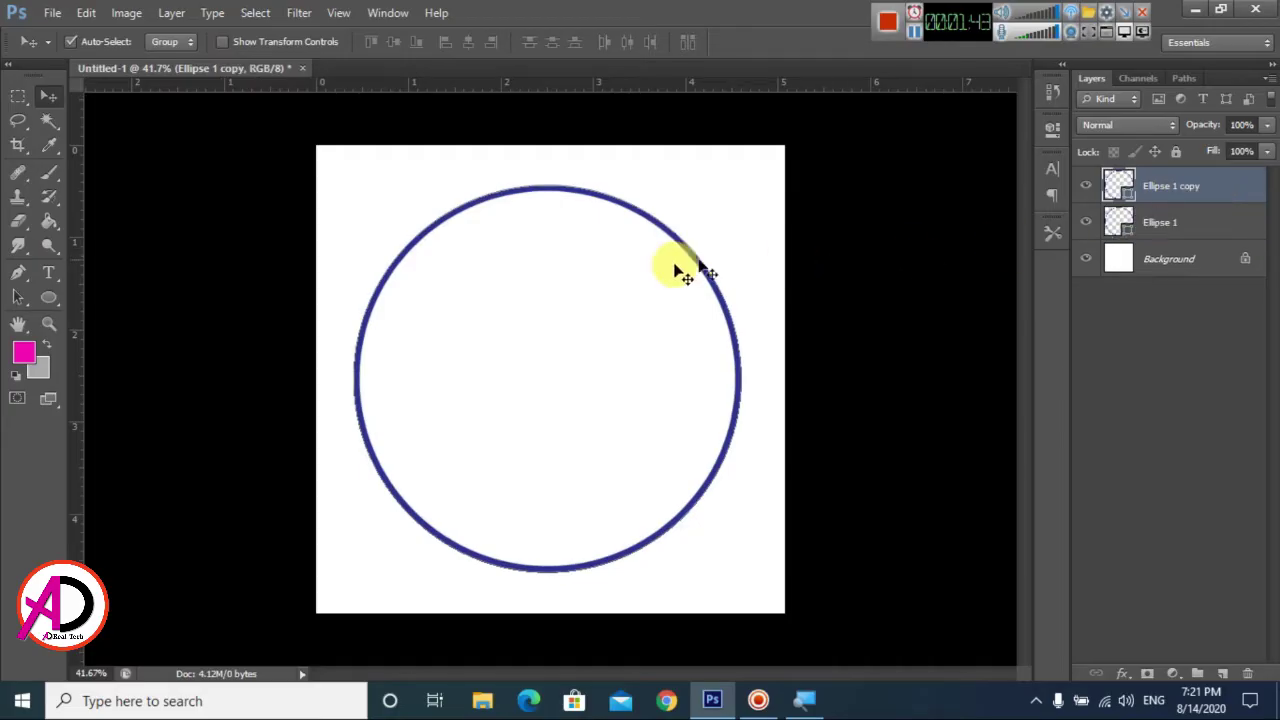
{"action": "left_click_drag", "start_coordinate": [523, 196], "coordinate": [540, 260]}
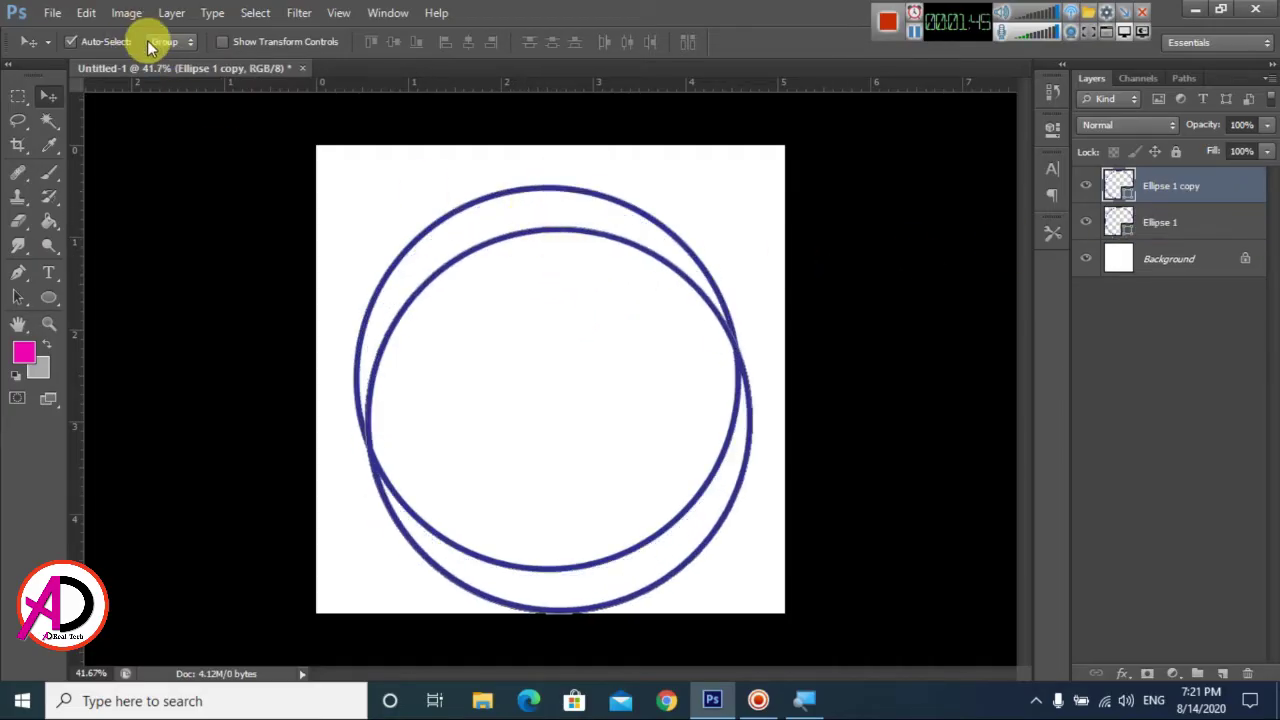
{"action": "left_click", "coordinate": [48, 297]}
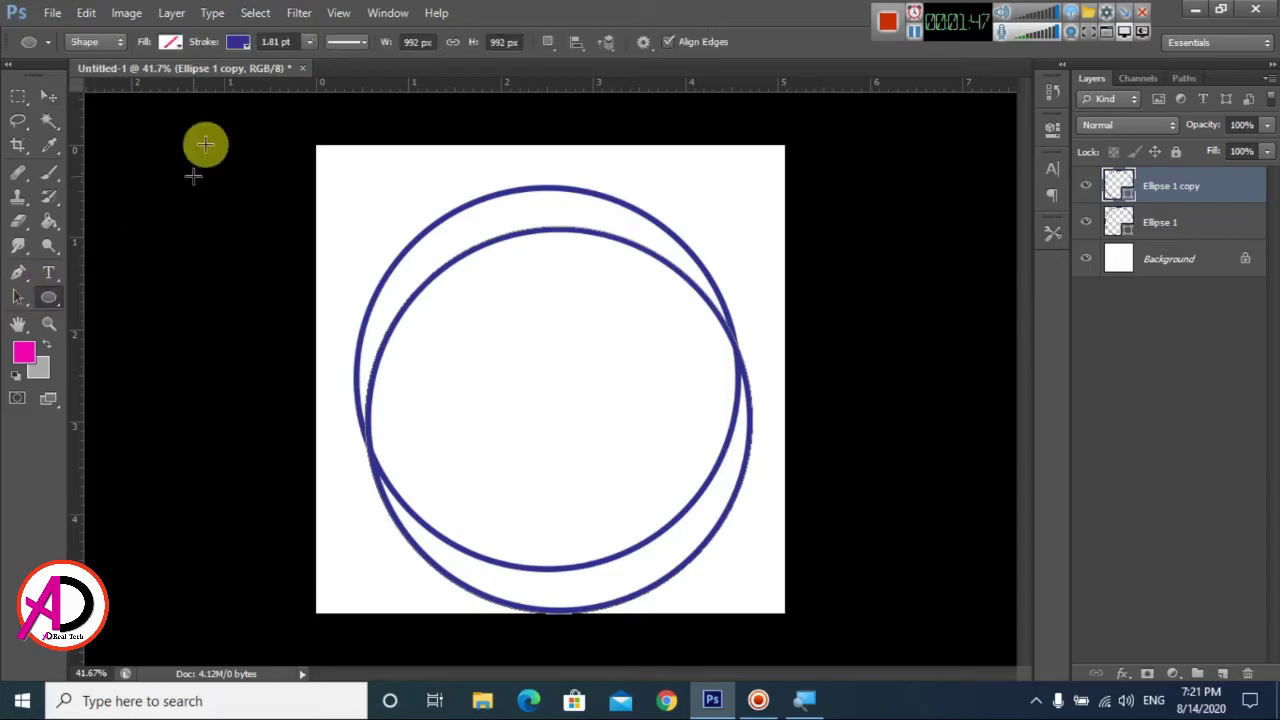
{"action": "left_click", "coordinate": [170, 43]}
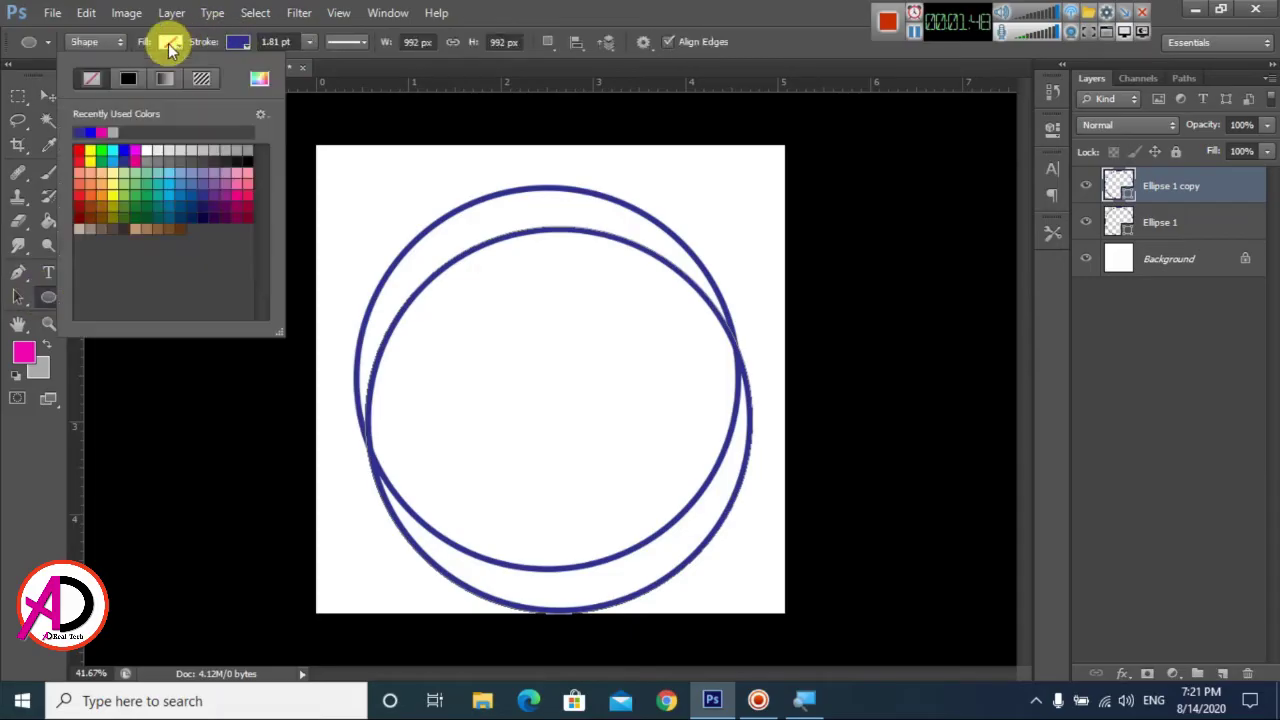
{"action": "left_click", "coordinate": [87, 131]}
{"action": "left_click", "coordinate": [237, 42]}
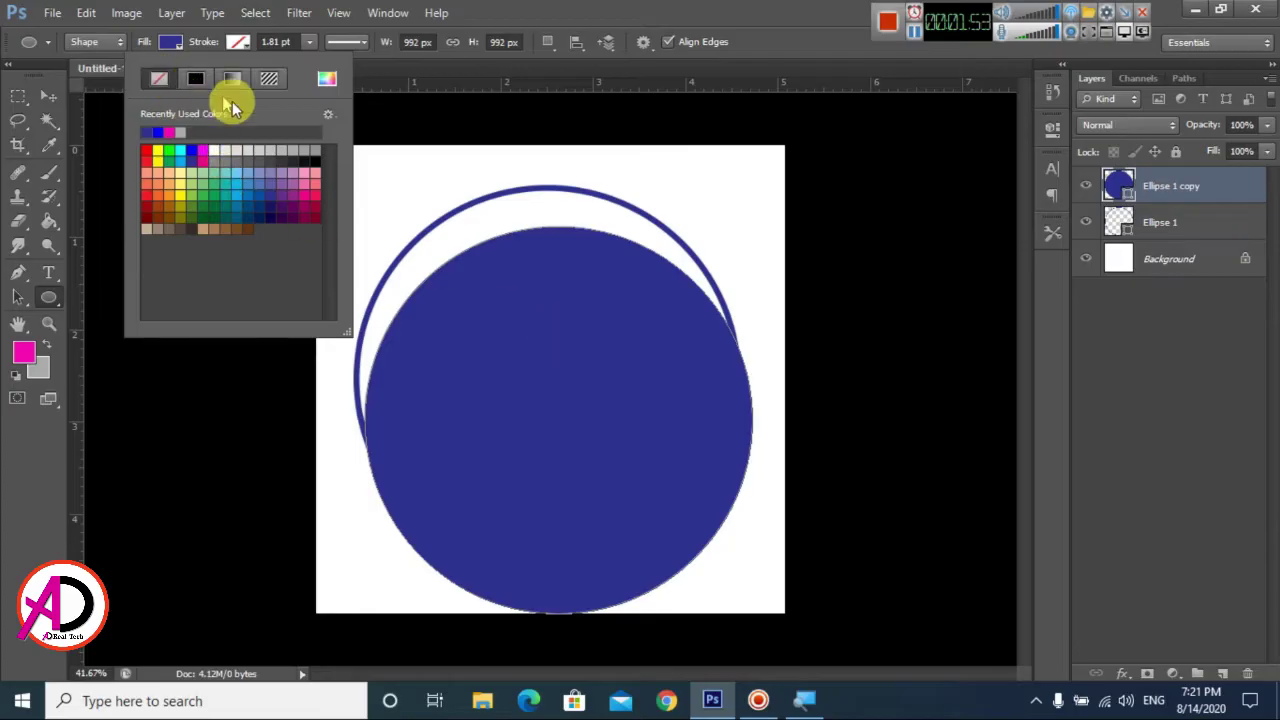
{"action": "left_click", "coordinate": [558, 366]}
{"action": "key", "text": "Escape"}
{"action": "left_click", "coordinate": [47, 96]}
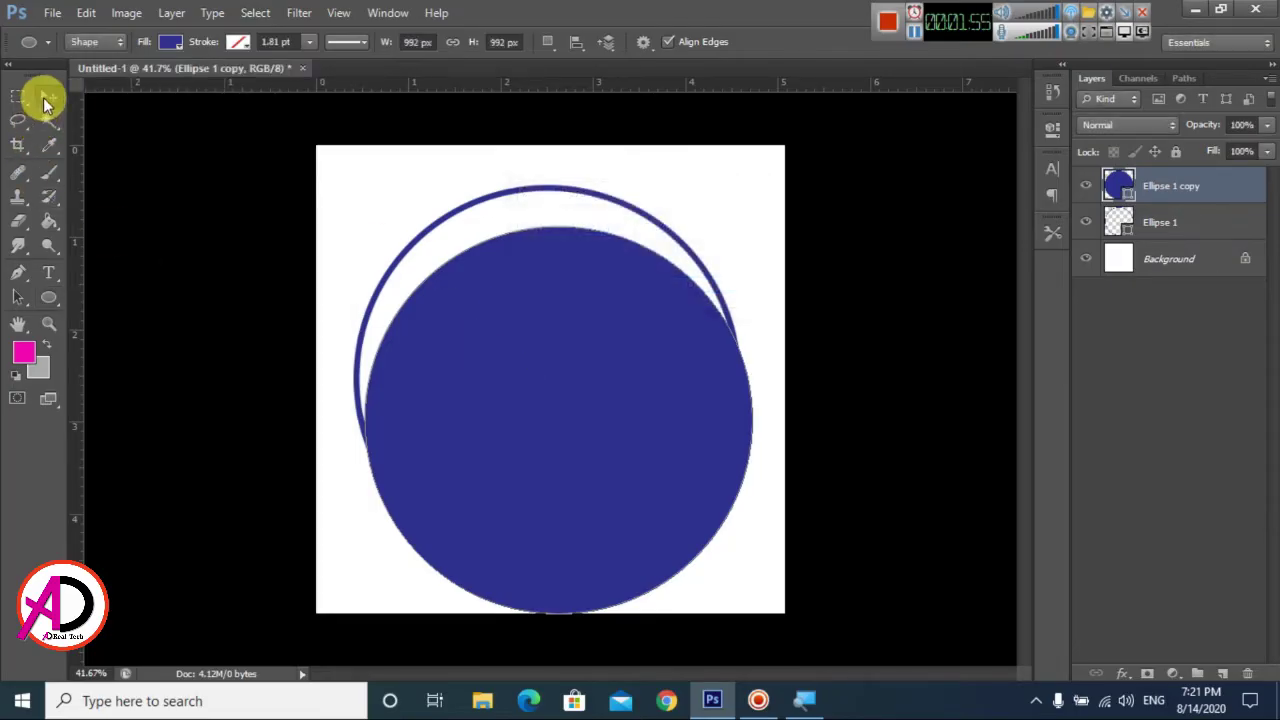
Step: Shrink the navy disc to about 87.7% and centre it inside the ring
{"action": "left_click_drag", "start_coordinate": [571, 368], "coordinate": [574, 333]}
{"action": "key", "text": "ctrl+t"}
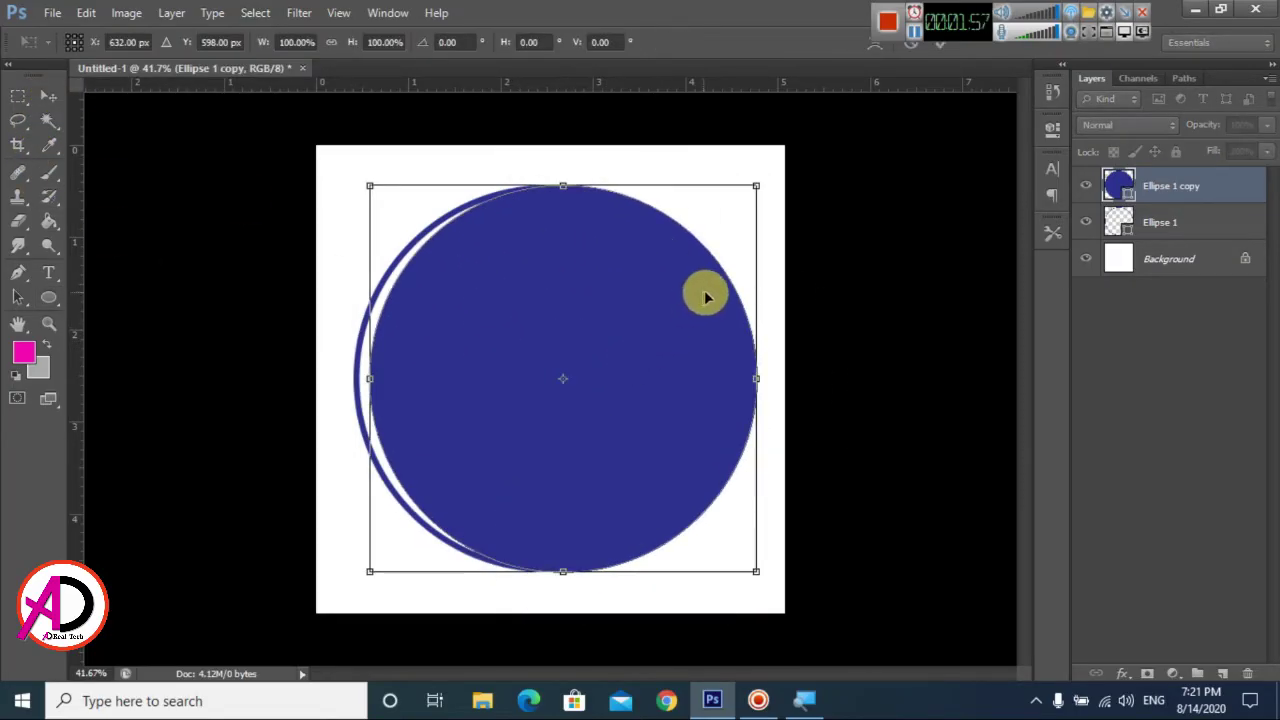
{"action": "left_click_drag", "start_coordinate": [755, 185], "coordinate": [734, 208]}
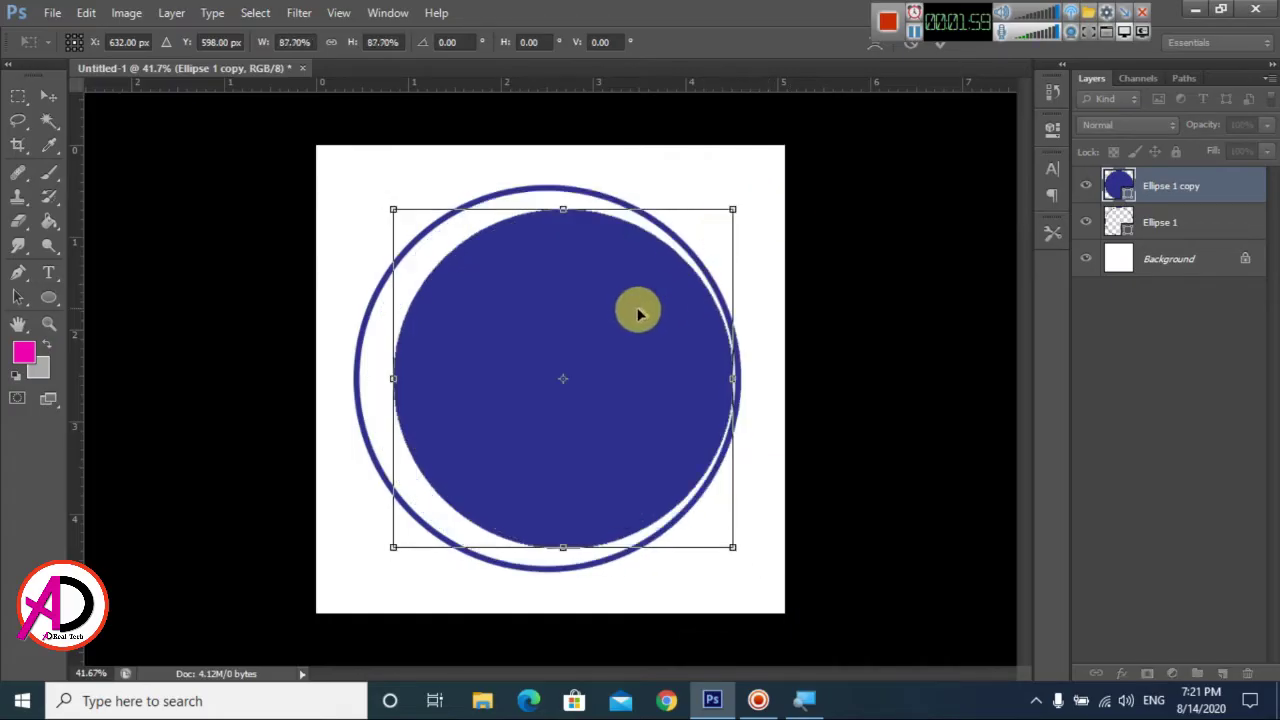
{"action": "left_click_drag", "start_coordinate": [632, 316], "coordinate": [616, 316]}
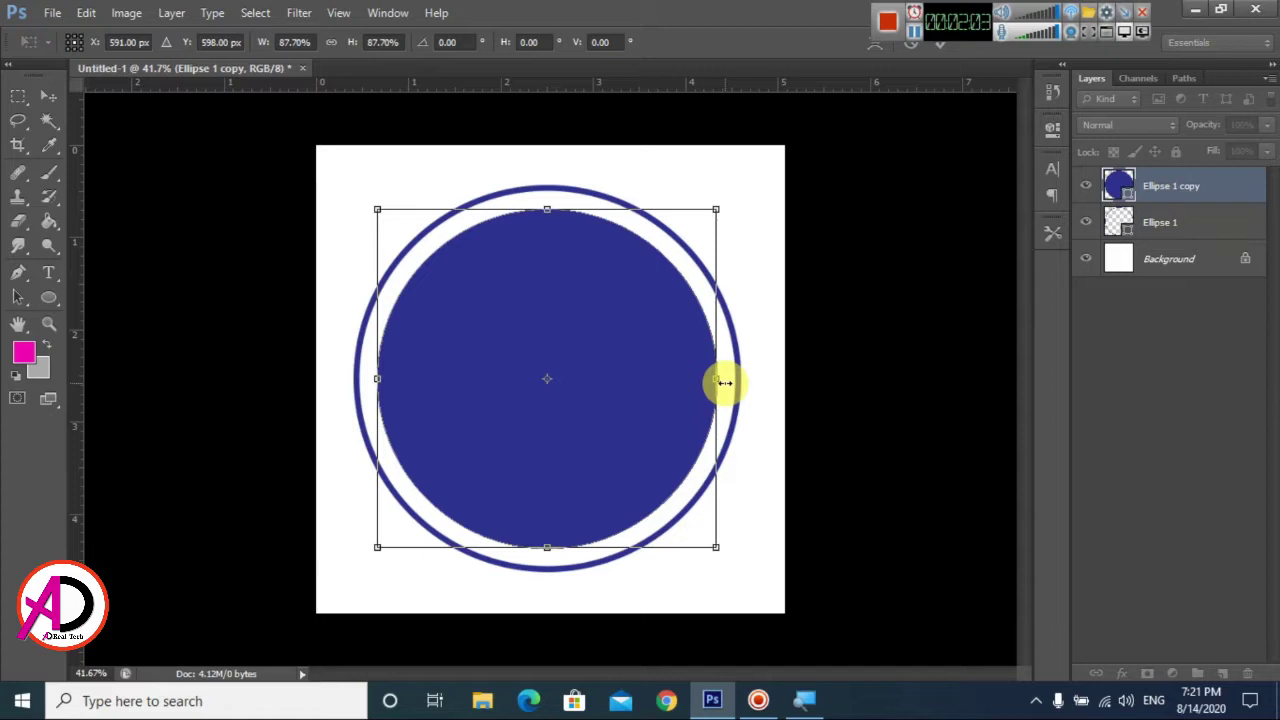
{"action": "key", "text": "Return"}
Step: Enlarge the disc slightly to 105.29% and nudge it up a few pixels
{"action": "scroll", "coordinate": [457, 420], "scroll_direction": "up", "scroll_amount": 2}
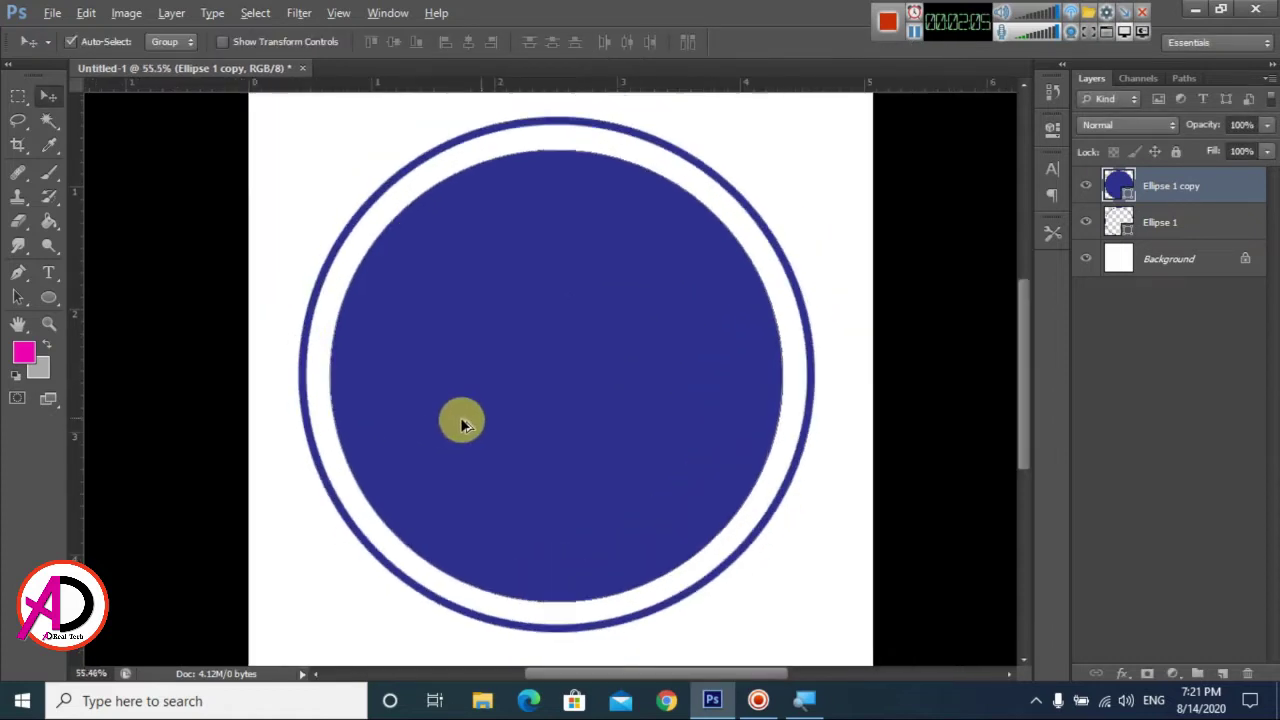
{"action": "scroll", "coordinate": [461, 425], "scroll_direction": "down", "scroll_amount": 1}
{"action": "key", "text": "ctrl+t"}
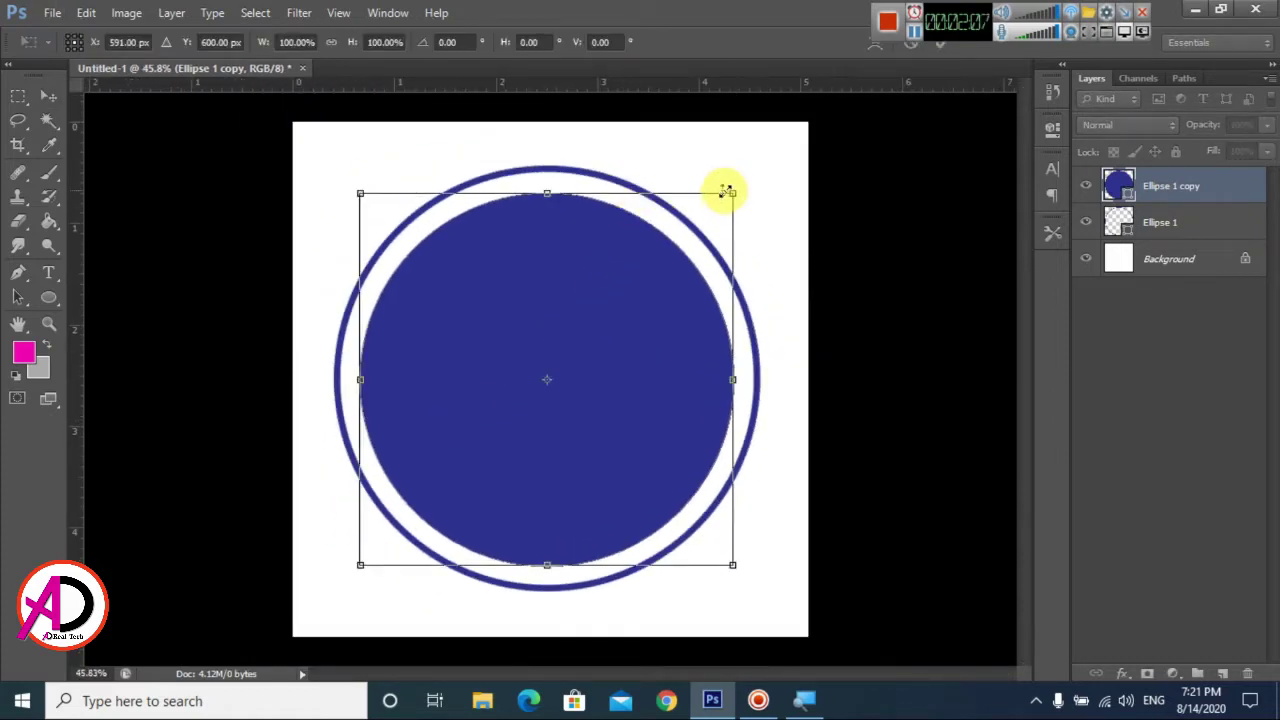
{"action": "left_click_drag", "start_coordinate": [736, 192], "coordinate": [750, 186]}
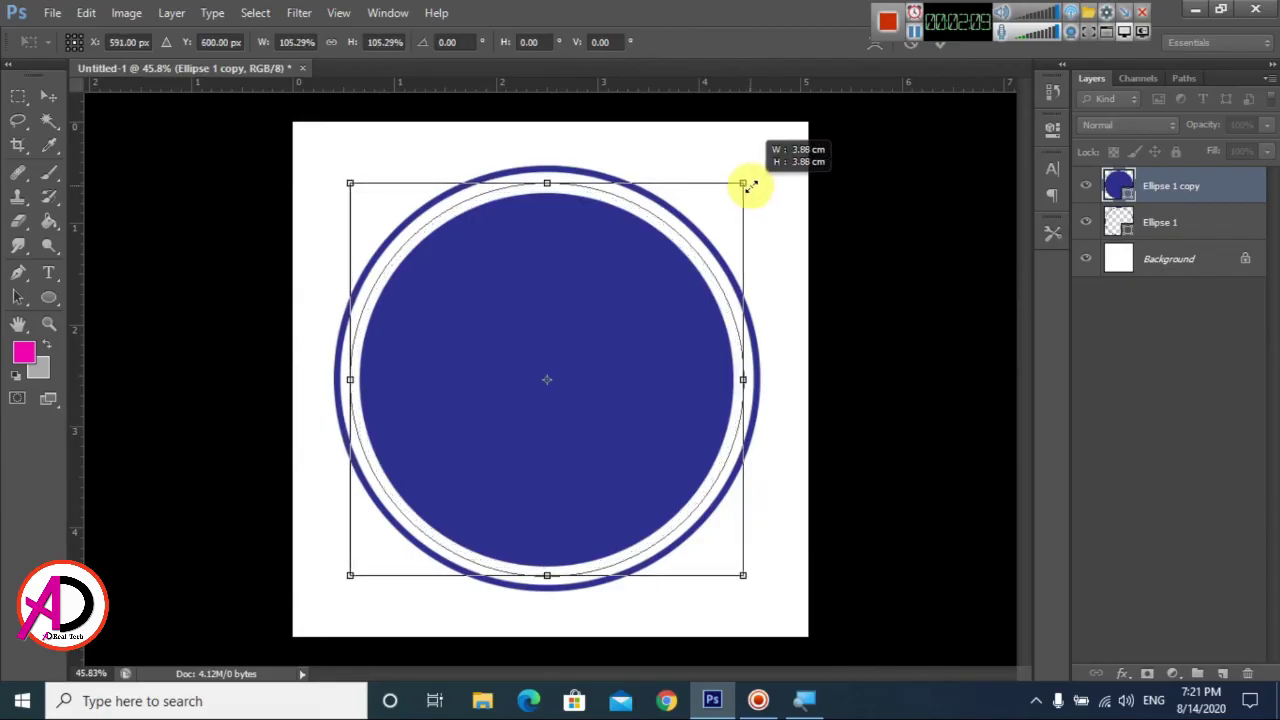
{"action": "key", "text": "Return"}
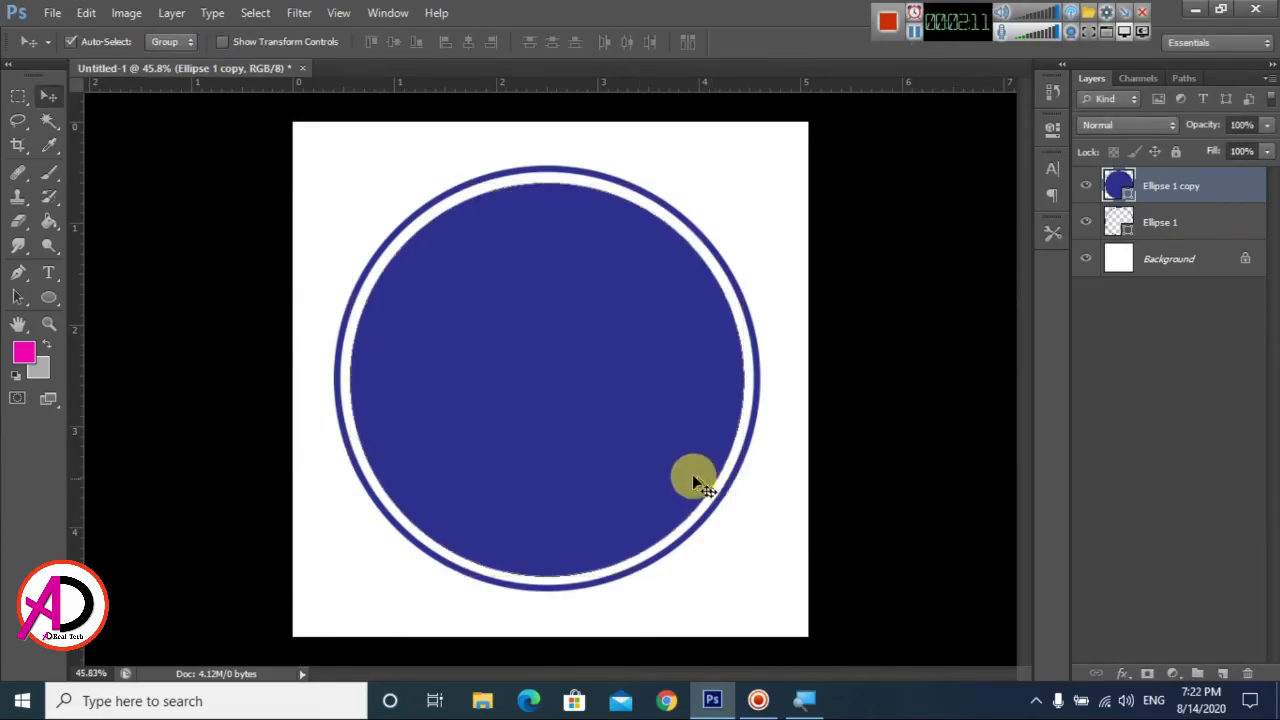
{"action": "scroll", "coordinate": [725, 515], "scroll_direction": "up", "scroll_amount": 1}
{"action": "scroll", "coordinate": [722, 512], "scroll_direction": "up", "scroll_amount": 1}
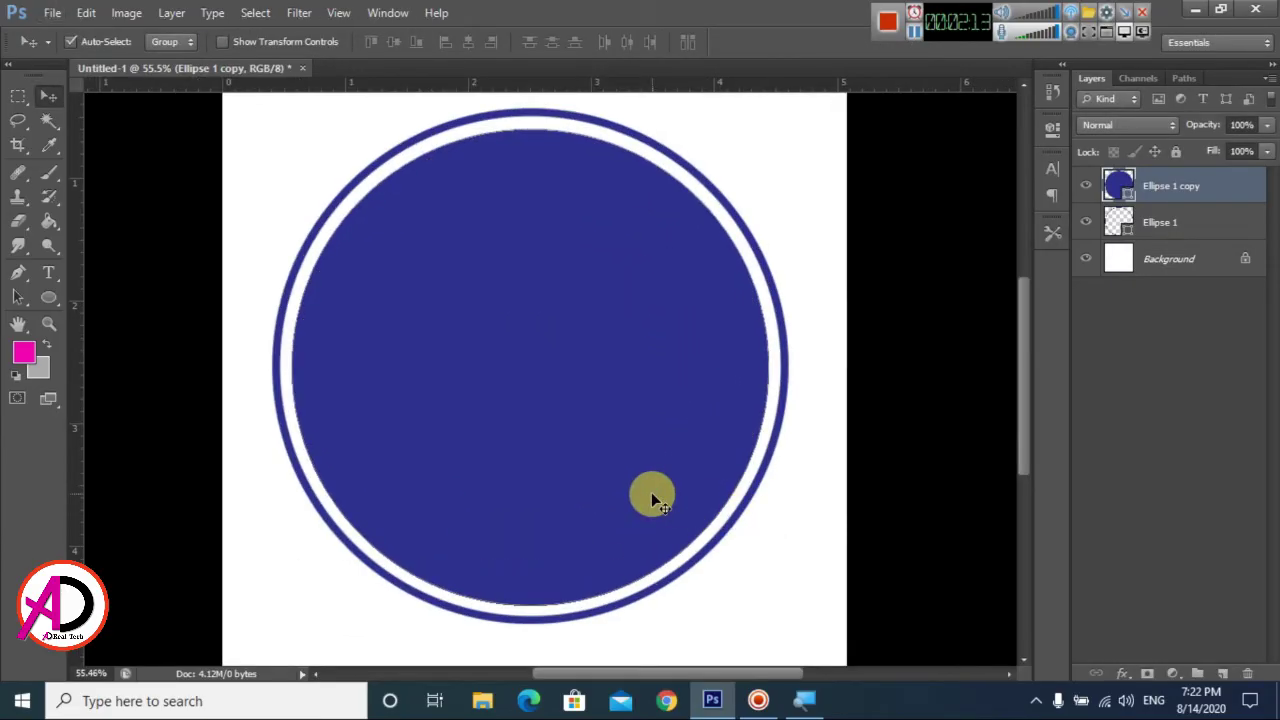
{"action": "key", "text": "Up"}
{"action": "key", "text": "Up"}
{"action": "key", "text": "Up"}
Step: Reselect the navy disc layer by clicking it on the canvas
{"action": "left_click", "coordinate": [760, 596]}
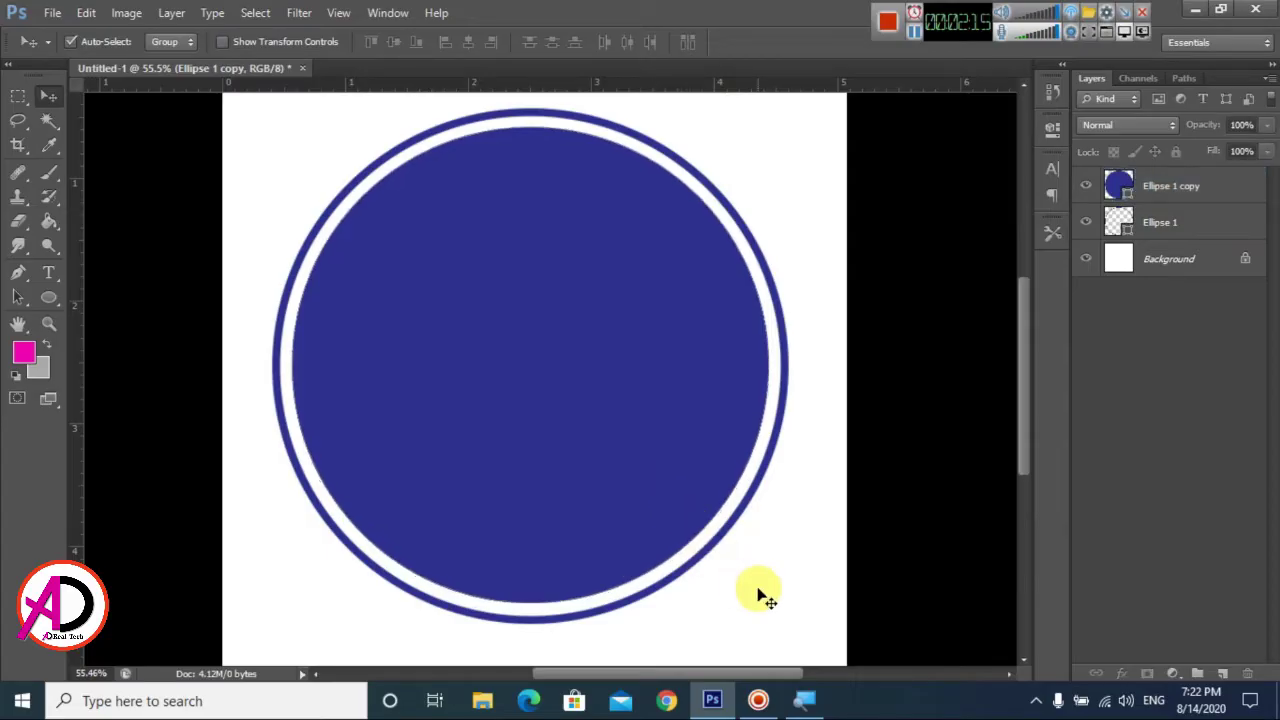
{"action": "scroll", "coordinate": [757, 591], "scroll_direction": "down", "scroll_amount": 2}
{"action": "left_click", "coordinate": [516, 435]}
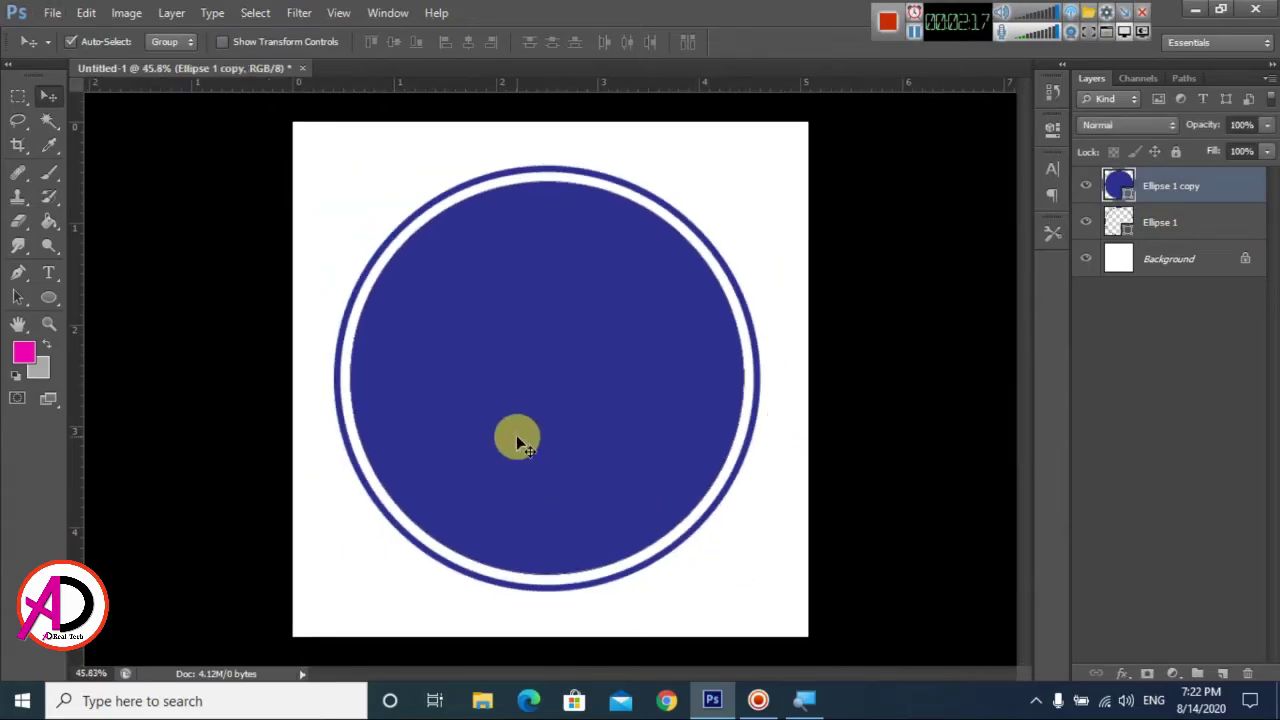
{"action": "left_click", "coordinate": [779, 567]}
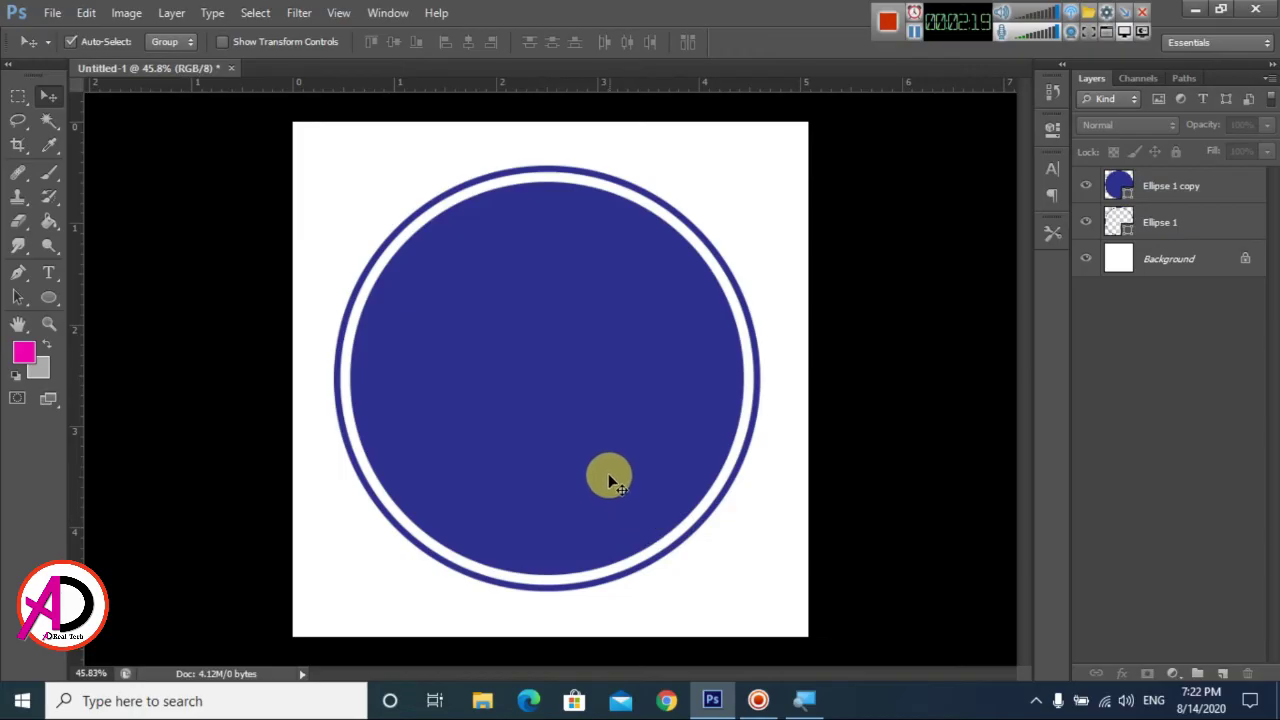
{"action": "left_click", "coordinate": [612, 483]}
{"action": "left_click", "coordinate": [739, 589]}
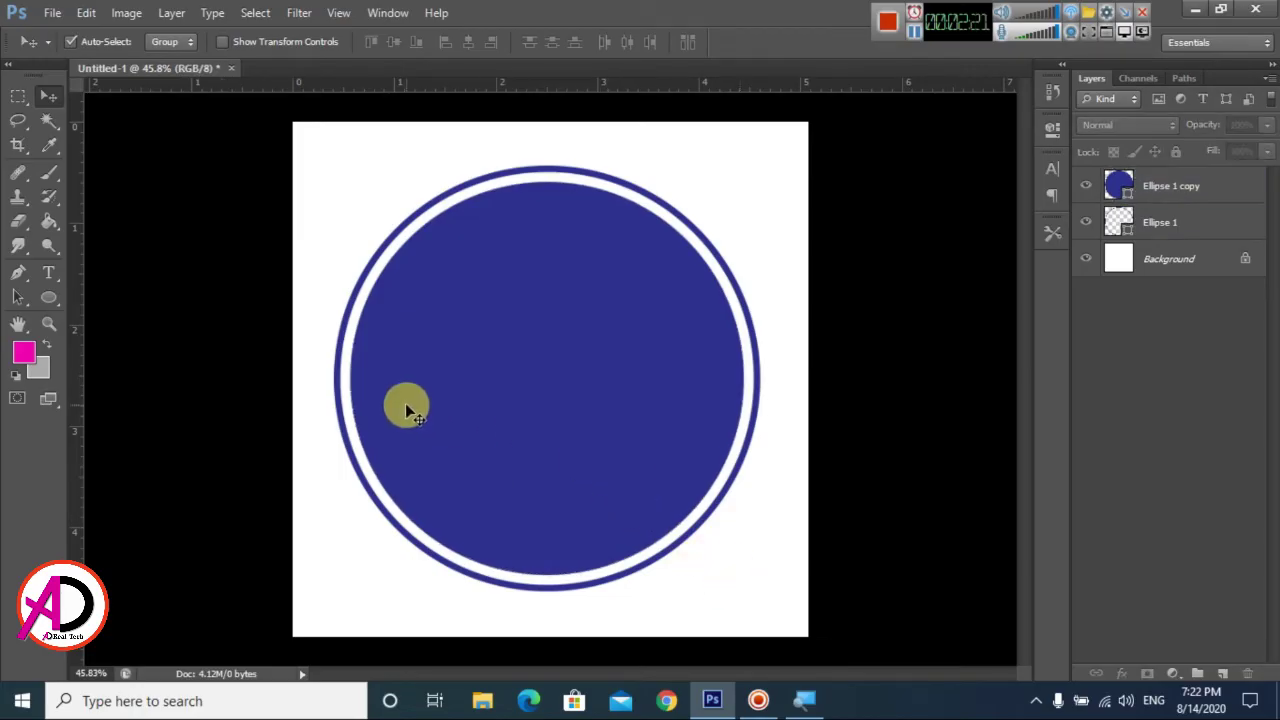
{"action": "scroll", "coordinate": [480, 445], "scroll_direction": "down", "scroll_amount": 2}
{"action": "scroll", "coordinate": [520, 466], "scroll_direction": "up", "scroll_amount": 2}
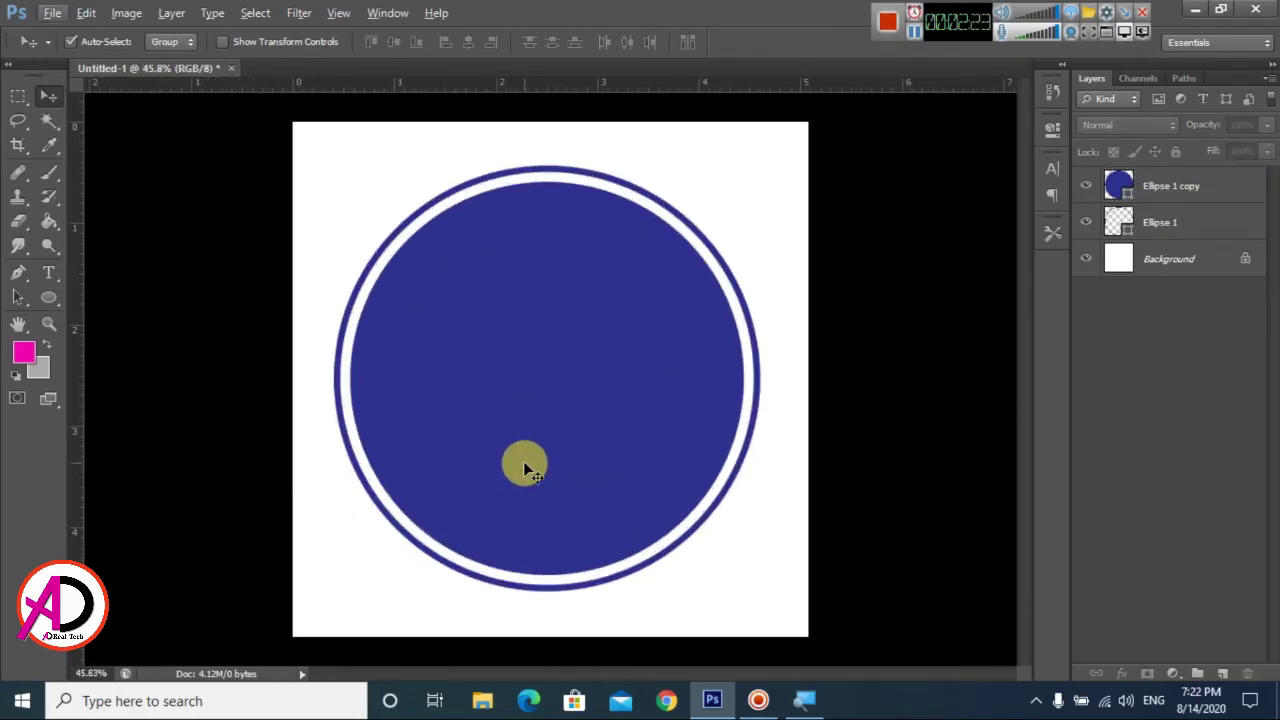
{"action": "left_click", "coordinate": [523, 465]}
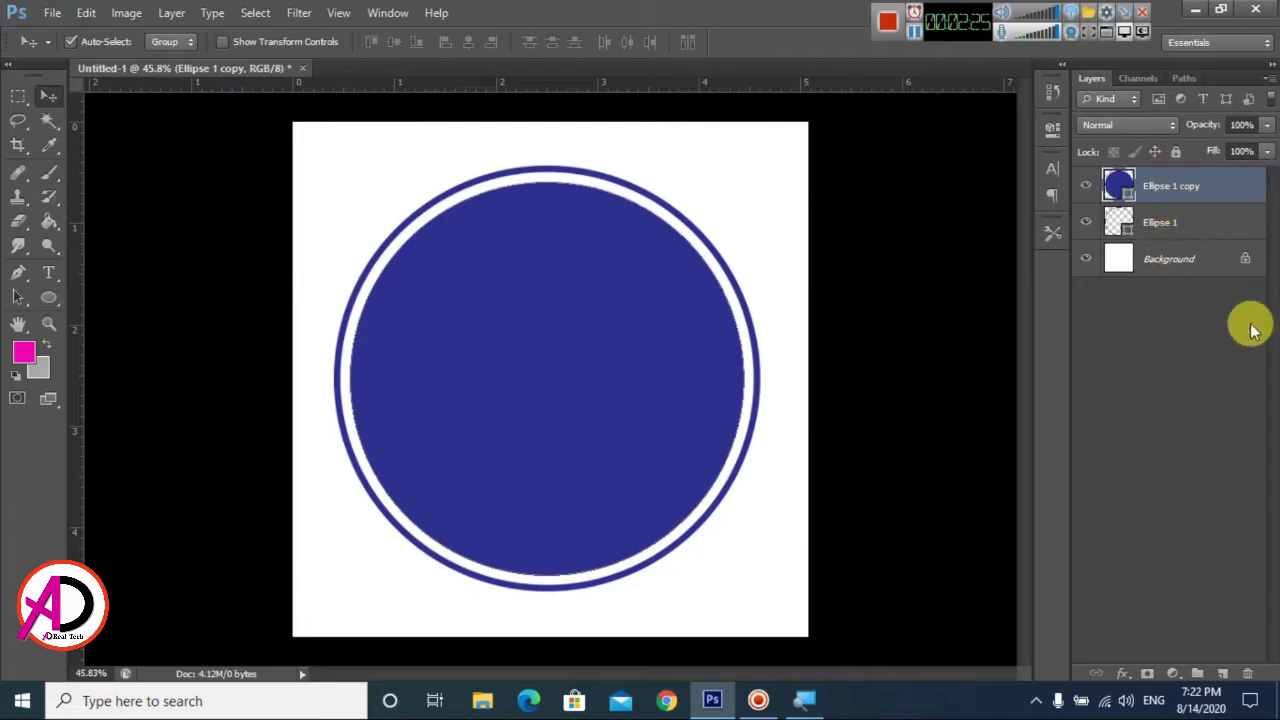
Step: Duplicate the disc and set the copy's fill colour to white
{"action": "key", "text": "ctrl+j"}
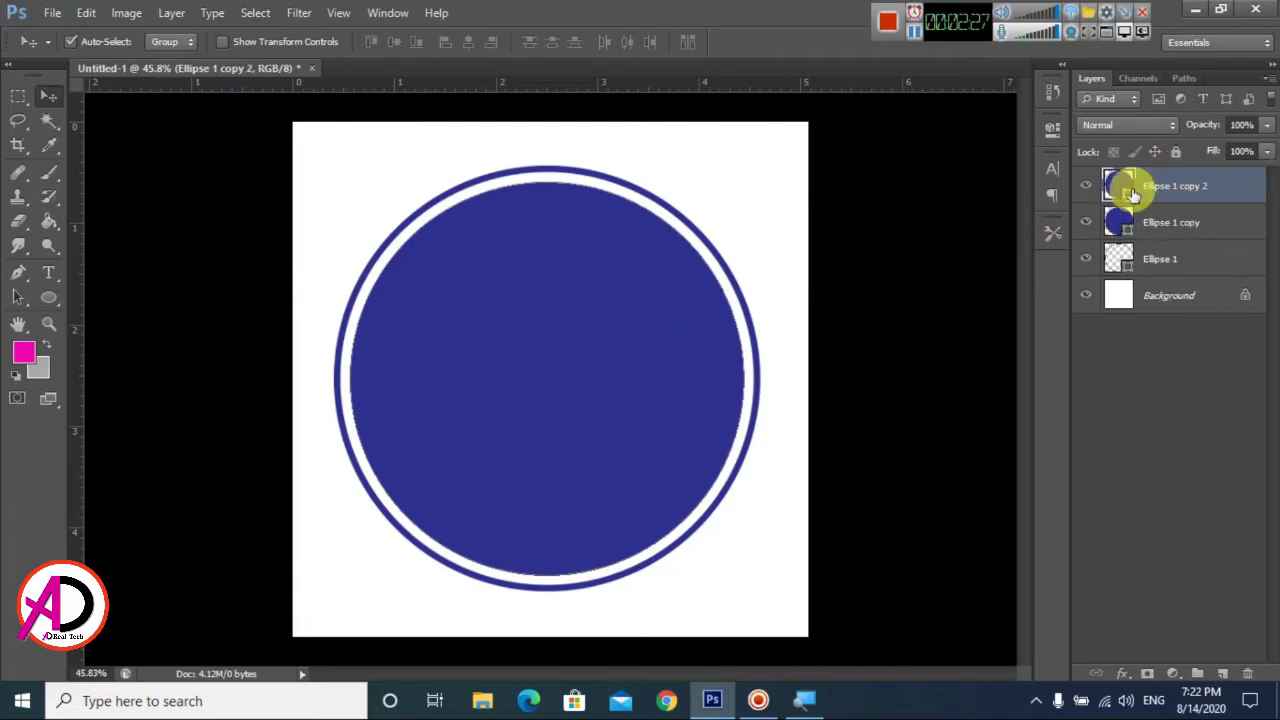
{"action": "double_click", "coordinate": [1130, 187]}
{"action": "left_click_drag", "start_coordinate": [666, 351], "coordinate": [605, 300]}
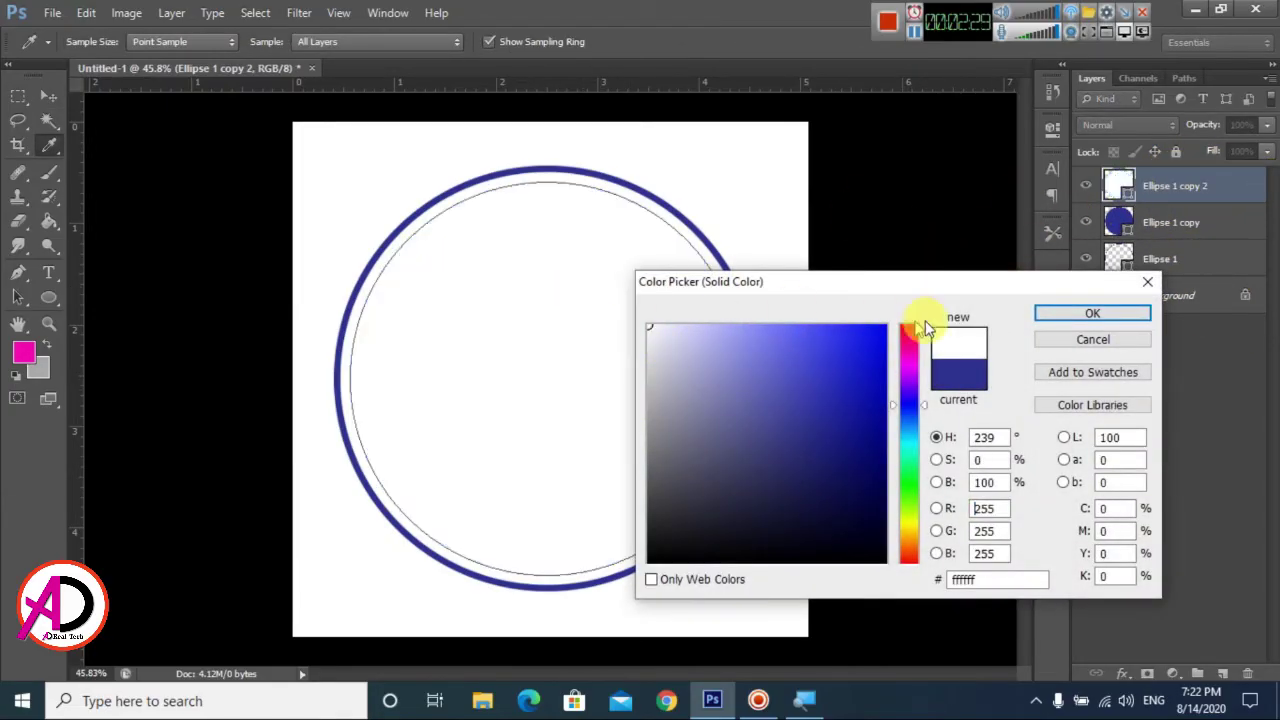
{"action": "left_click", "coordinate": [1088, 314]}
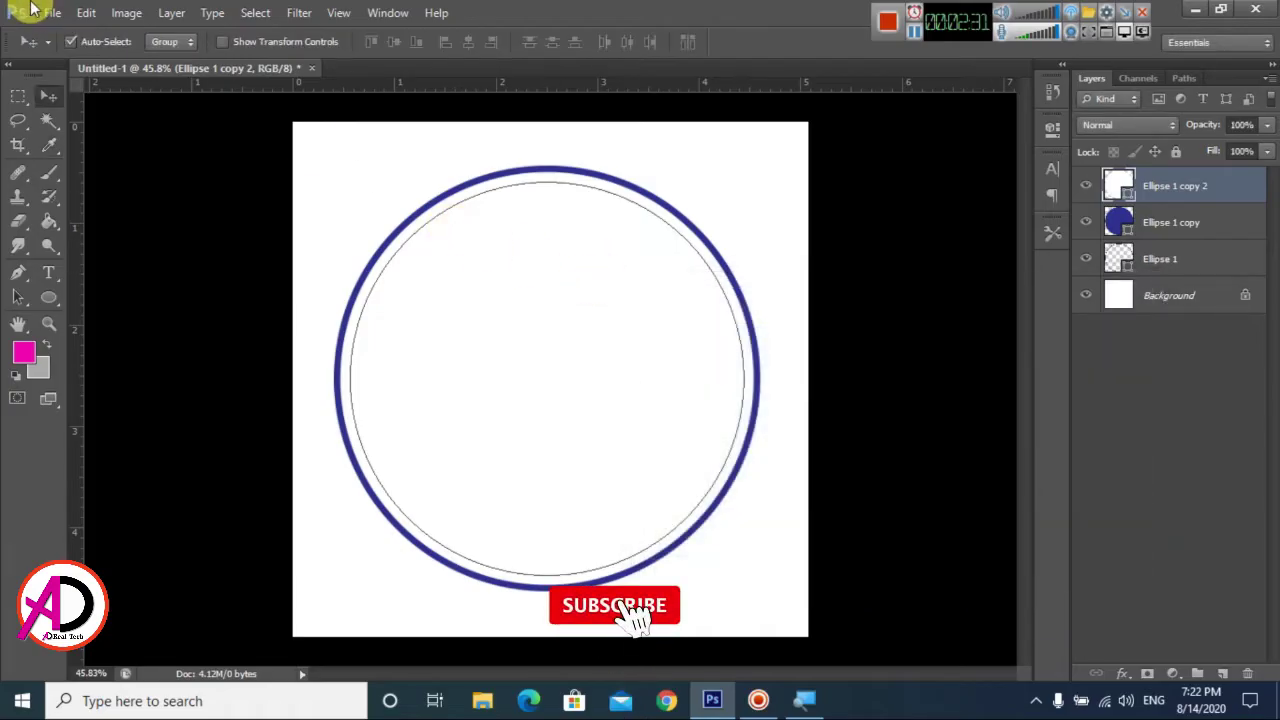
Step: Shrink the white circle with Free Transform, fine-tuning twice, leaving a thick navy band
{"action": "left_click", "coordinate": [87, 13]}
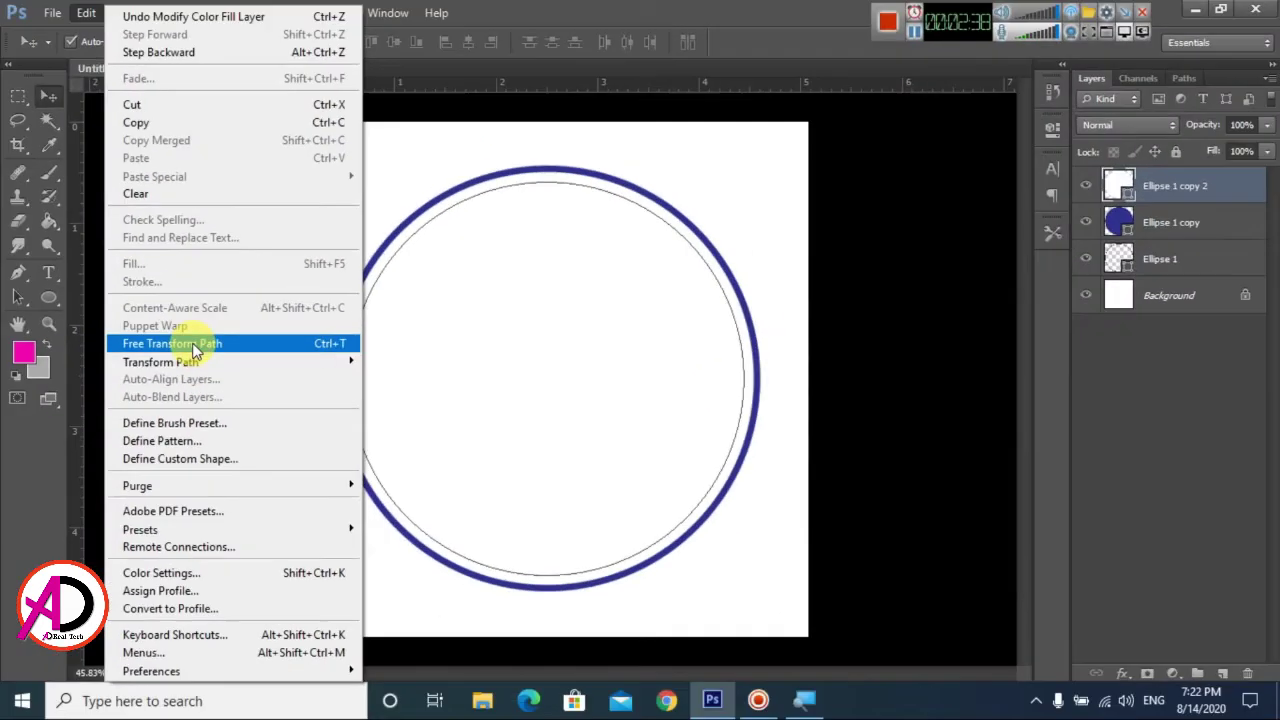
{"action": "left_click", "coordinate": [192, 342]}
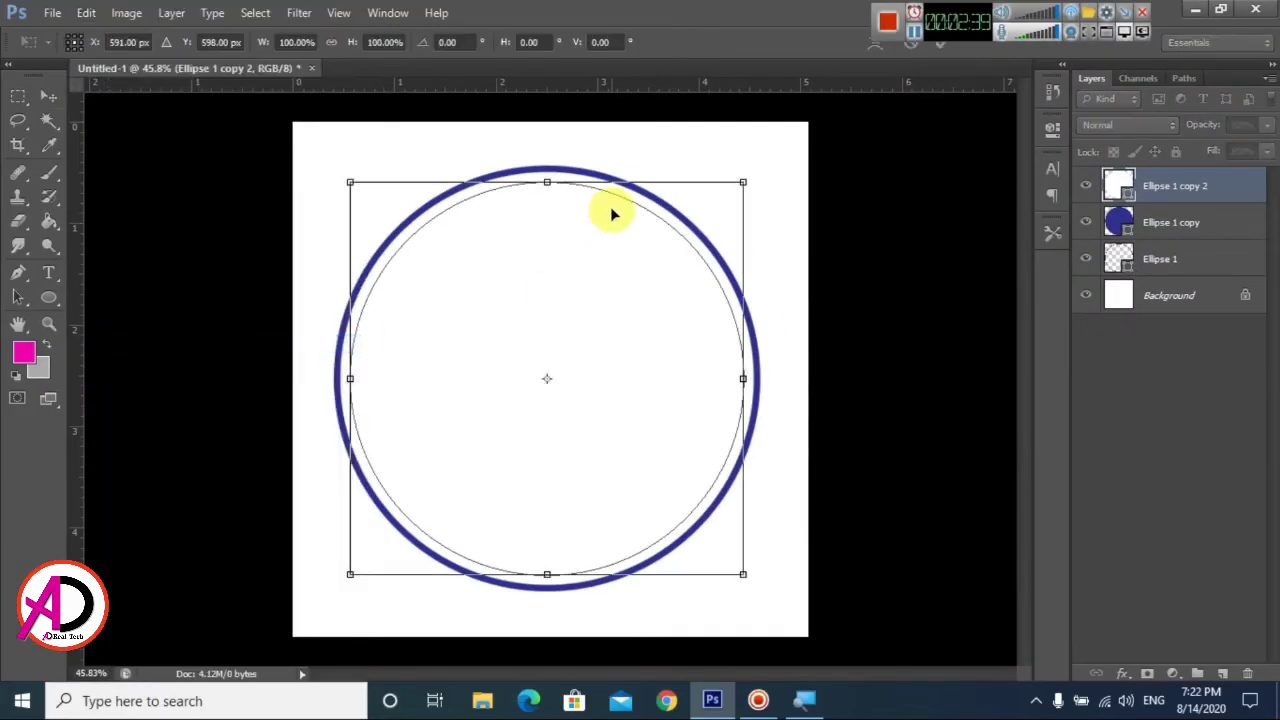
{"action": "left_click_drag", "start_coordinate": [743, 183], "coordinate": [686, 240]}
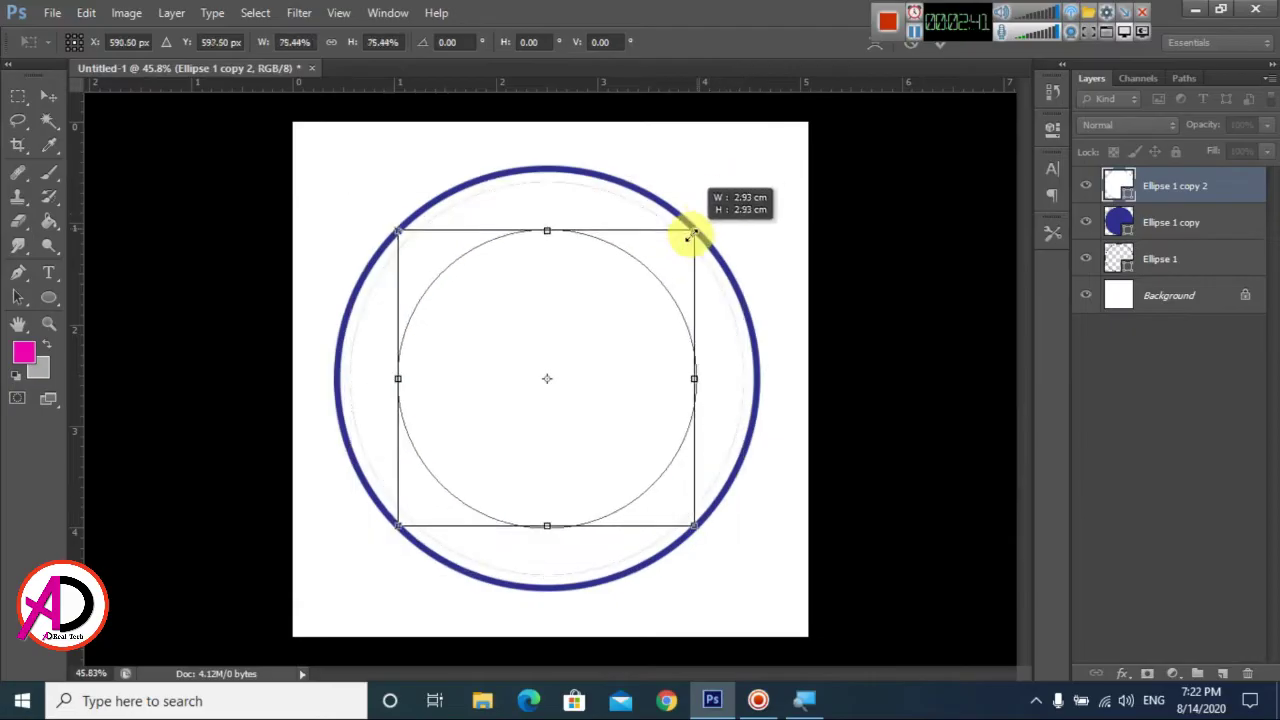
{"action": "key", "text": "Return"}
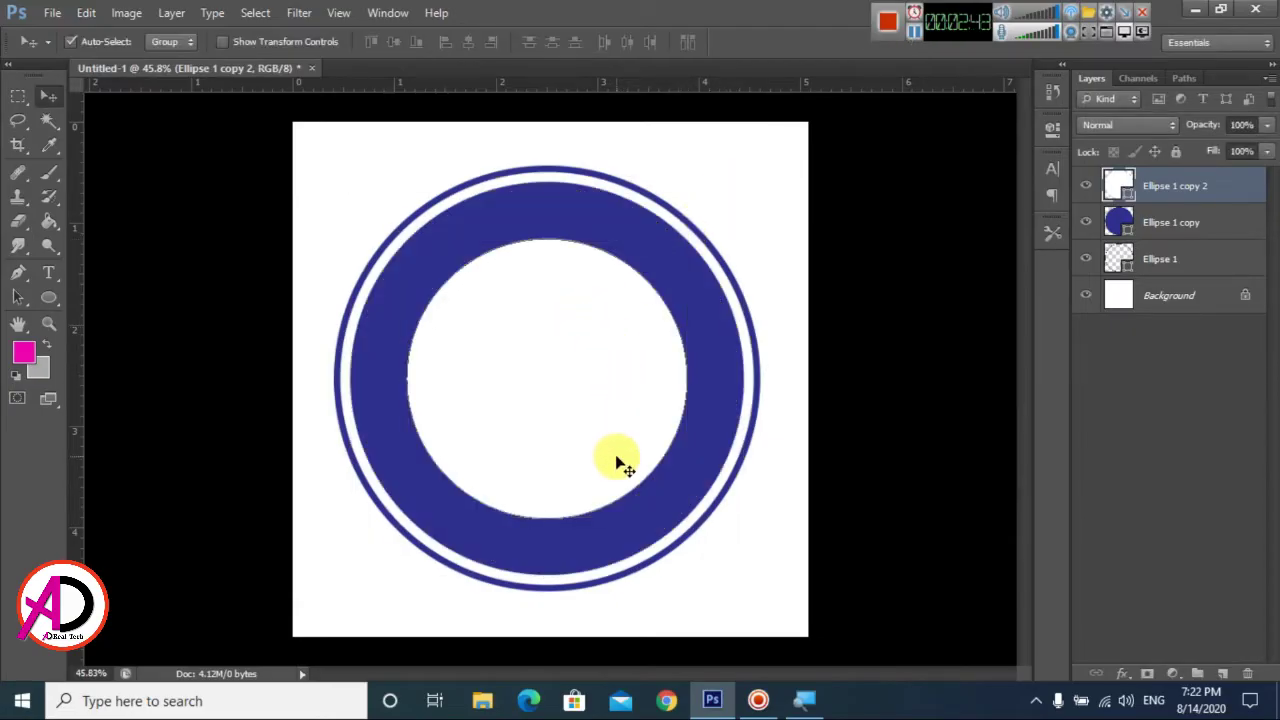
{"action": "key", "text": "ctrl+t"}
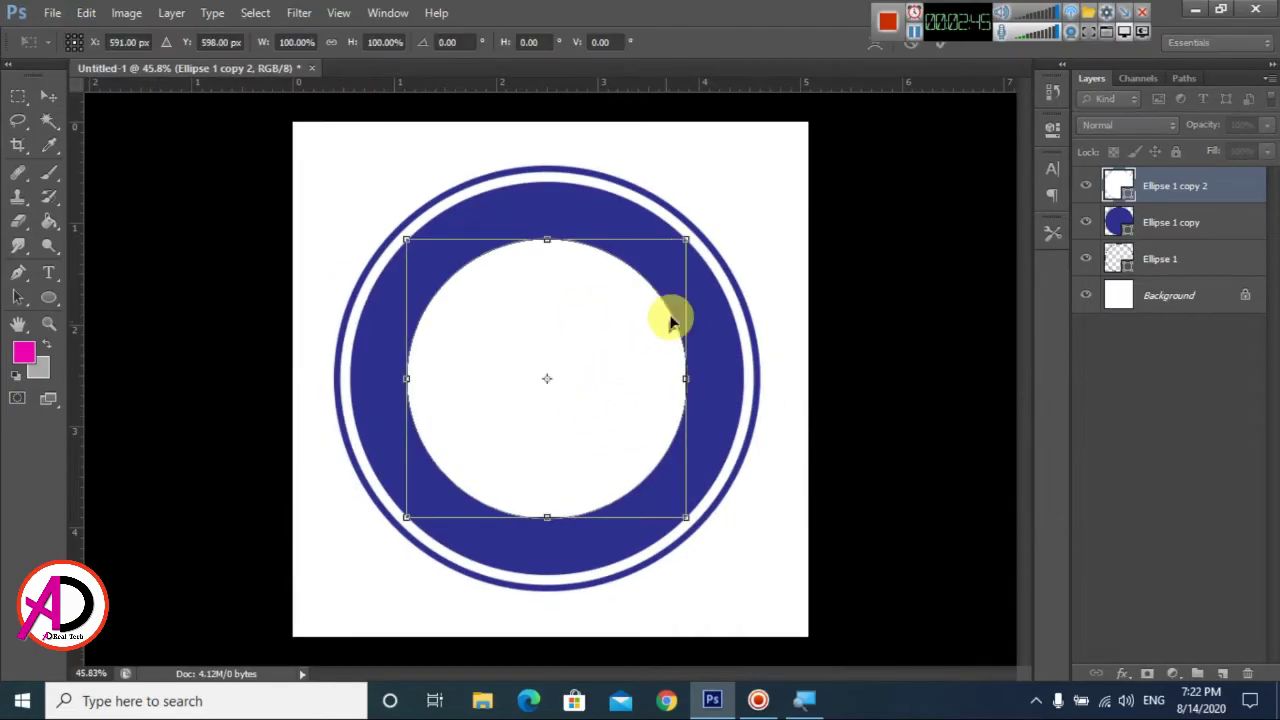
{"action": "left_click_drag", "start_coordinate": [686, 236], "coordinate": [678, 245]}
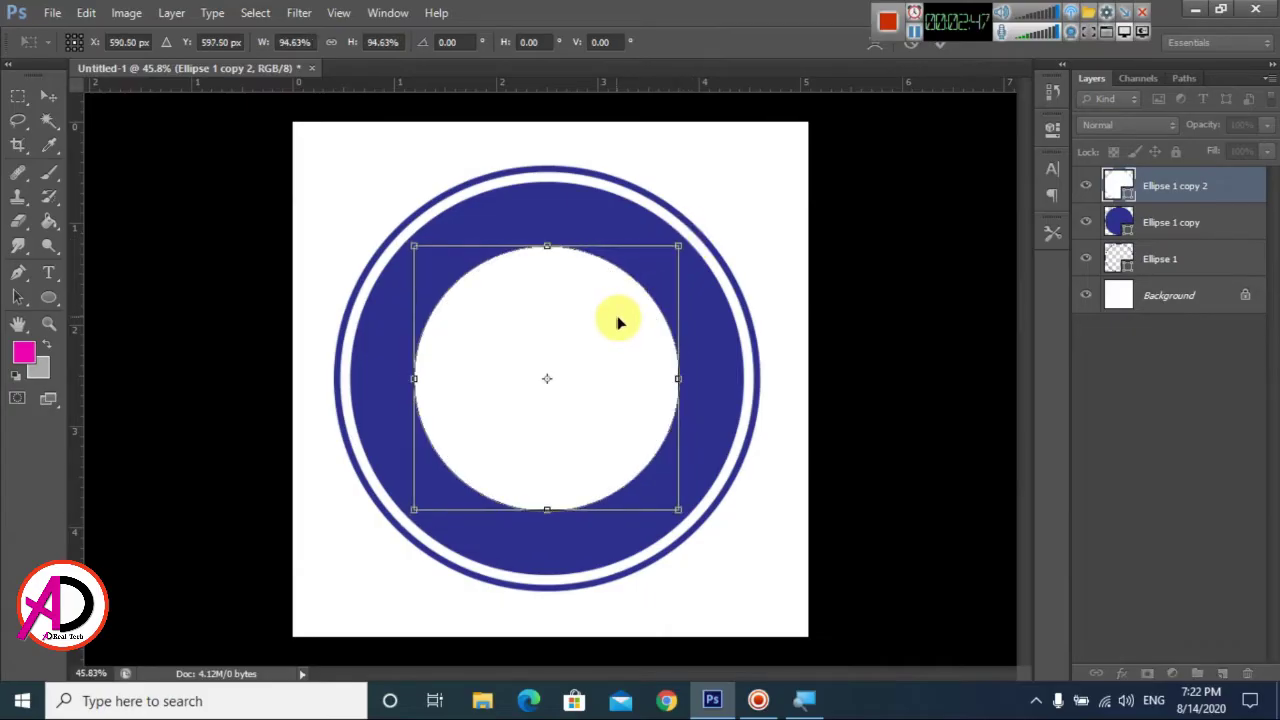
{"action": "key", "text": "Return"}
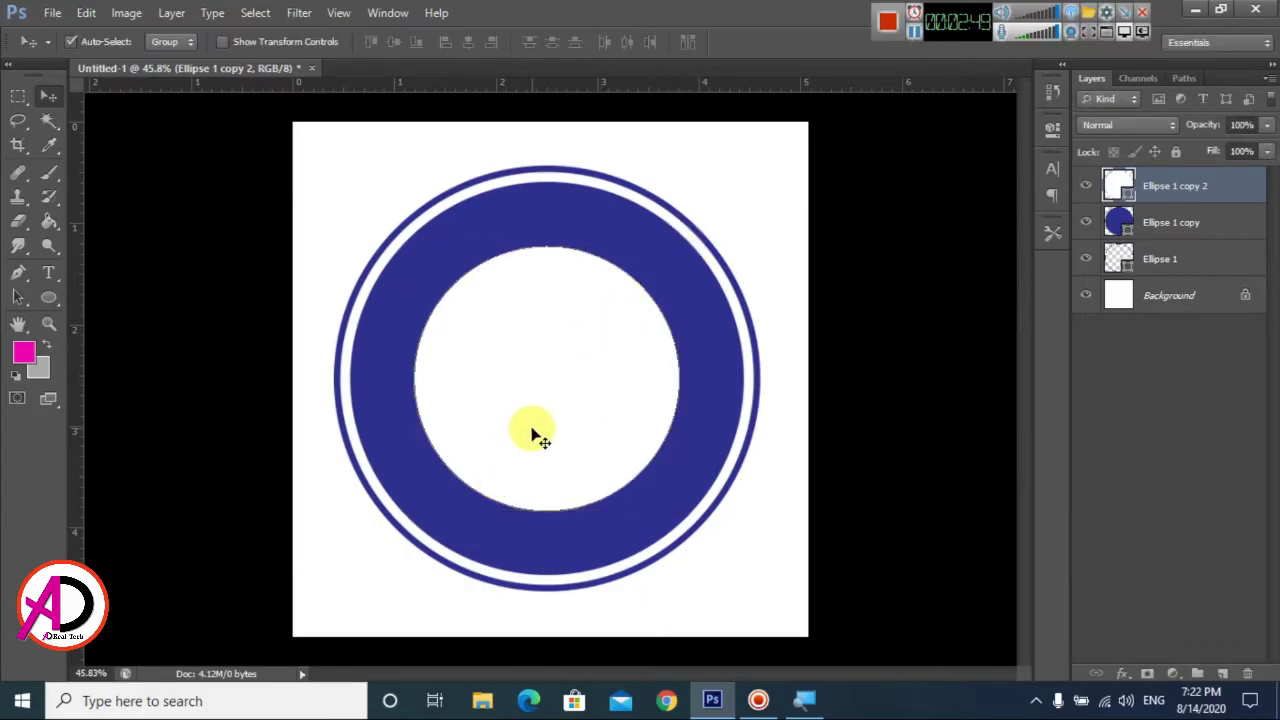
{"action": "key", "text": "ctrl+t"}
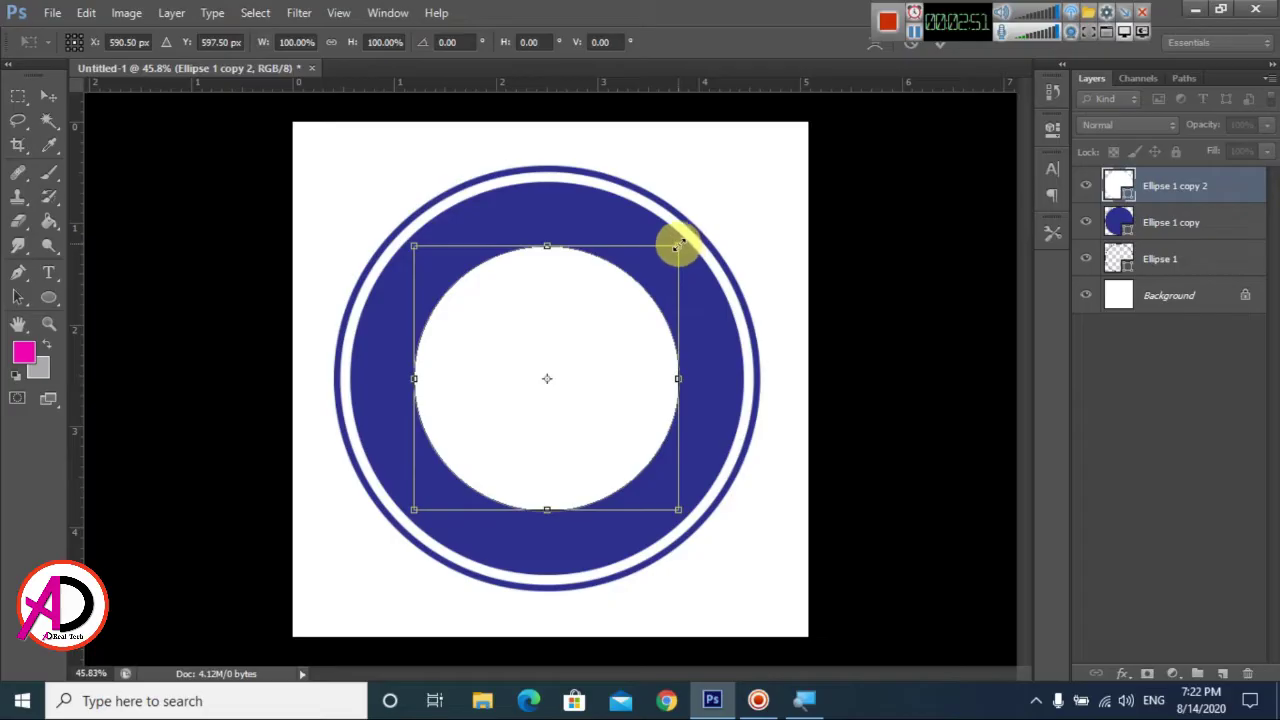
{"action": "left_click_drag", "start_coordinate": [678, 245], "coordinate": [688, 238]}
{"action": "key", "text": "Return"}
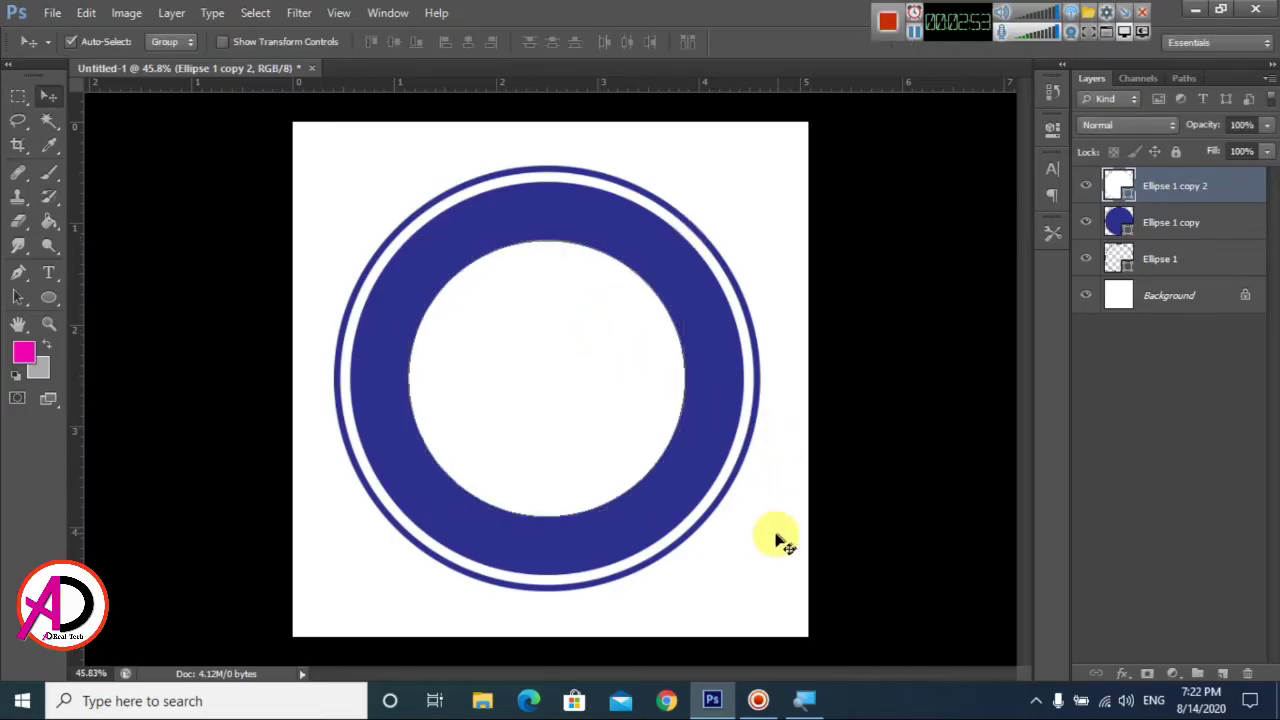
{"action": "scroll", "coordinate": [775, 540], "scroll_direction": "down", "scroll_amount": 2}
{"action": "scroll", "coordinate": [771, 534], "scroll_direction": "up", "scroll_amount": 2}
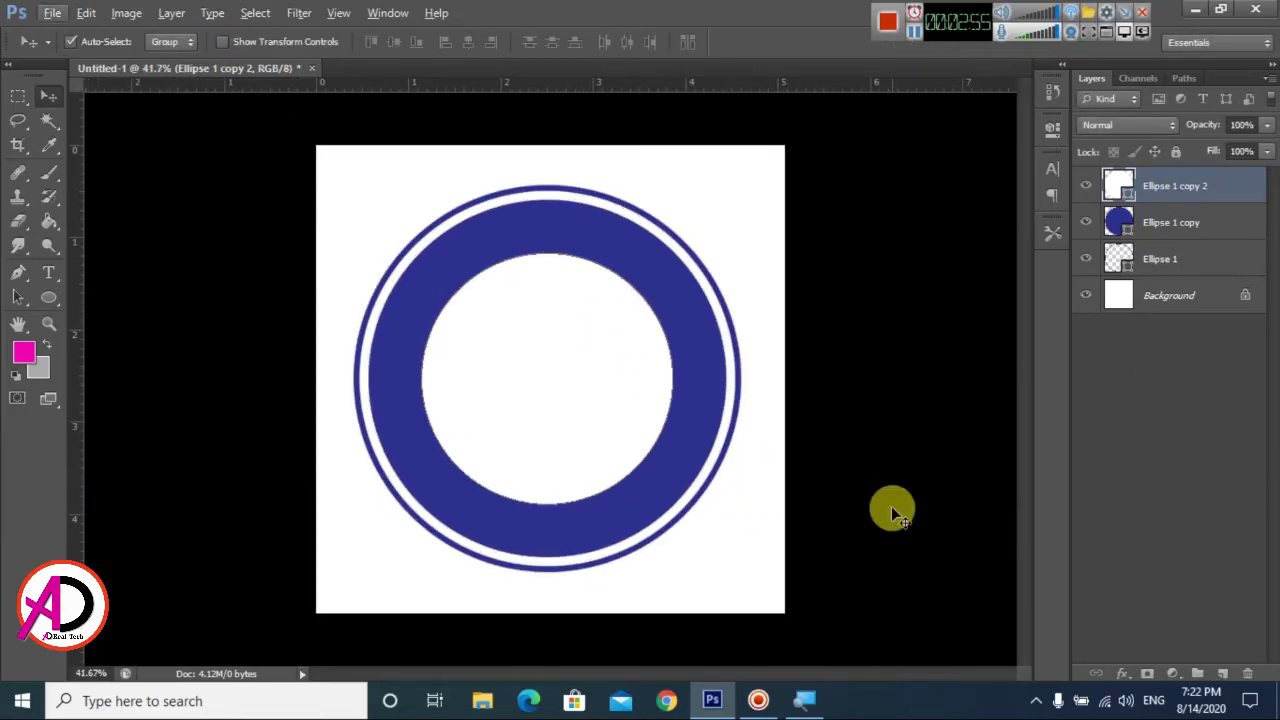
Step: Draw a ribbon banner custom shape across the bottom of the navy ring
{"action": "left_click", "coordinate": [45, 300]}
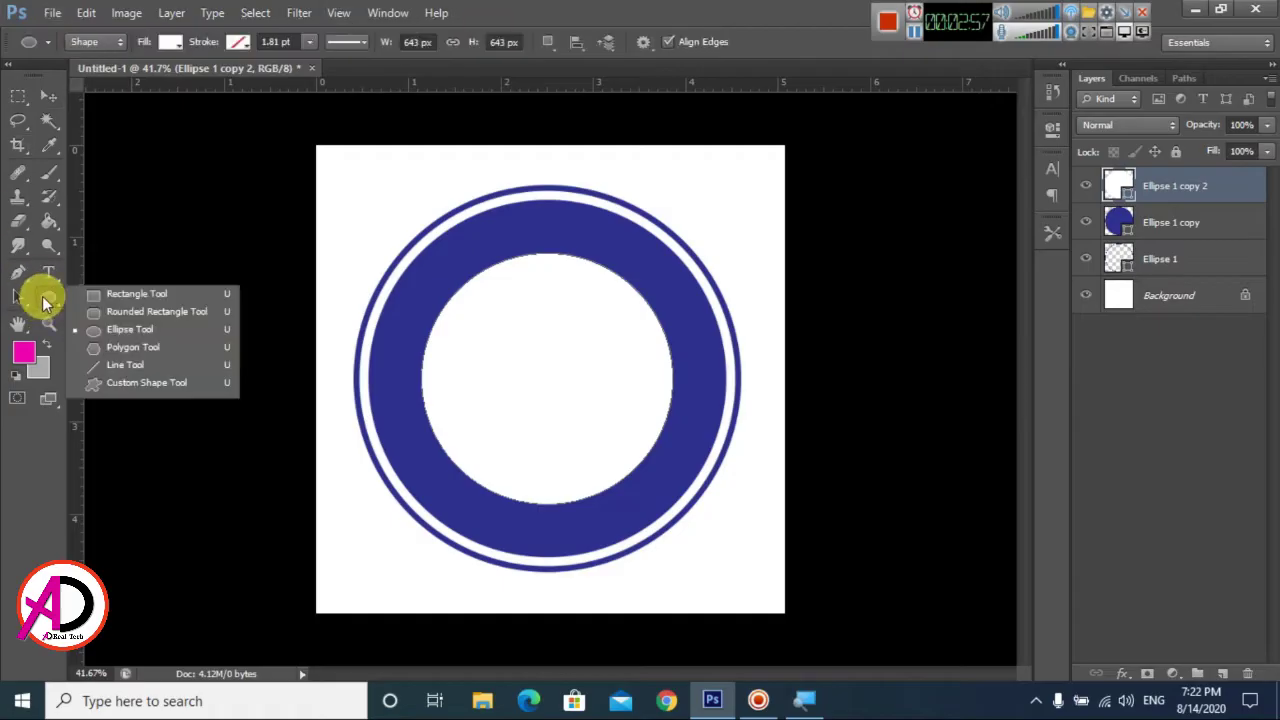
{"action": "key", "text": "Escape"}
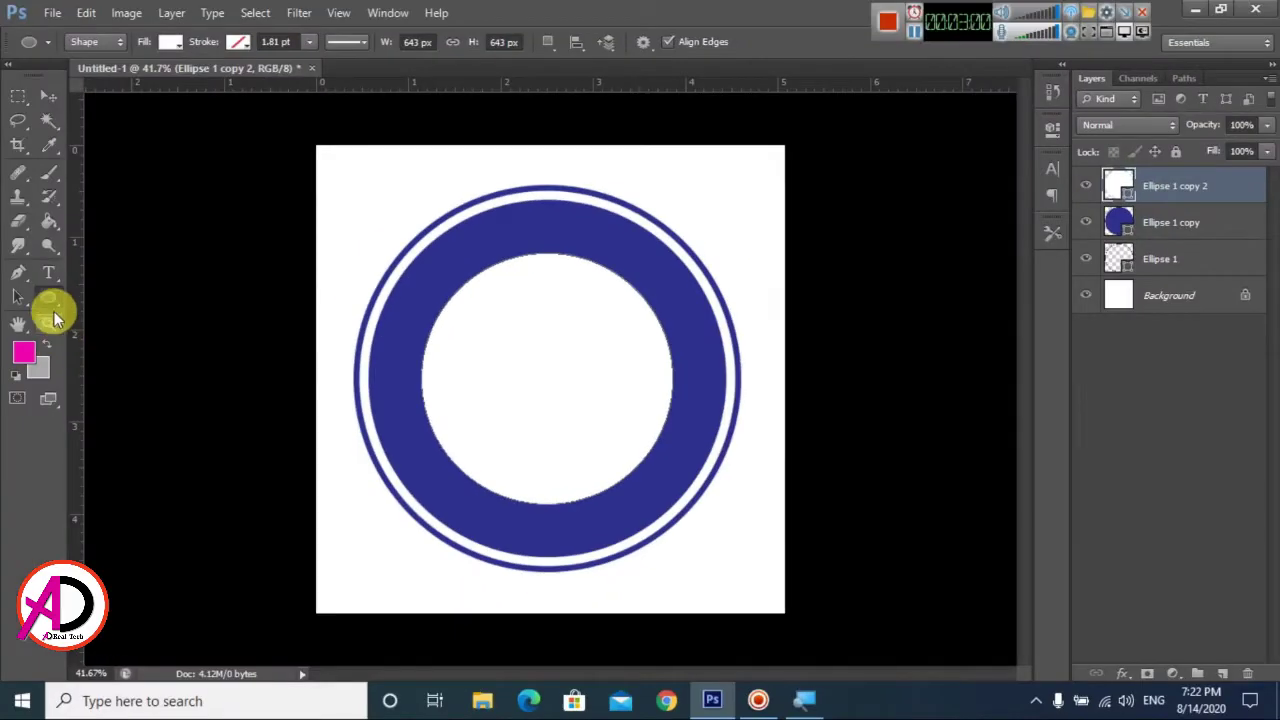
{"action": "left_click", "coordinate": [54, 310]}
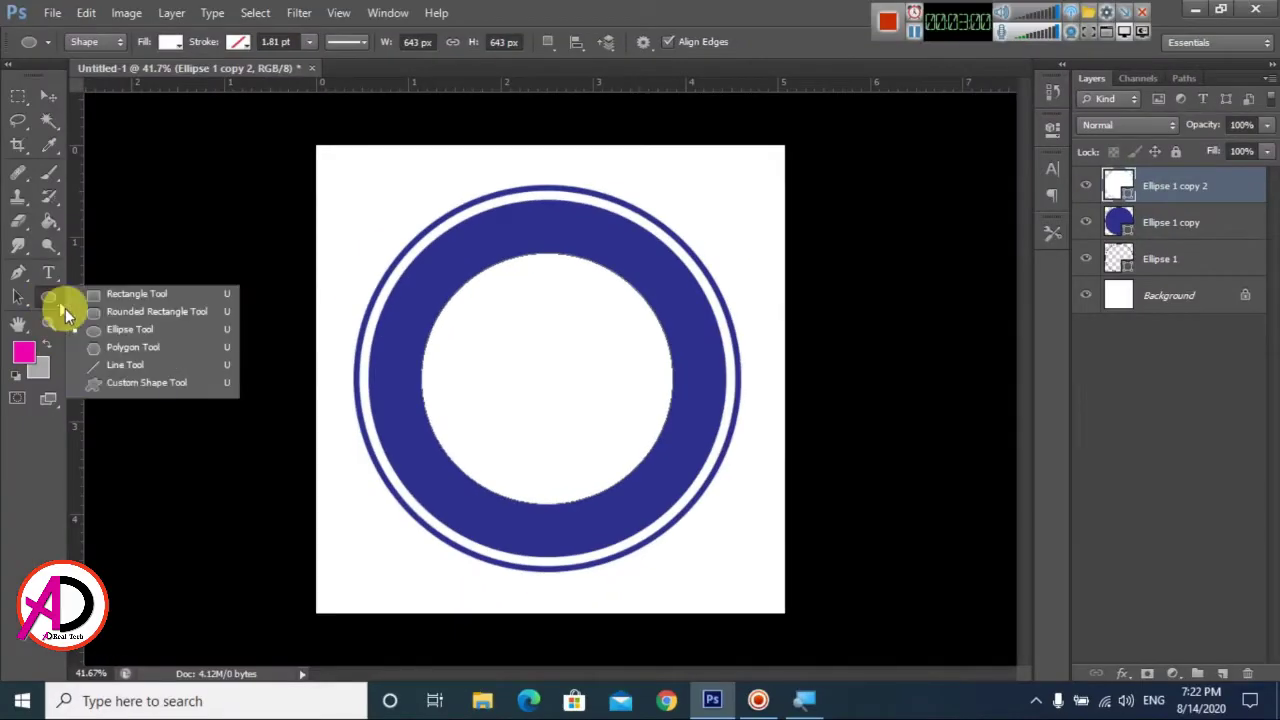
{"action": "left_click", "coordinate": [119, 384]}
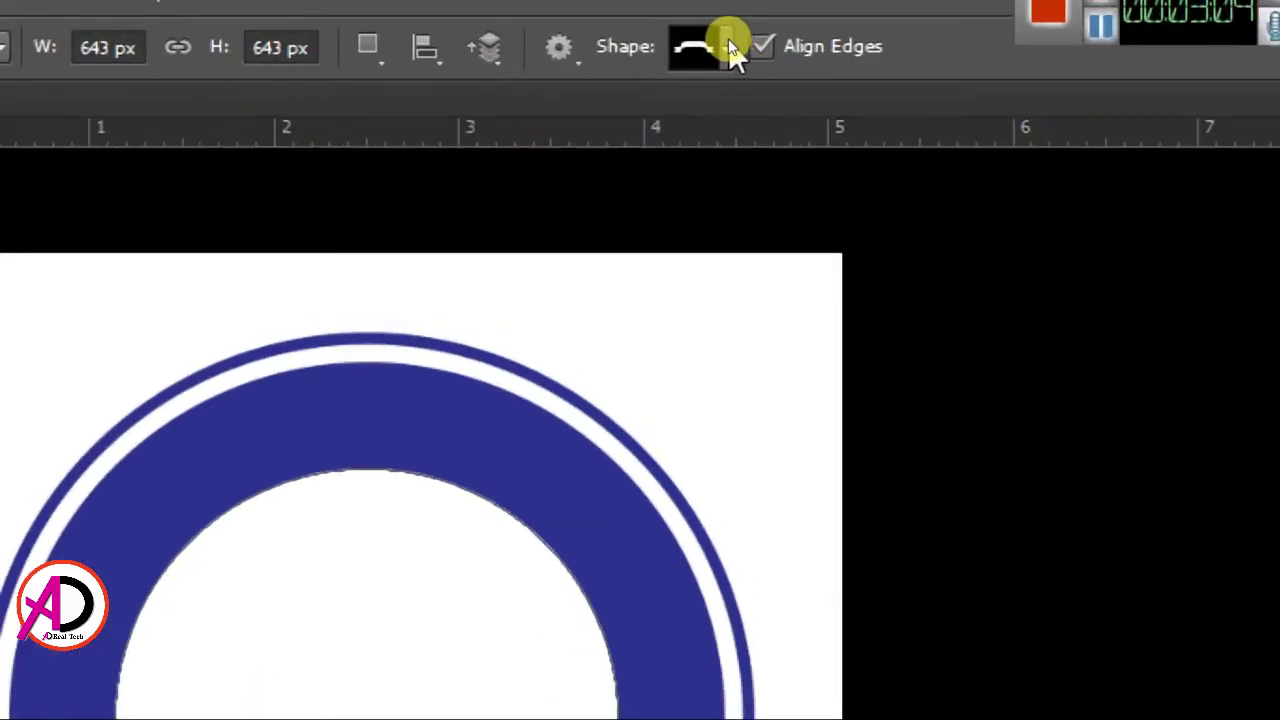
{"action": "left_click", "coordinate": [729, 42]}
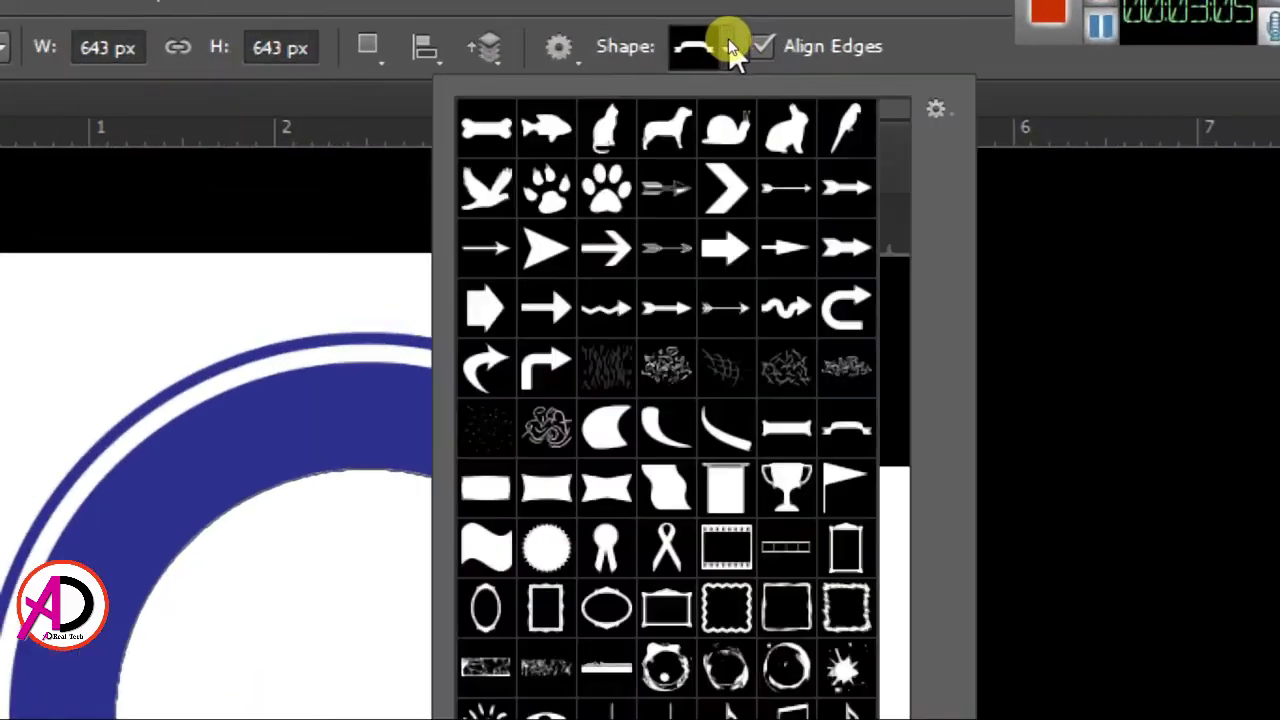
{"action": "scroll", "coordinate": [812, 195], "scroll_direction": "down", "scroll_amount": 2}
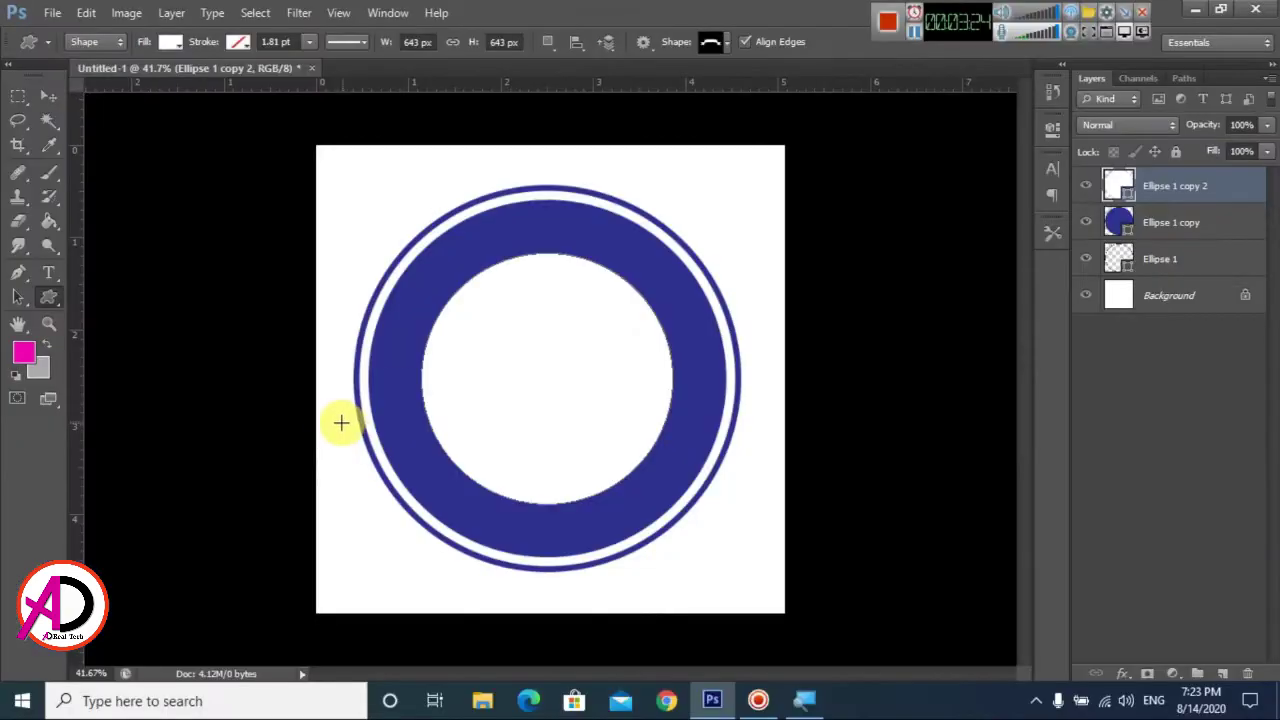
{"action": "mouse_move", "coordinate": [333, 417]}
{"action": "left_mouse_down"}
{"action": "mouse_move", "coordinate": [739, 562]}
{"action": "mouse_move", "coordinate": [769, 545]}
{"action": "left_mouse_up"}
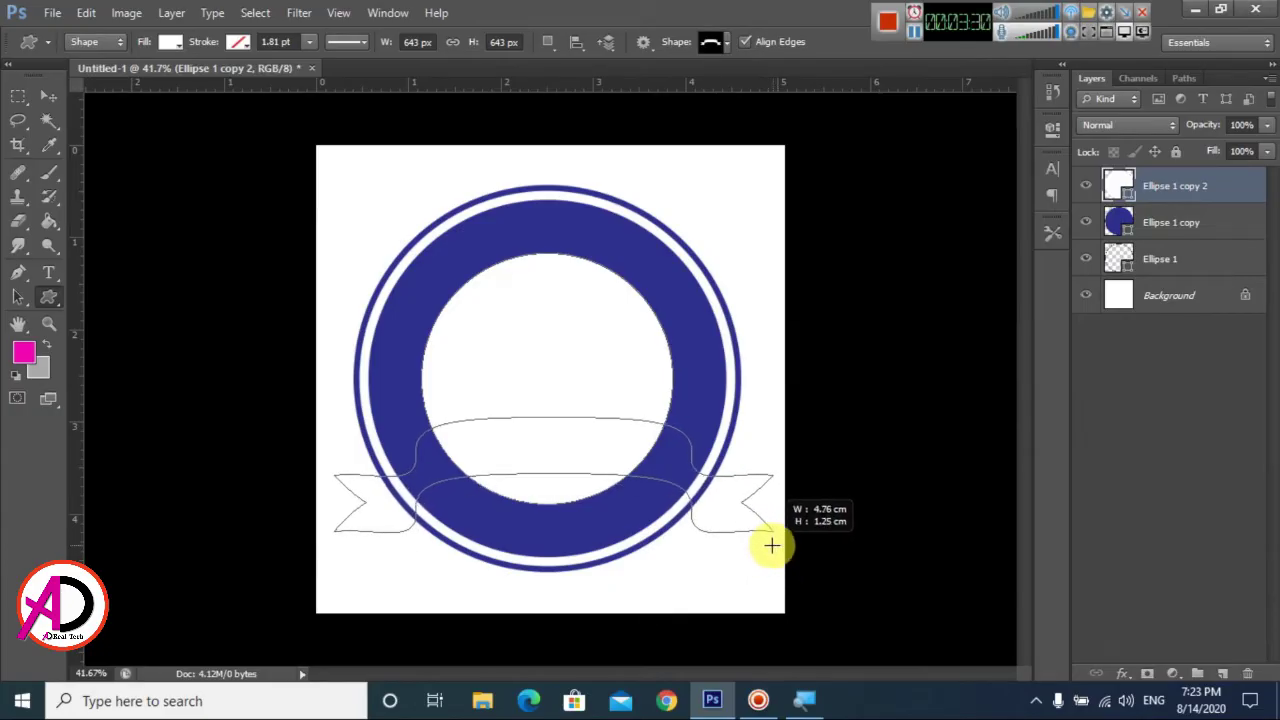
{"action": "left_click_drag", "start_coordinate": [778, 545], "coordinate": [772, 543]}
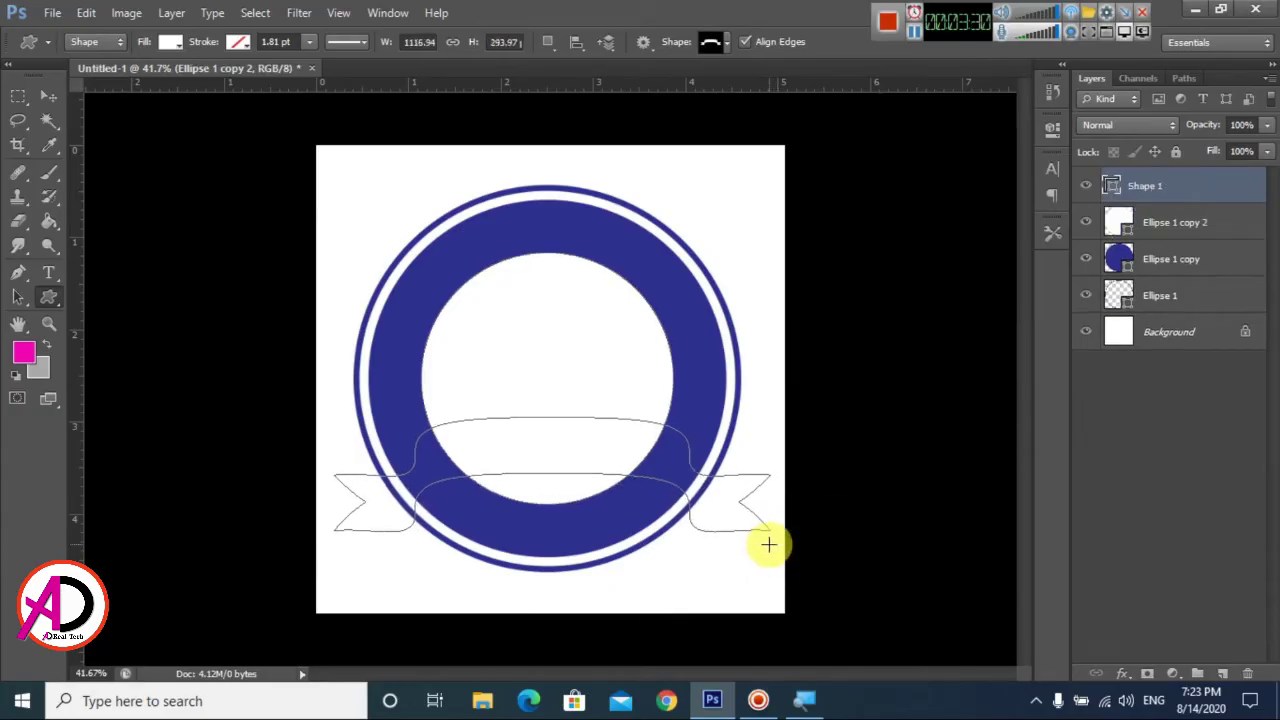
Step: Keep the banner fill white and move it lower, level with the ring's bottom
{"action": "double_click", "coordinate": [1110, 188]}
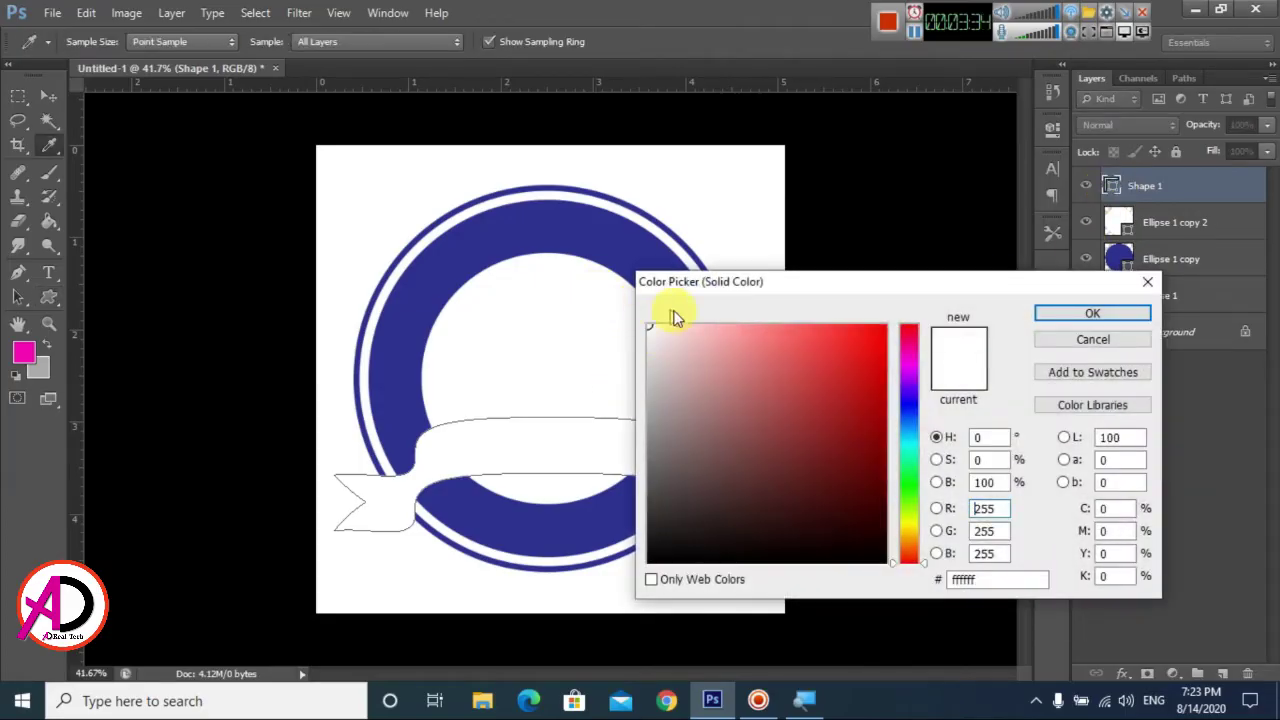
{"action": "left_click", "coordinate": [1093, 314]}
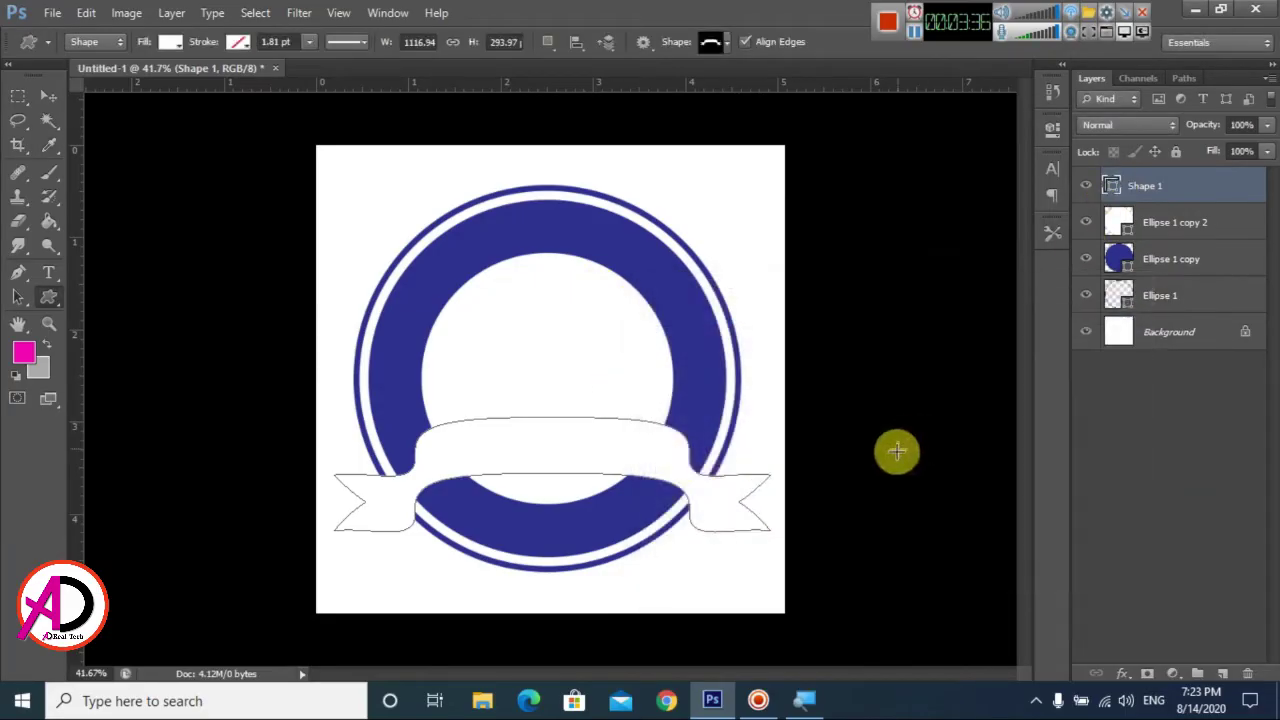
{"action": "left_click", "coordinate": [48, 96]}
{"action": "left_click", "coordinate": [630, 583]}
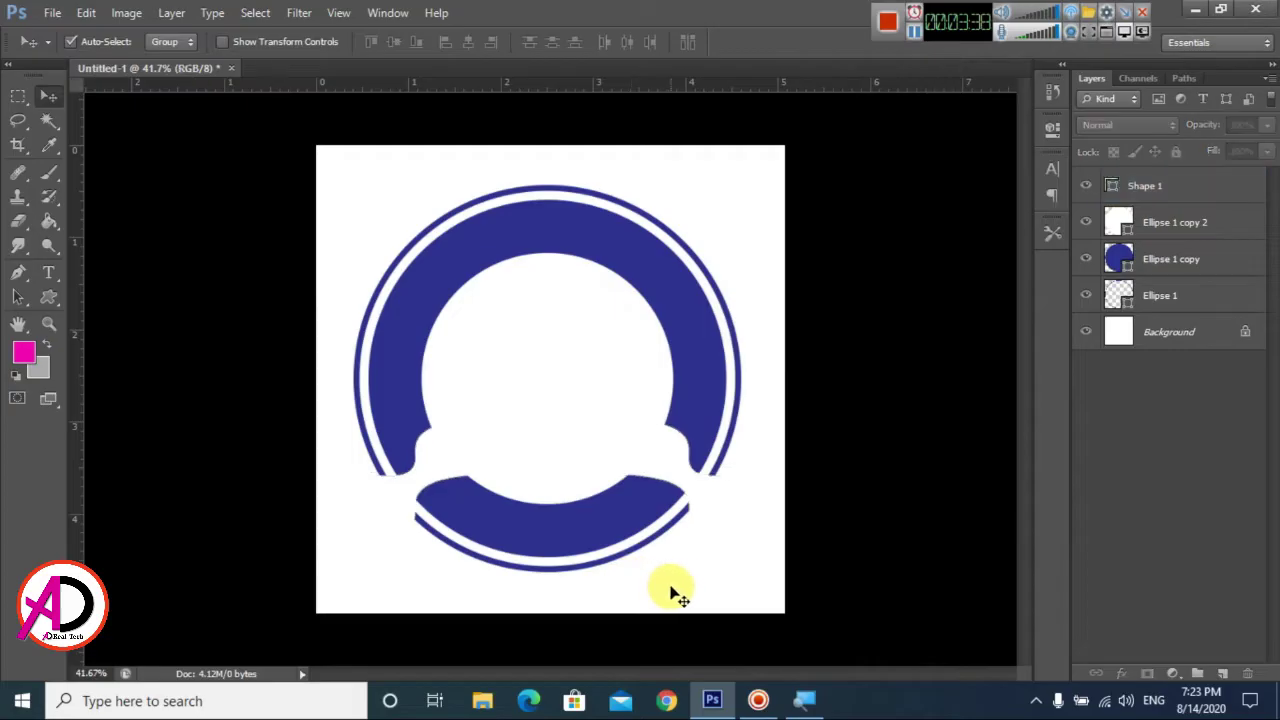
{"action": "scroll", "coordinate": [672, 550], "scroll_direction": "down", "scroll_amount": 1}
{"action": "left_click_drag", "start_coordinate": [566, 449], "coordinate": [573, 489]}
{"action": "left_click", "coordinate": [648, 586]}
{"action": "scroll", "coordinate": [523, 516], "scroll_direction": "up", "scroll_amount": 1}
{"action": "left_click", "coordinate": [525, 470]}
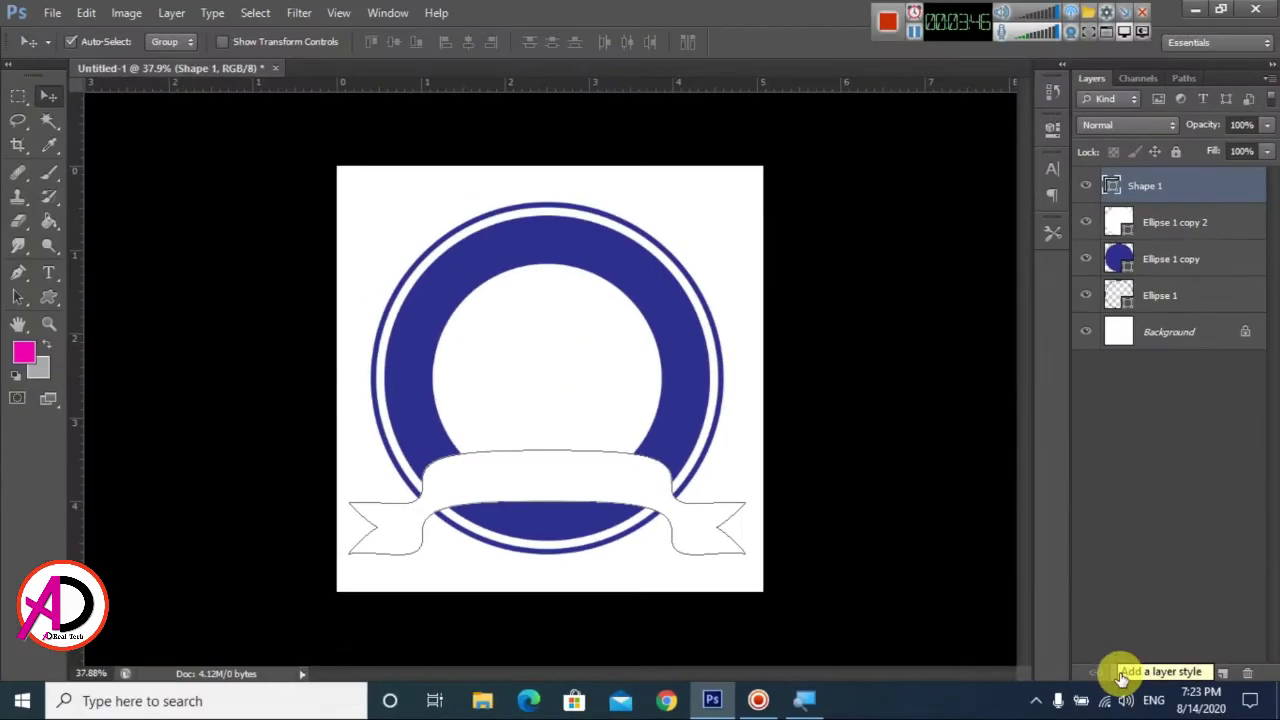
Step: Give the banner a 5 px outside Stroke effect in the sampled ring navy
{"action": "left_click", "coordinate": [1121, 674]}
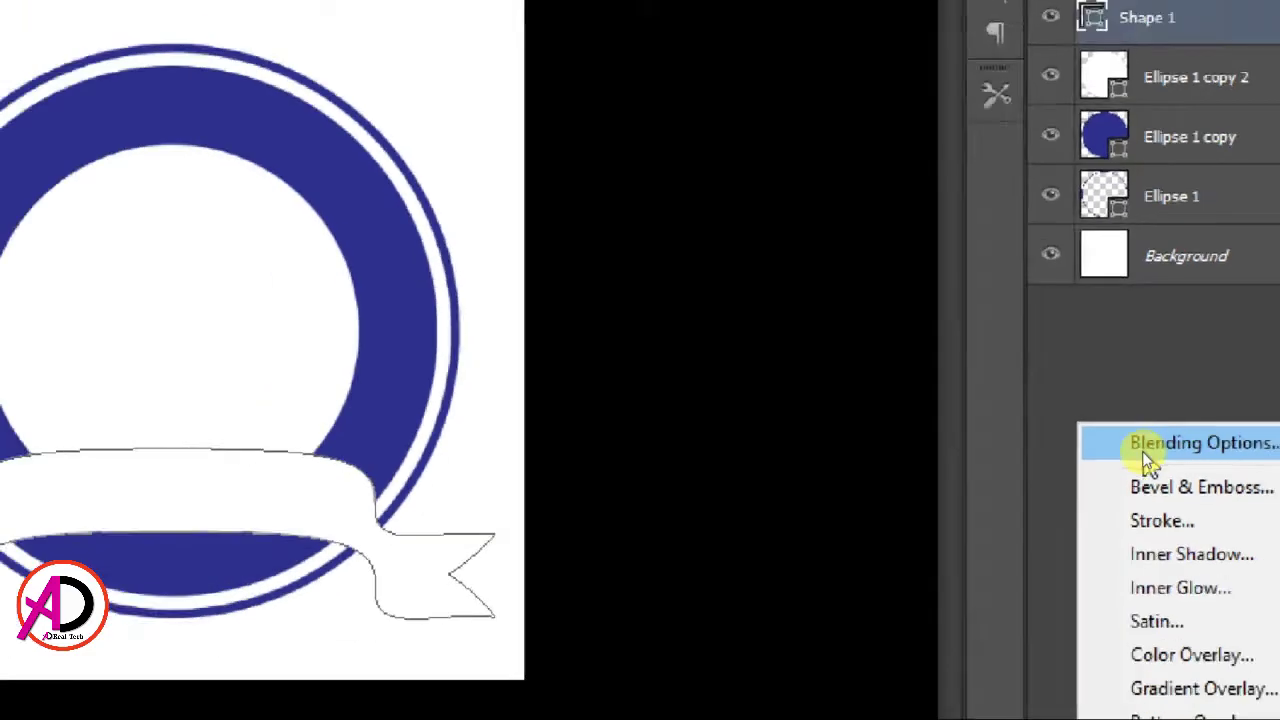
{"action": "left_click", "coordinate": [1145, 450]}
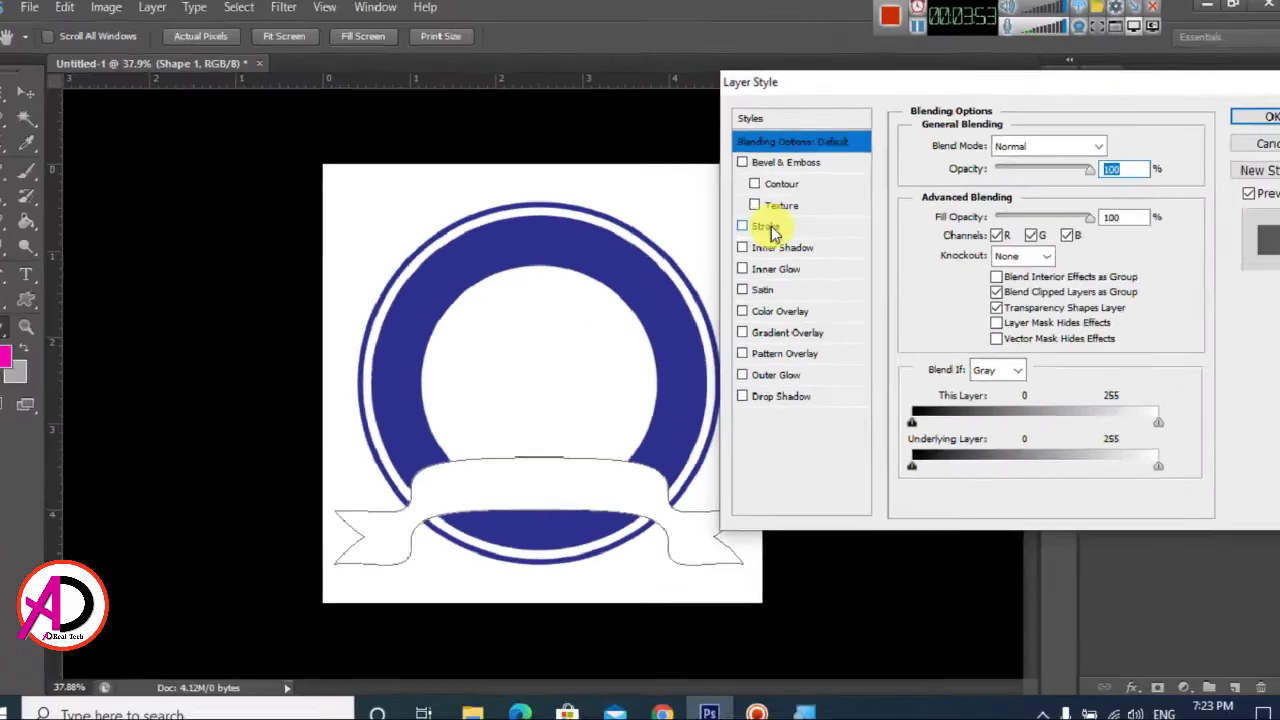
{"action": "left_click", "coordinate": [768, 226]}
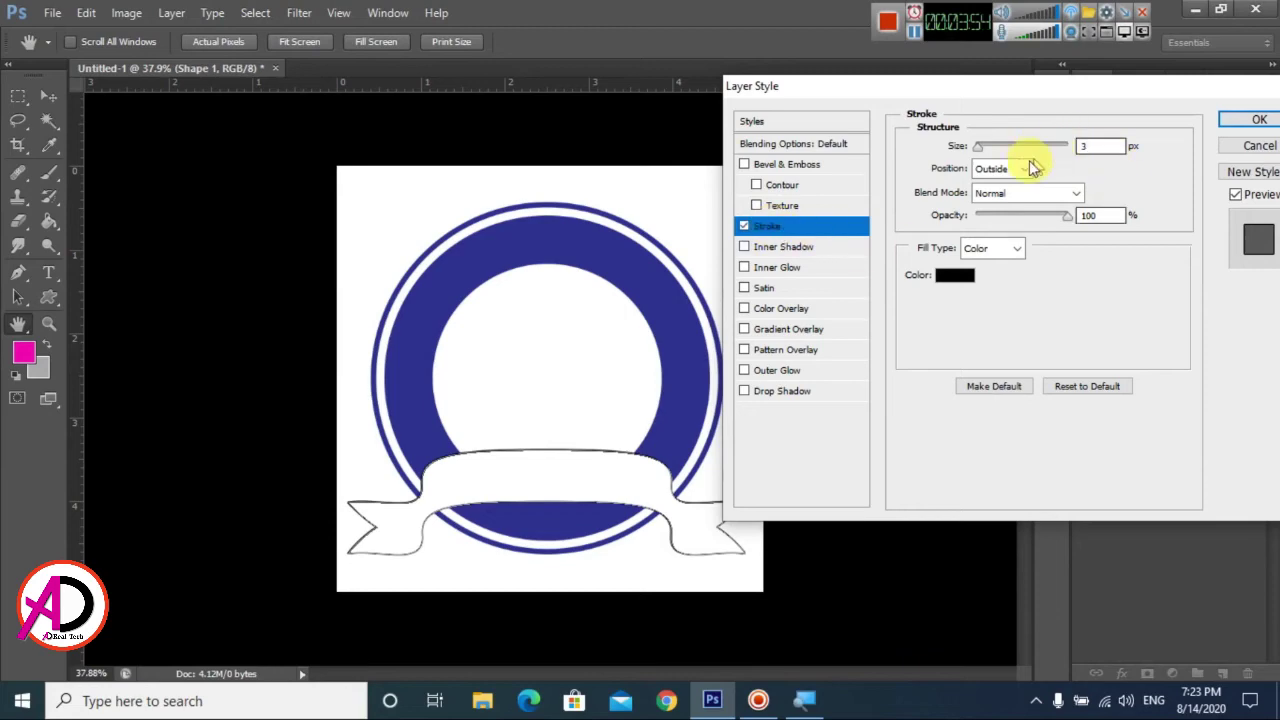
{"action": "left_click", "coordinate": [950, 275]}
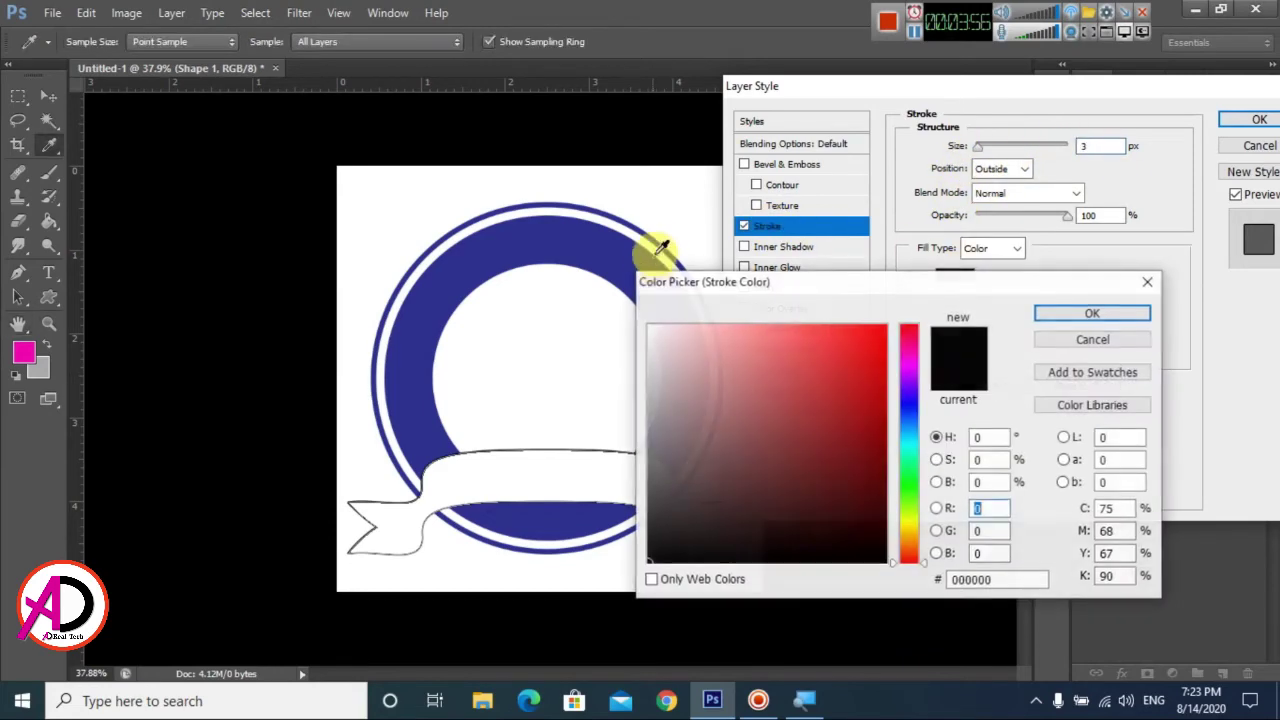
{"action": "left_click", "coordinate": [646, 233]}
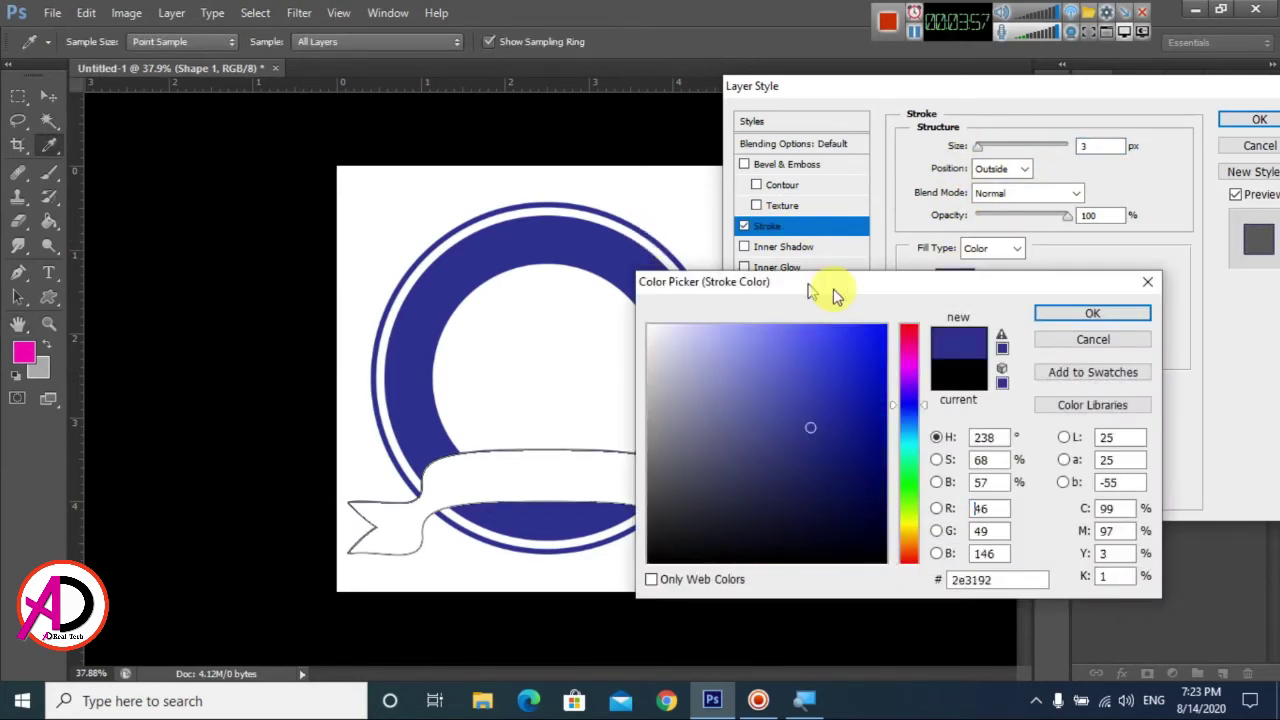
{"action": "left_click", "coordinate": [1100, 317]}
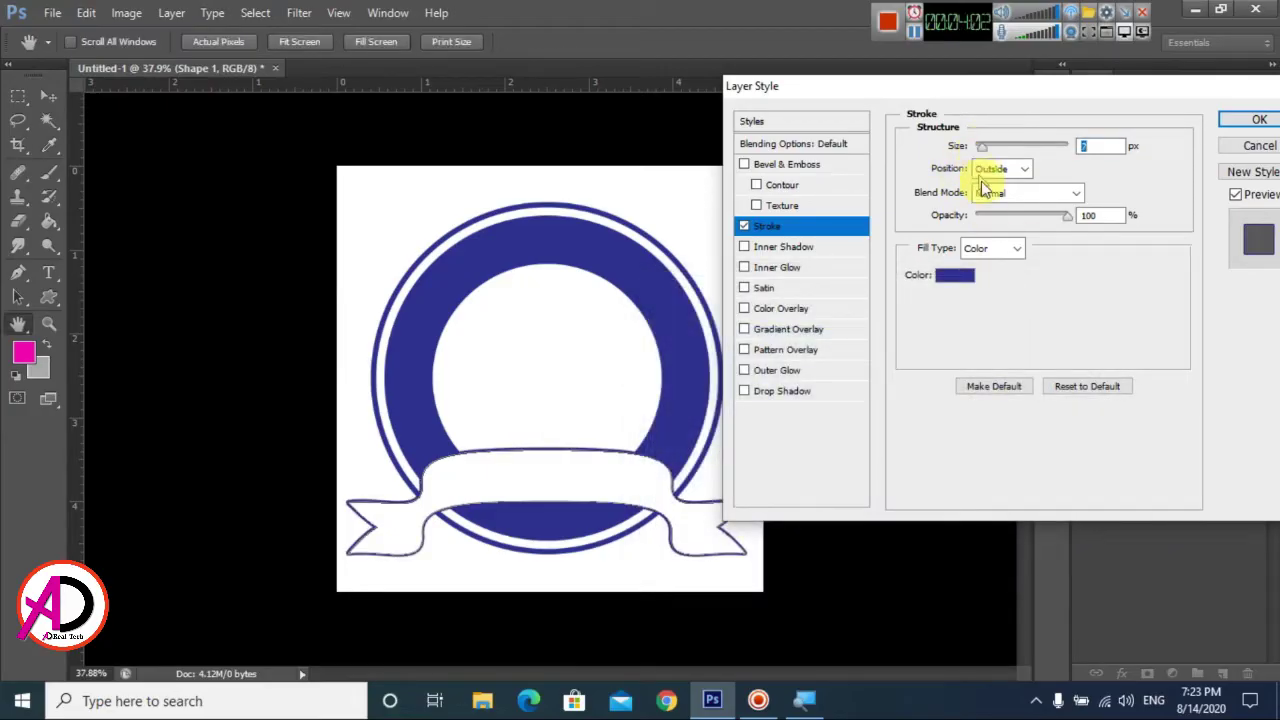
{"action": "left_click", "coordinate": [1000, 170]}
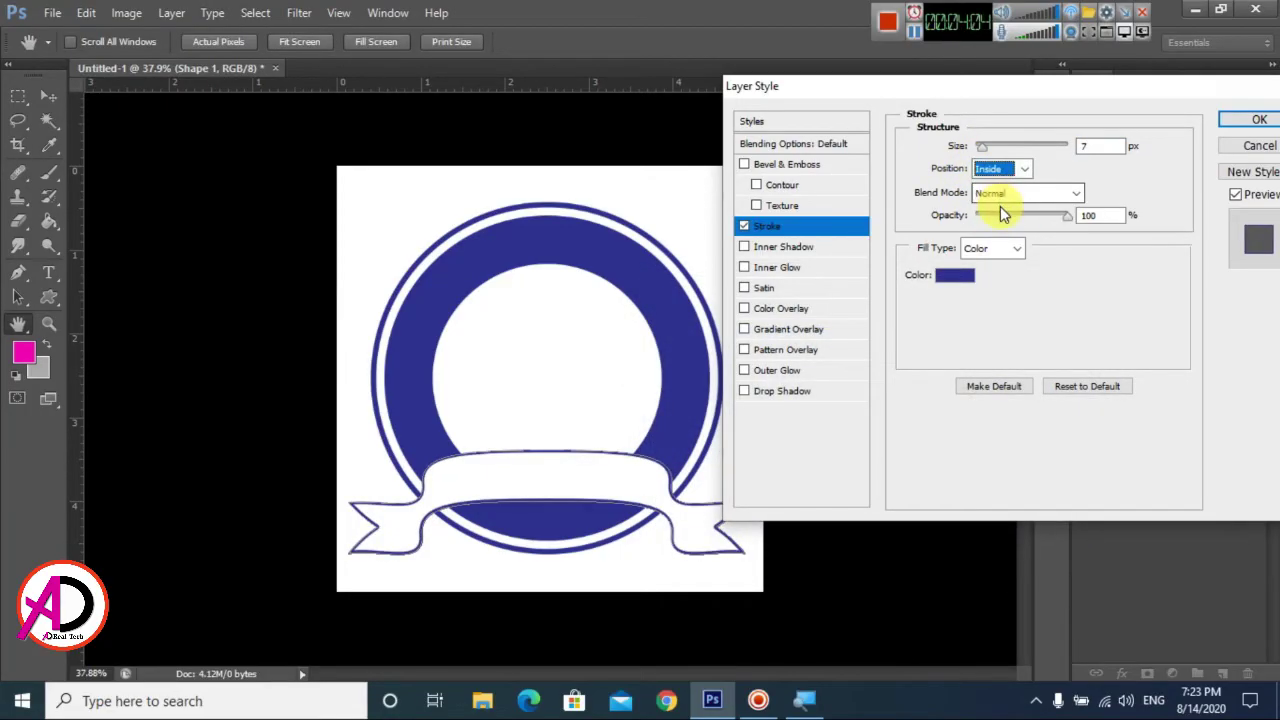
{"action": "left_click", "coordinate": [995, 168]}
{"action": "left_click", "coordinate": [993, 192]}
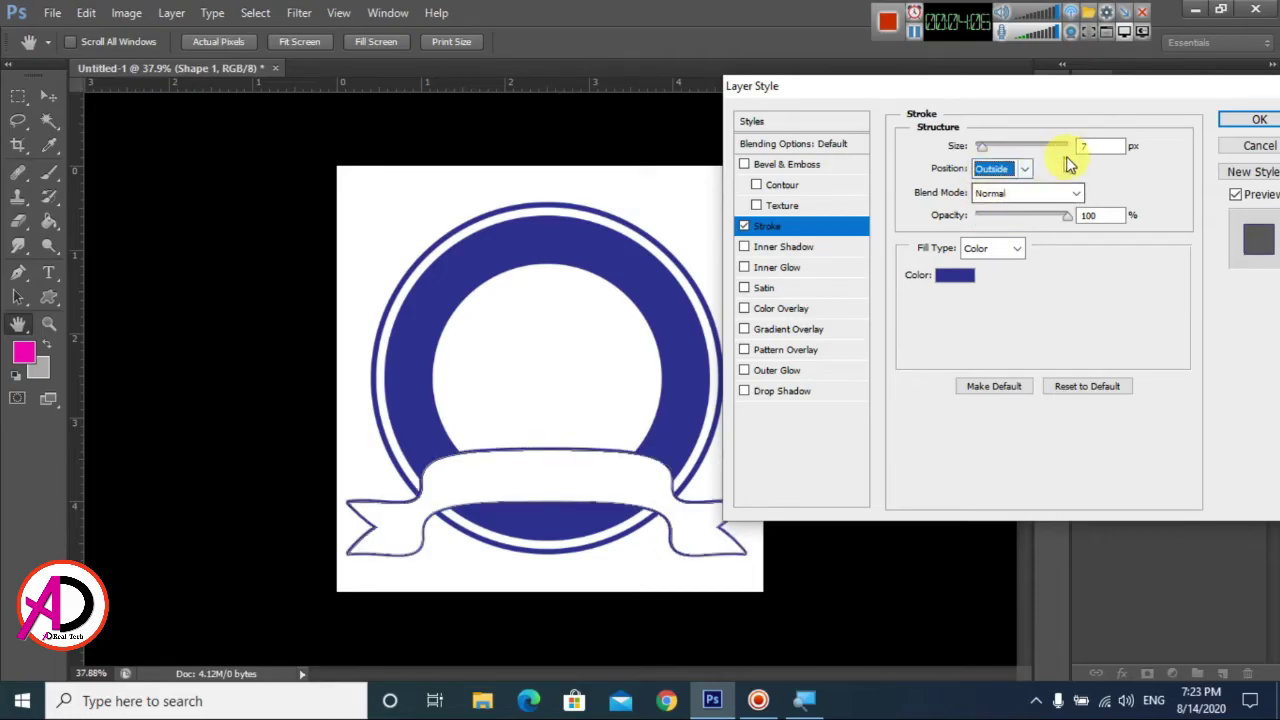
{"action": "type", "text": "5"}
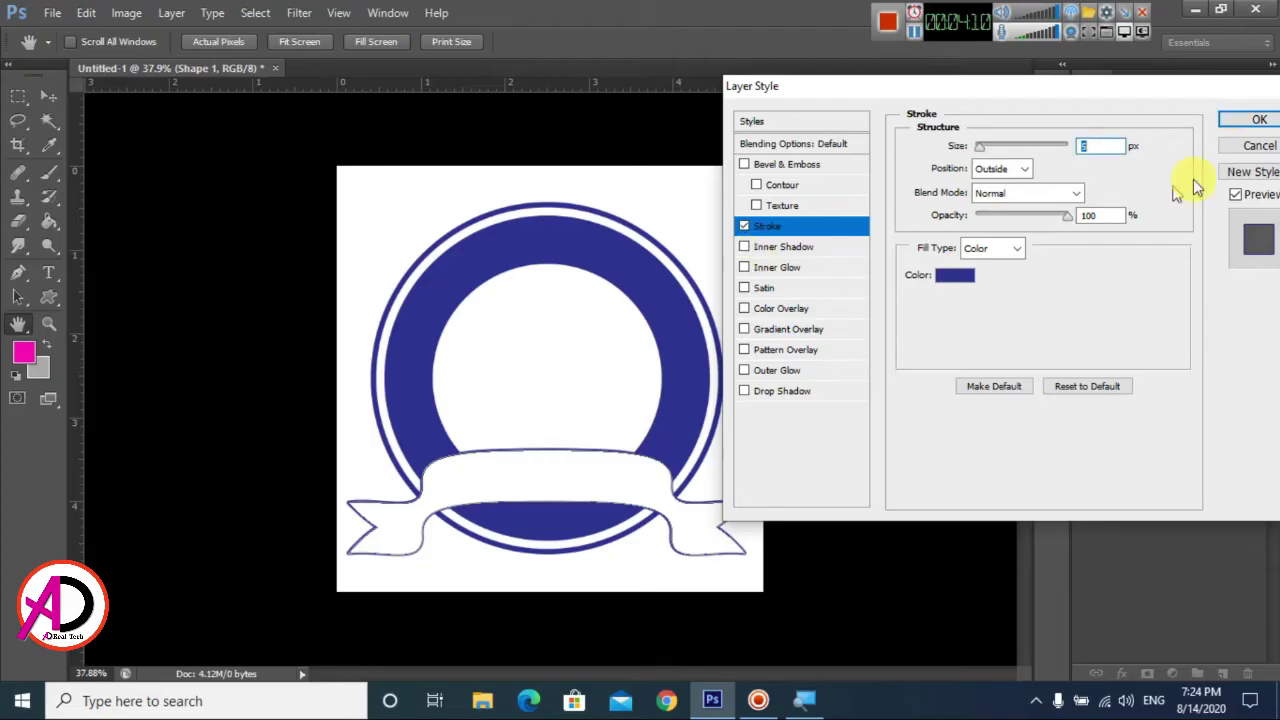
{"action": "left_click", "coordinate": [1258, 122]}
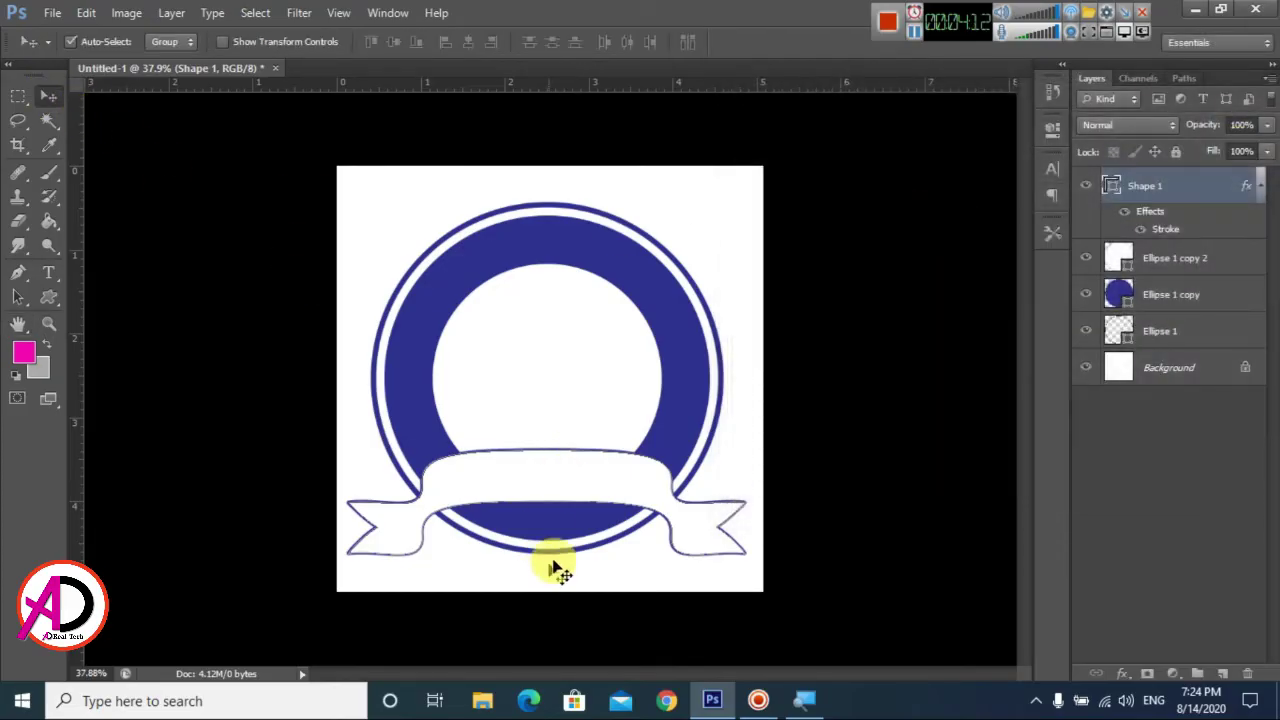
{"action": "left_click", "coordinate": [595, 563]}
Step: Zoom the canvas to about 37.6%, deselect Ellipse 1, and pick the Ellipse Tool
{"action": "scroll", "coordinate": [596, 560], "scroll_direction": "up", "scroll_amount": 2}
{"action": "scroll", "coordinate": [596, 556], "scroll_direction": "up", "scroll_amount": 1}
{"action": "scroll", "coordinate": [596, 556], "scroll_direction": "down", "scroll_amount": 1}
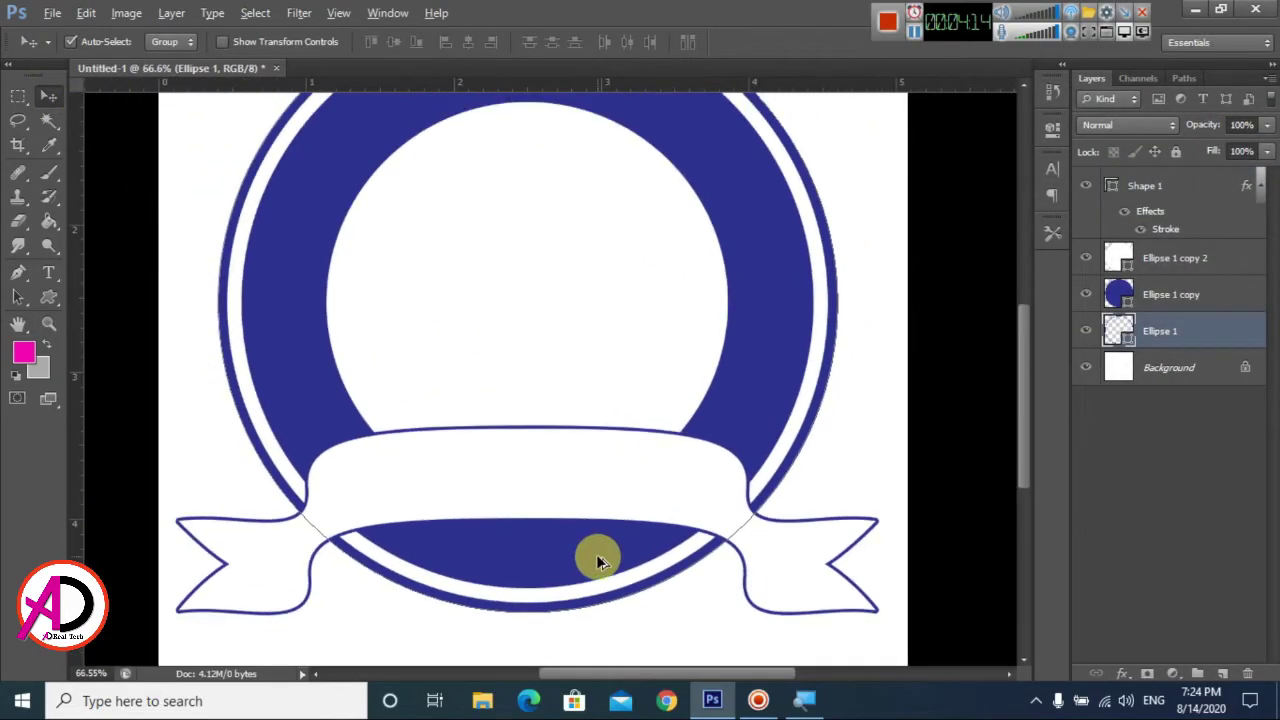
{"action": "left_click", "coordinate": [660, 615]}
{"action": "scroll", "coordinate": [664, 608], "scroll_direction": "down", "scroll_amount": 1}
{"action": "scroll", "coordinate": [664, 606], "scroll_direction": "down", "scroll_amount": 1}
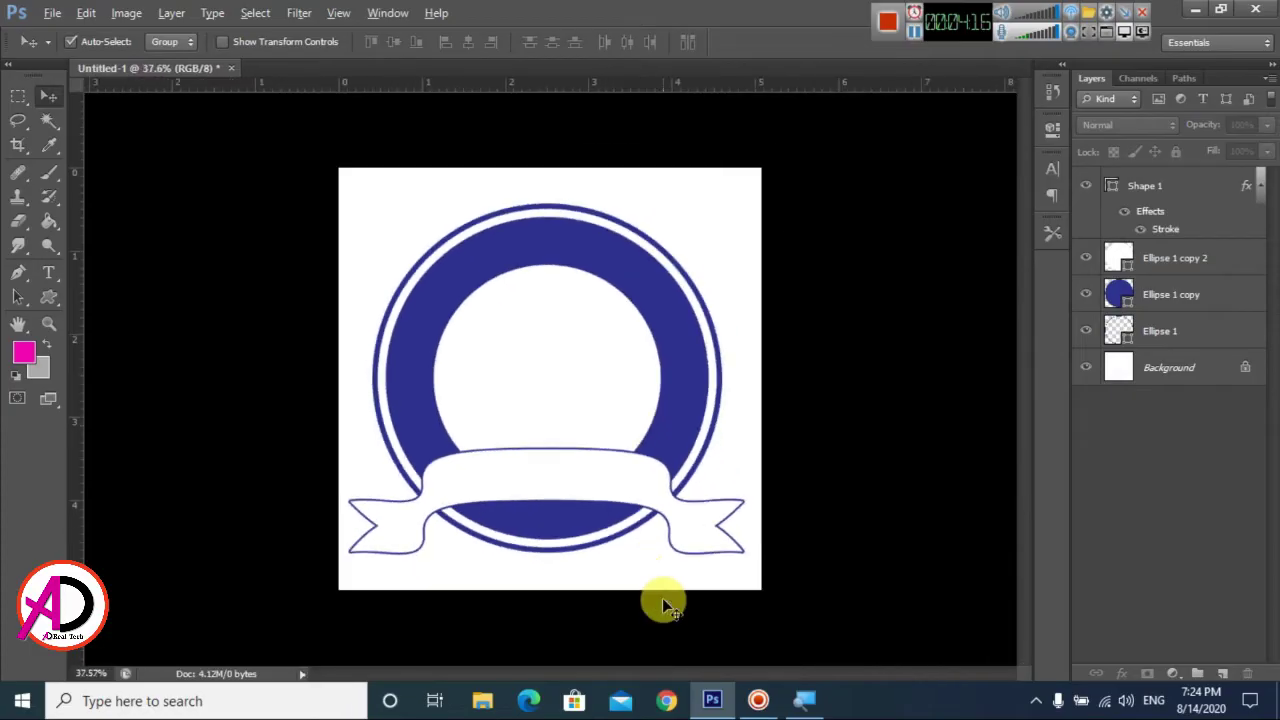
{"action": "scroll", "coordinate": [665, 605], "scroll_direction": "up", "scroll_amount": 1}
{"action": "scroll", "coordinate": [665, 605], "scroll_direction": "up", "scroll_amount": 1}
{"action": "scroll", "coordinate": [666, 605], "scroll_direction": "down", "scroll_amount": 1}
{"action": "scroll", "coordinate": [668, 605], "scroll_direction": "up", "scroll_amount": 1}
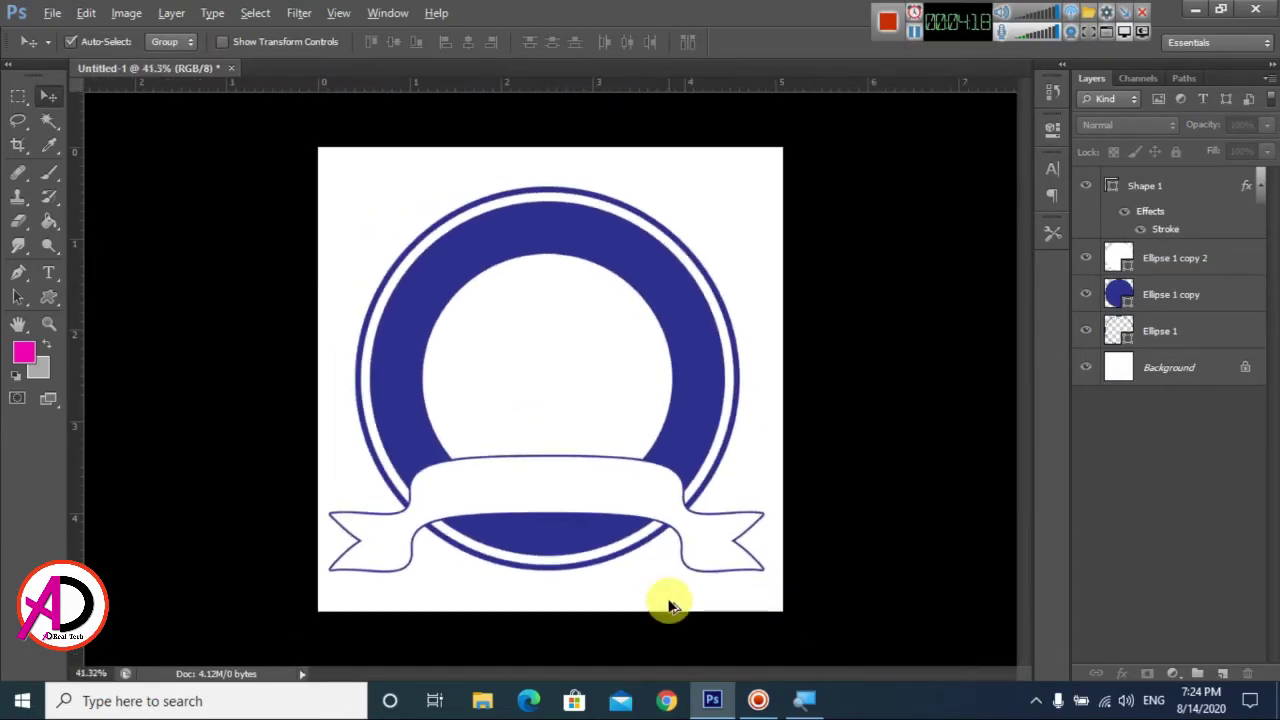
{"action": "scroll", "coordinate": [670, 606], "scroll_direction": "down", "scroll_amount": 1}
{"action": "scroll", "coordinate": [669, 596], "scroll_direction": "up", "scroll_amount": 1}
{"action": "scroll", "coordinate": [669, 596], "scroll_direction": "down", "scroll_amount": 1}
{"action": "scroll", "coordinate": [671, 594], "scroll_direction": "up", "scroll_amount": 1}
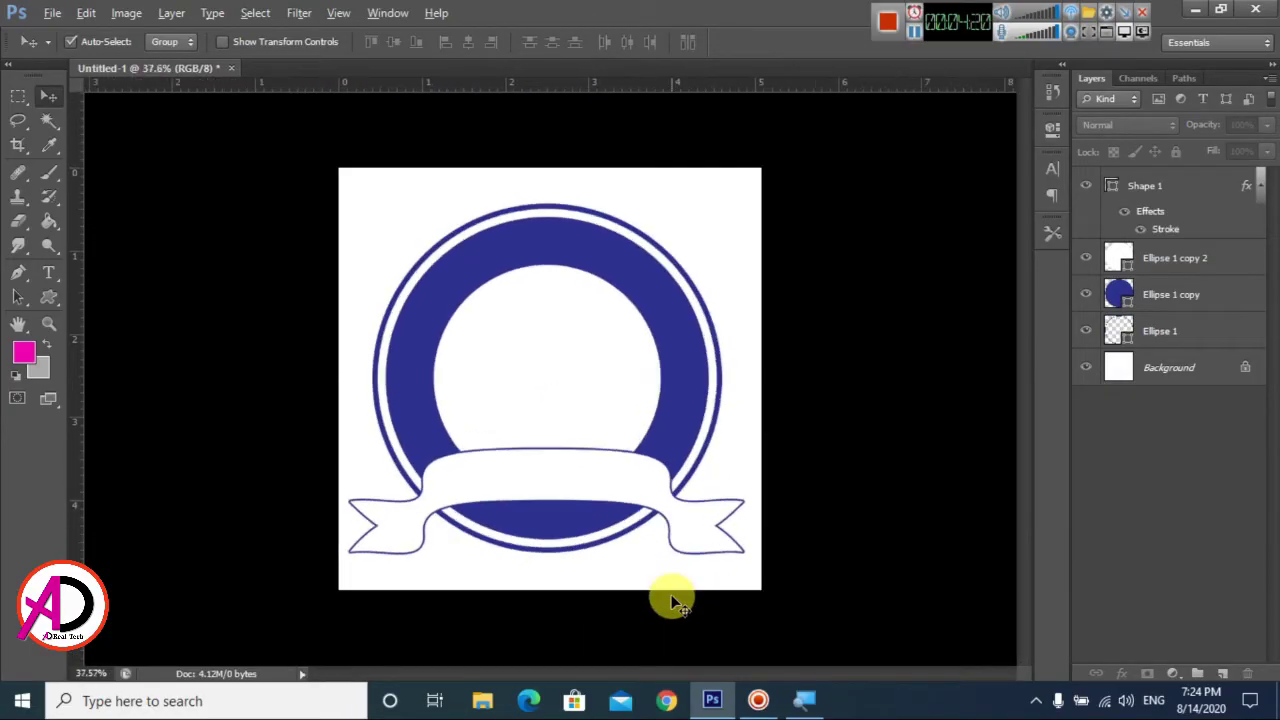
{"action": "left_click_drag", "start_coordinate": [48, 296], "coordinate": [157, 328]}
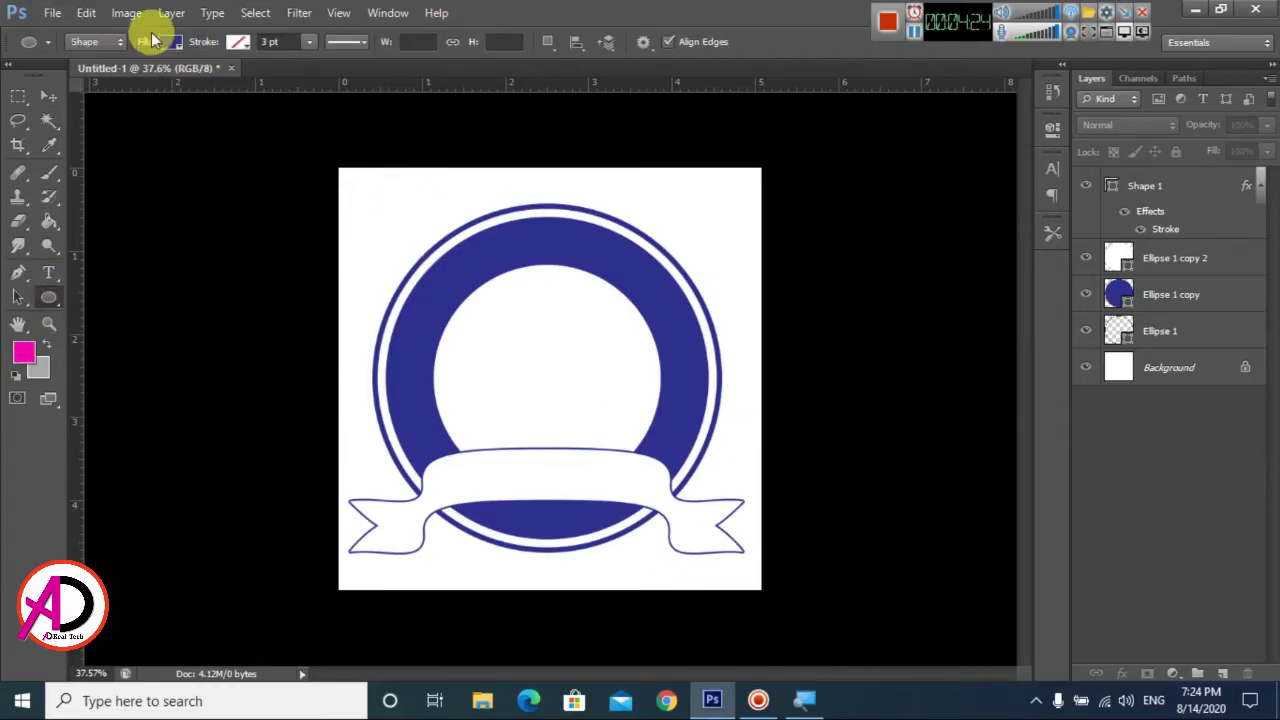
Step: Draw a circular guide path around the navy ring with the Ellipse Tool in Path mode
{"action": "left_click", "coordinate": [104, 44]}
{"action": "left_click", "coordinate": [96, 72]}
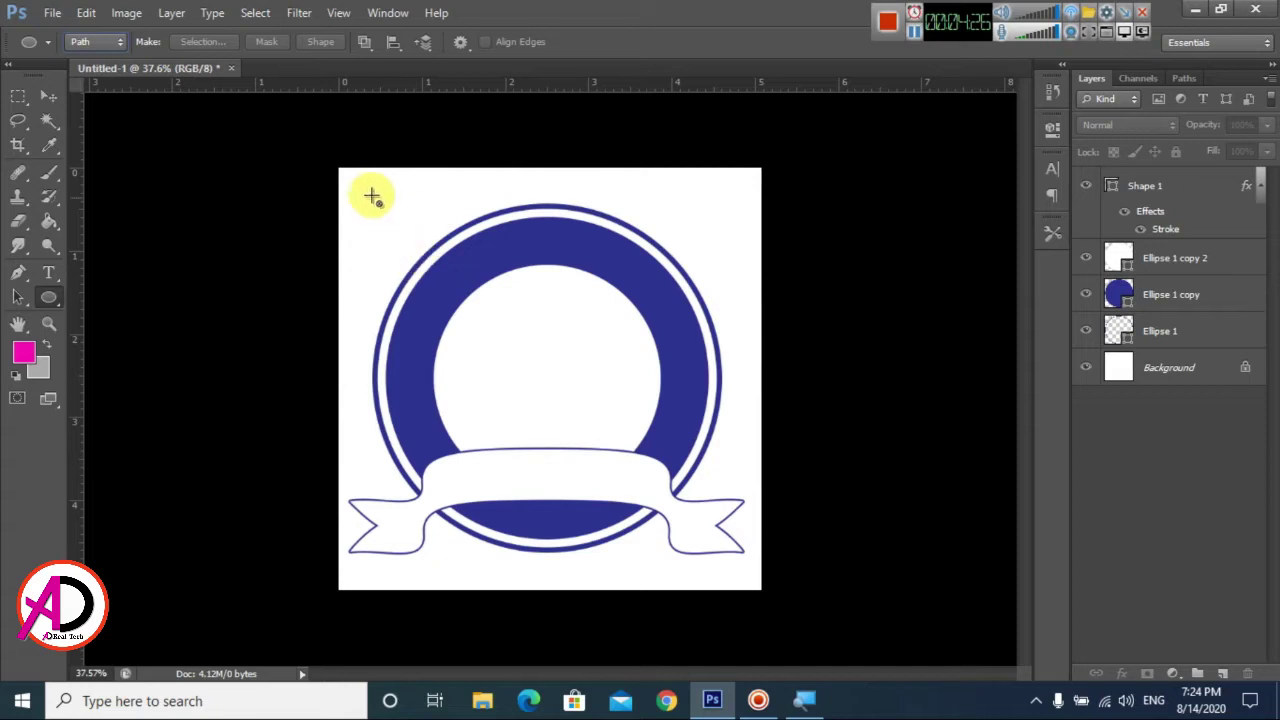
{"action": "mouse_move", "coordinate": [371, 194]}
{"action": "left_mouse_down"}
{"action": "mouse_move", "coordinate": [540, 350]}
{"action": "mouse_move", "coordinate": [729, 584]}
{"action": "left_mouse_up"}
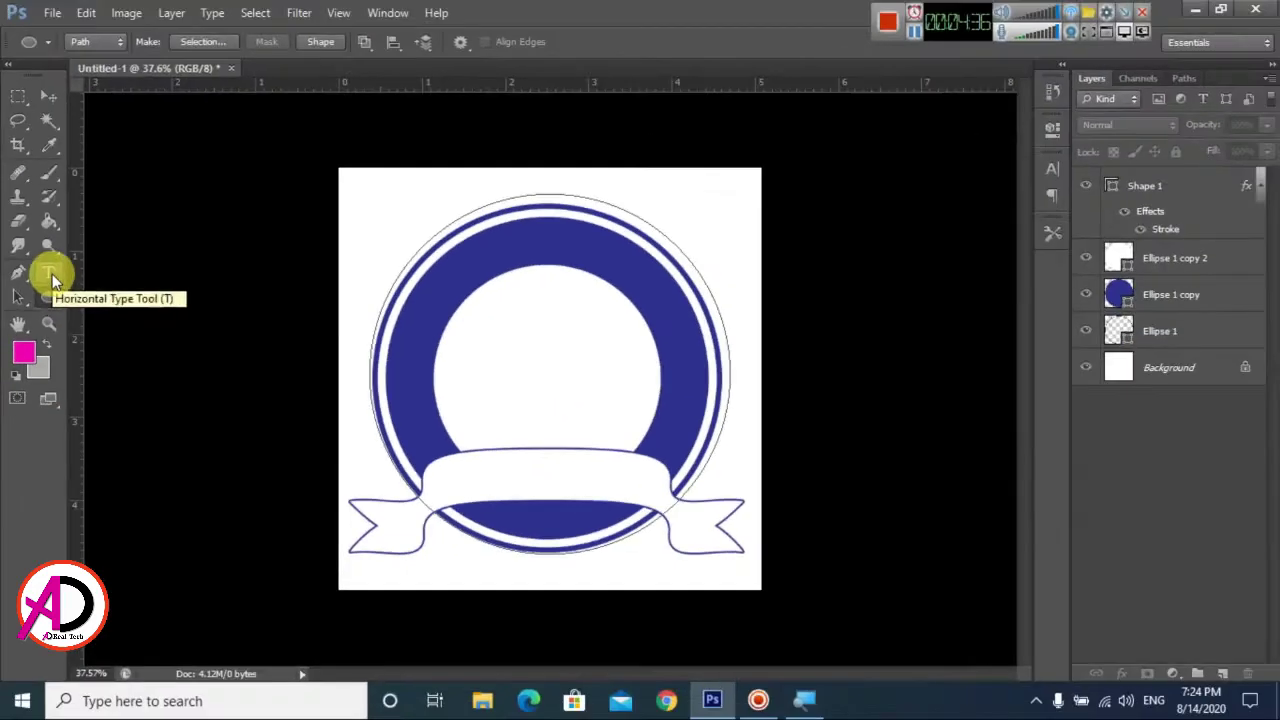
{"action": "left_click", "coordinate": [52, 274]}
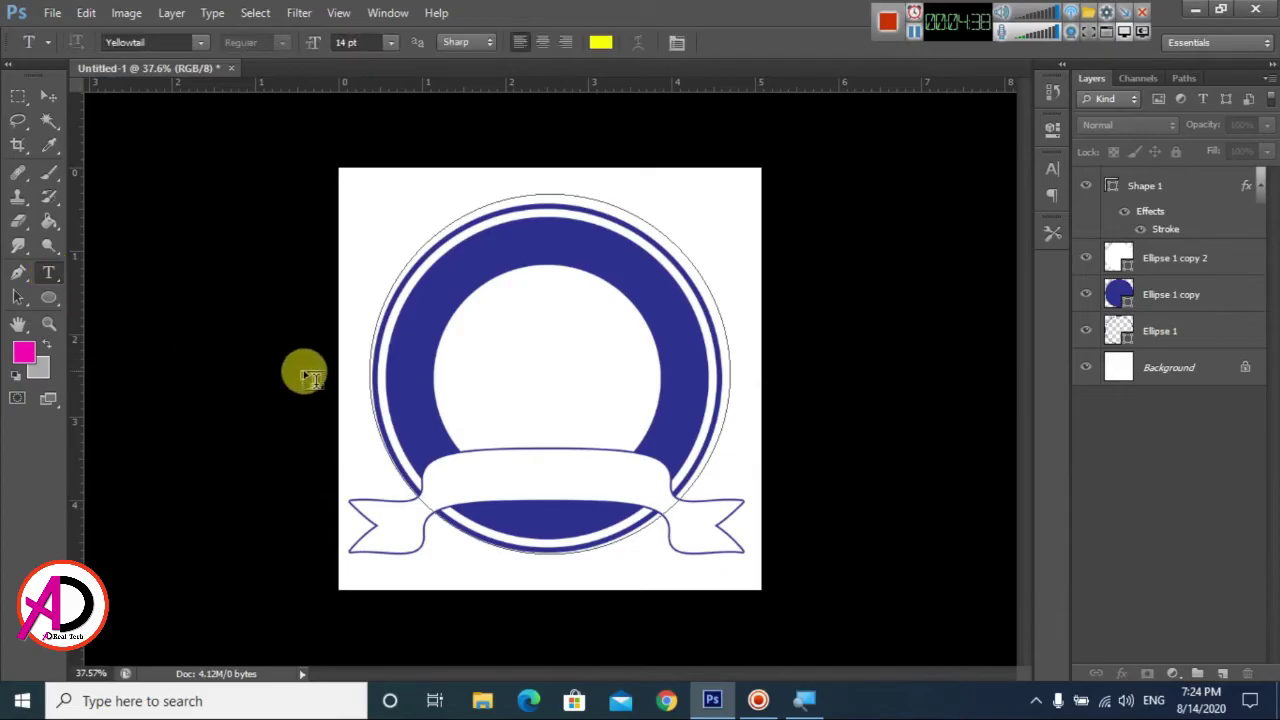
Step: Start text on the circular path's left edge with Bell Gothic Std Bold as the font
{"action": "left_click", "coordinate": [368, 377]}
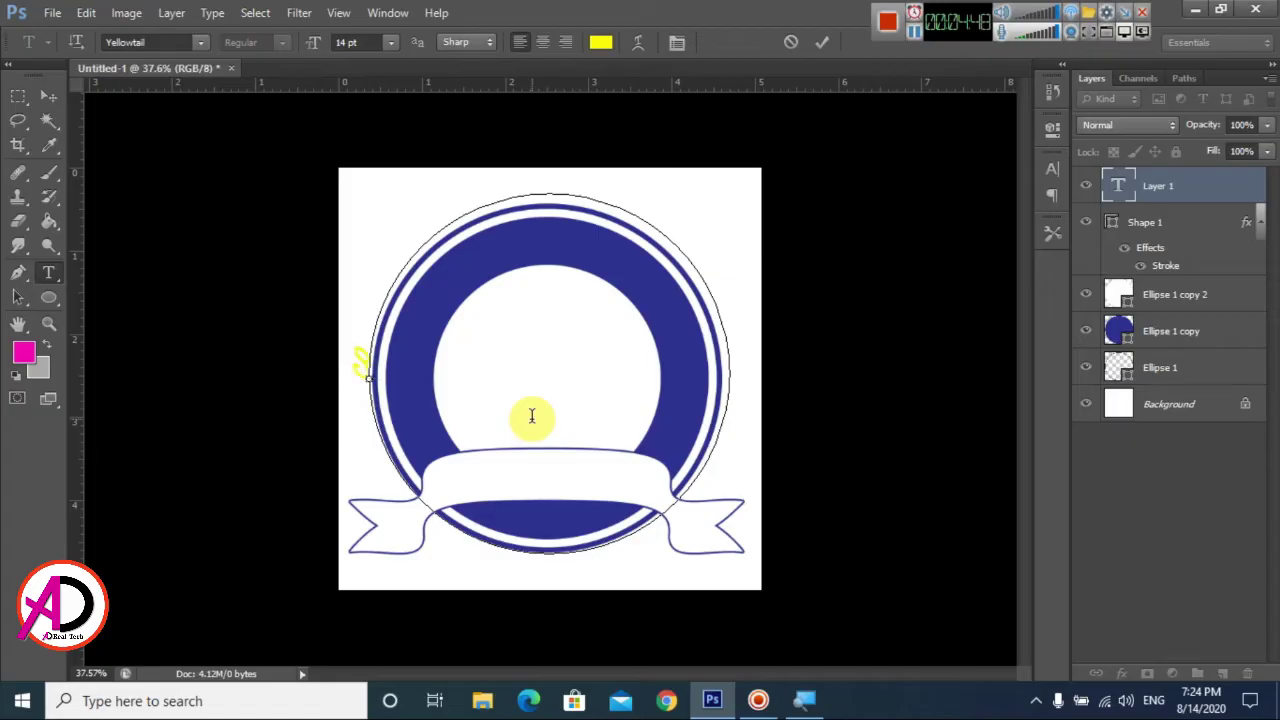
{"action": "left_click", "coordinate": [200, 42]}
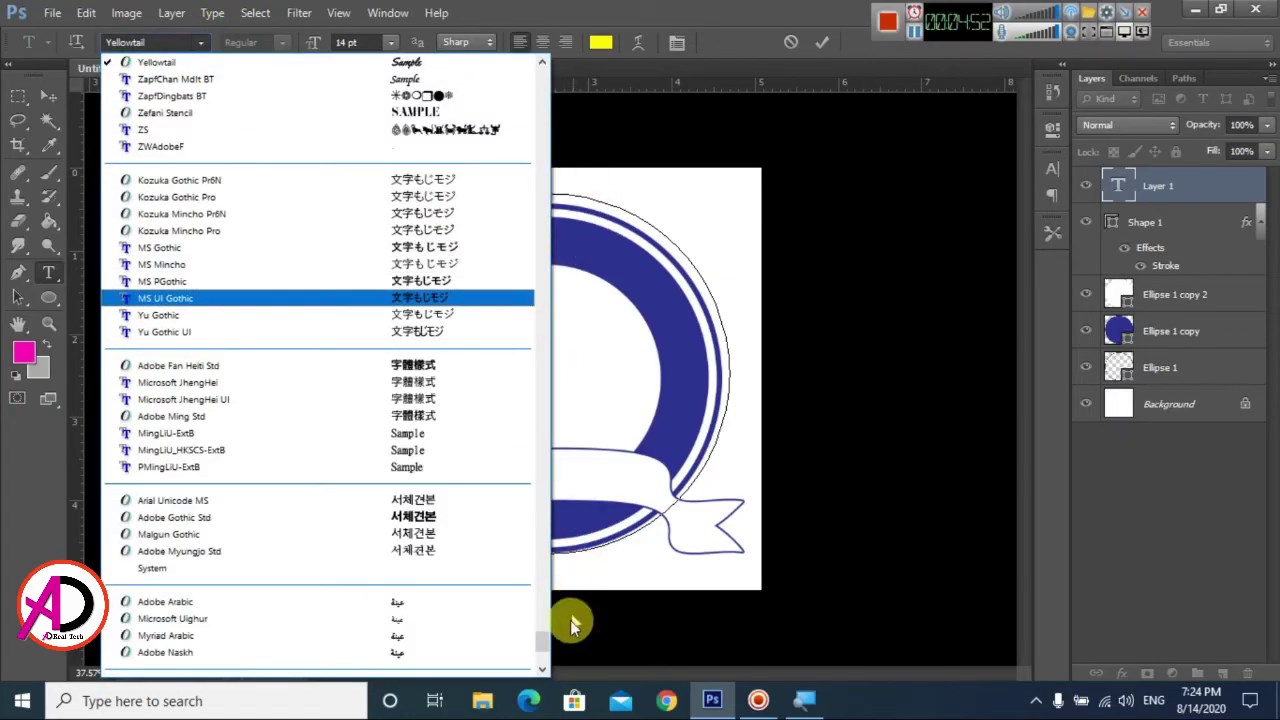
{"action": "mouse_move", "coordinate": [546, 642]}
{"action": "left_mouse_down"}
{"action": "mouse_move", "coordinate": [534, 77]}
{"action": "mouse_move", "coordinate": [541, 148]}
{"action": "left_mouse_up"}
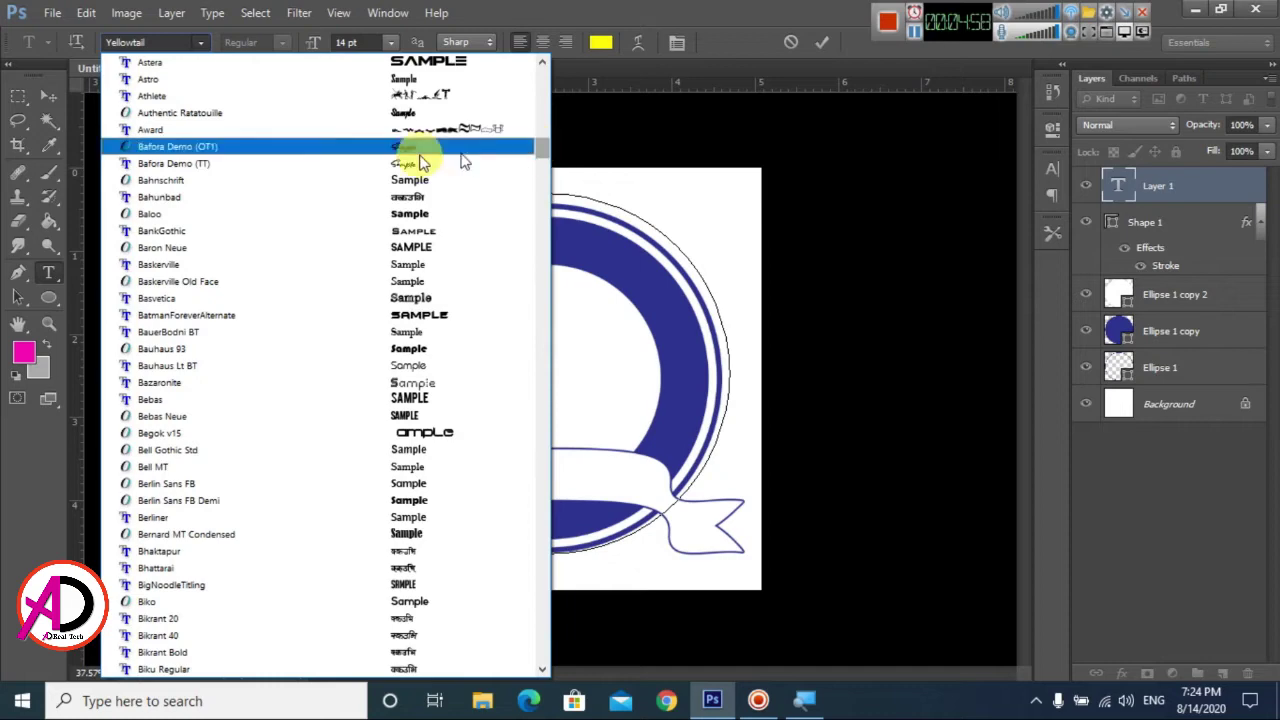
{"action": "scroll", "coordinate": [261, 520], "scroll_direction": "down", "scroll_amount": 3}
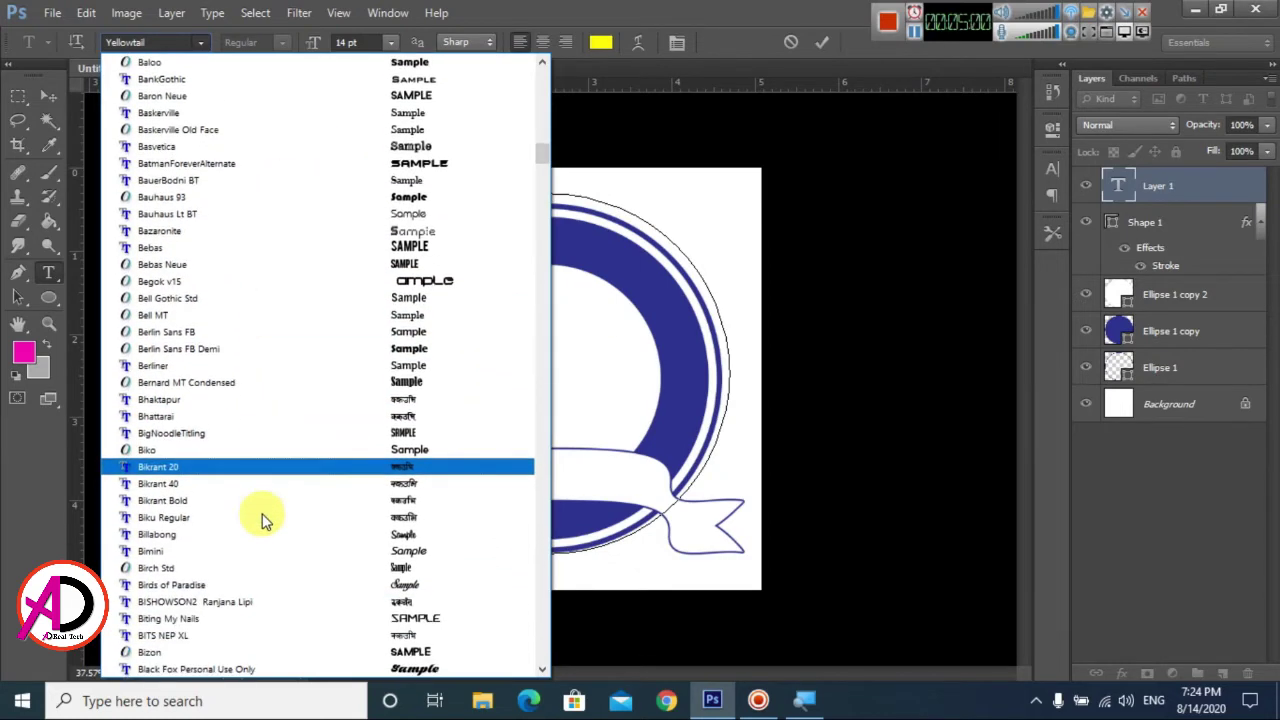
{"action": "scroll", "coordinate": [261, 520], "scroll_direction": "down", "scroll_amount": 2}
{"action": "scroll", "coordinate": [263, 518], "scroll_direction": "up", "scroll_amount": 2}
{"action": "scroll", "coordinate": [263, 518], "scroll_direction": "up", "scroll_amount": 3}
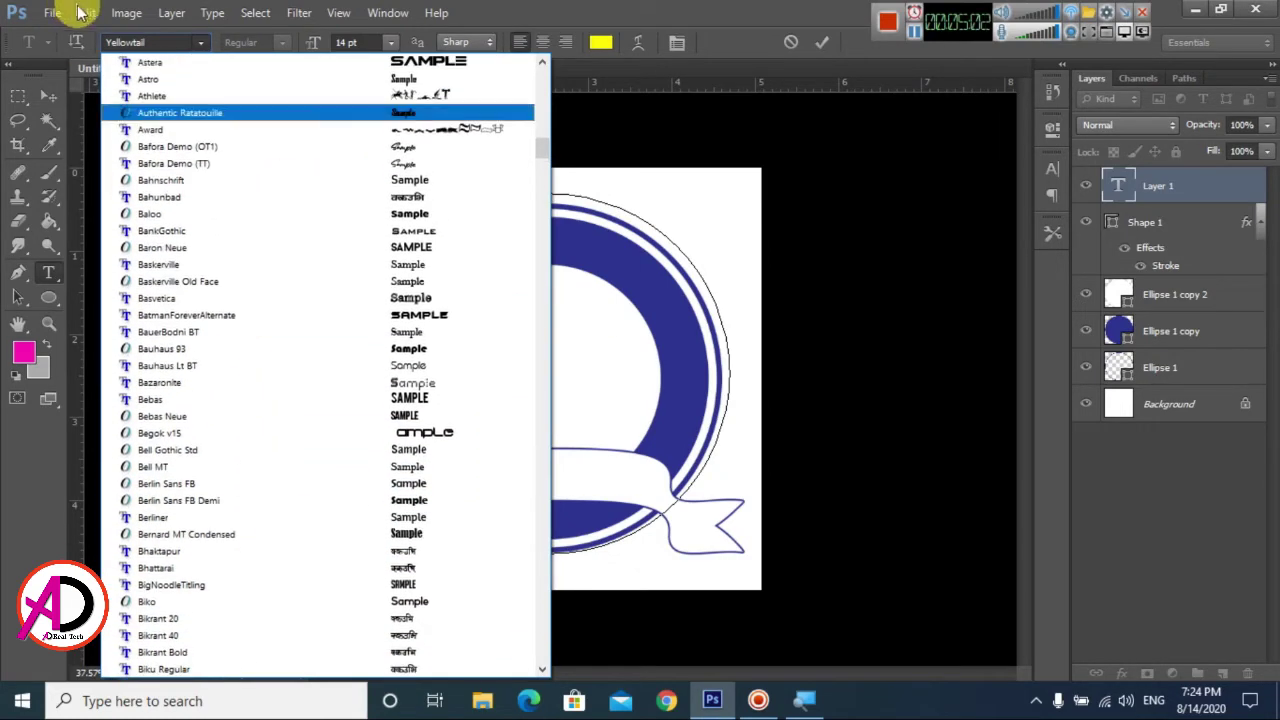
{"action": "left_click", "coordinate": [157, 40]}
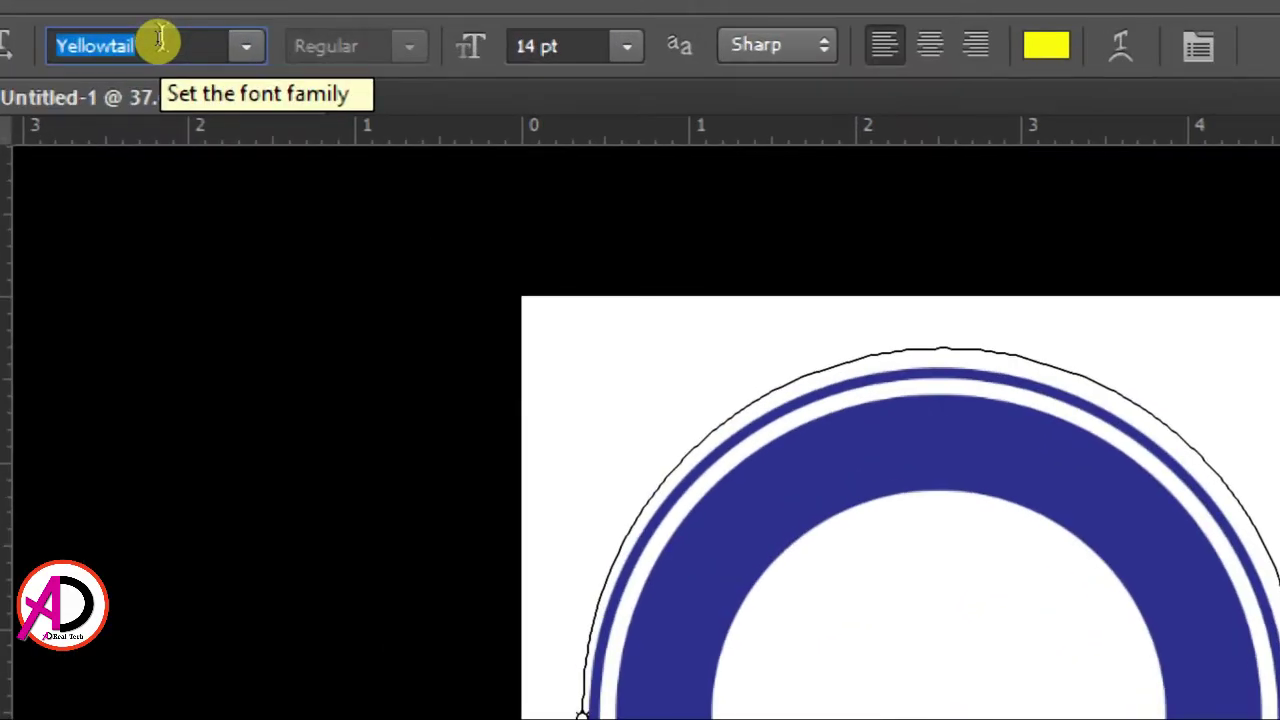
{"action": "type", "text": "B"}
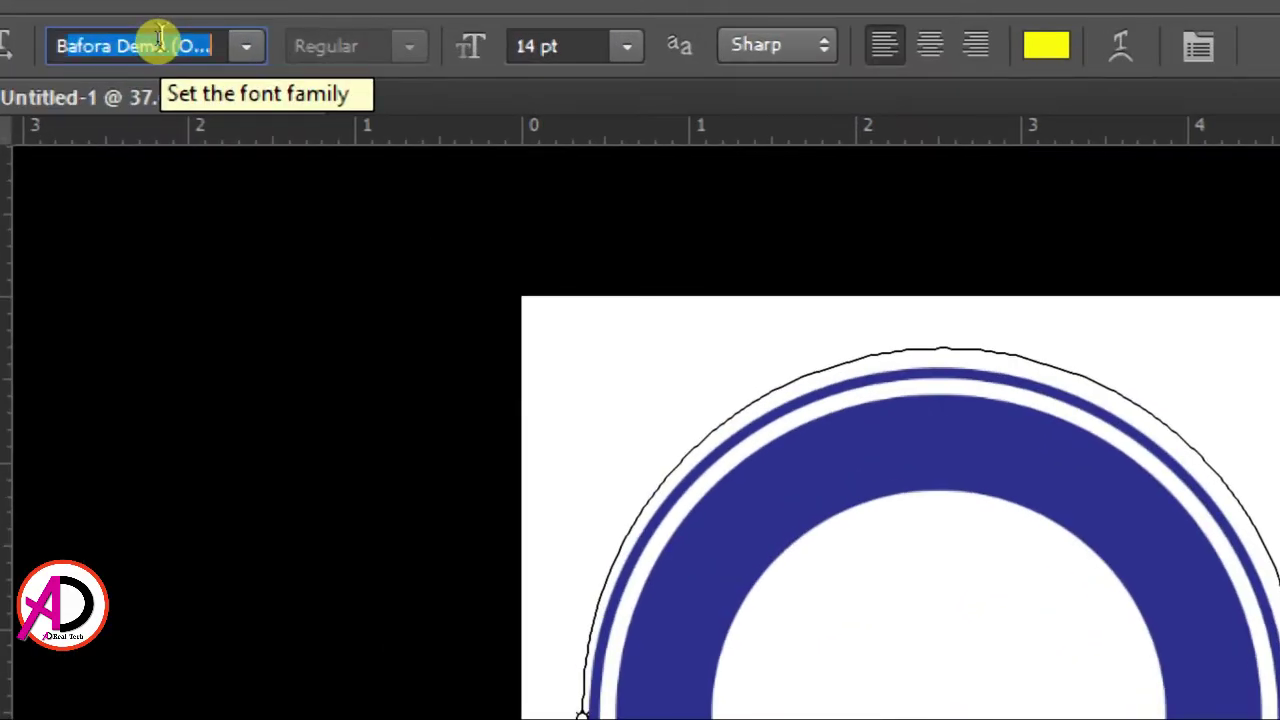
{"action": "type", "text": "ell Gothic Std"}
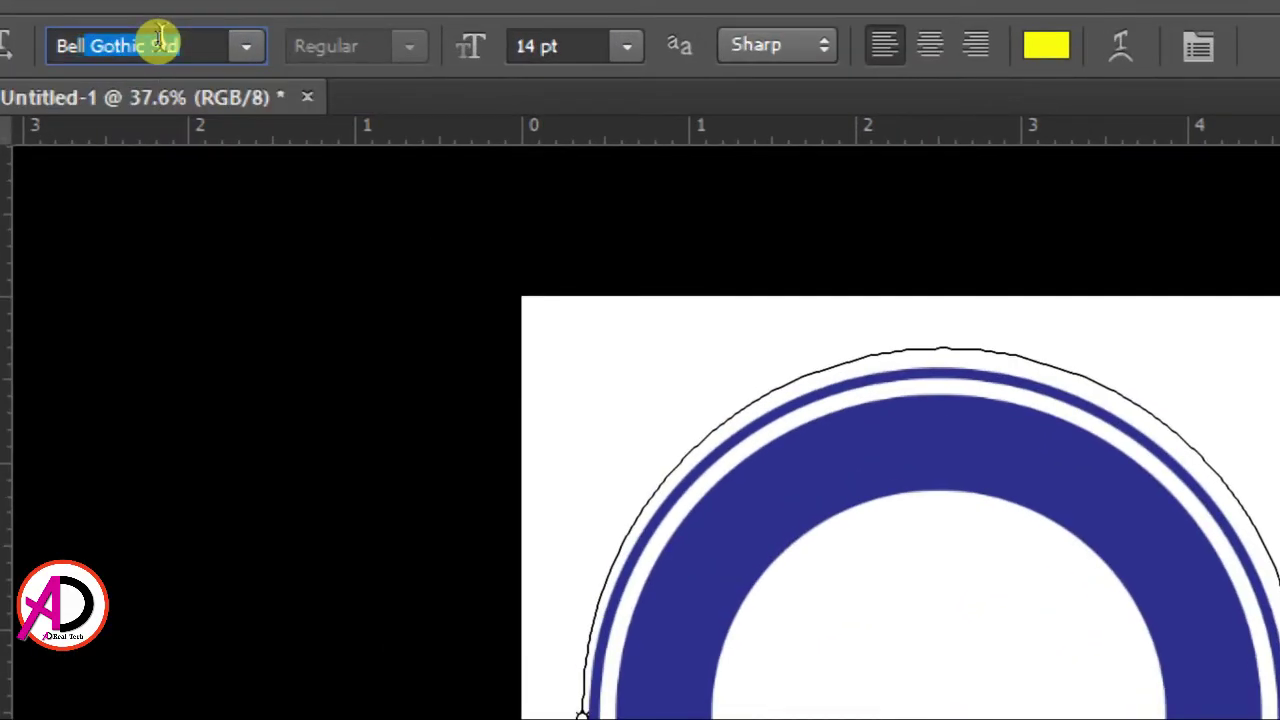
{"action": "key", "text": "Return"}
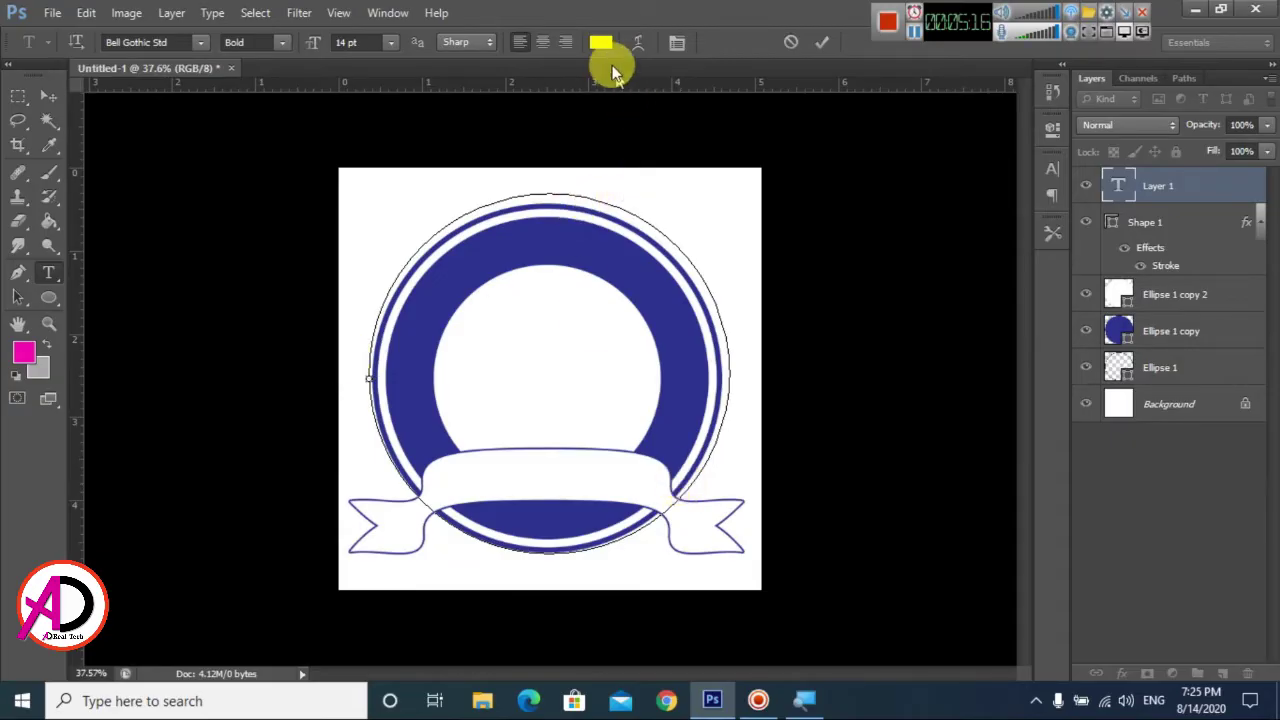
Step: Set the text colour to black (000000) and type COLLEGE FOR HIGHER EDUCATION along the path
{"action": "left_click", "coordinate": [600, 42]}
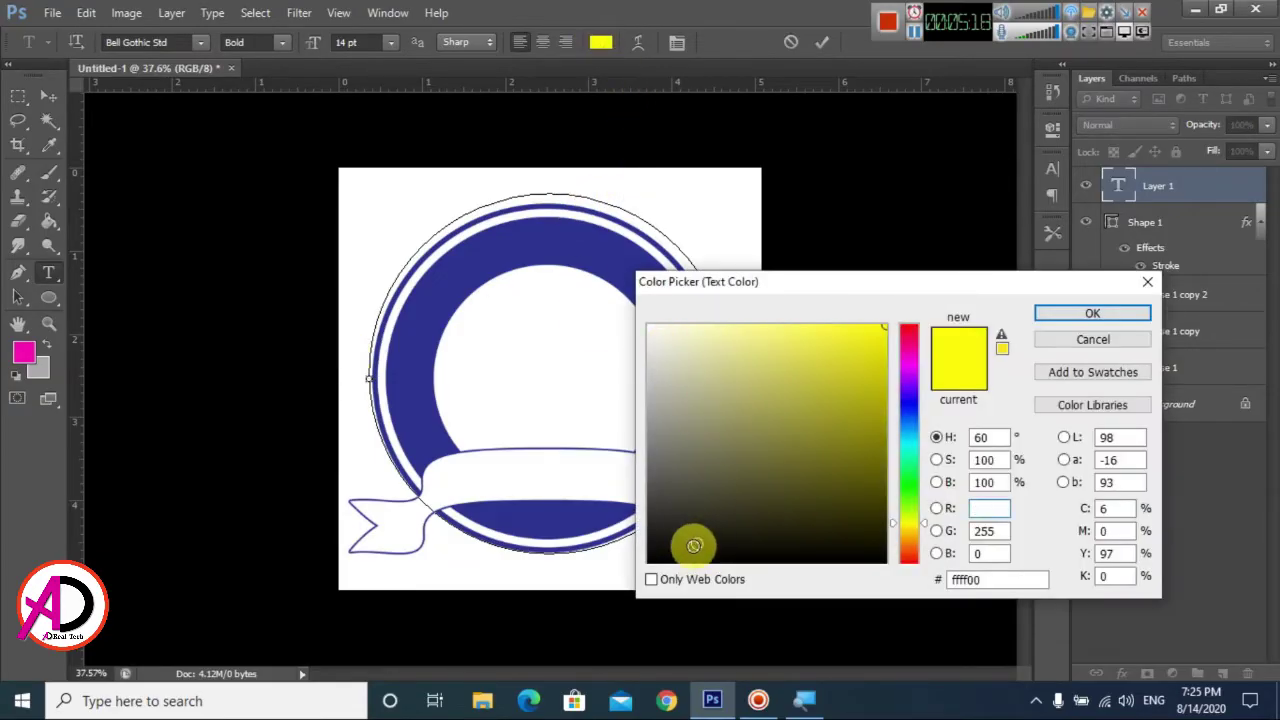
{"action": "left_click_drag", "start_coordinate": [691, 538], "coordinate": [648, 562]}
{"action": "left_click", "coordinate": [1118, 317]}
{"action": "type", "text": "COLLEGE FOR H"}
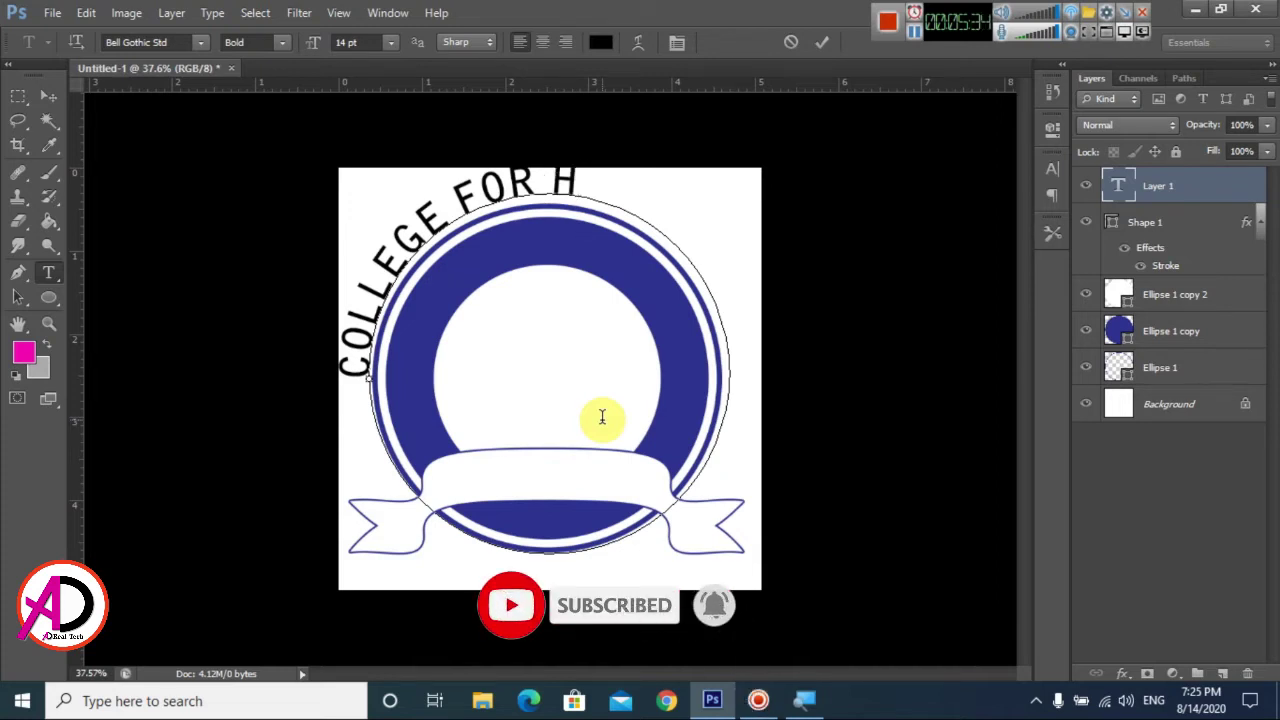
{"action": "type", "text": "IGHER EDUCATION"}
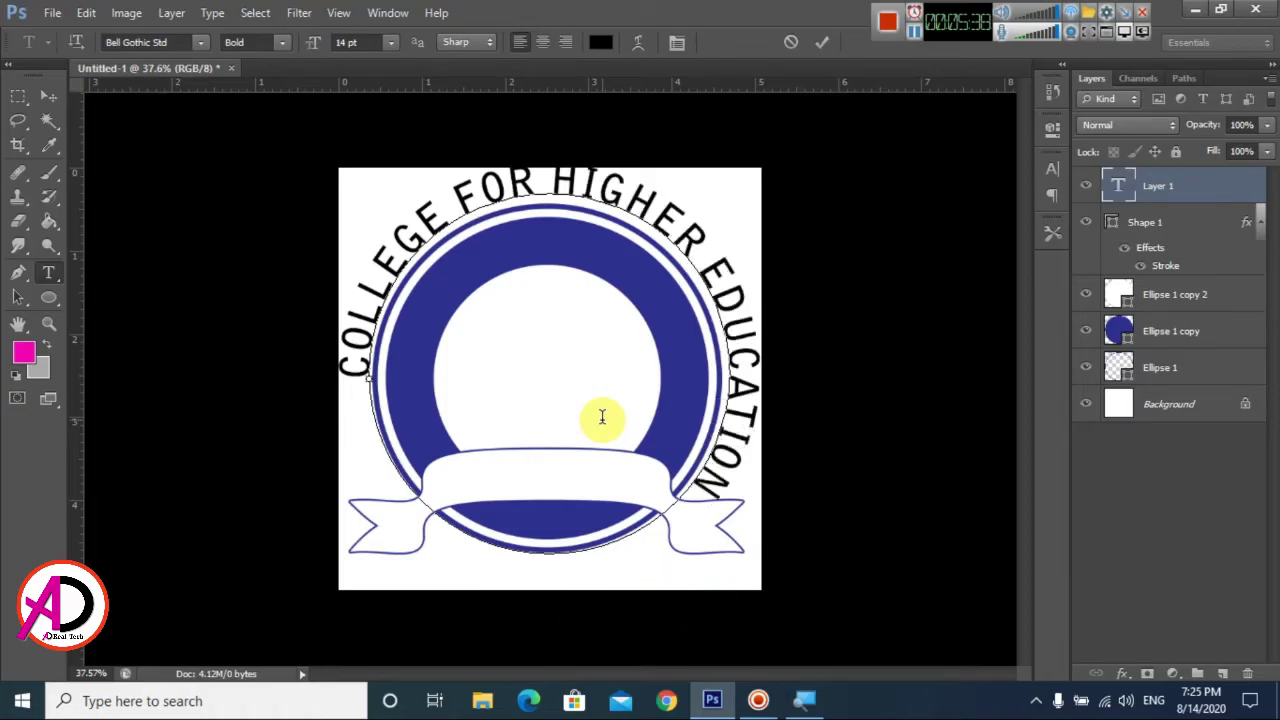
{"action": "key", "text": "ctrl+a"}
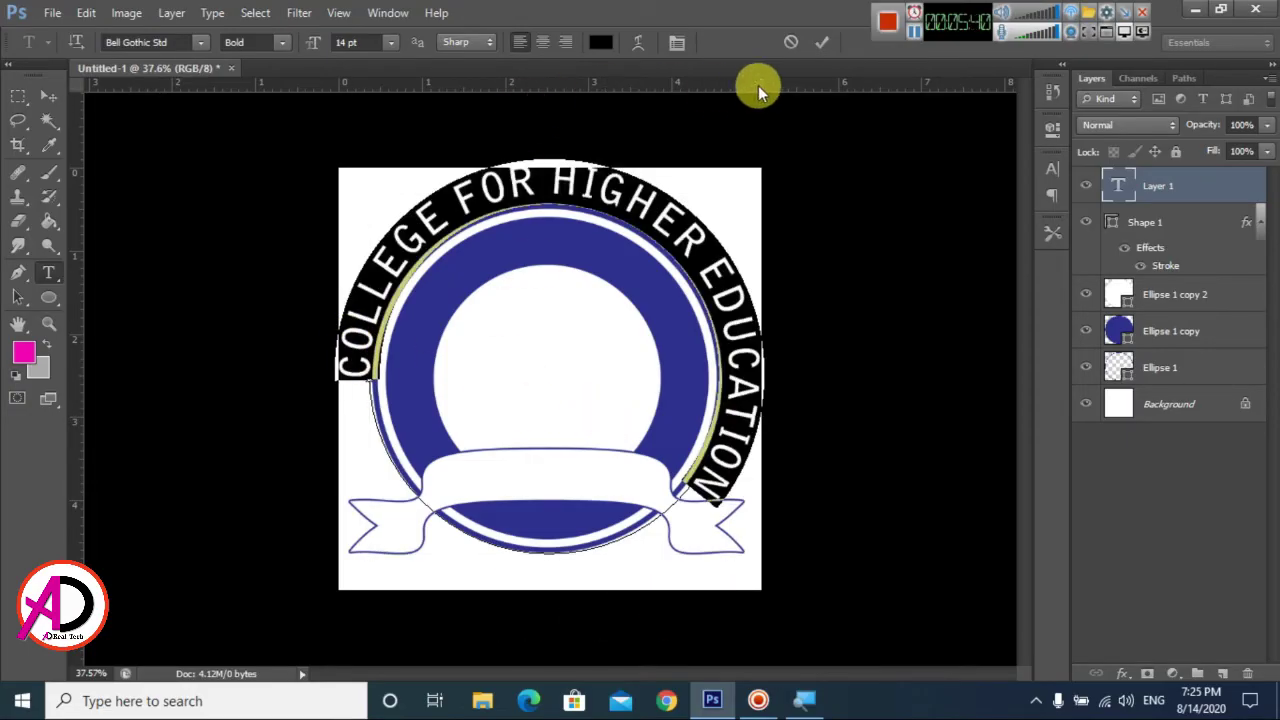
Step: Set the curved text's leading to Auto in the Character panel and commit it
{"action": "left_click", "coordinate": [1052, 169]}
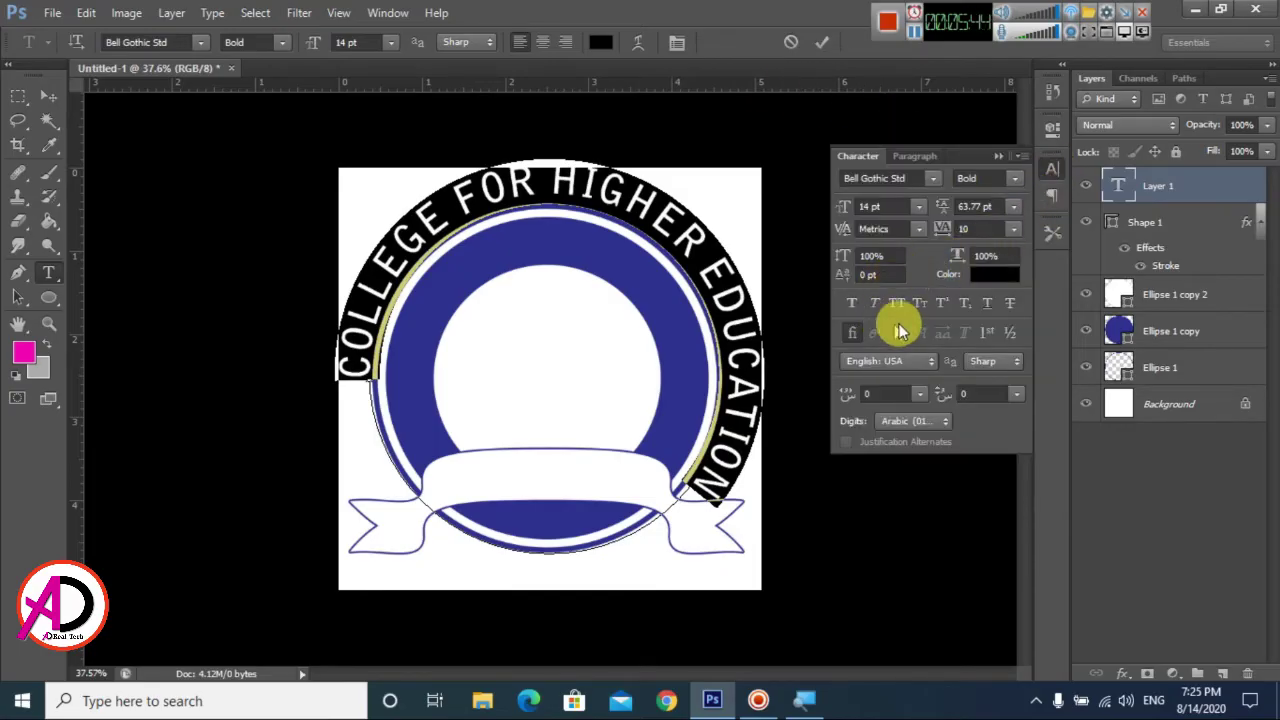
{"action": "left_click", "coordinate": [1015, 204]}
{"action": "left_click", "coordinate": [993, 234]}
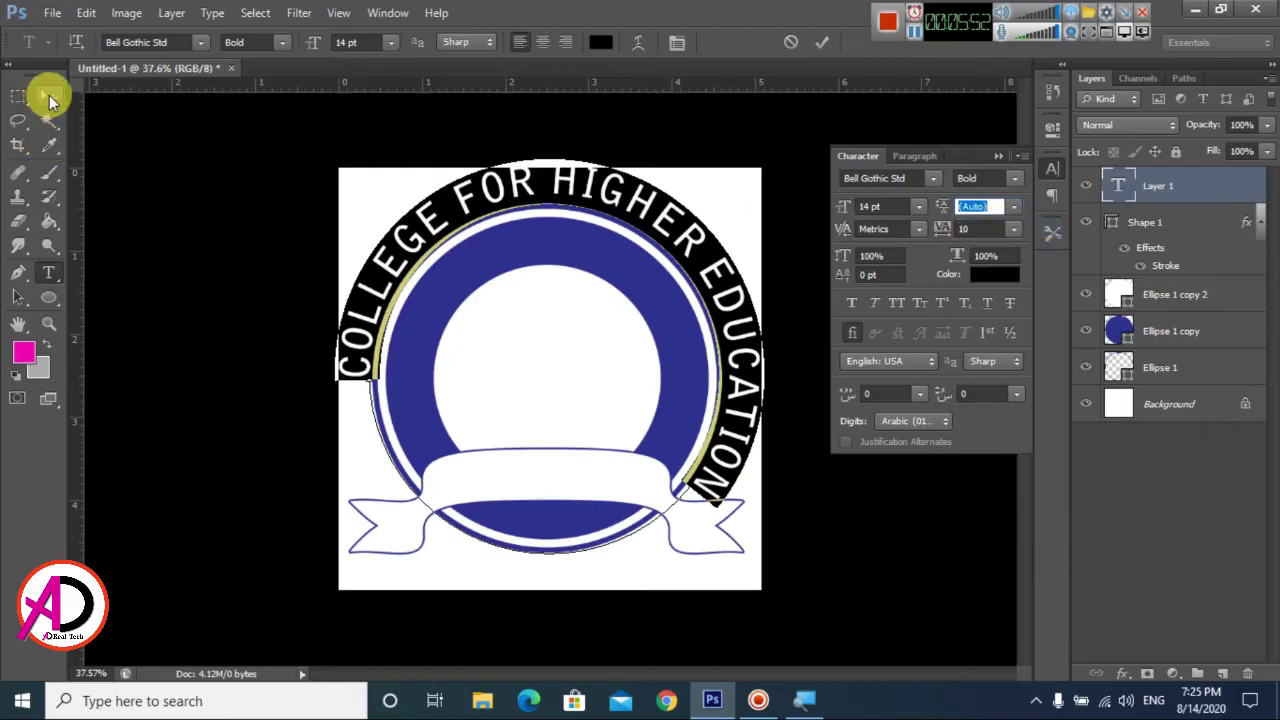
{"action": "left_click", "coordinate": [49, 95]}
Step: Make the curved text Black weight with 0 tracking and move it slightly down
{"action": "left_click", "coordinate": [48, 272]}
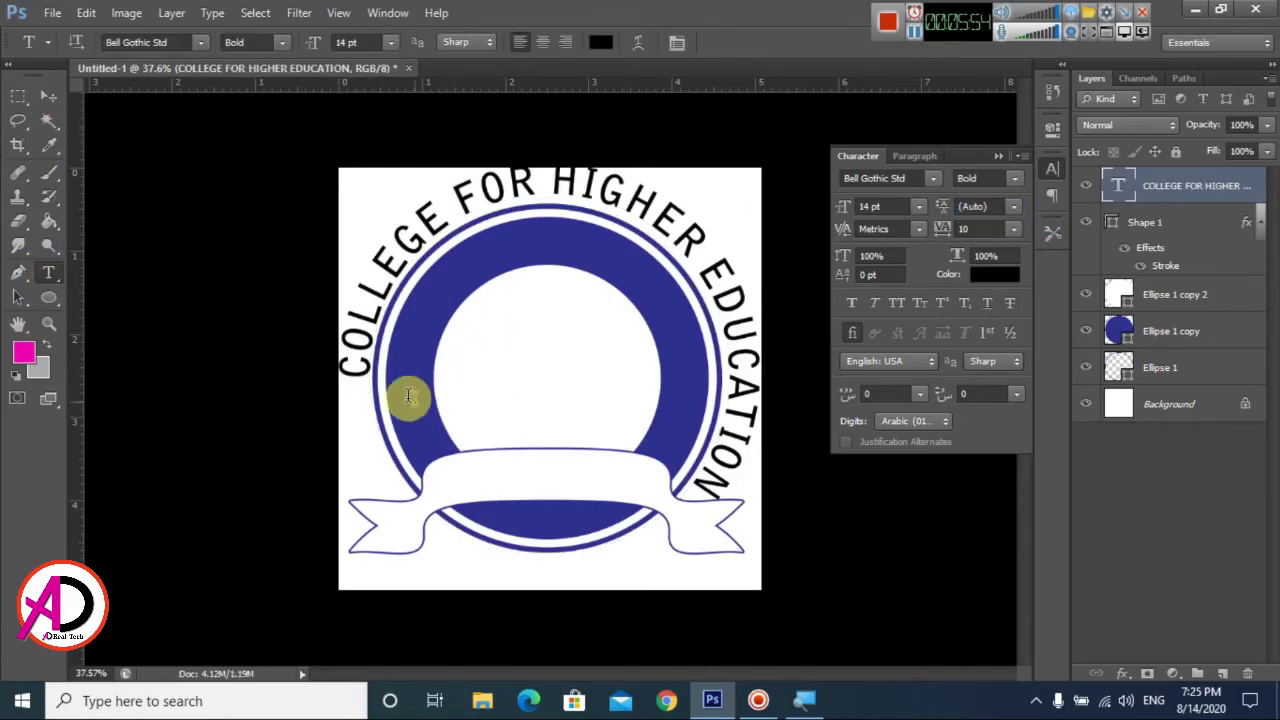
{"action": "left_click_drag", "start_coordinate": [349, 366], "coordinate": [709, 487]}
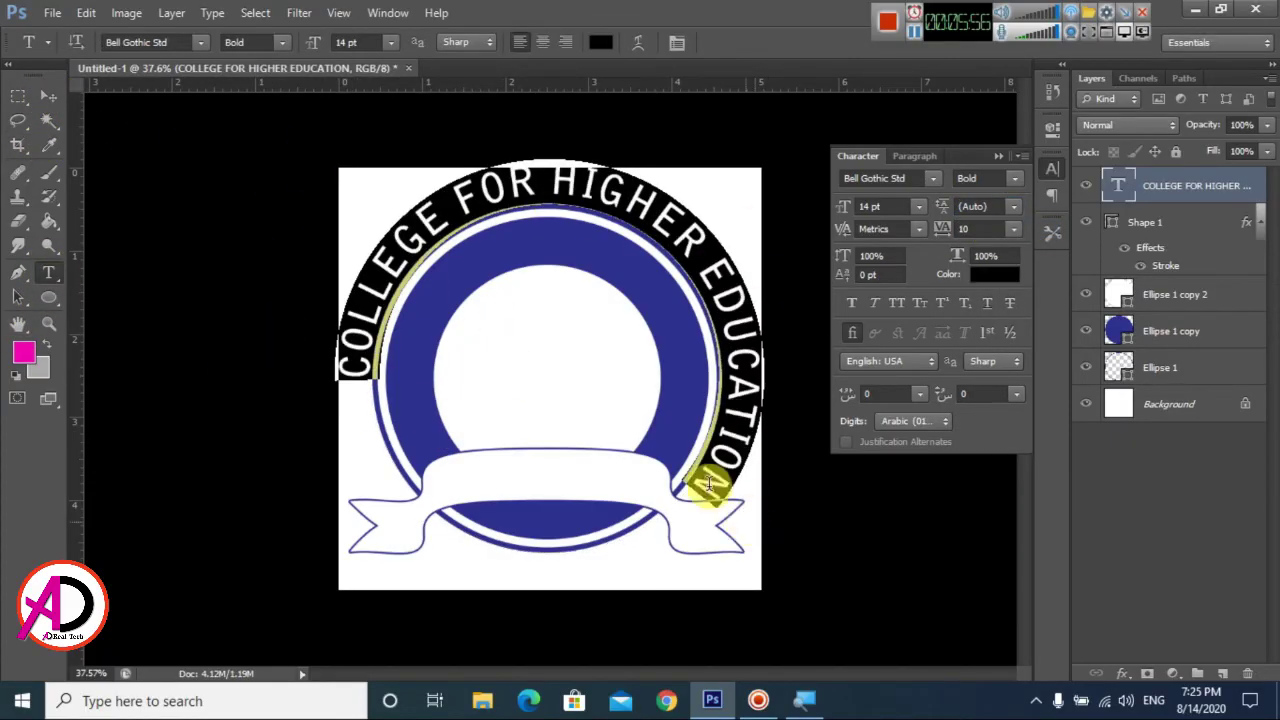
{"action": "left_click", "coordinate": [285, 41]}
{"action": "left_click", "coordinate": [270, 78]}
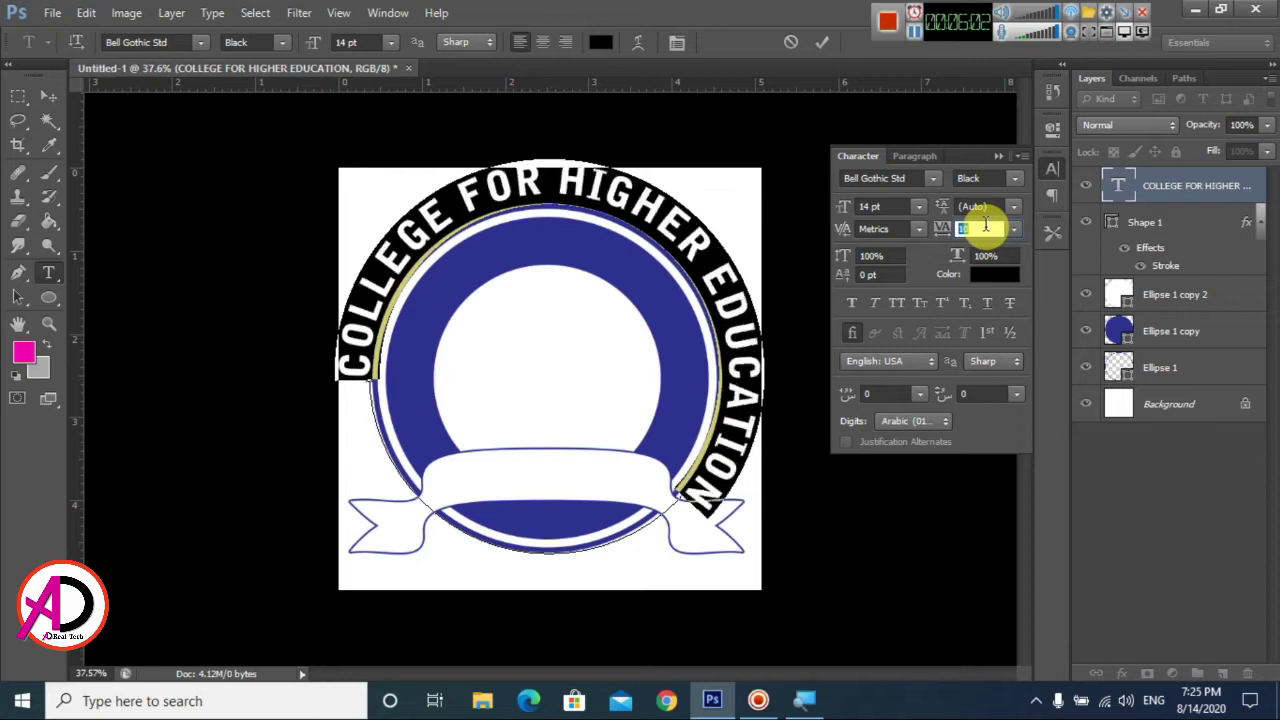
{"action": "left_click", "coordinate": [1013, 230]}
{"action": "left_click", "coordinate": [990, 380]}
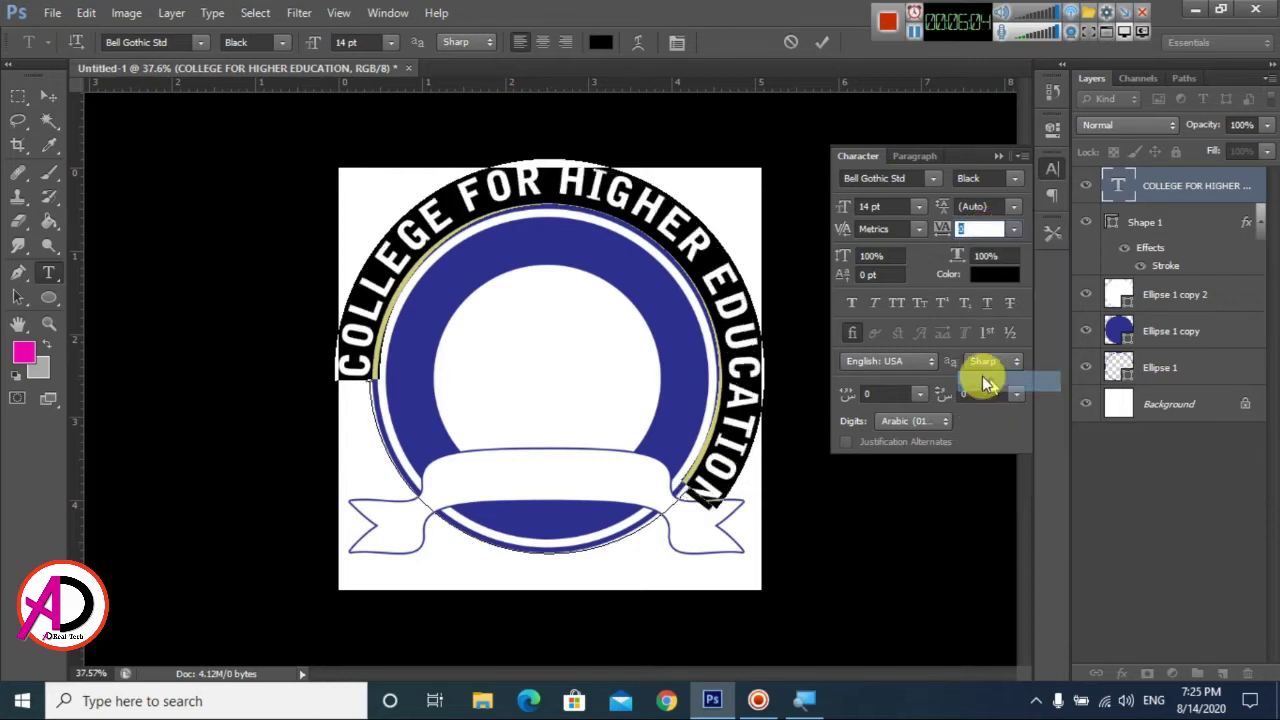
{"action": "left_click", "coordinate": [48, 96]}
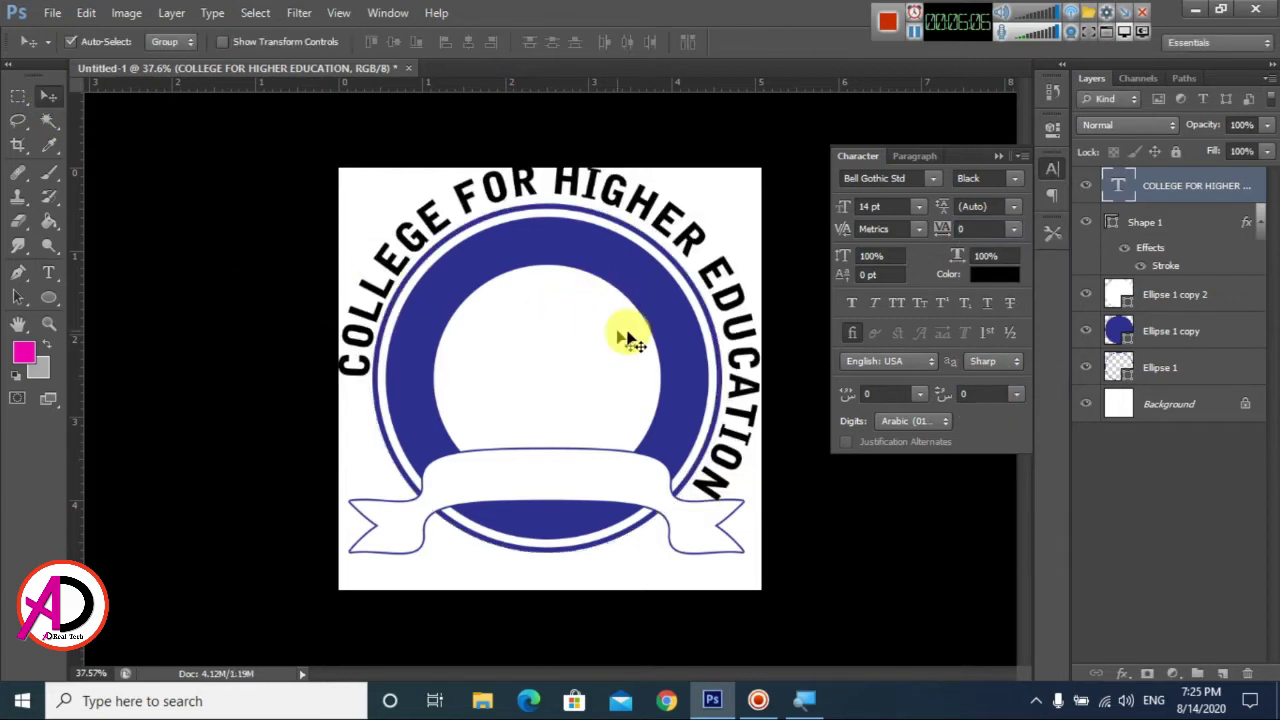
{"action": "left_click_drag", "start_coordinate": [565, 183], "coordinate": [569, 202]}
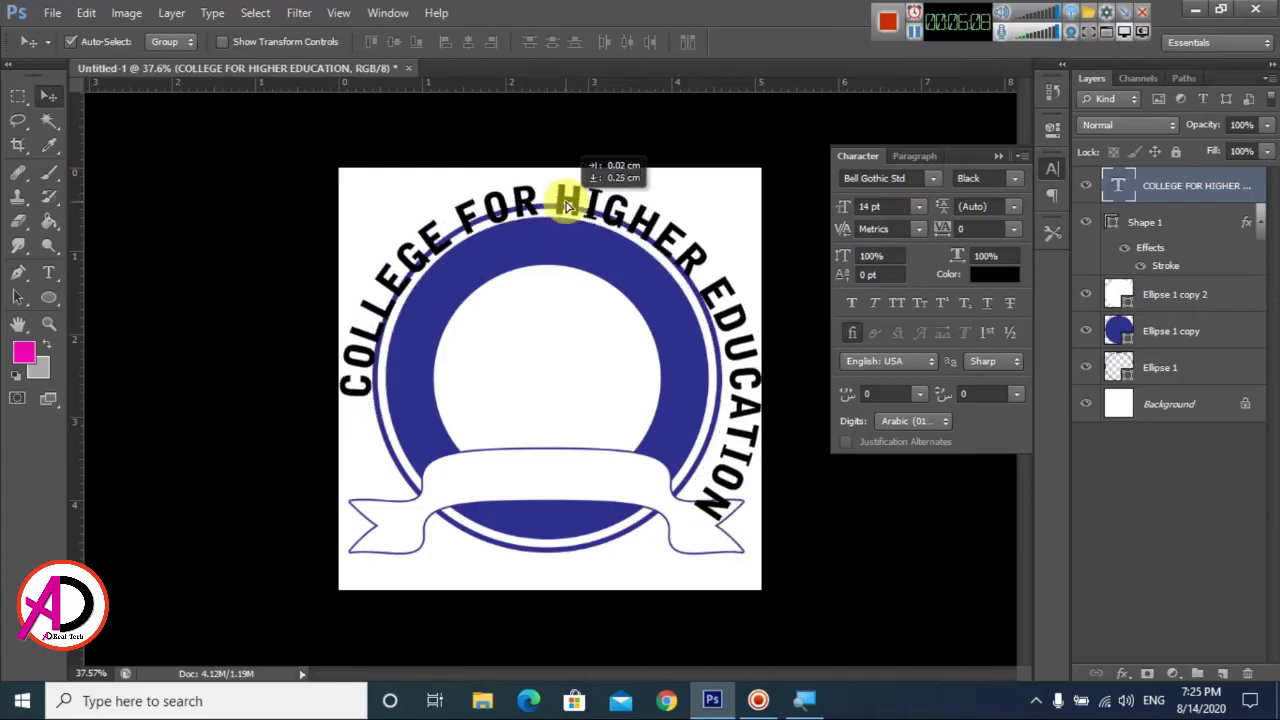
Step: Resize the curved text to 12 pt and shift it left across the emblem
{"action": "left_click", "coordinate": [58, 274]}
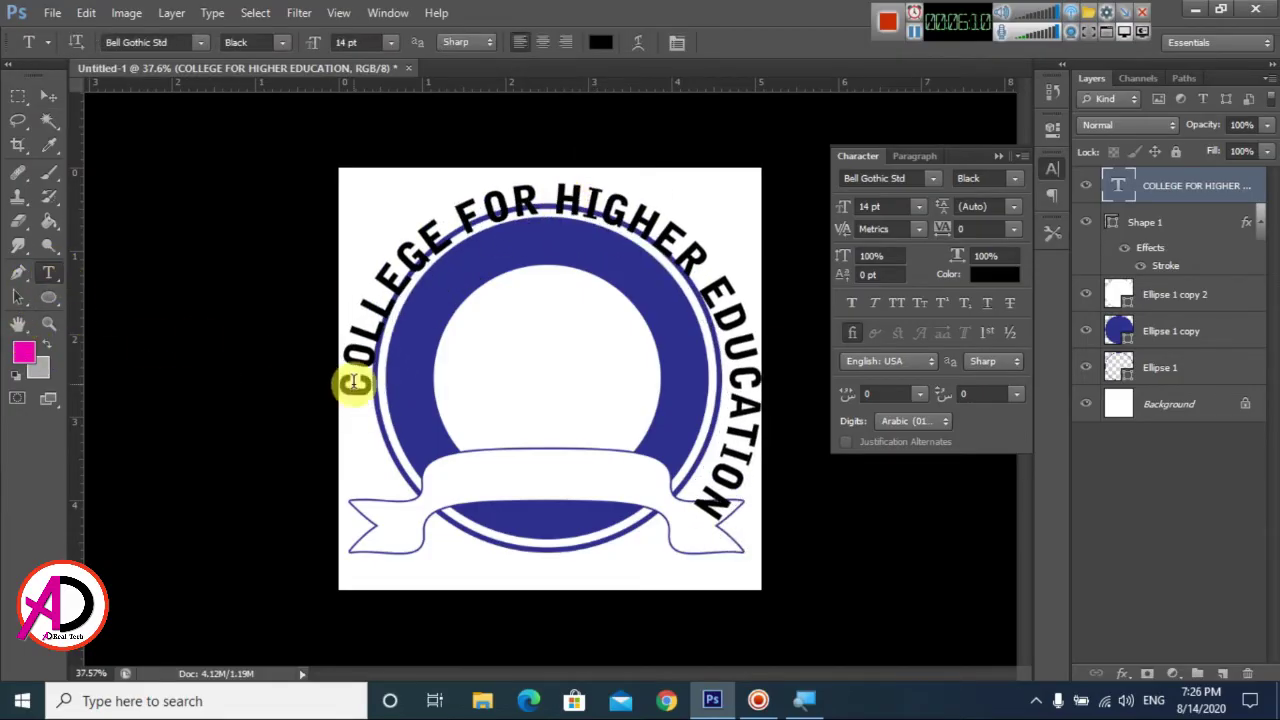
{"action": "left_click_drag", "start_coordinate": [354, 383], "coordinate": [749, 543]}
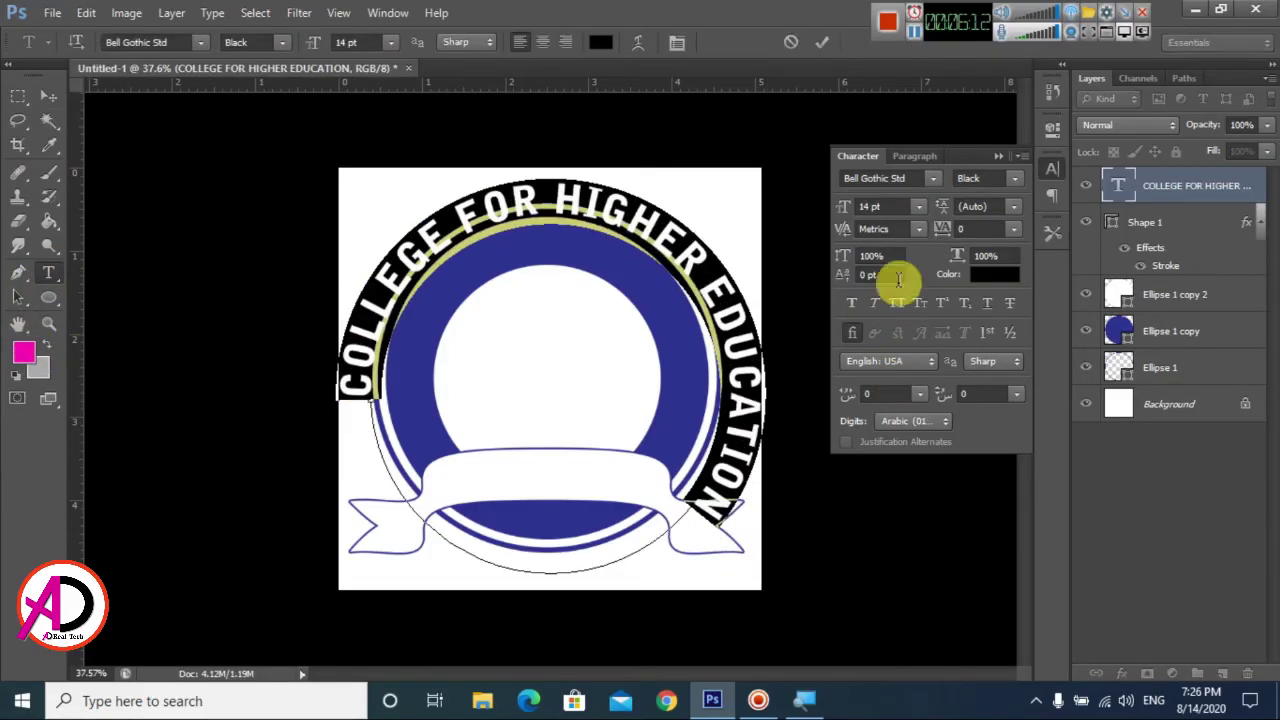
{"action": "left_click", "coordinate": [886, 206]}
{"action": "key", "text": "Down"}
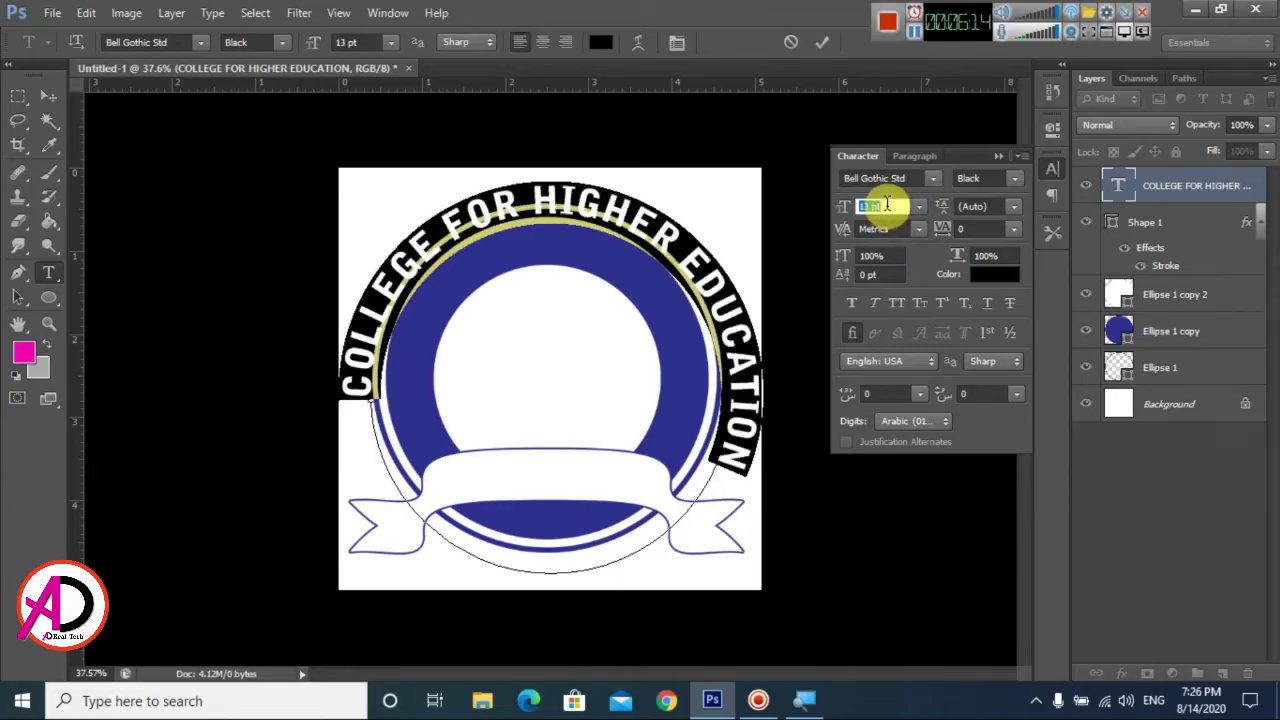
{"action": "key", "text": "Down"}
{"action": "key", "text": "Down"}
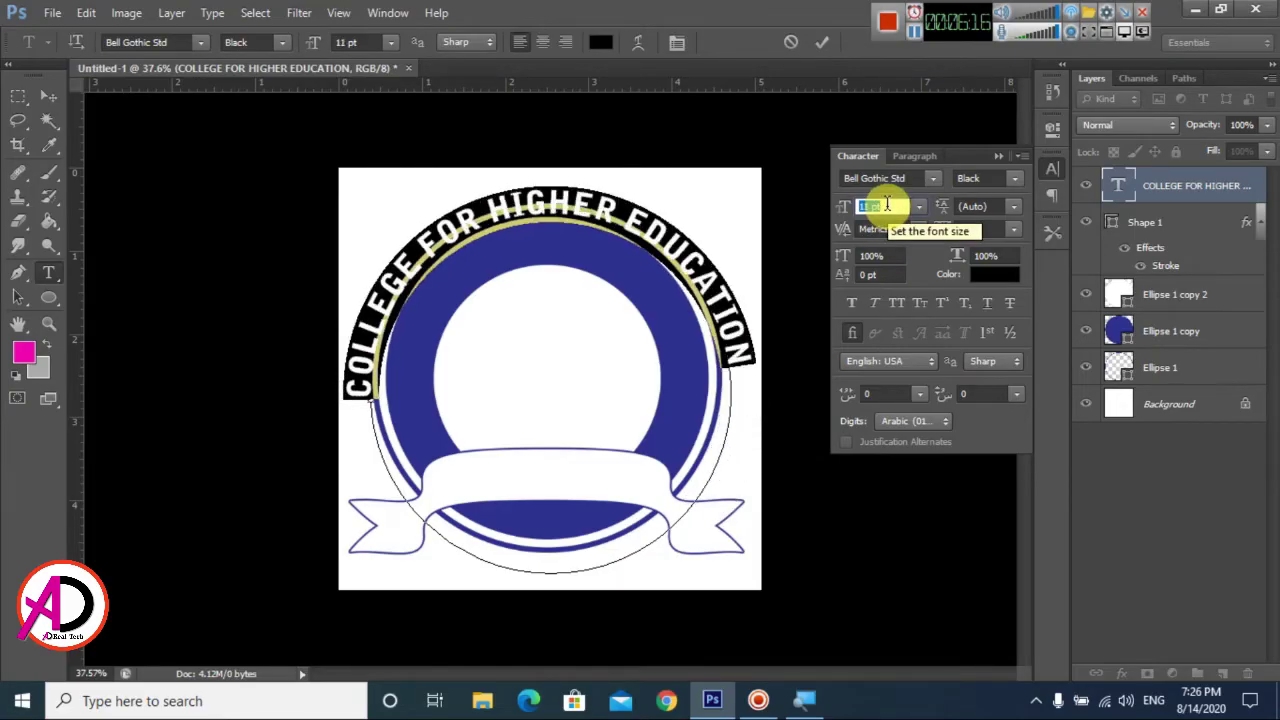
{"action": "key", "text": "Up"}
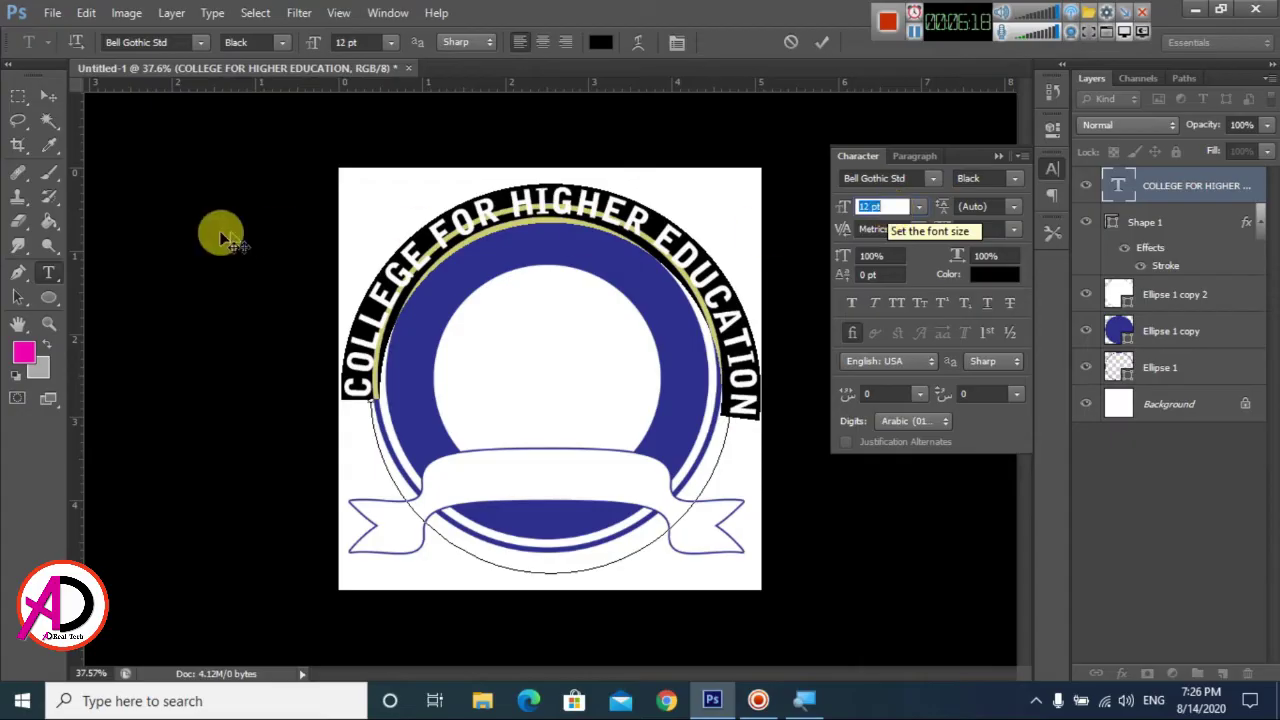
{"action": "left_click", "coordinate": [49, 97]}
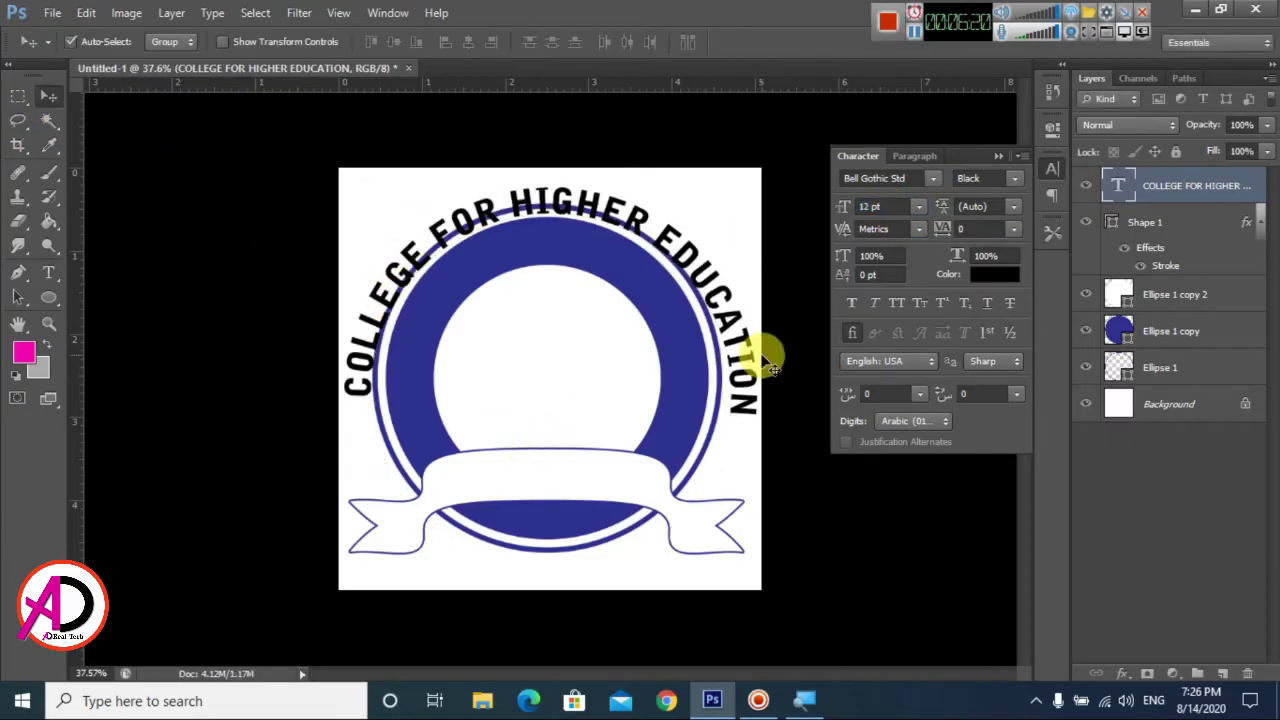
{"action": "mouse_move", "coordinate": [749, 350]}
{"action": "left_mouse_down"}
{"action": "mouse_move", "coordinate": [693, 363]}
{"action": "mouse_move", "coordinate": [735, 362]}
{"action": "left_mouse_up"}
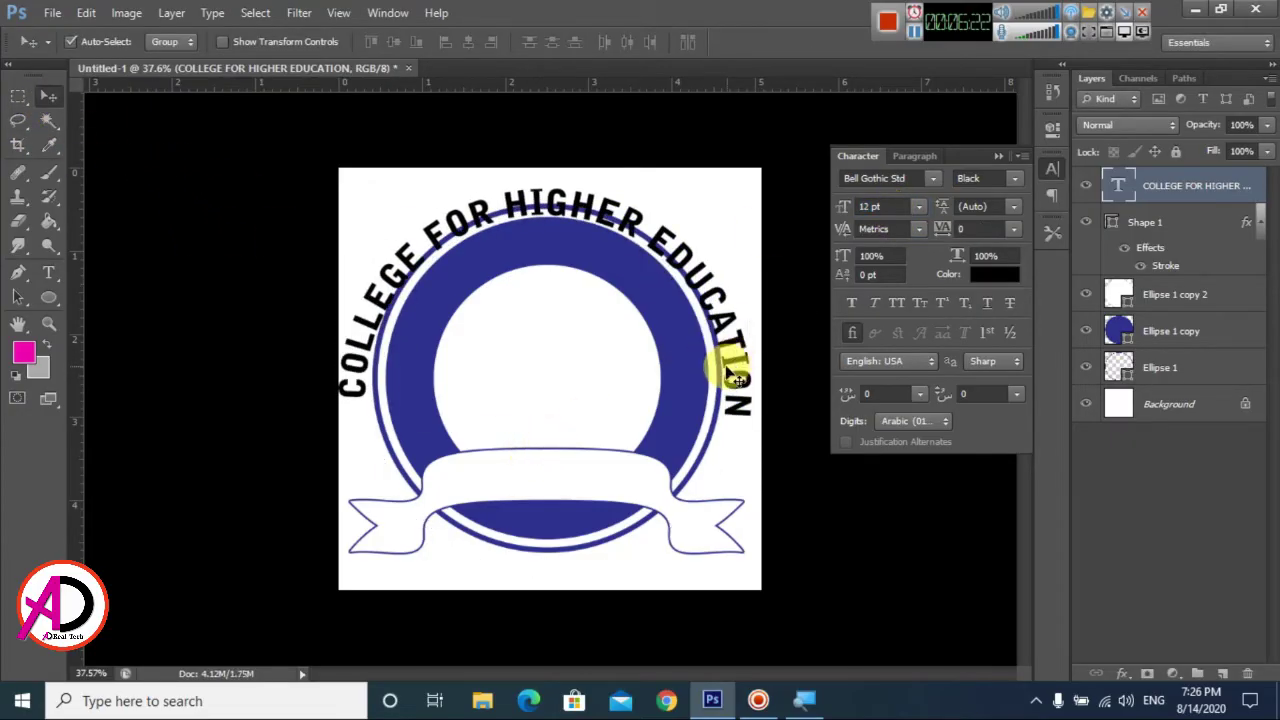
{"action": "key", "text": "ctrl+t"}
Step: Scale the arched college name to about 74% so it fits inside the navy ring
{"action": "left_click_drag", "start_coordinate": [754, 186], "coordinate": [692, 228]}
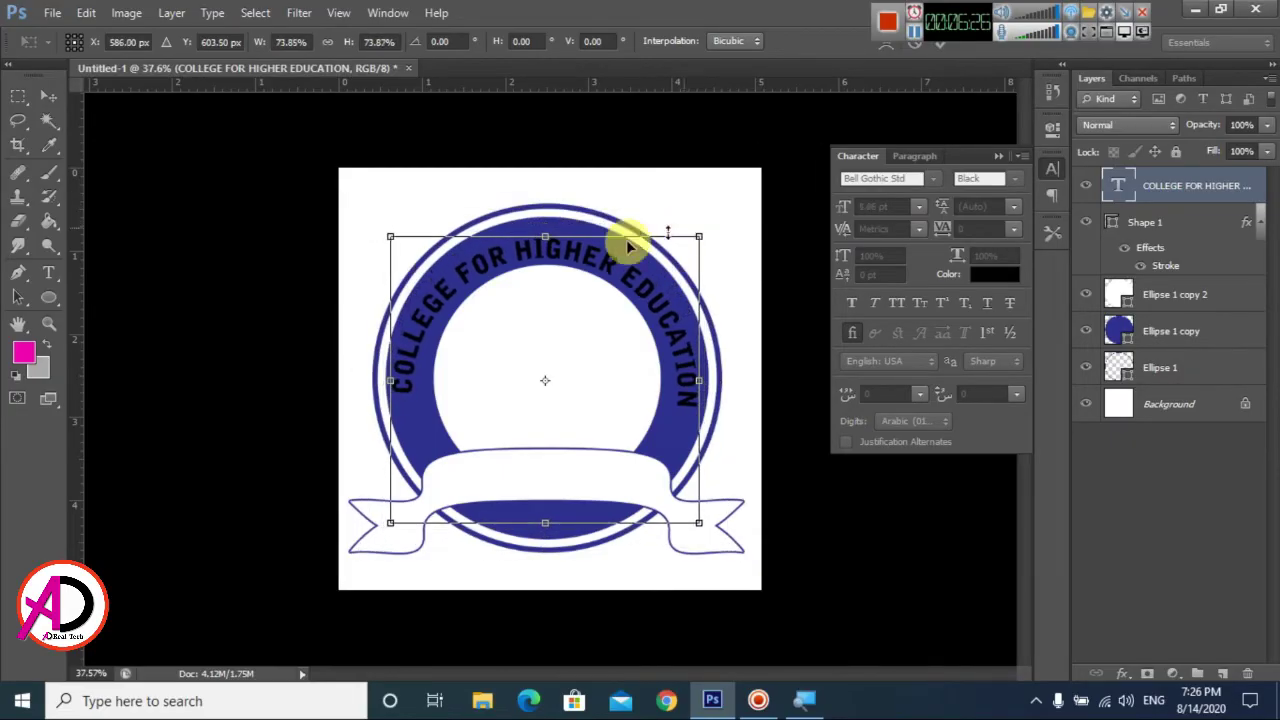
{"action": "left_click_drag", "start_coordinate": [546, 236], "coordinate": [545, 228]}
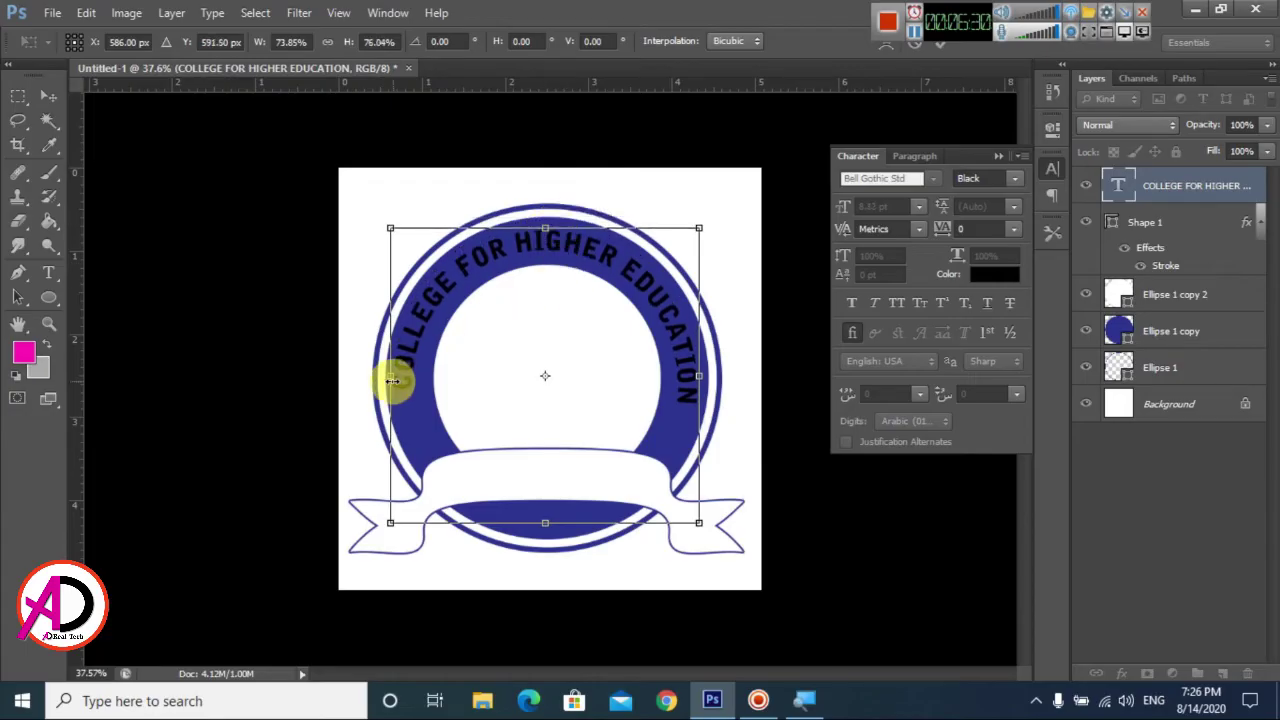
{"action": "left_click_drag", "start_coordinate": [390, 376], "coordinate": [385, 376]}
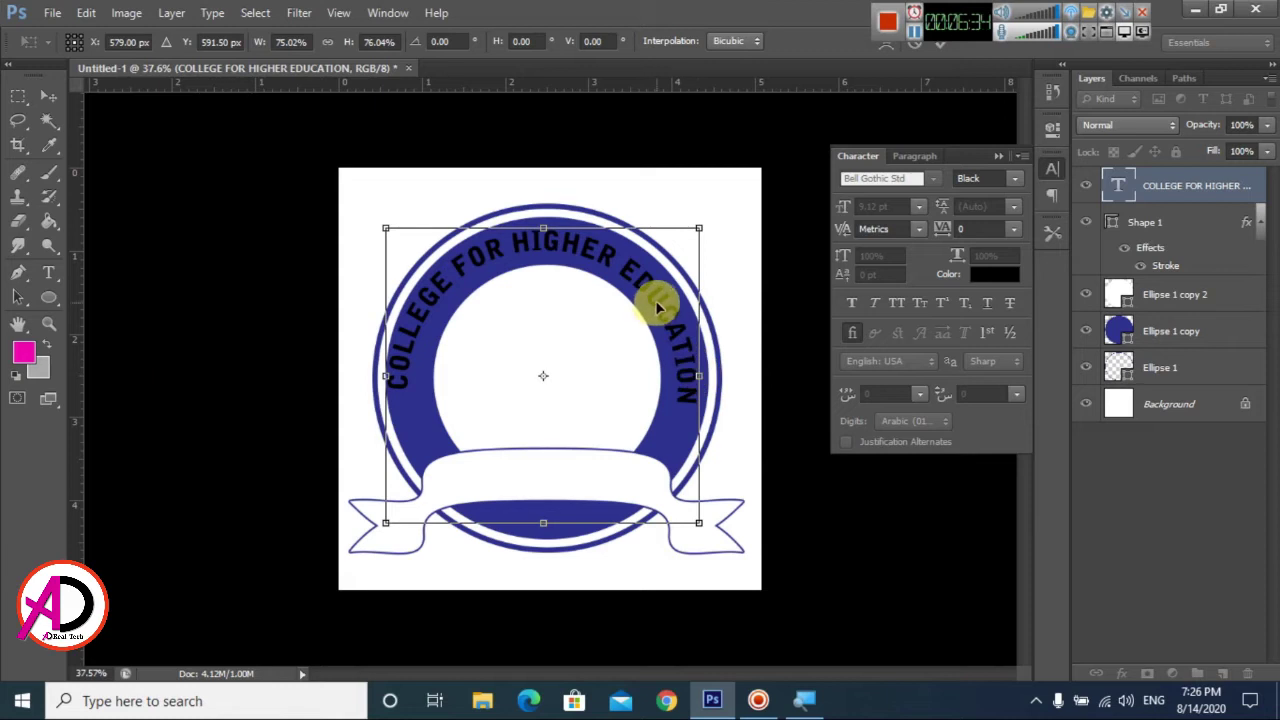
{"action": "left_click_drag", "start_coordinate": [658, 302], "coordinate": [662, 305]}
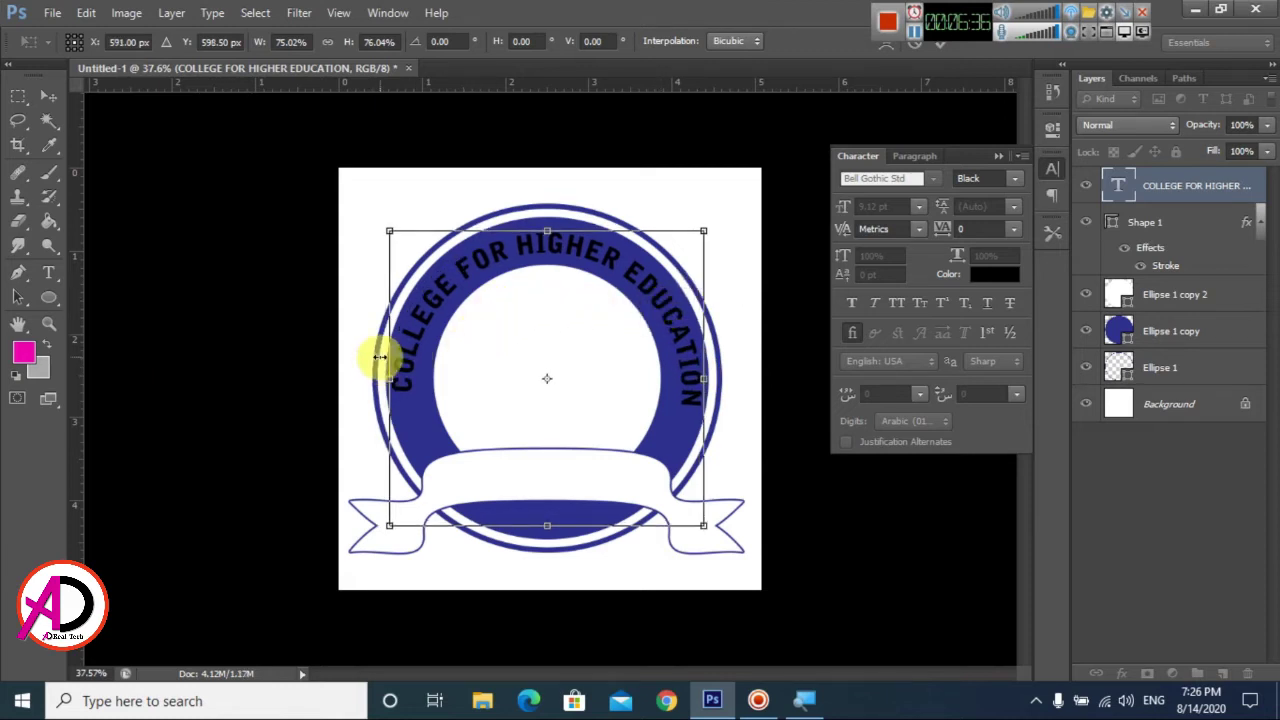
{"action": "left_click_drag", "start_coordinate": [389, 380], "coordinate": [394, 382]}
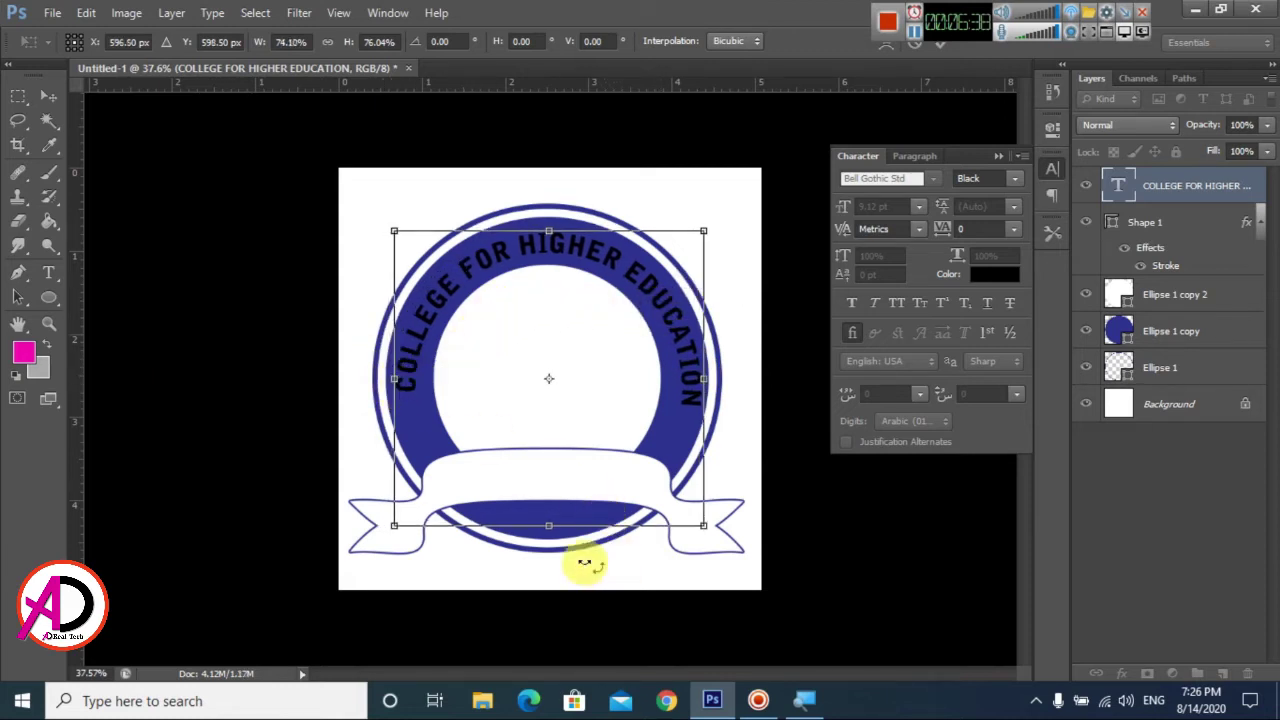
{"action": "left_click_drag", "start_coordinate": [548, 525], "coordinate": [557, 518]}
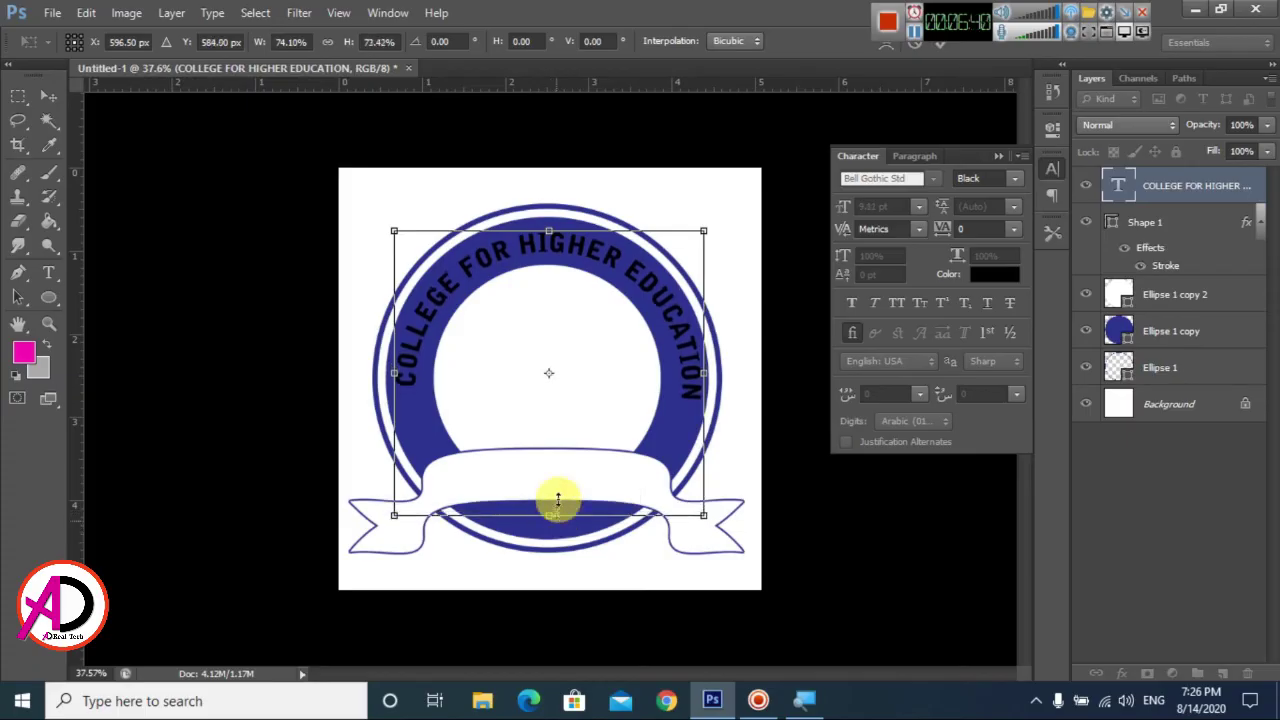
{"action": "left_click_drag", "start_coordinate": [703, 372], "coordinate": [698, 373]}
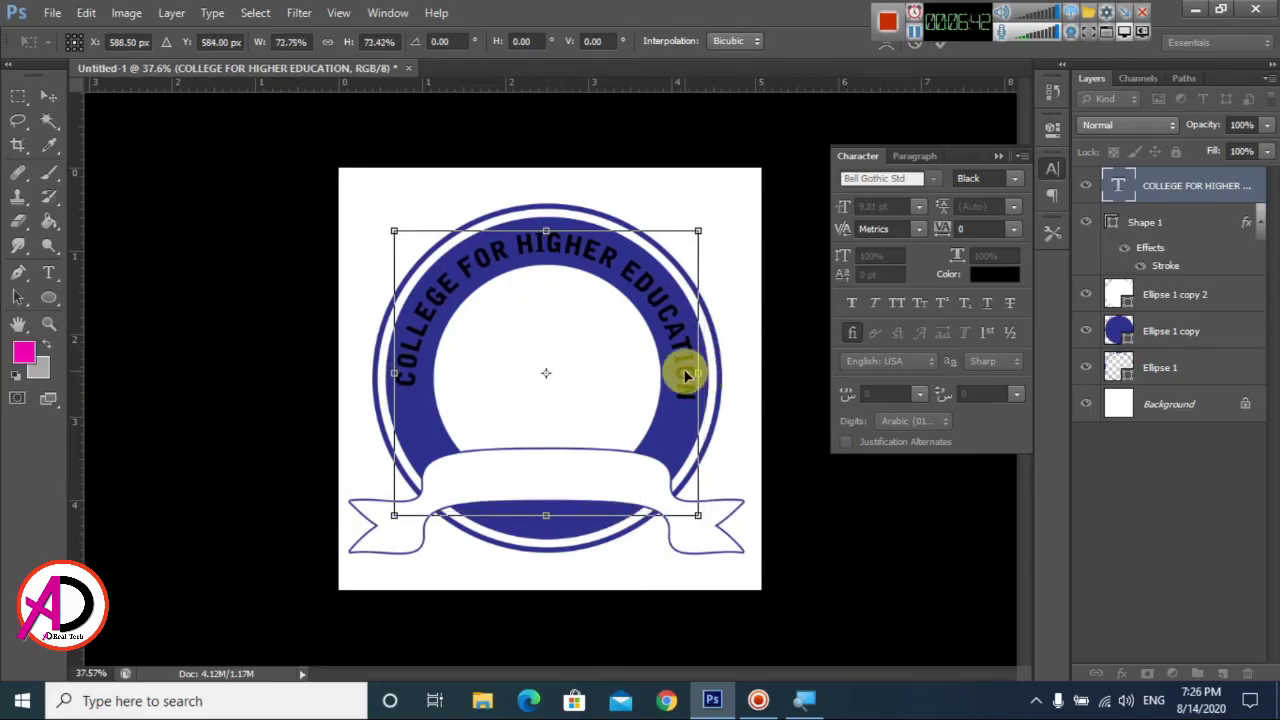
{"action": "double_click", "coordinate": [571, 366]}
Step: Change the arched college name's colour to white and preview the badge
{"action": "left_click", "coordinate": [1005, 276]}
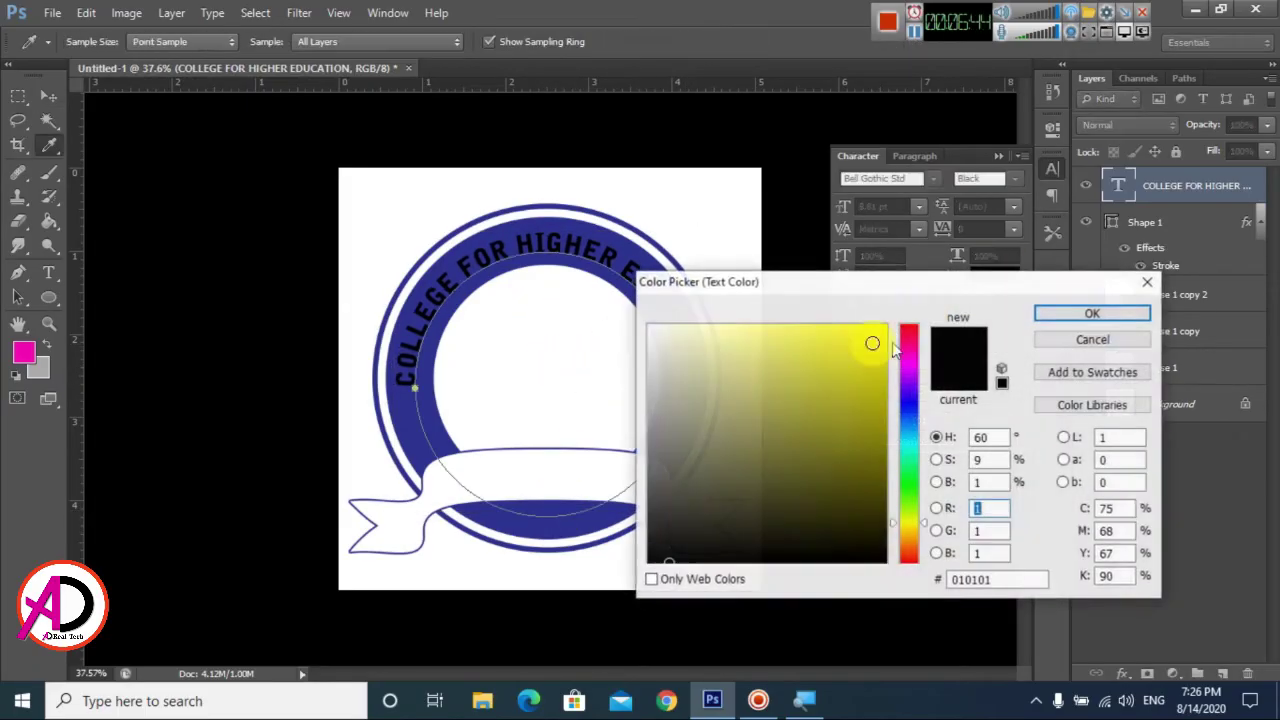
{"action": "mouse_move", "coordinate": [871, 343]}
{"action": "left_mouse_down"}
{"action": "mouse_move", "coordinate": [657, 339]}
{"action": "mouse_move", "coordinate": [650, 327]}
{"action": "left_mouse_up"}
{"action": "left_click", "coordinate": [1092, 316]}
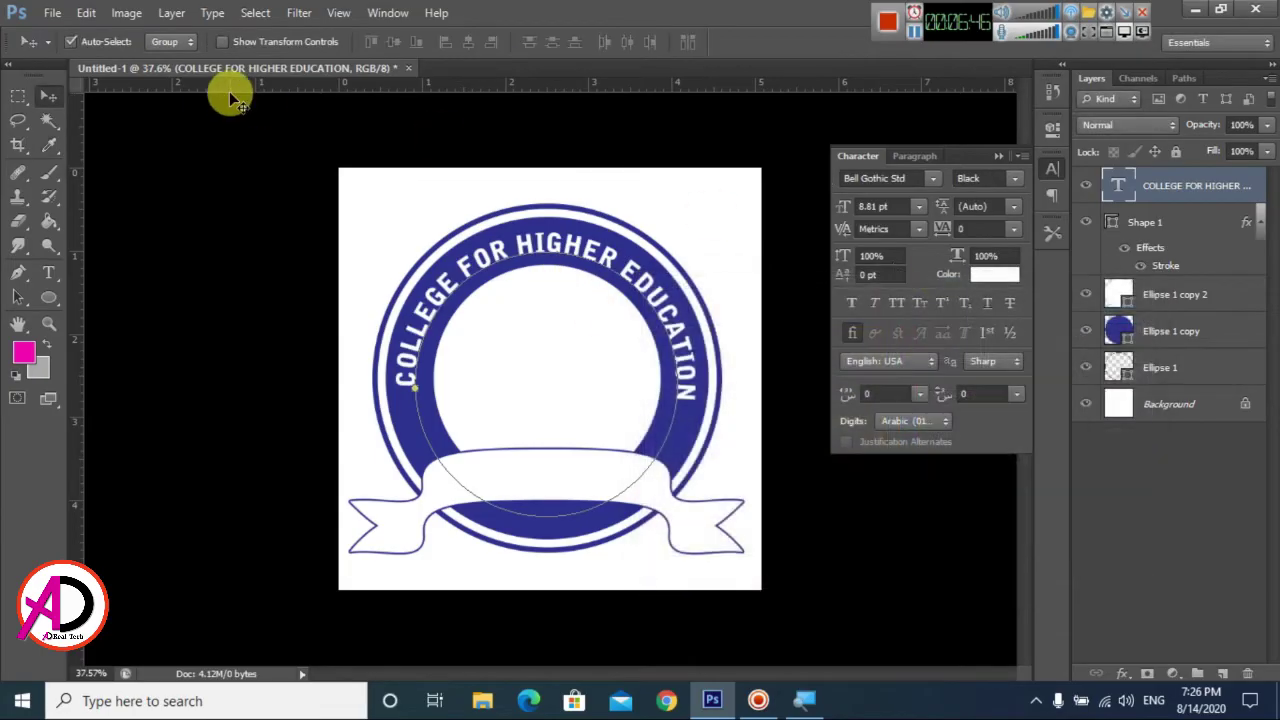
{"action": "left_click", "coordinate": [640, 582]}
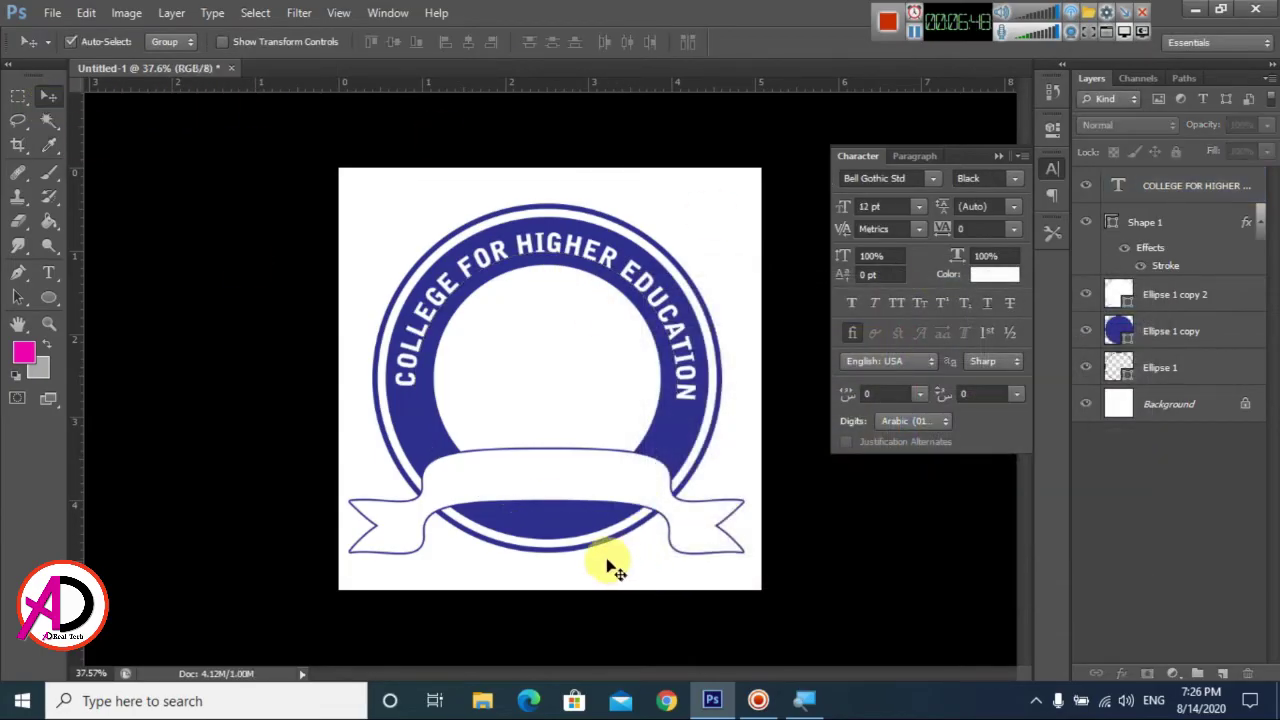
{"action": "scroll", "coordinate": [609, 520], "scroll_direction": "down", "scroll_amount": 3}
{"action": "scroll", "coordinate": [618, 480], "scroll_direction": "up", "scroll_amount": 2}
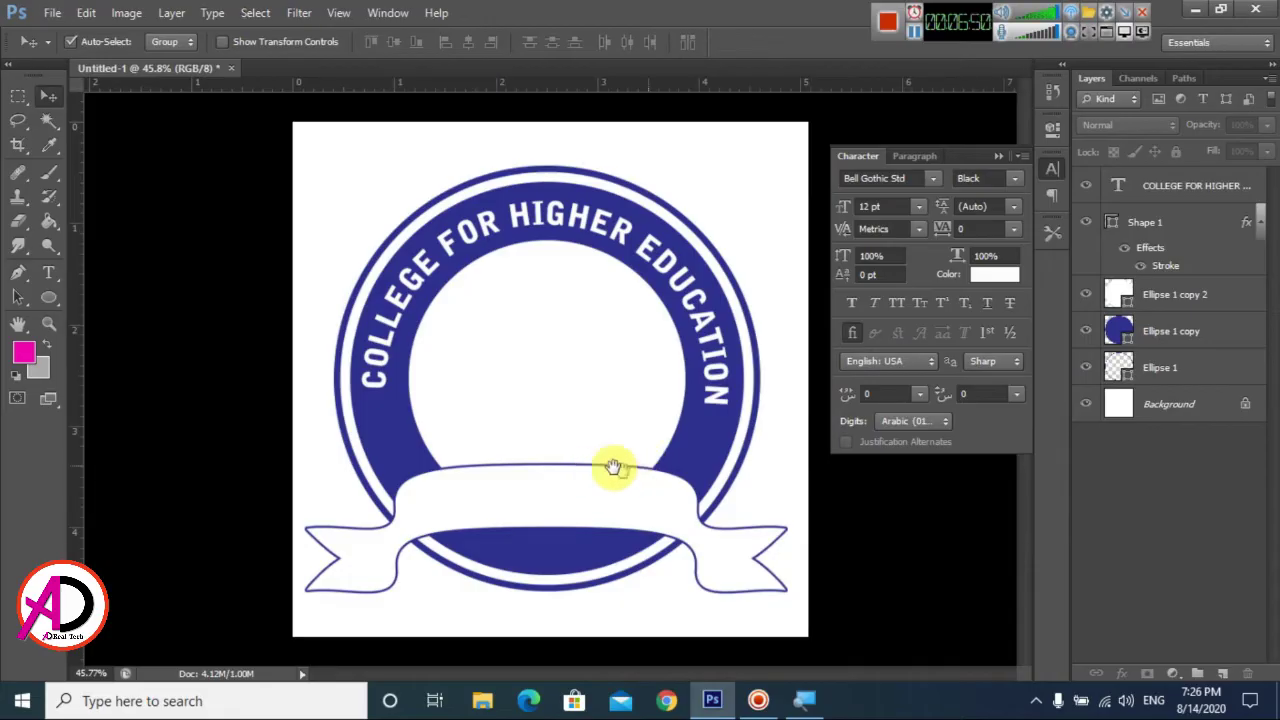
Step: Enlarge the arched text to 10.28 pt, keeping the final N of EDUCATION on the path
{"action": "left_click", "coordinate": [370, 390]}
{"action": "key", "text": "ctrl+t"}
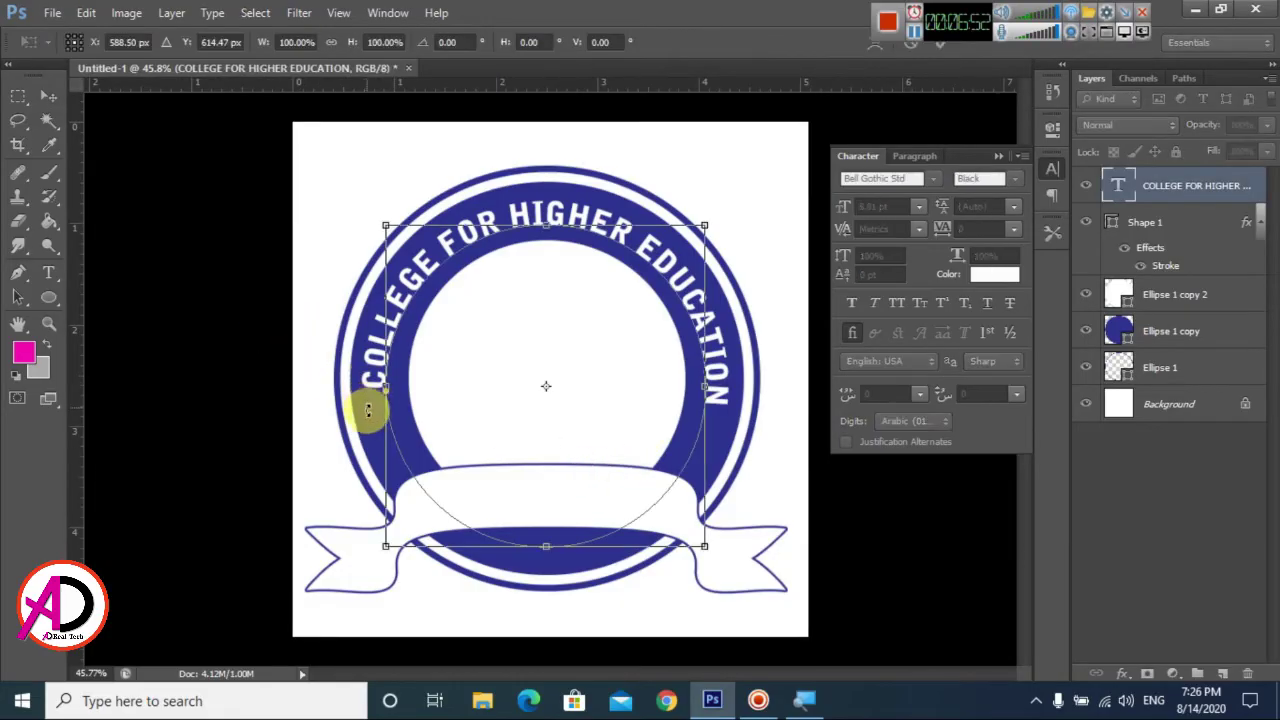
{"action": "left_click", "coordinate": [50, 274]}
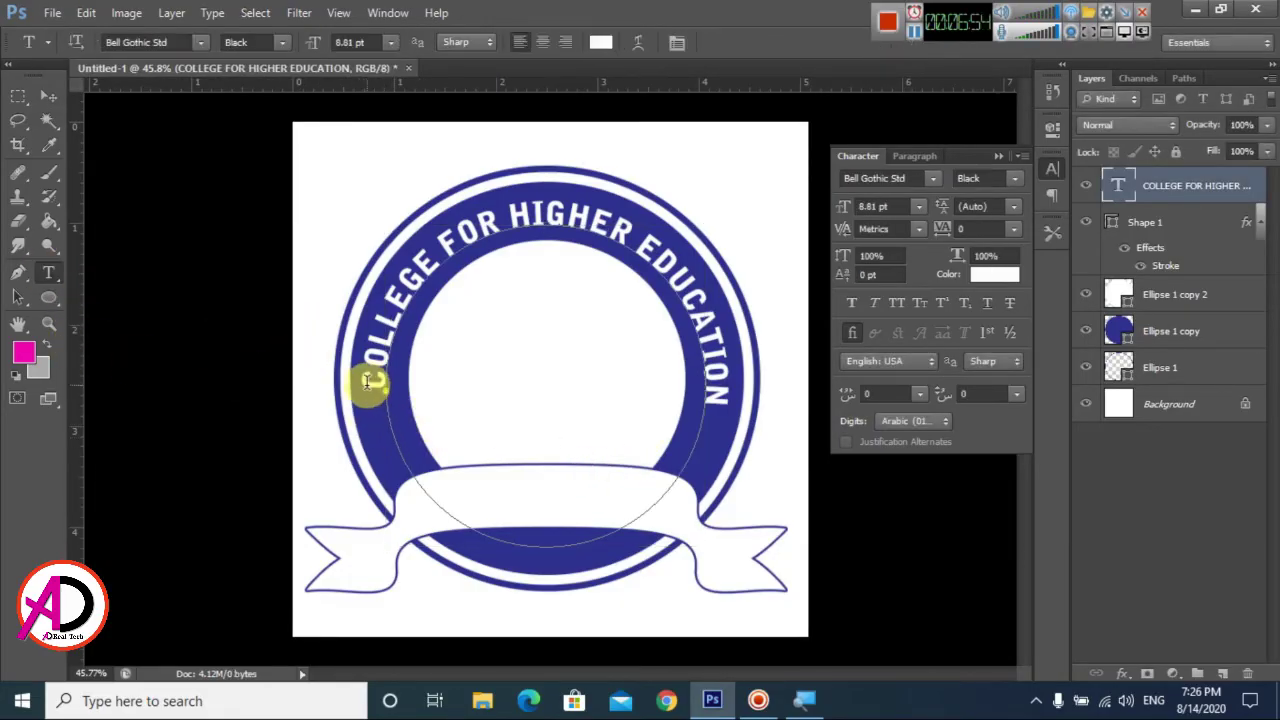
{"action": "left_click_drag", "start_coordinate": [370, 390], "coordinate": [748, 380]}
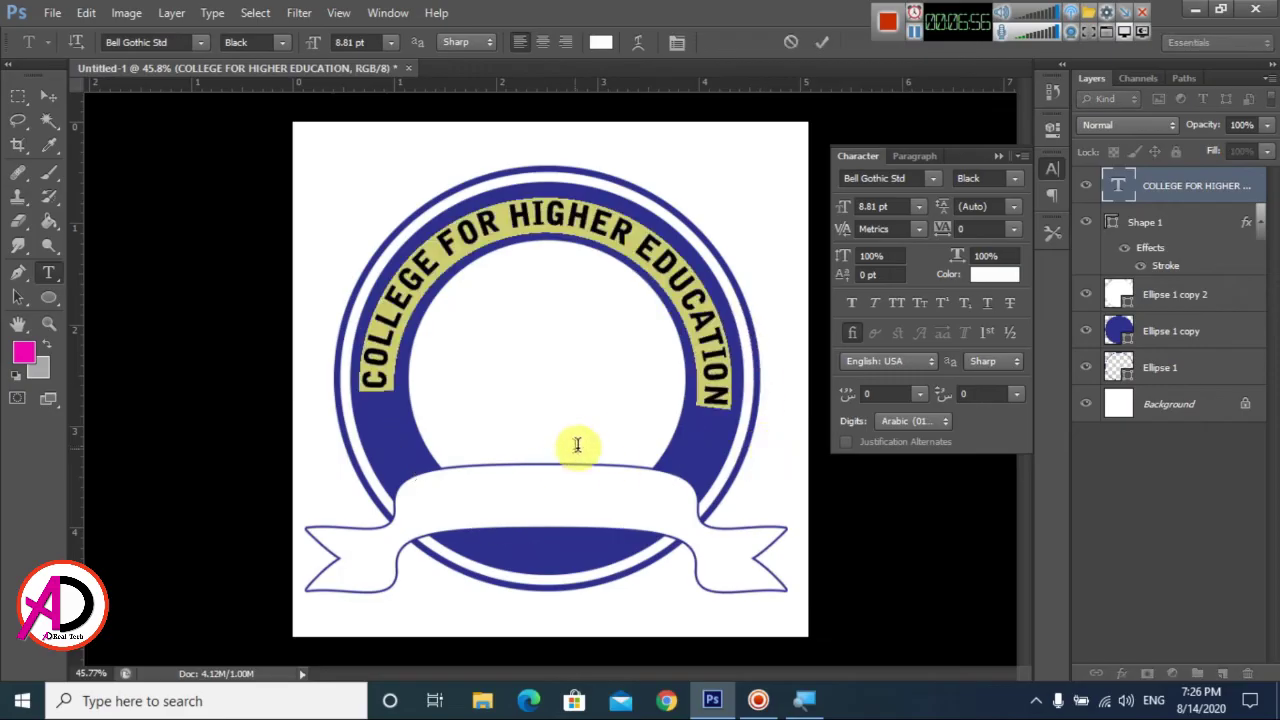
{"action": "left_click", "coordinate": [408, 400]}
{"action": "triple_click", "coordinate": [385, 390]}
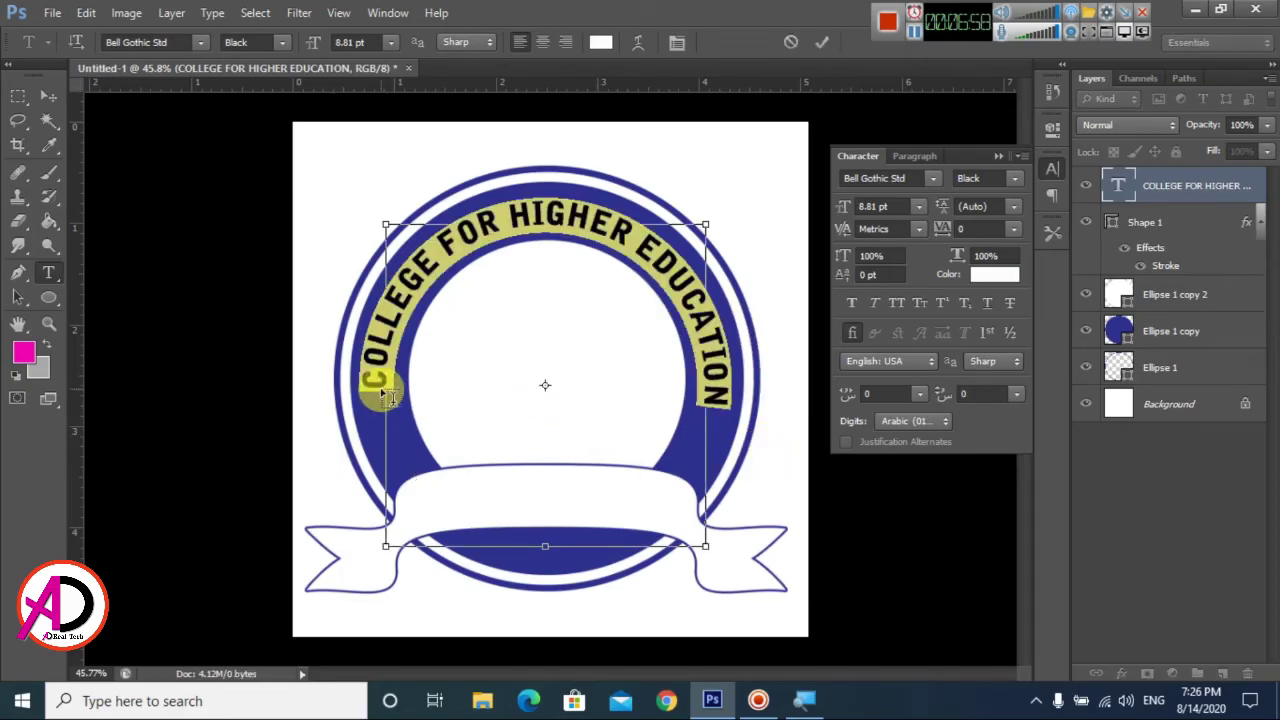
{"action": "key", "text": "Return"}
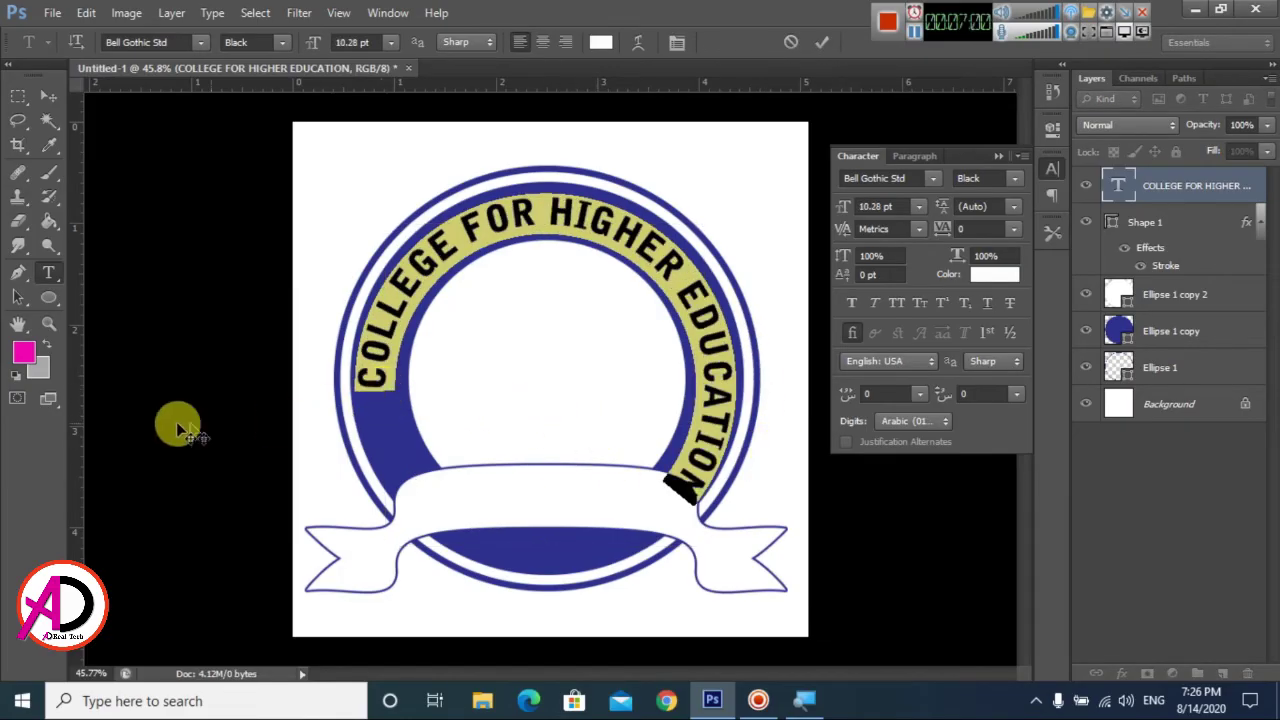
{"action": "left_click", "coordinate": [383, 390]}
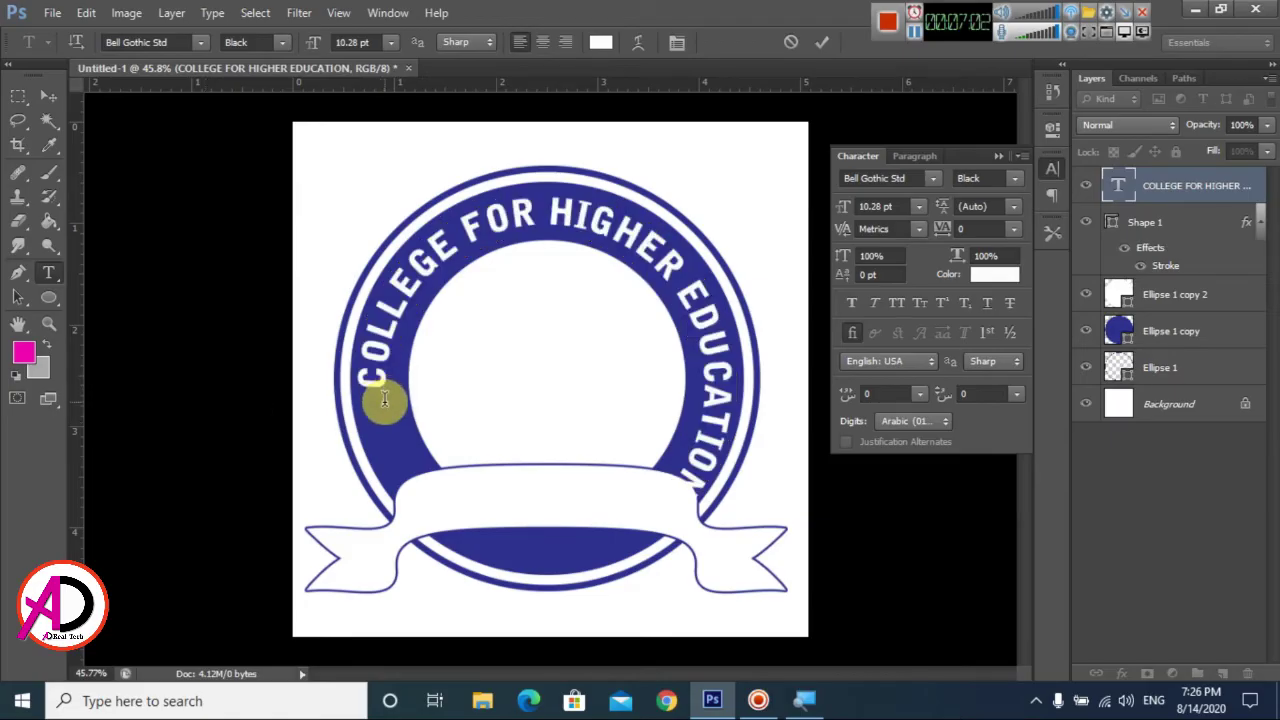
{"action": "key", "text": "BackSpace"}
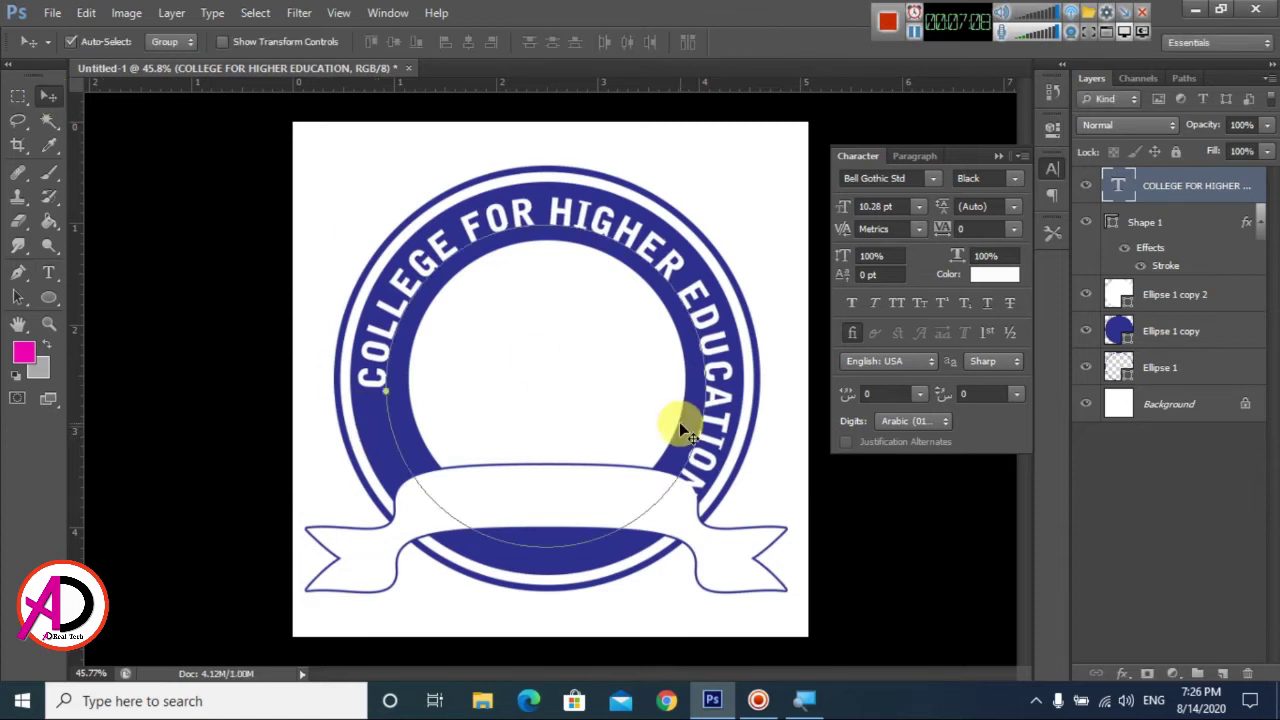
Step: Rotate the arched college name slightly within the navy ring
{"action": "key", "text": "ctrl+t"}
{"action": "left_click_drag", "start_coordinate": [775, 432], "coordinate": [777, 371]}
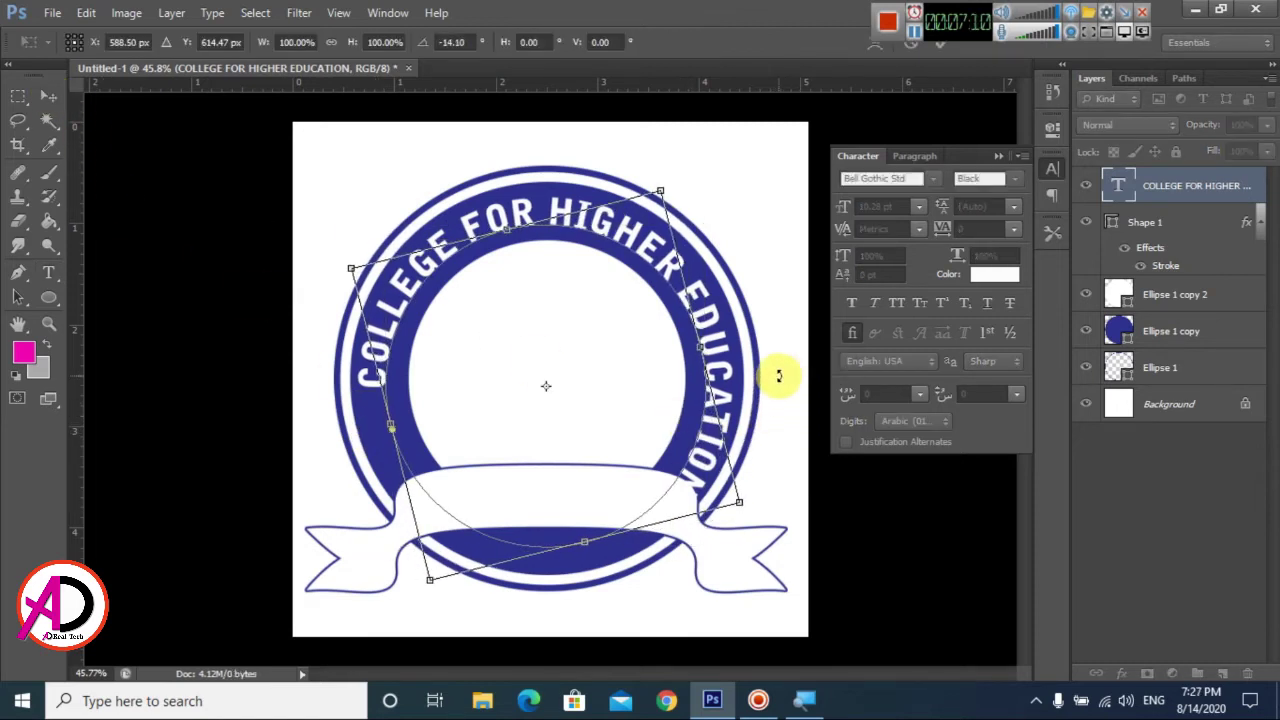
{"action": "key", "text": "Return"}
{"action": "key", "text": "Escape"}
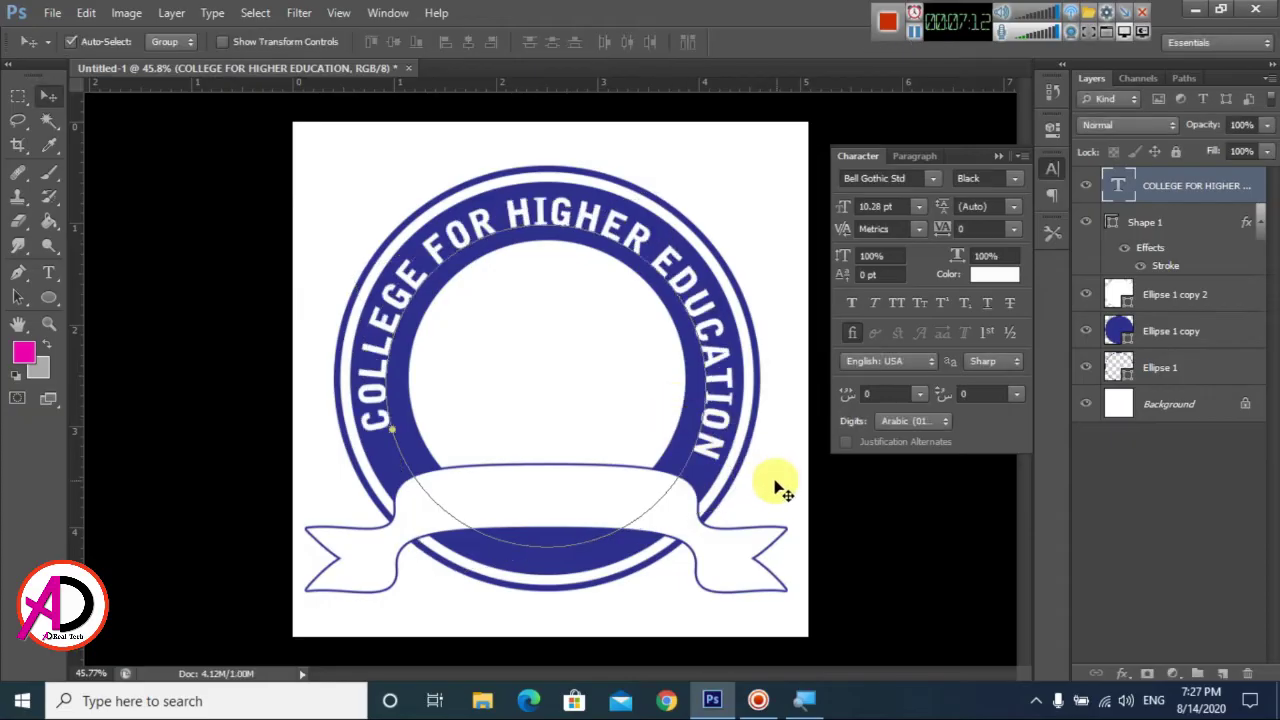
{"action": "key", "text": "ctrl+t"}
{"action": "left_click_drag", "start_coordinate": [775, 468], "coordinate": [777, 449]}
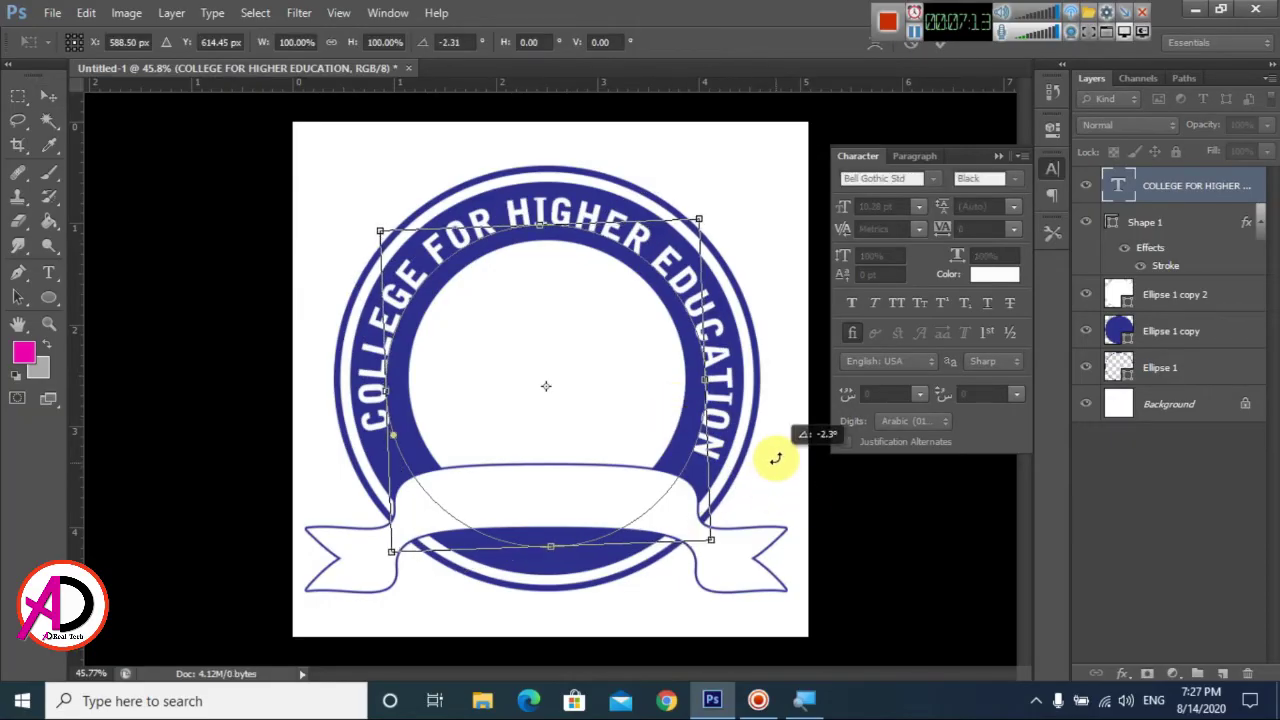
{"action": "double_click", "coordinate": [694, 449]}
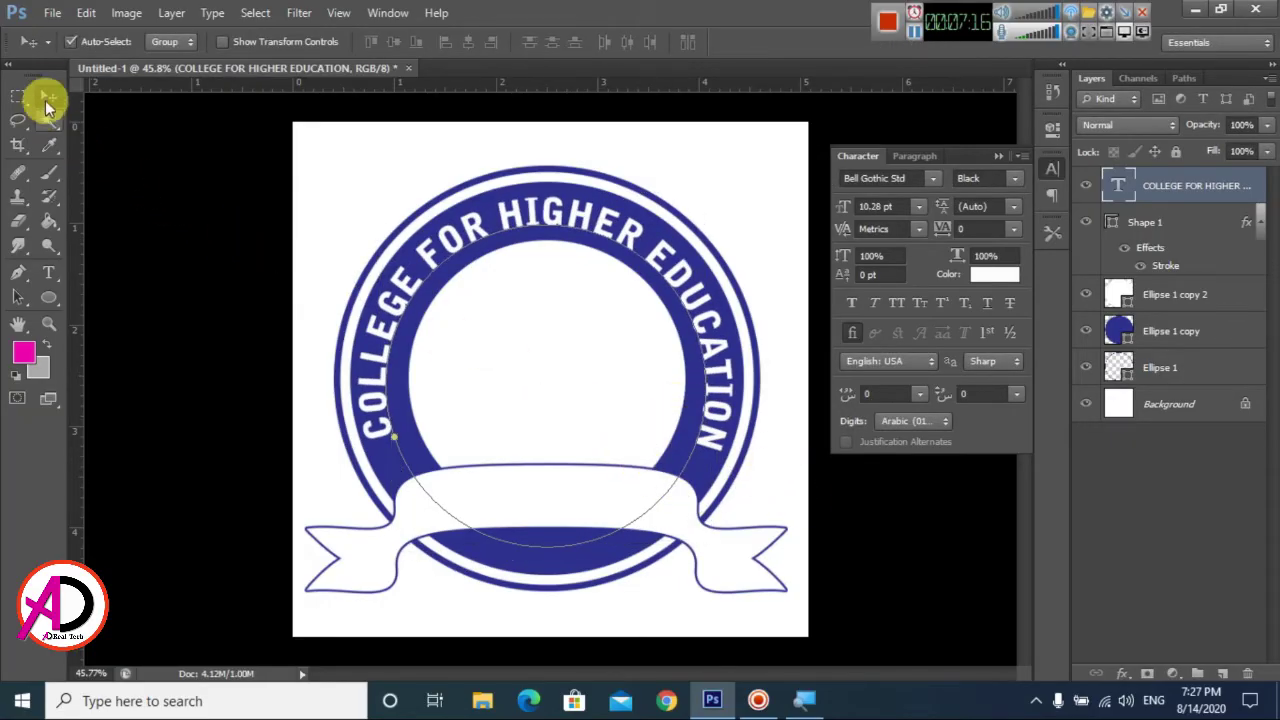
{"action": "left_click", "coordinate": [357, 222]}
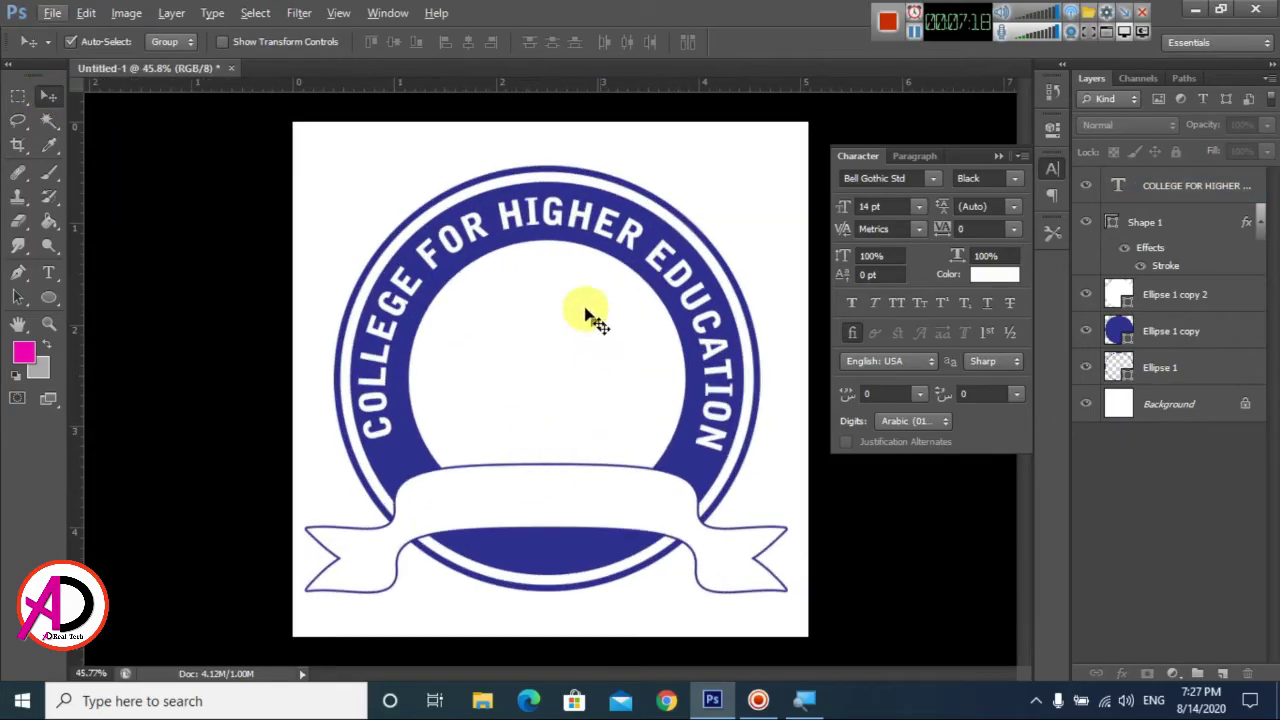
Step: Narrow the arched text from both sides so it ends clear of the banner
{"action": "left_click", "coordinate": [718, 375]}
{"action": "key", "text": "ctrl+t"}
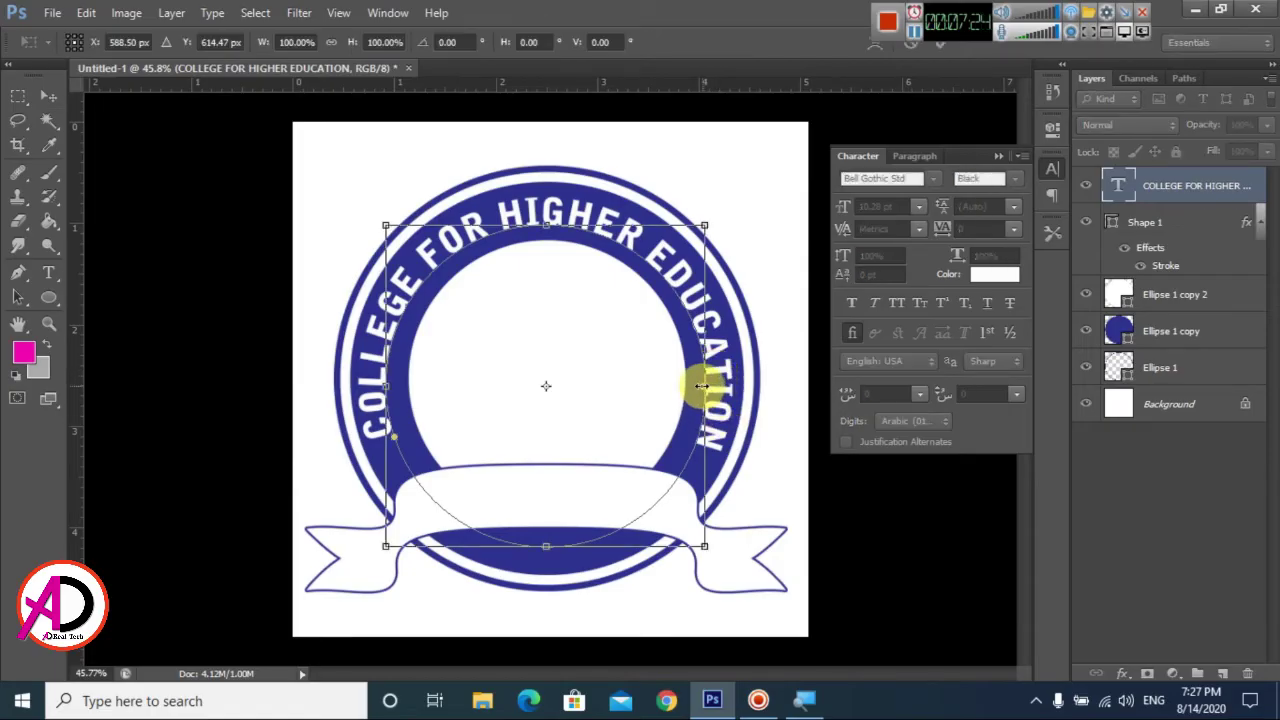
{"action": "left_click_drag", "start_coordinate": [698, 385], "coordinate": [692, 385]}
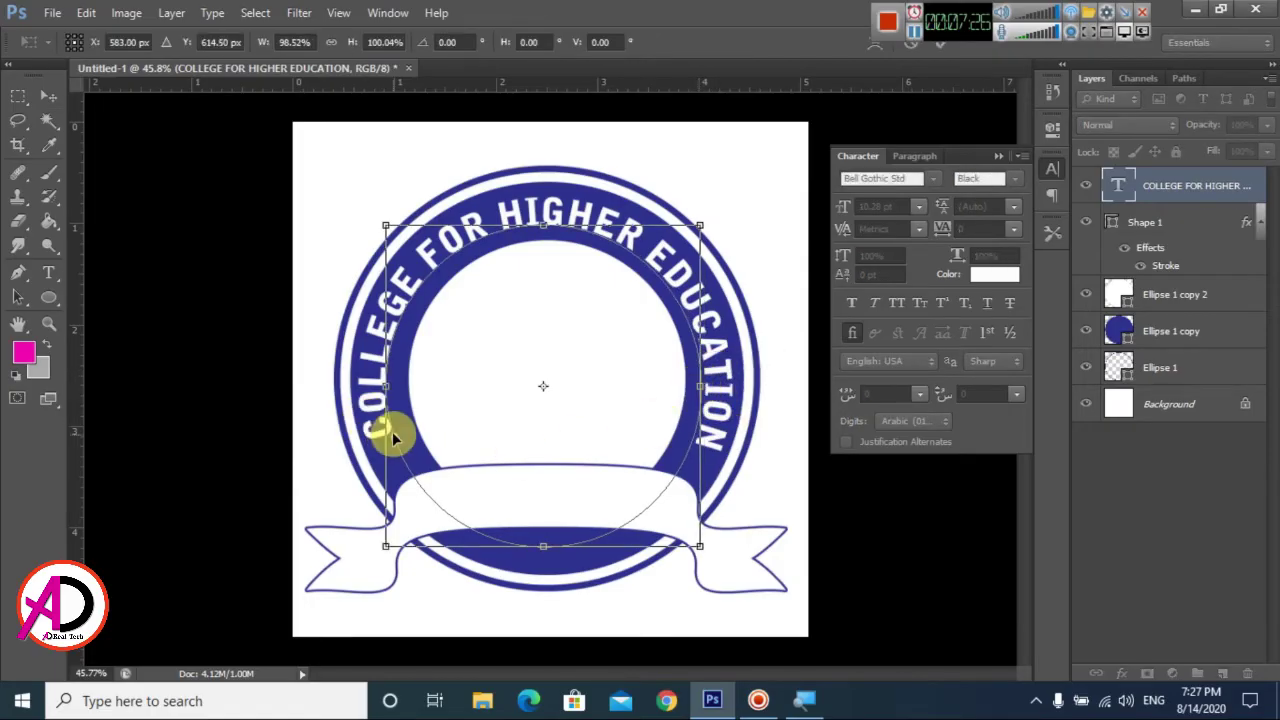
{"action": "left_click_drag", "start_coordinate": [385, 386], "coordinate": [392, 381]}
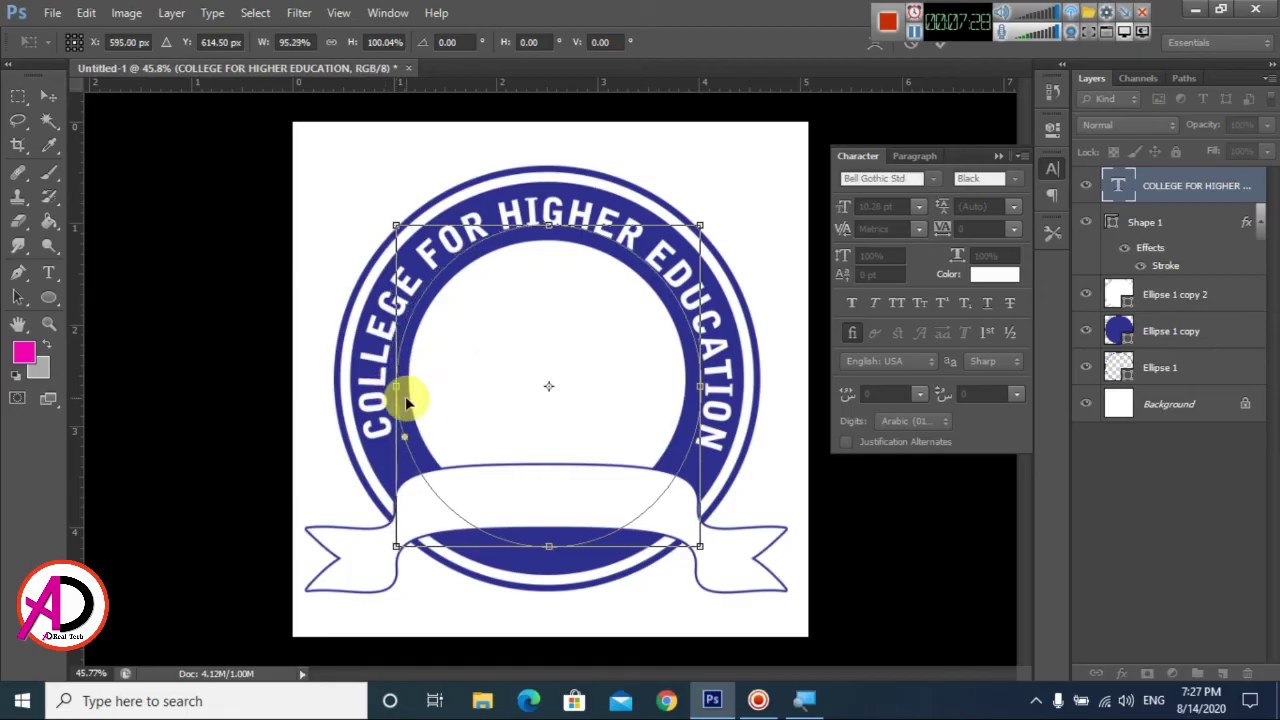
{"action": "key", "text": "Return"}
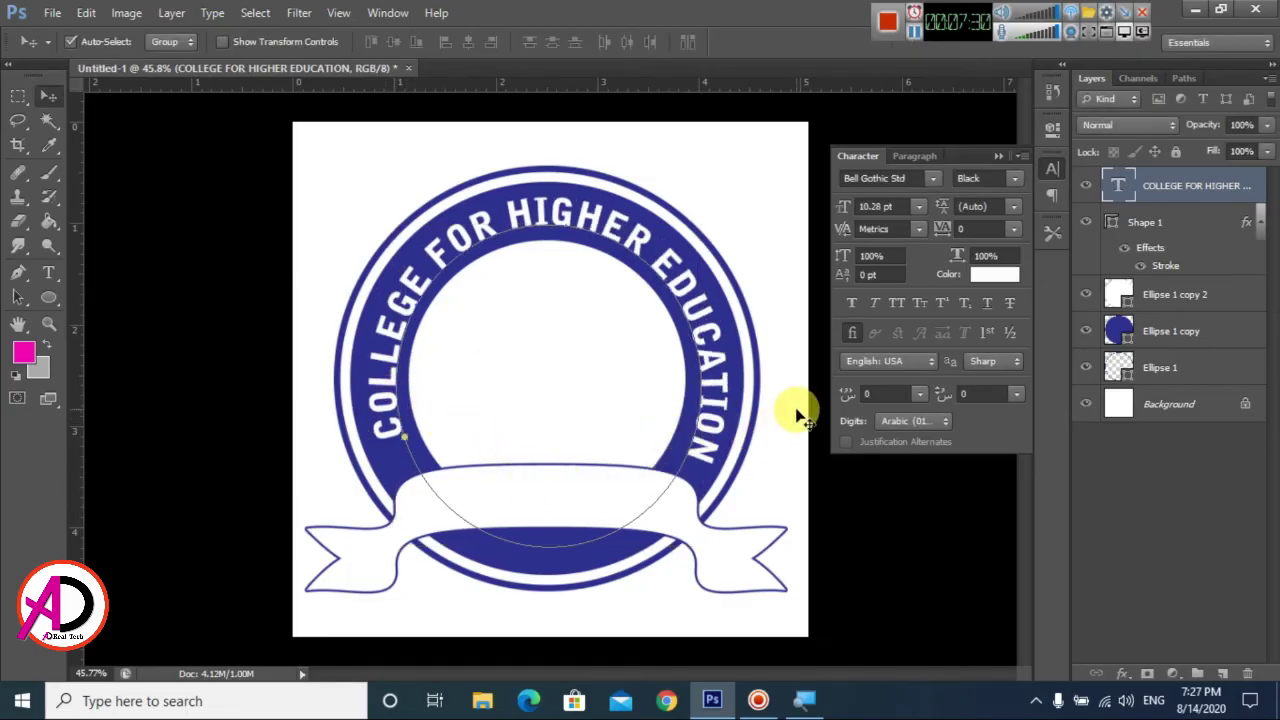
{"action": "left_click", "coordinate": [800, 418]}
{"action": "scroll", "coordinate": [694, 457], "scroll_direction": "down", "scroll_amount": 2}
{"action": "scroll", "coordinate": [694, 503], "scroll_direction": "down", "scroll_amount": 1}
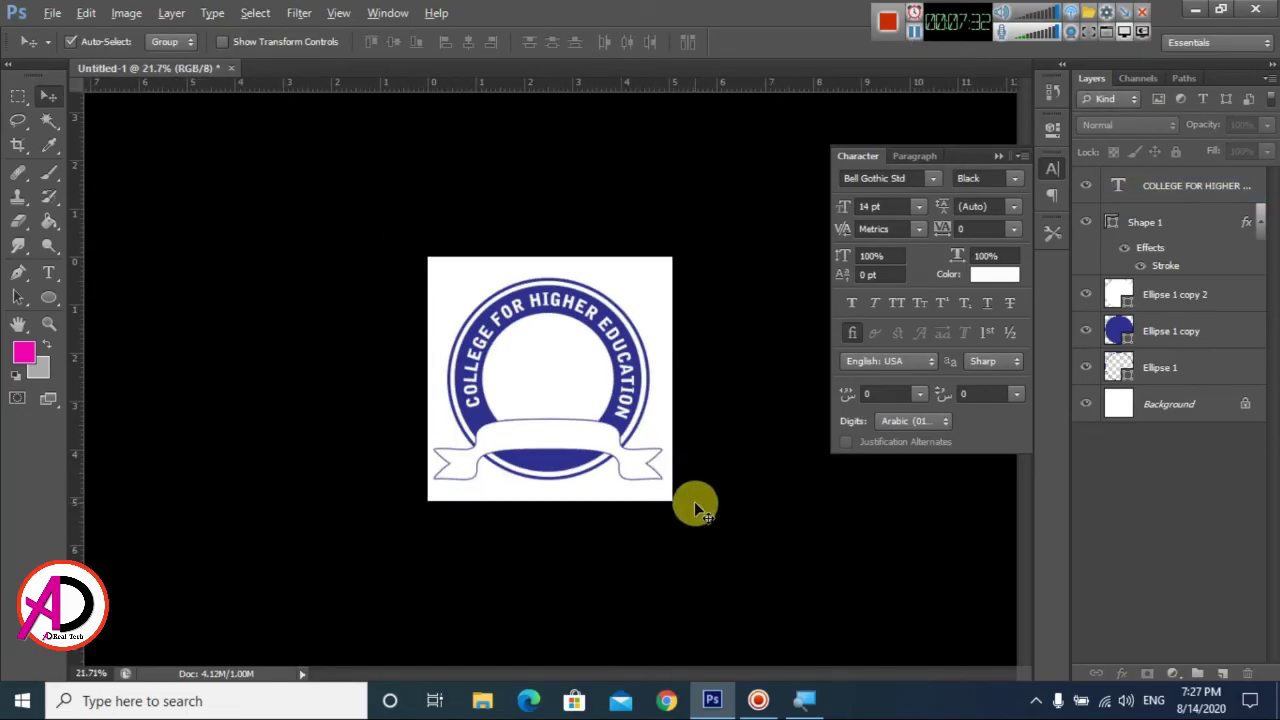
{"action": "scroll", "coordinate": [695, 510], "scroll_direction": "up", "scroll_amount": 2}
{"action": "scroll", "coordinate": [693, 510], "scroll_direction": "up", "scroll_amount": 1}
Step: Draw a small circle on the canvas, then discard the stray outline
{"action": "left_click", "coordinate": [657, 514]}
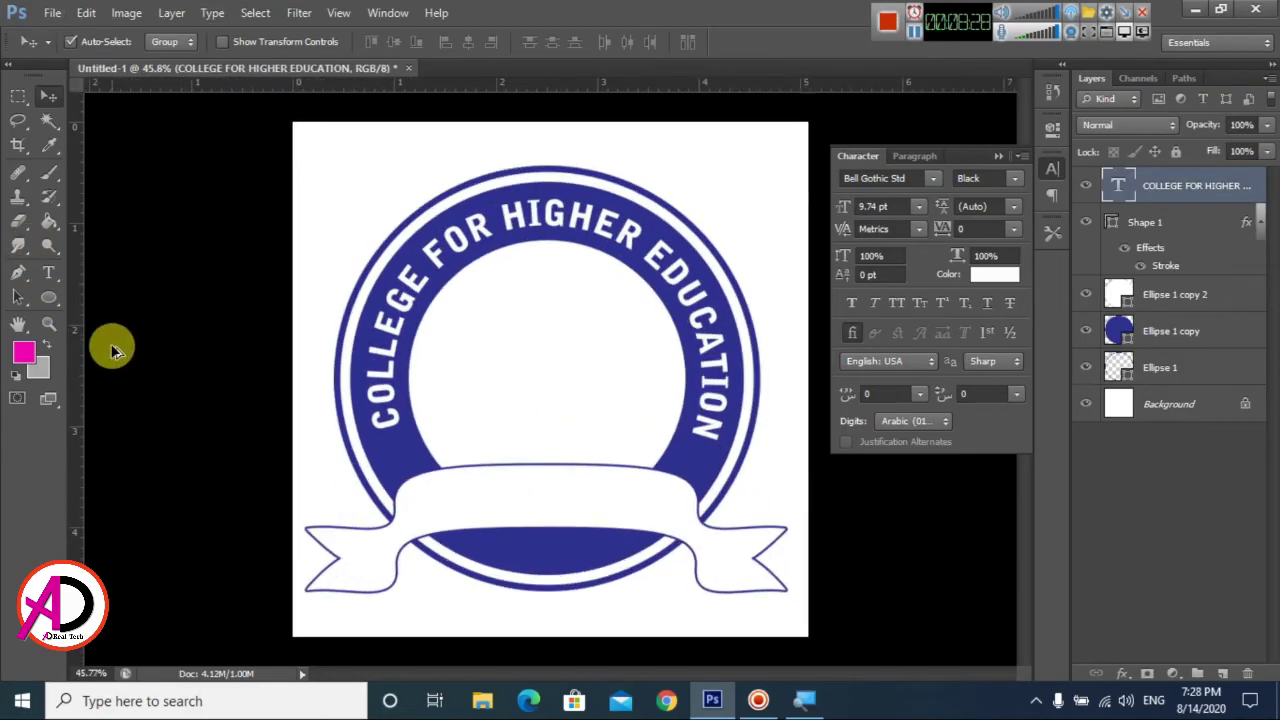
{"action": "left_click", "coordinate": [49, 297]}
{"action": "left_click_drag", "start_coordinate": [316, 157], "coordinate": [344, 183]}
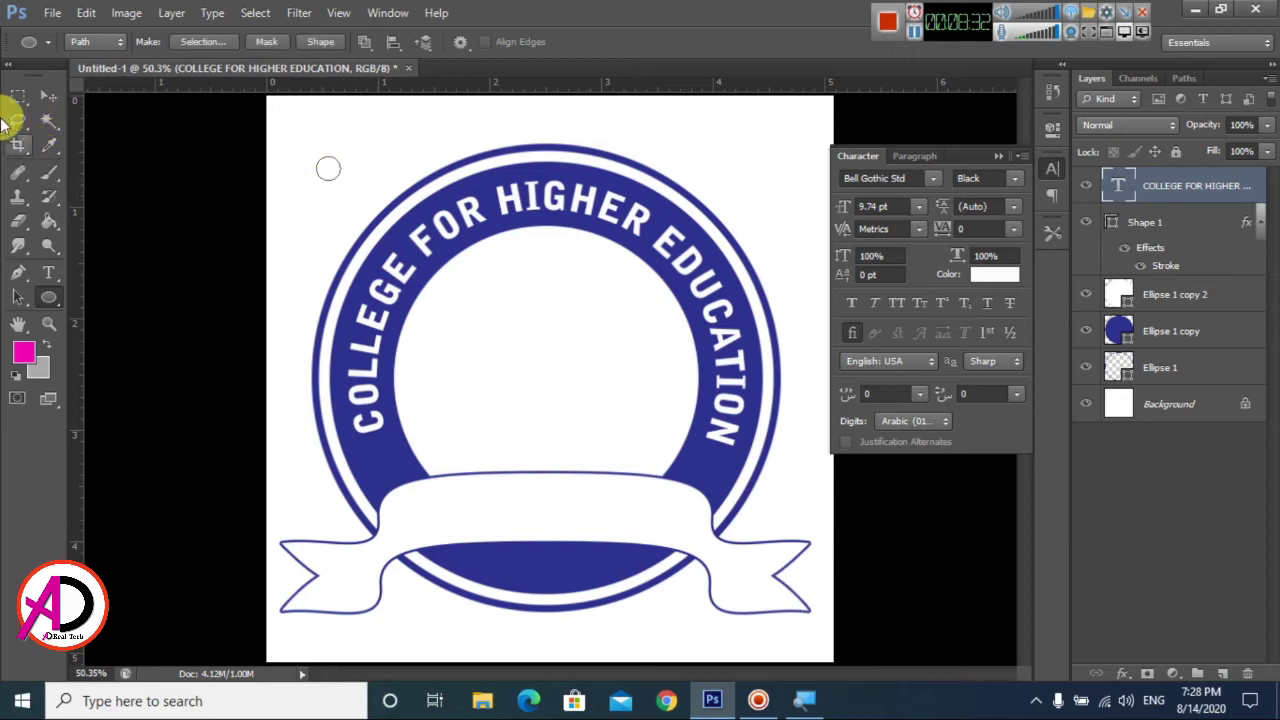
{"action": "left_click", "coordinate": [49, 96]}
{"action": "left_click", "coordinate": [337, 198]}
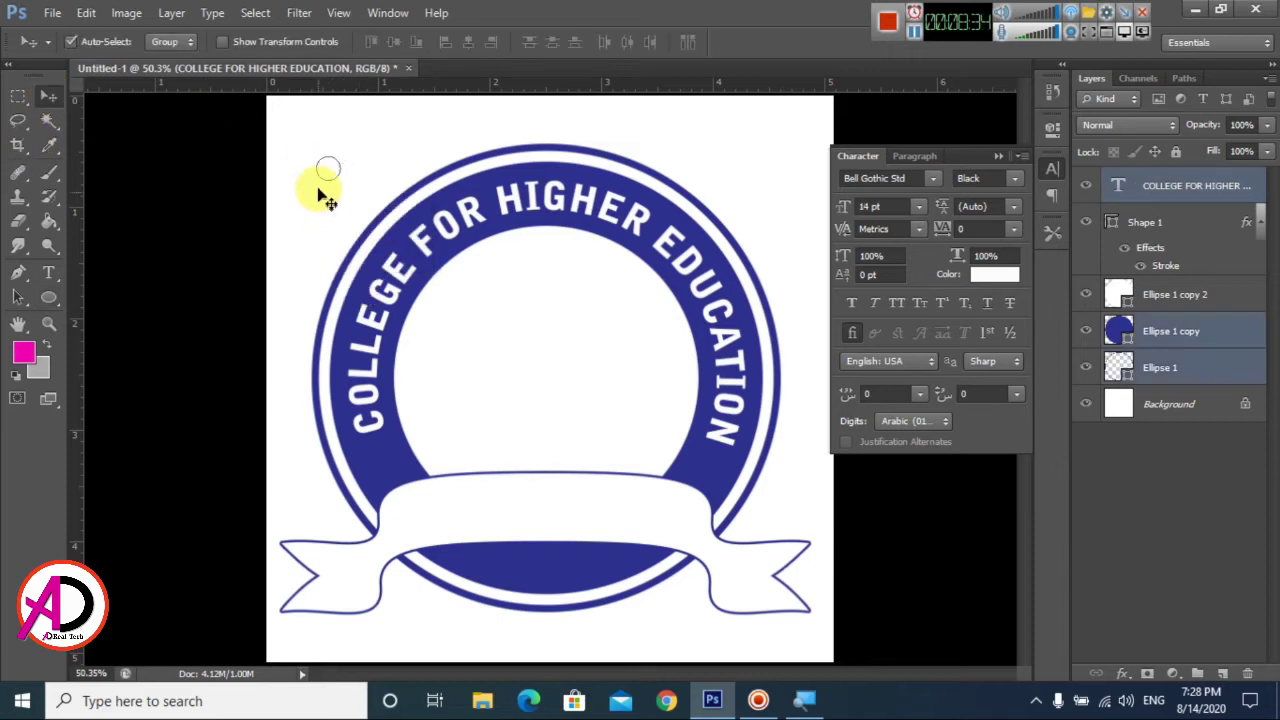
{"action": "left_click", "coordinate": [278, 188]}
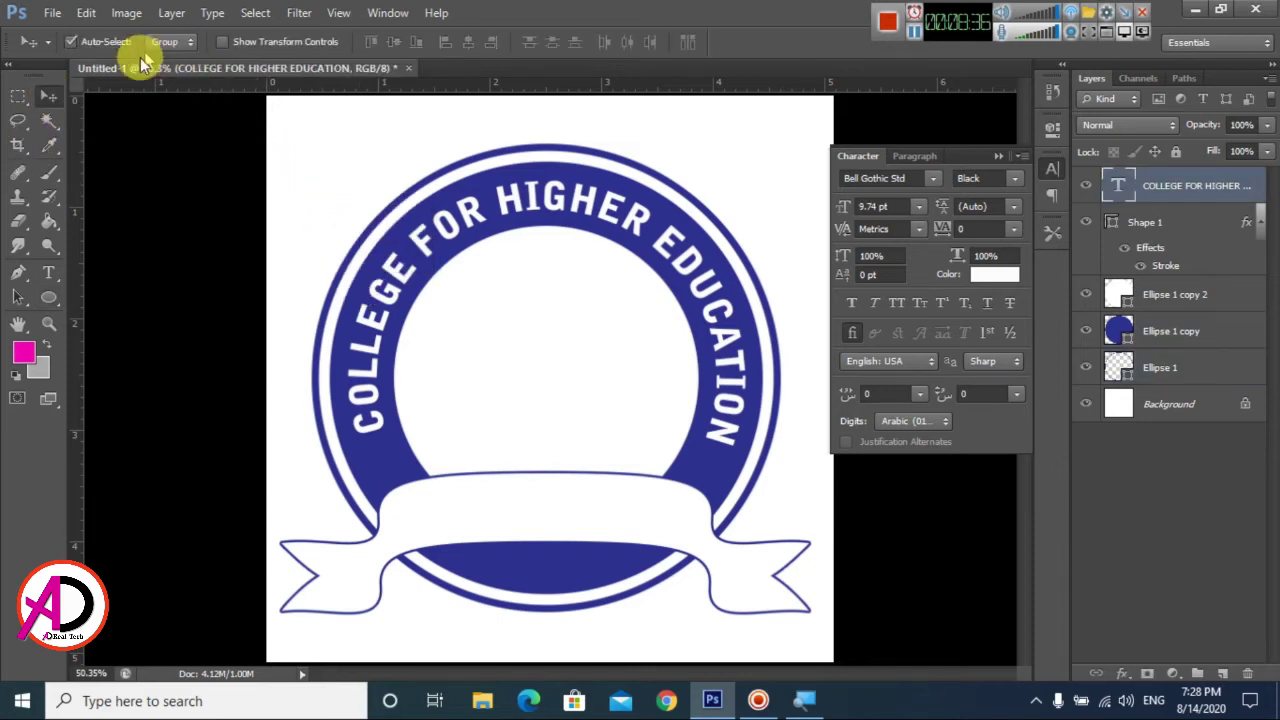
{"action": "left_click", "coordinate": [50, 302]}
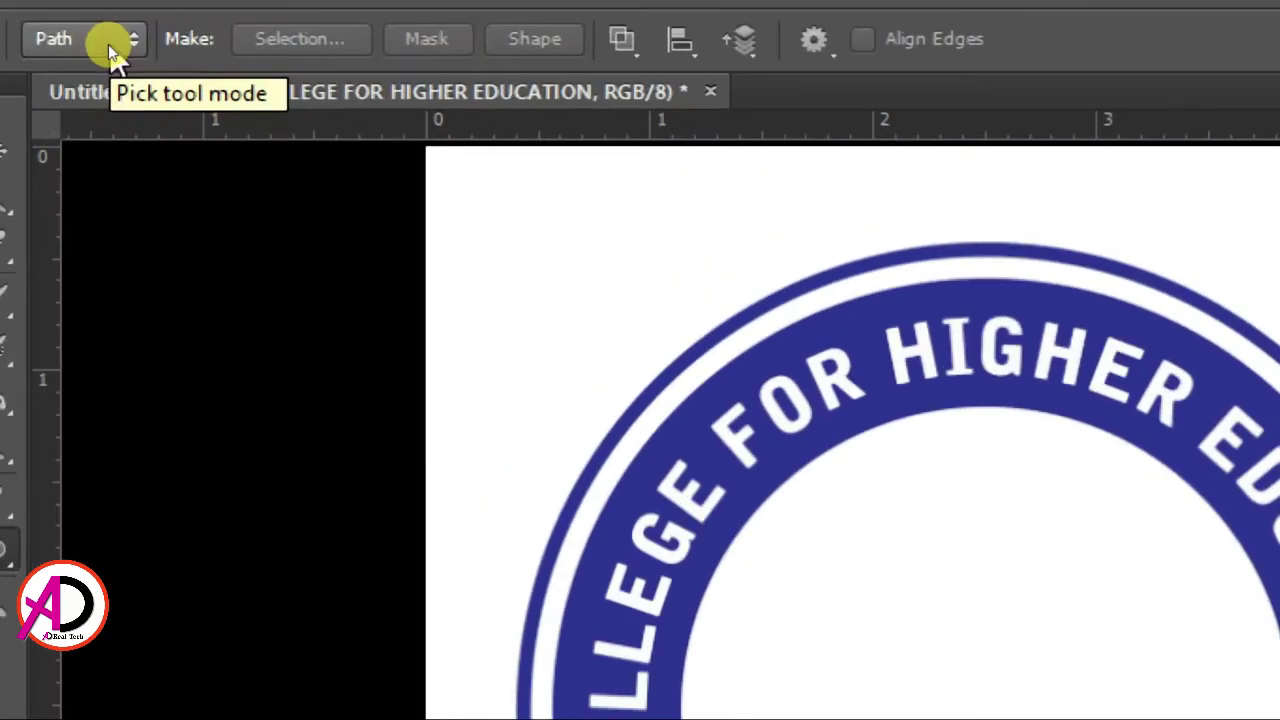
Step: Draw a tiny filled circle at the ring's left end and fill it white
{"action": "left_click", "coordinate": [108, 44]}
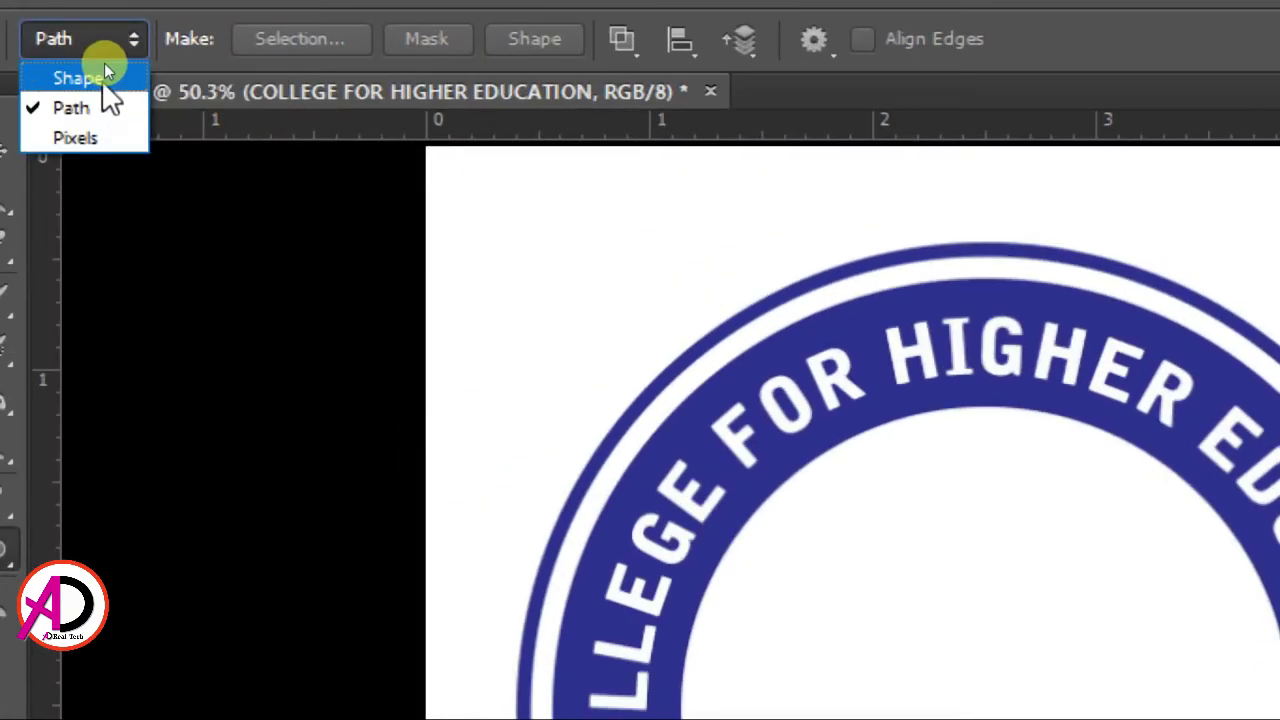
{"action": "left_click", "coordinate": [104, 74]}
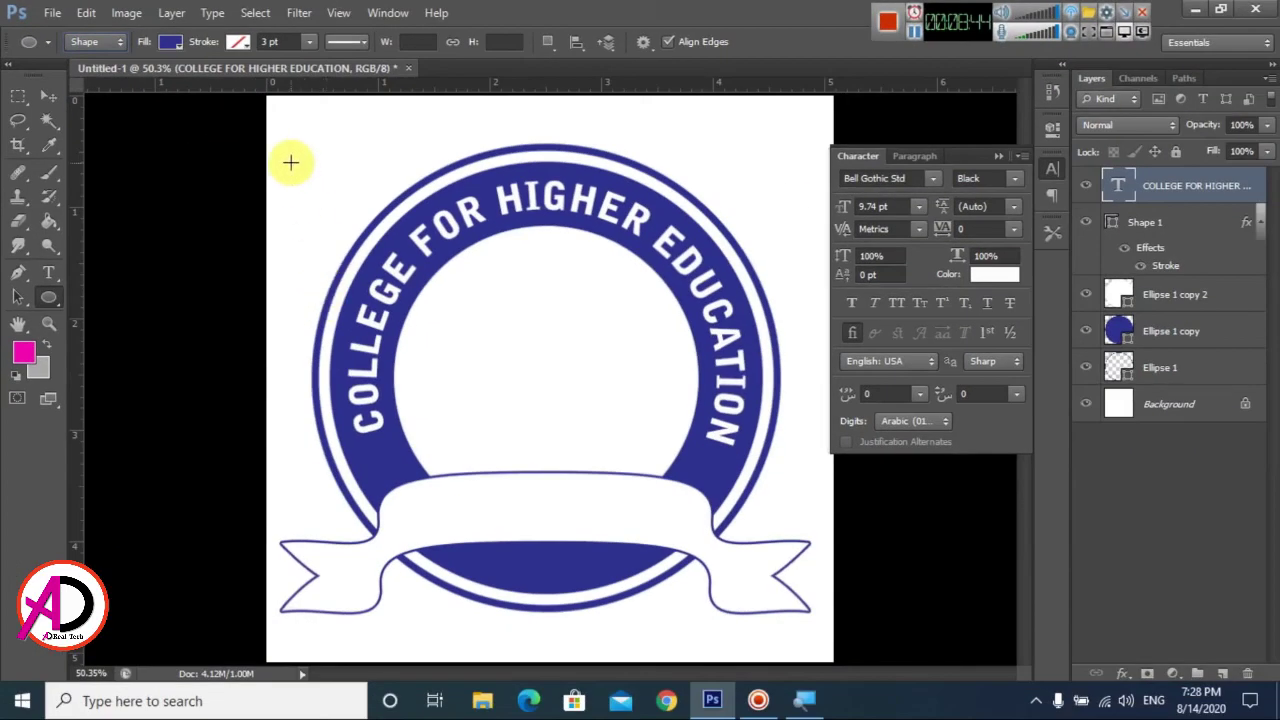
{"action": "mouse_move", "coordinate": [294, 162]}
{"action": "left_mouse_down"}
{"action": "mouse_move", "coordinate": [318, 181]}
{"action": "mouse_move", "coordinate": [381, 461]}
{"action": "left_mouse_up"}
{"action": "left_click", "coordinate": [45, 95]}
{"action": "double_click", "coordinate": [1118, 188]}
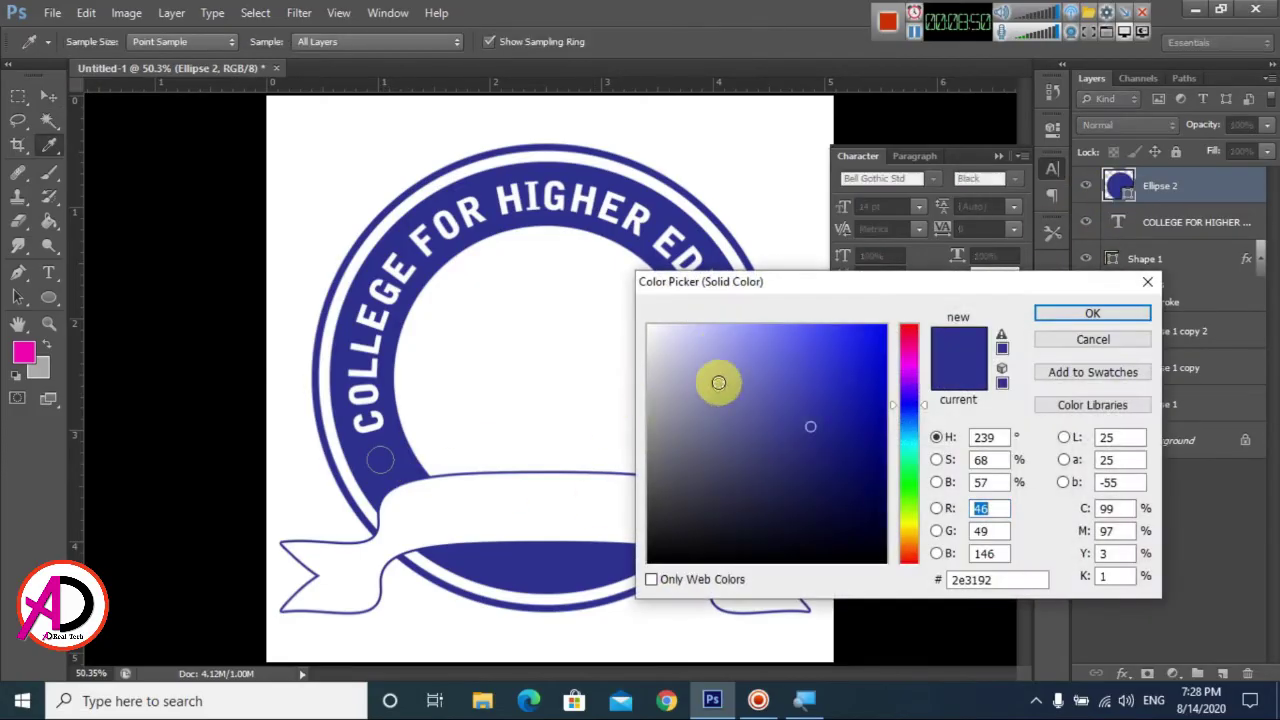
{"action": "left_click", "coordinate": [563, 271]}
{"action": "left_click", "coordinate": [1090, 314]}
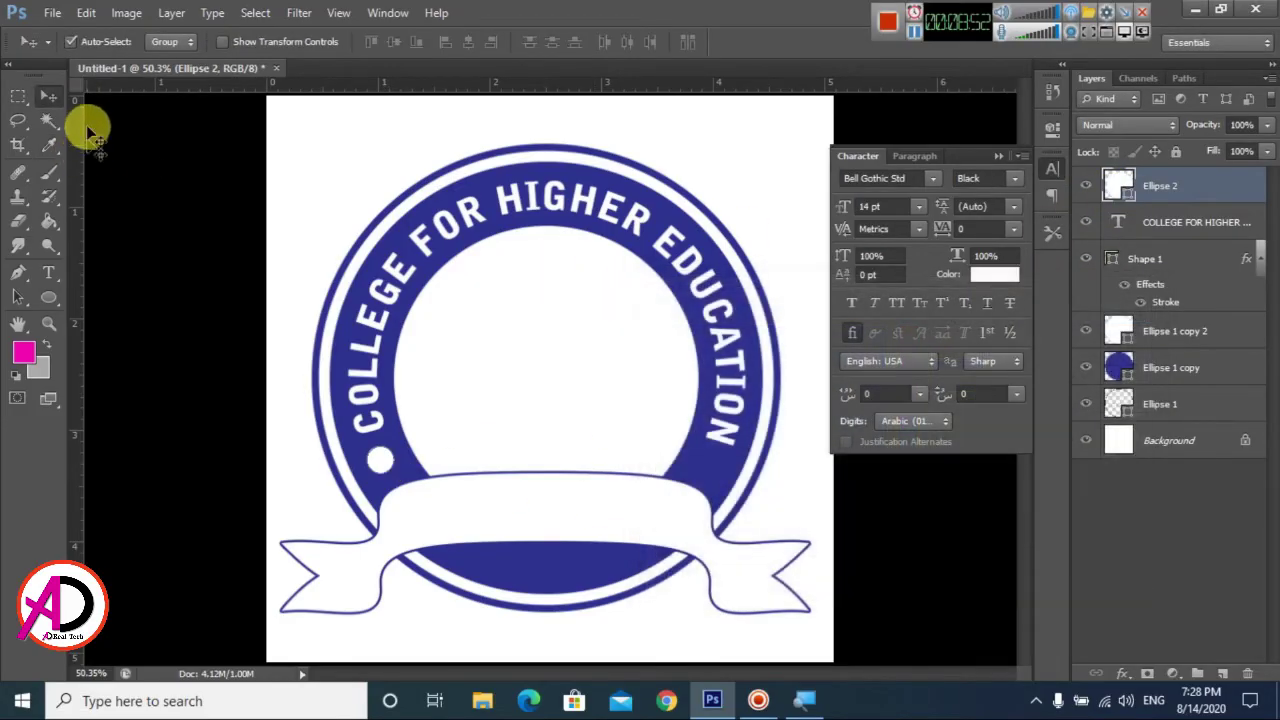
Step: Alt-drag a copy of the white dot to the ring's right end
{"action": "left_click_drag", "start_coordinate": [384, 460], "coordinate": [716, 500]}
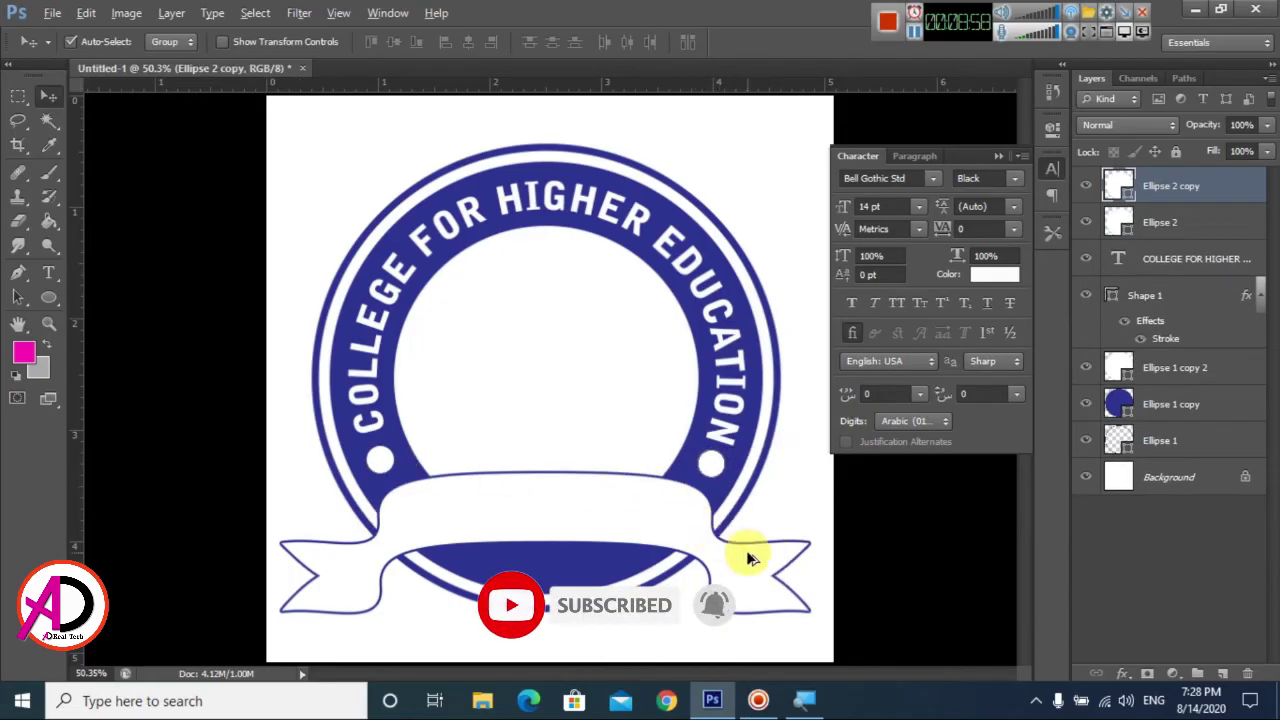
{"action": "scroll", "coordinate": [775, 566], "scroll_direction": "down", "scroll_amount": 2}
{"action": "scroll", "coordinate": [760, 562], "scroll_direction": "down", "scroll_amount": 1}
{"action": "scroll", "coordinate": [745, 560], "scroll_direction": "down", "scroll_amount": 1}
{"action": "scroll", "coordinate": [738, 558], "scroll_direction": "up", "scroll_amount": 3}
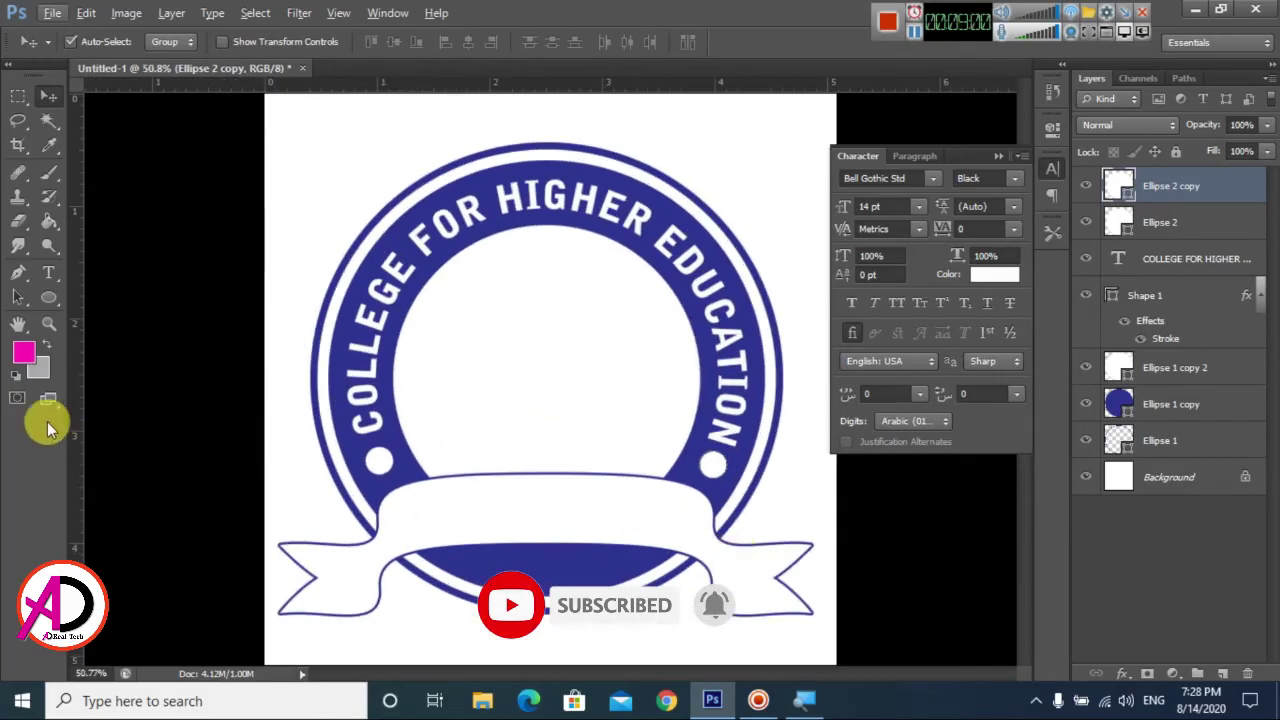
{"action": "left_click", "coordinate": [48, 272]}
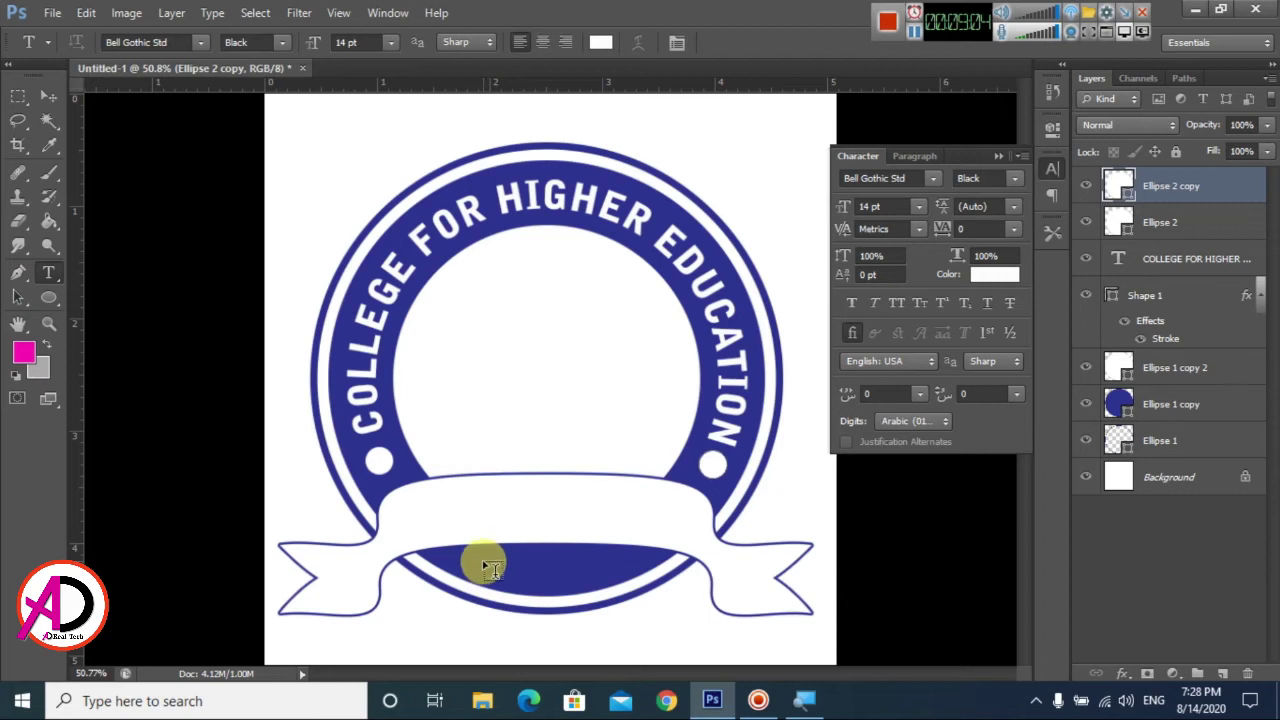
Step: Type ESTD: 1996 in the navy band, then shrink and nudge it to fit below the ribbon
{"action": "left_click", "coordinate": [485, 564]}
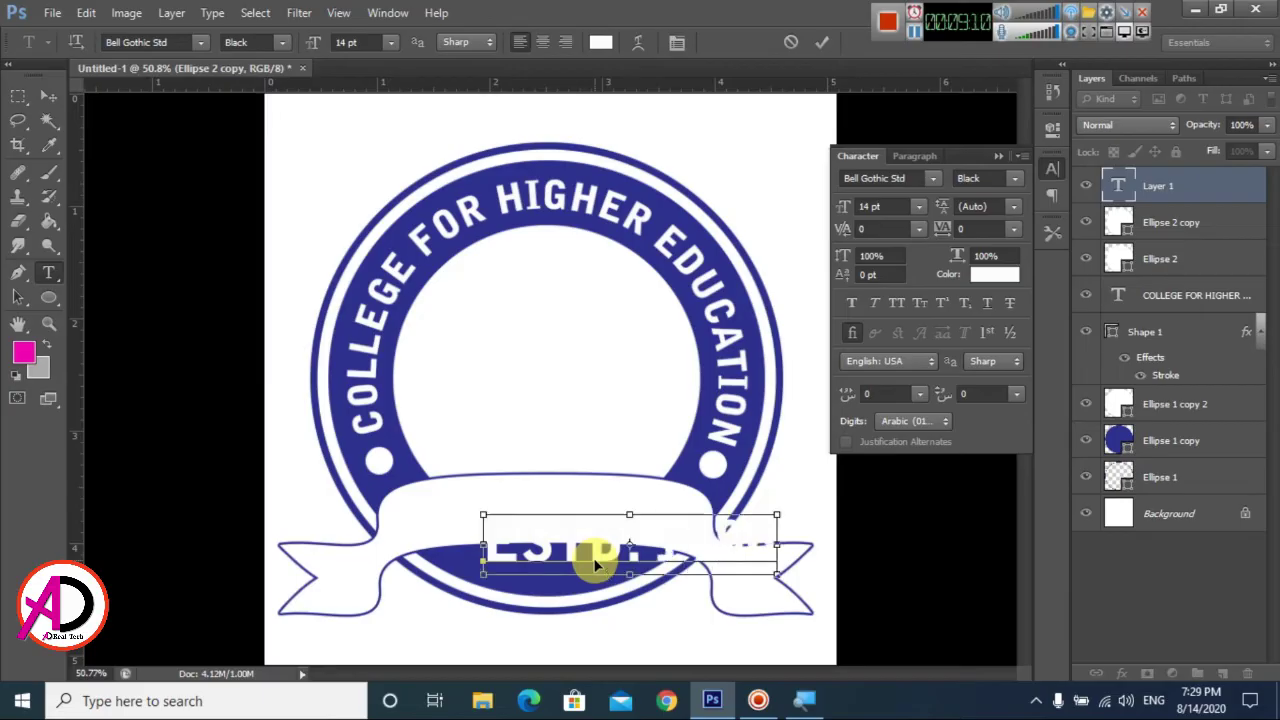
{"action": "key", "text": "ctrl+Return"}
{"action": "key", "text": "v"}
{"action": "key", "text": "ctrl+t"}
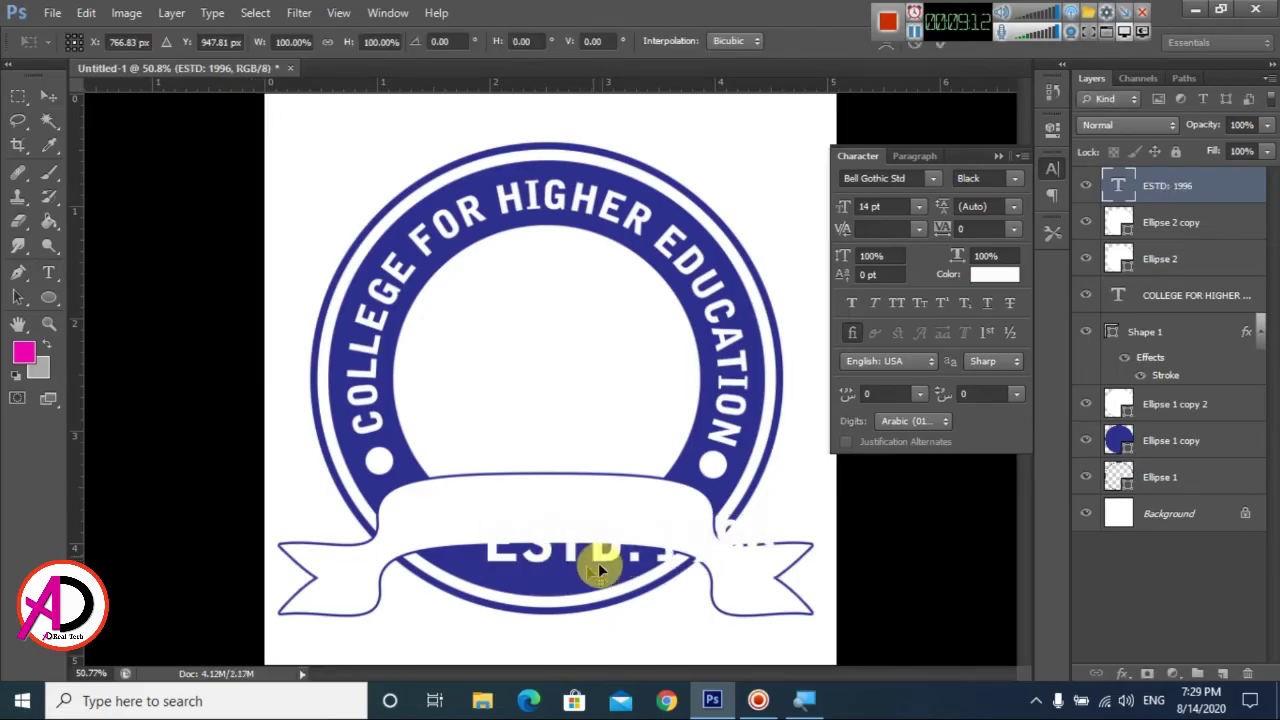
{"action": "mouse_move", "coordinate": [777, 514]}
{"action": "left_mouse_down"}
{"action": "mouse_move", "coordinate": [639, 562]}
{"action": "mouse_move", "coordinate": [628, 550]}
{"action": "mouse_move", "coordinate": [613, 567]}
{"action": "left_mouse_up"}
{"action": "key", "text": "Return"}
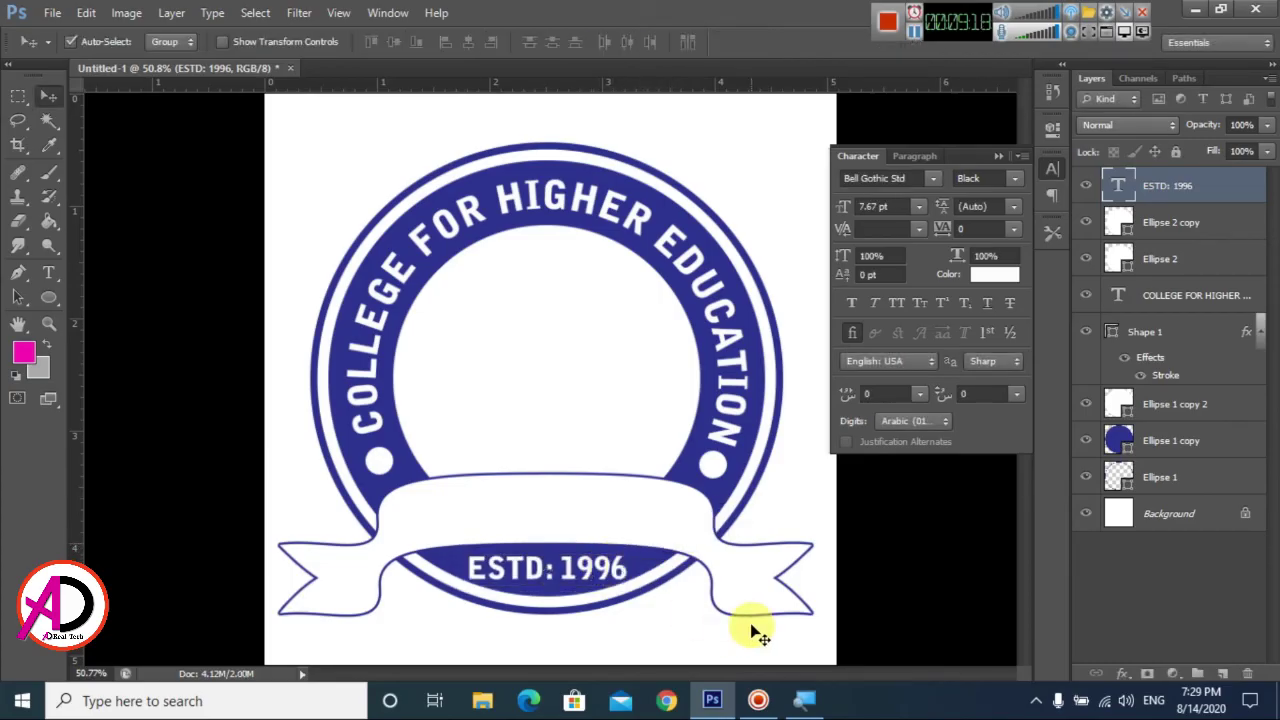
{"action": "key", "text": "Up"}
{"action": "key", "text": "Up"}
{"action": "key", "text": "Up"}
{"action": "key", "text": "Up"}
{"action": "key", "text": "Up"}
{"action": "key", "text": "Up"}
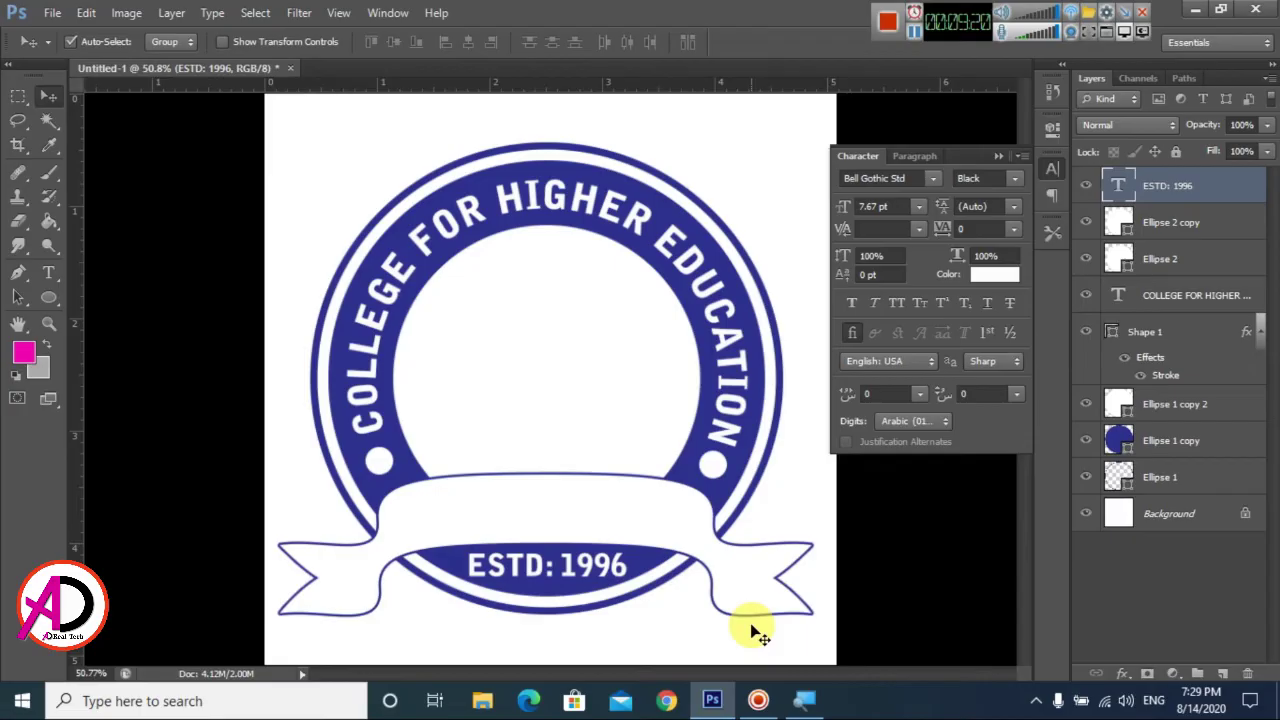
{"action": "scroll", "coordinate": [650, 568], "scroll_direction": "down", "scroll_amount": 2}
{"action": "scroll", "coordinate": [648, 570], "scroll_direction": "up", "scroll_amount": 2}
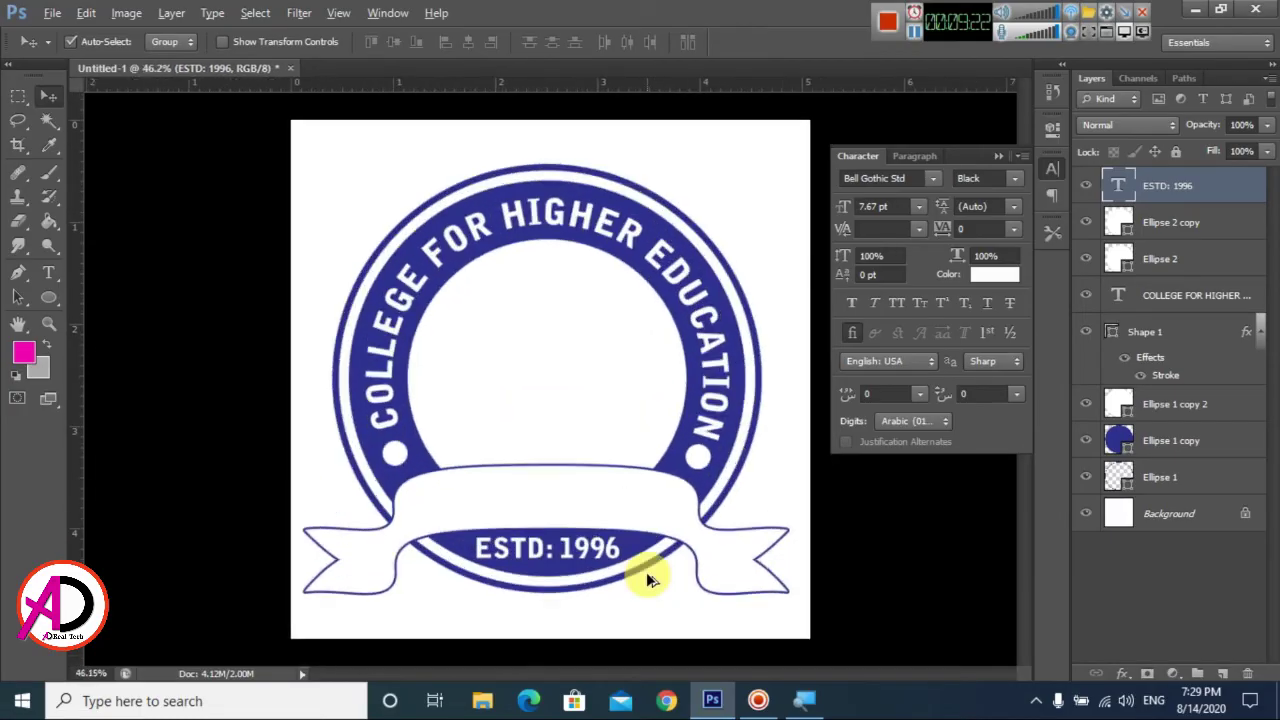
Step: Drag the 'unnamed' open-book image from the Desktop onto the badge and scale it to 18.12%
{"action": "left_click", "coordinate": [483, 701]}
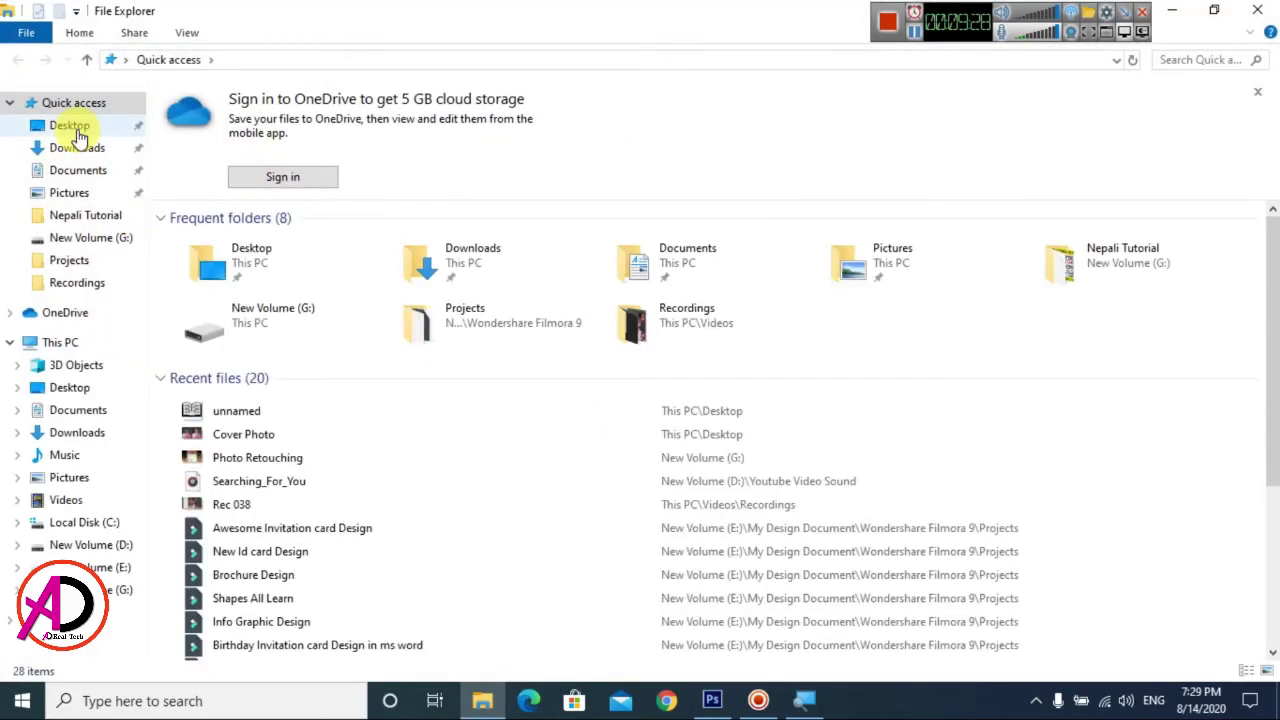
{"action": "left_click", "coordinate": [70, 125]}
{"action": "mouse_move", "coordinate": [818, 250]}
{"action": "left_mouse_down"}
{"action": "mouse_move", "coordinate": [712, 710]}
{"action": "mouse_move", "coordinate": [536, 308]}
{"action": "mouse_move", "coordinate": [574, 325]}
{"action": "left_mouse_up"}
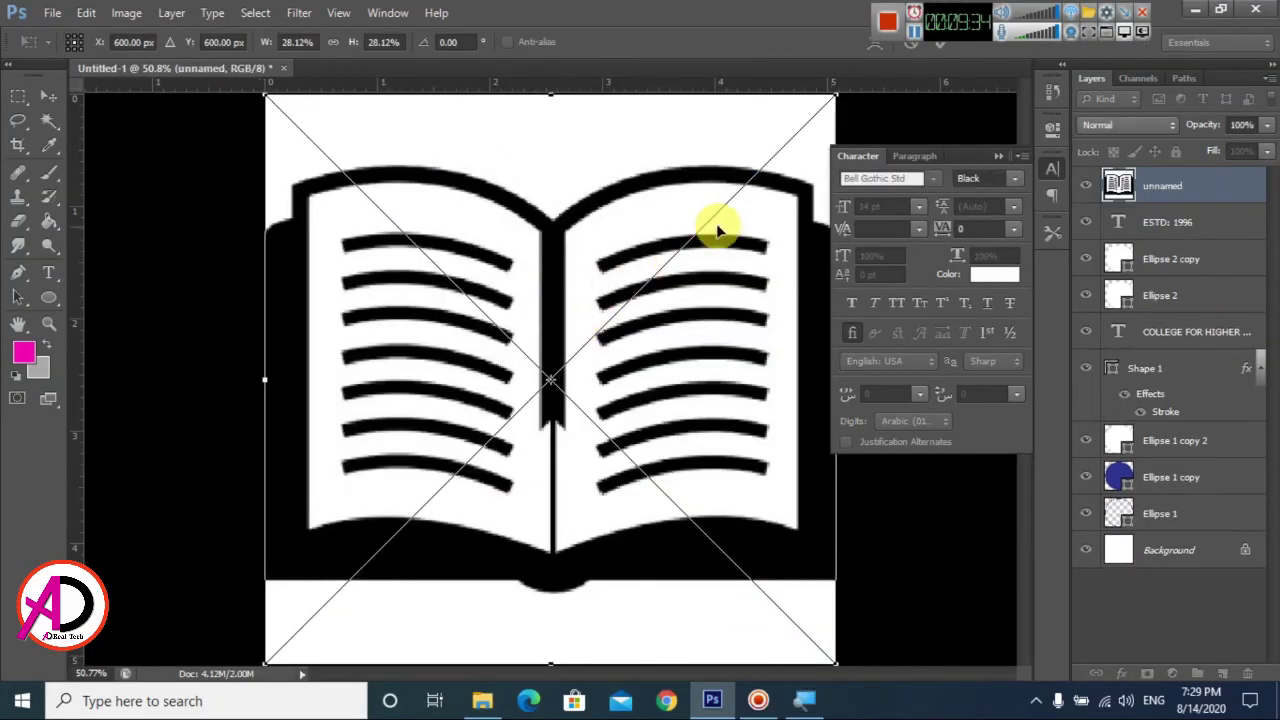
{"action": "left_click_drag", "start_coordinate": [836, 96], "coordinate": [738, 178]}
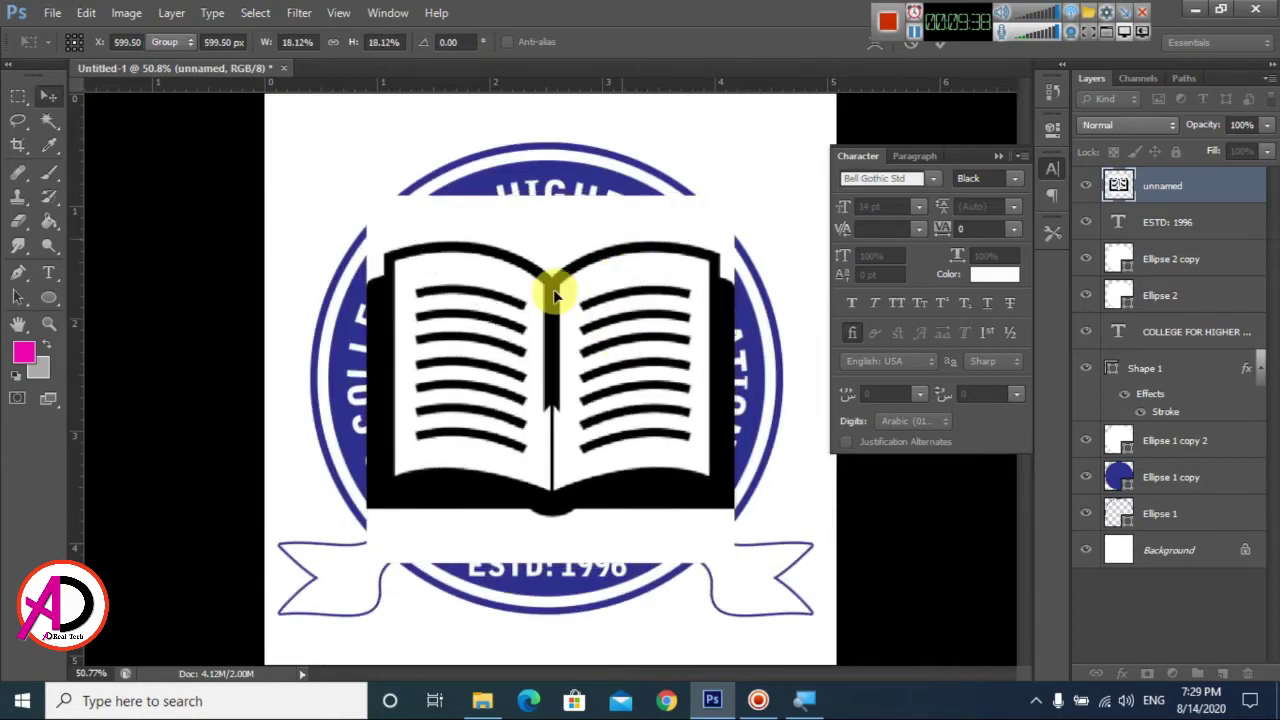
{"action": "key", "text": "Return"}
{"action": "key", "text": "w"}
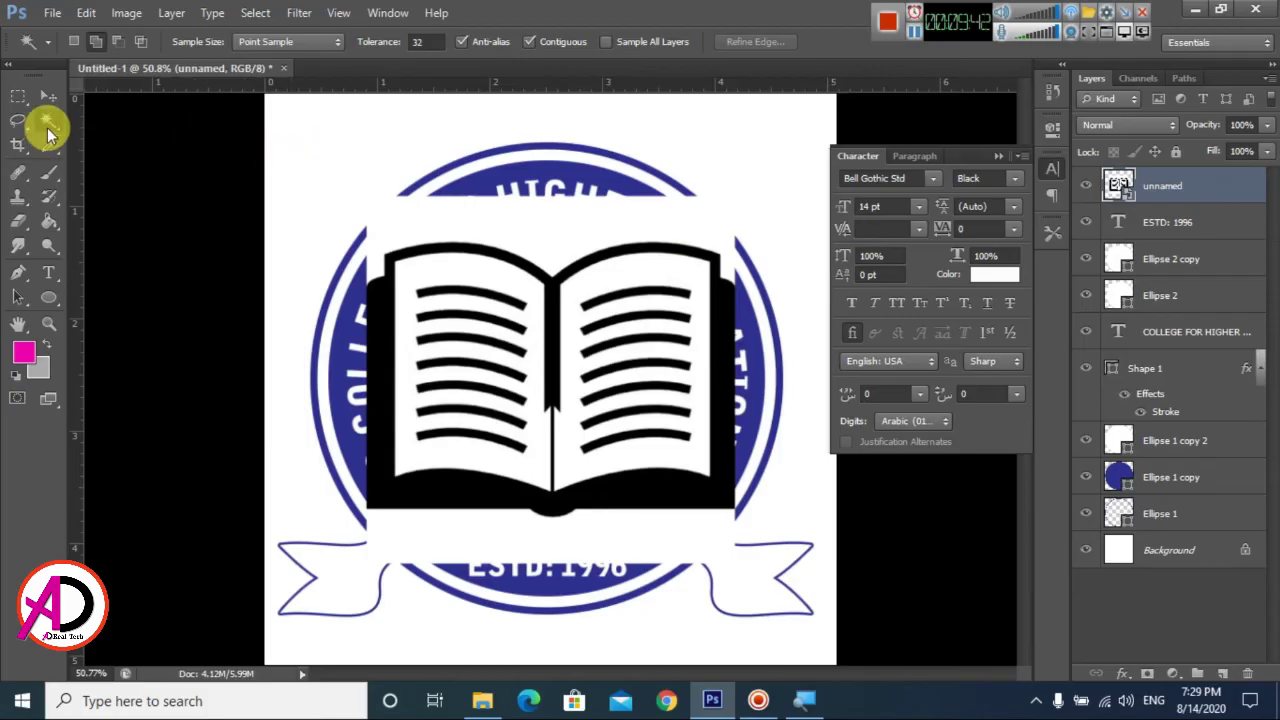
Step: Rasterize the book layer and erase the white strips above and below the book
{"action": "right_click", "coordinate": [47, 121]}
{"action": "left_click", "coordinate": [125, 136]}
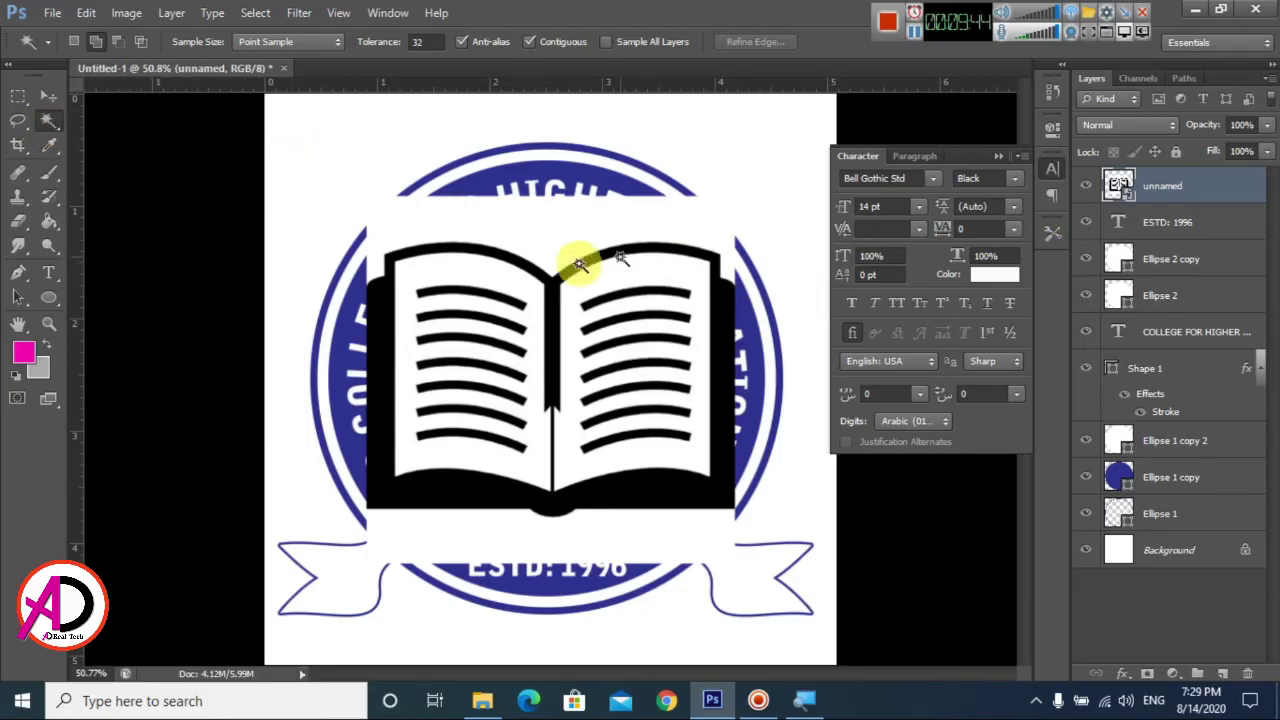
{"action": "left_click", "coordinate": [520, 228]}
{"action": "left_click", "coordinate": [491, 543], "text": "shift"}
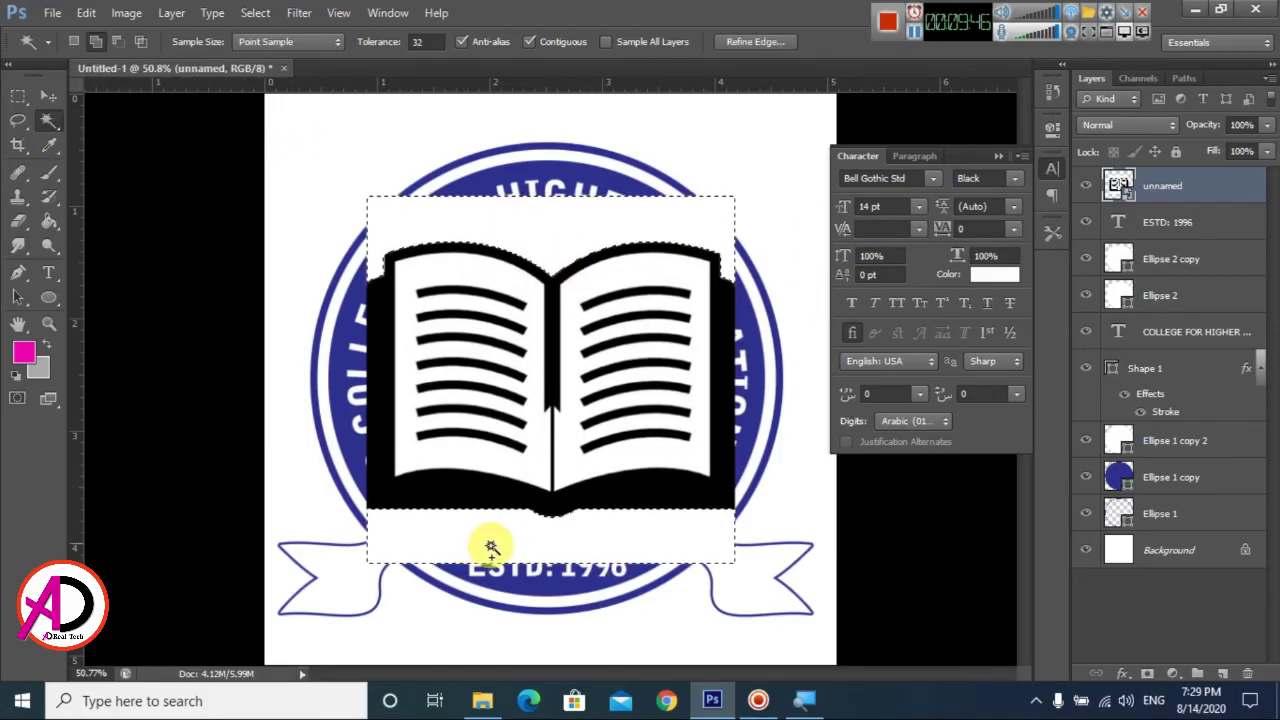
{"action": "key", "text": "Delete"}
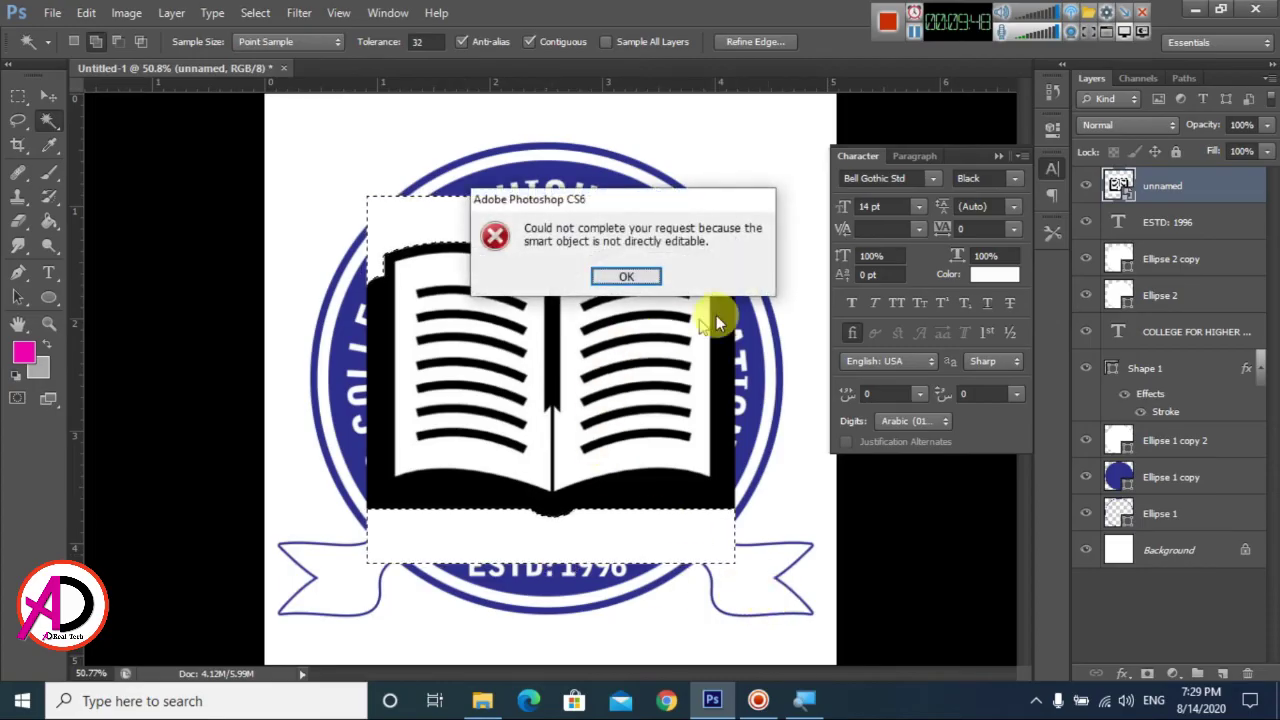
{"action": "key", "text": "Return"}
{"action": "right_click", "coordinate": [1249, 186]}
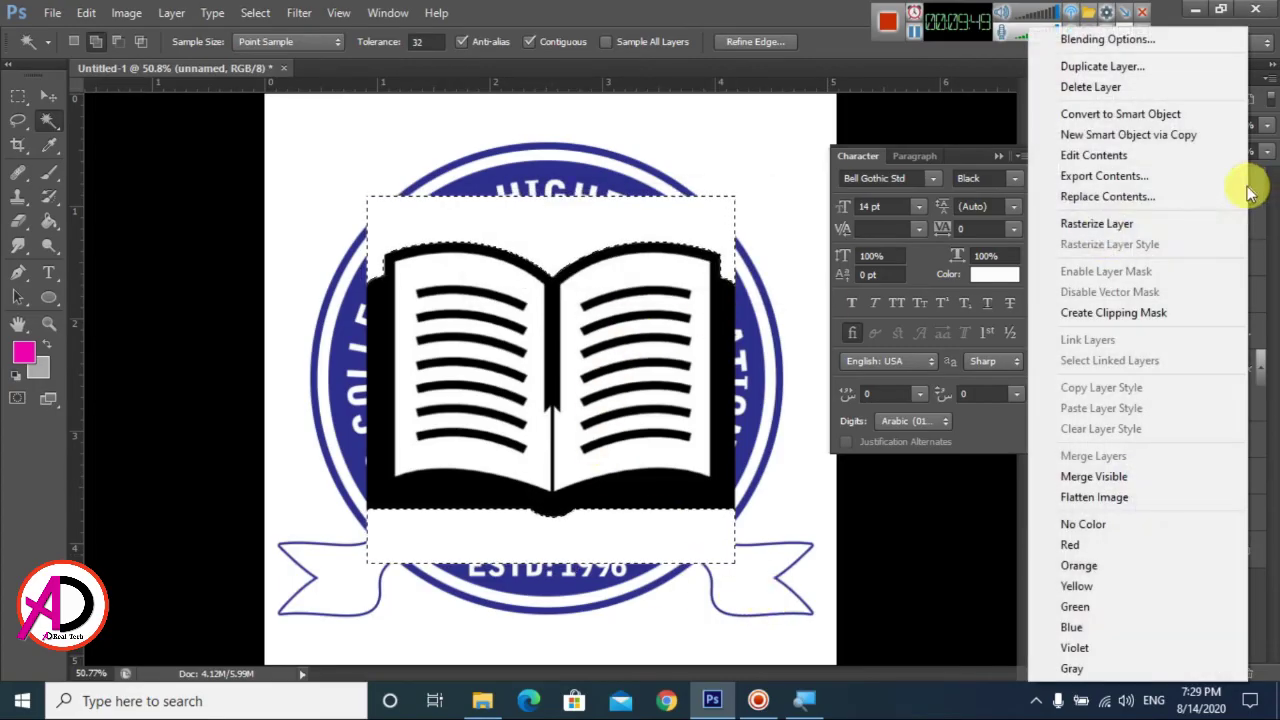
{"action": "left_click", "coordinate": [1090, 223]}
{"action": "key", "text": "Delete"}
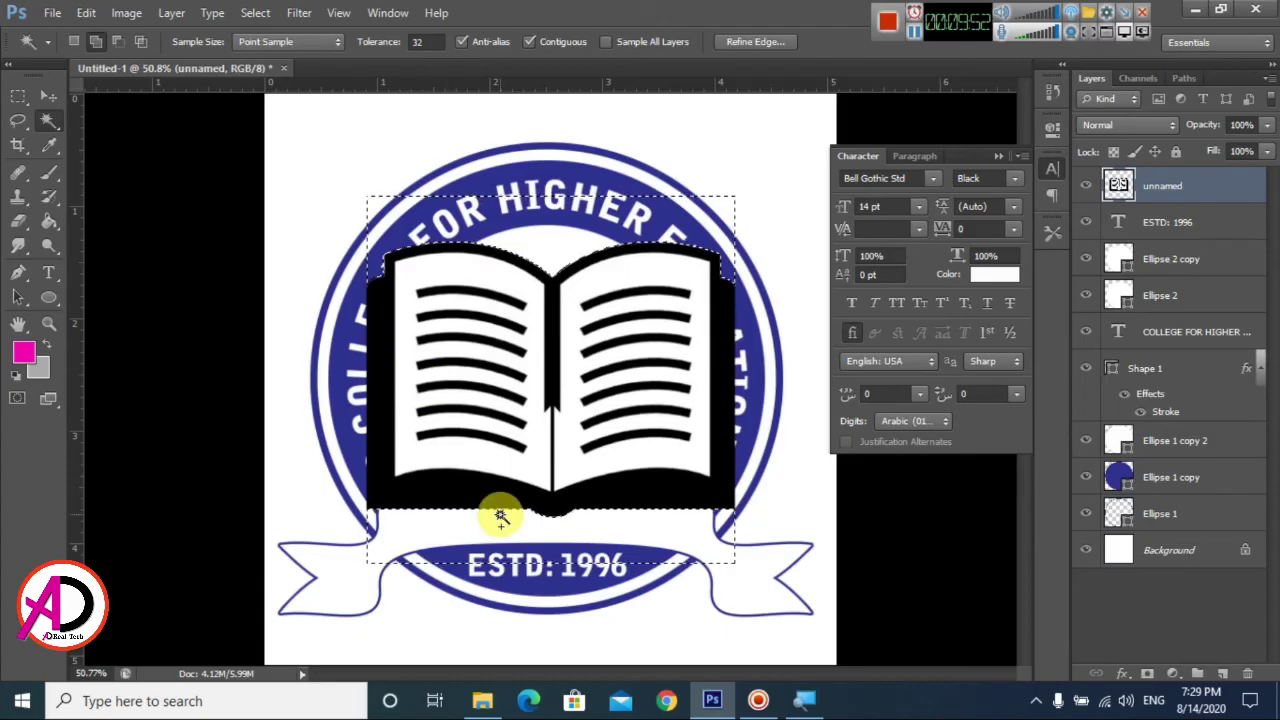
{"action": "key", "text": "ctrl+d"}
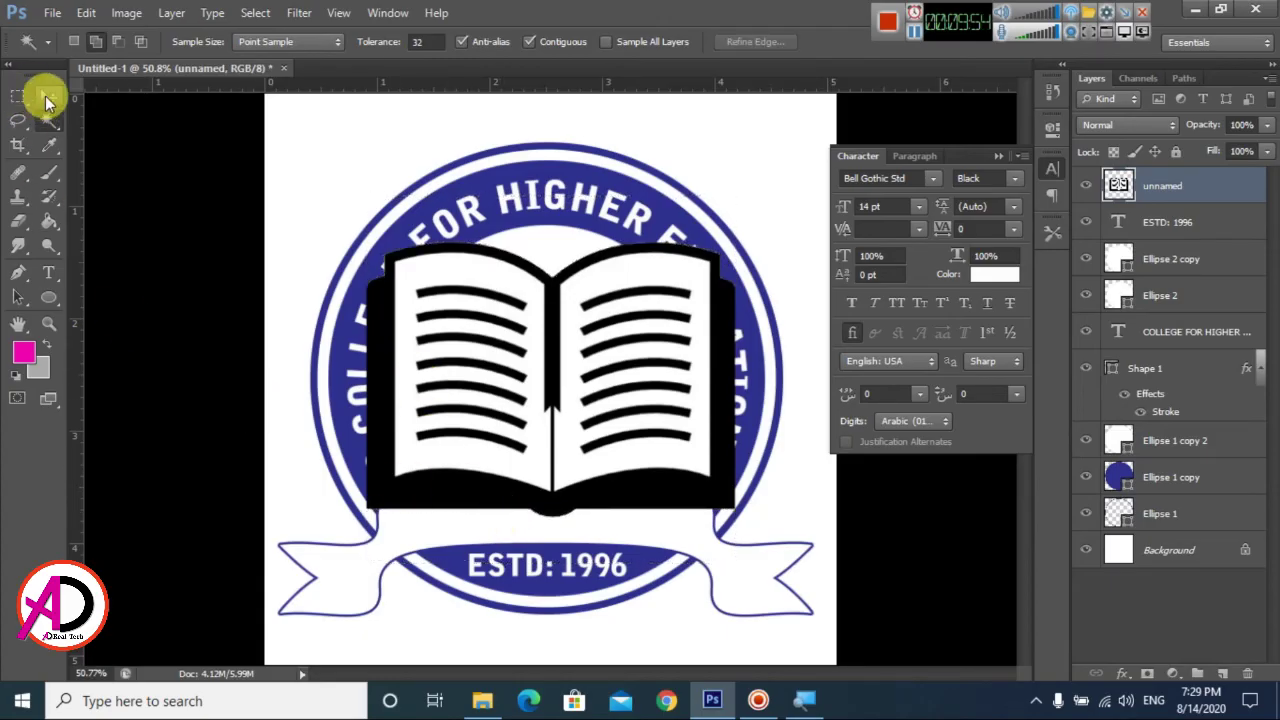
Step: Scale the book icon to about 63% and nudge it slightly left
{"action": "left_click", "coordinate": [47, 96]}
{"action": "key", "text": "ctrl+t"}
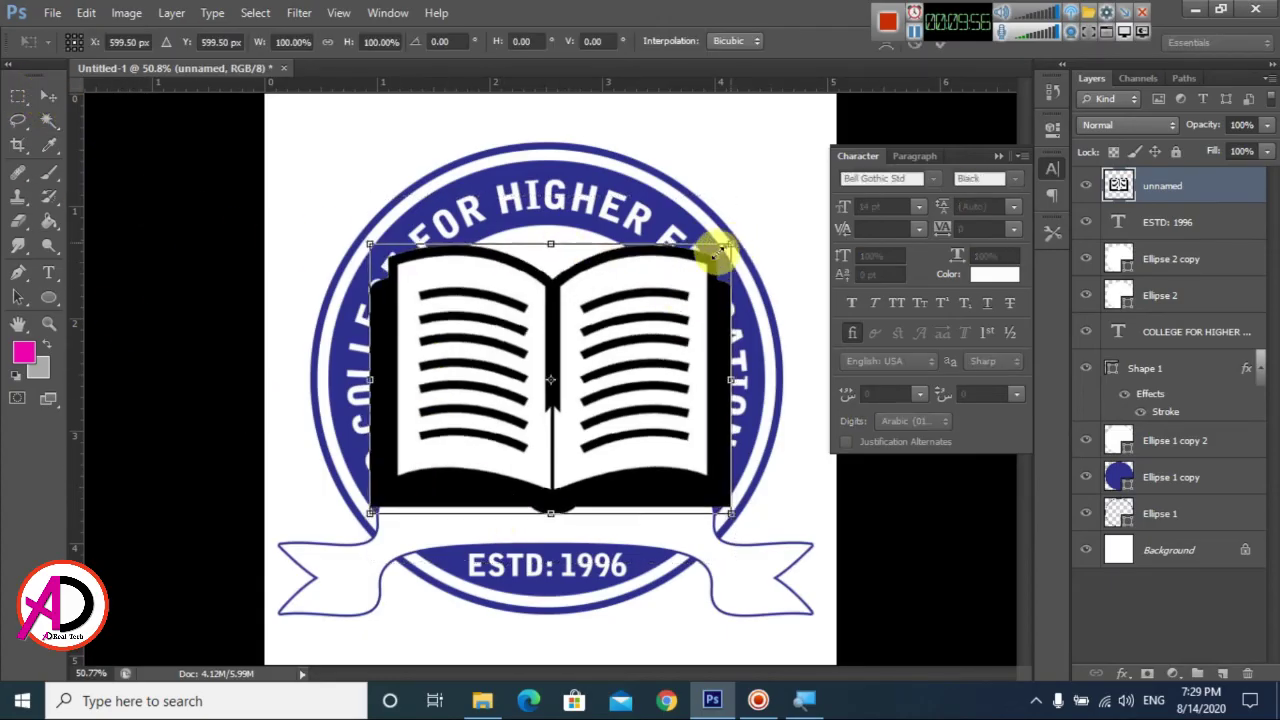
{"action": "left_click_drag", "start_coordinate": [718, 250], "coordinate": [666, 293]}
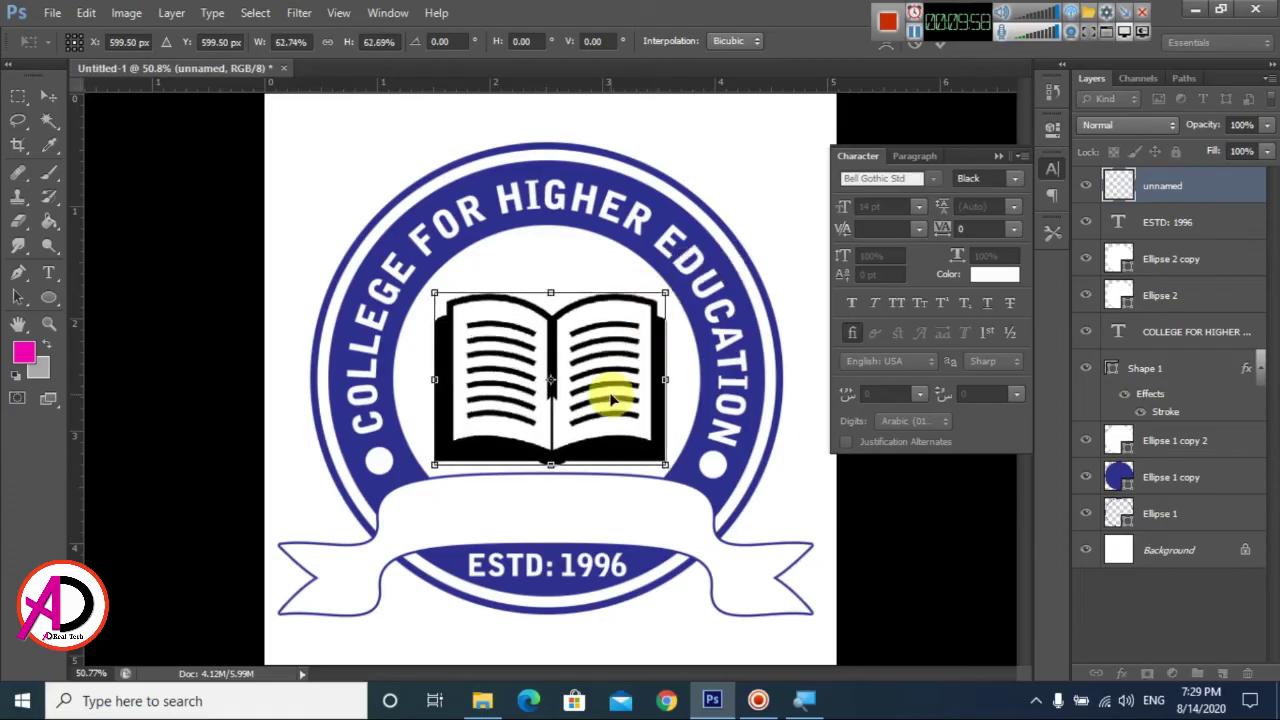
{"action": "left_click_drag", "start_coordinate": [612, 400], "coordinate": [601, 397]}
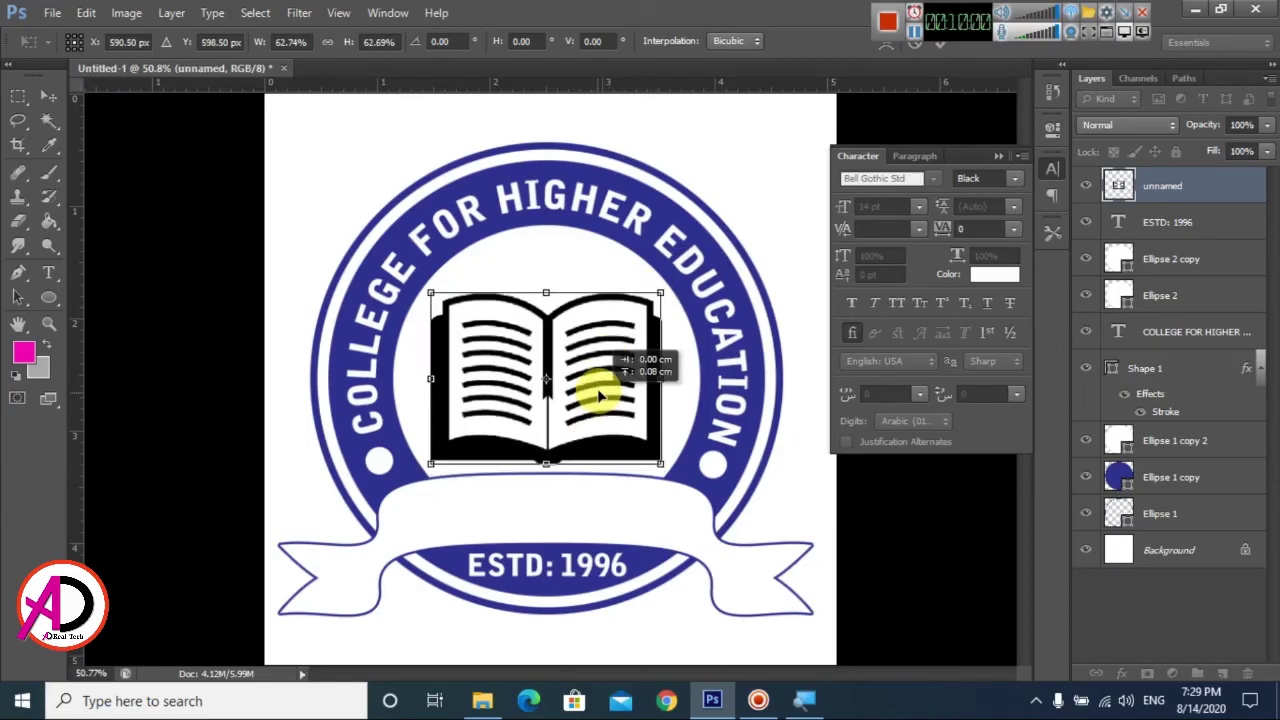
{"action": "key", "text": "Return"}
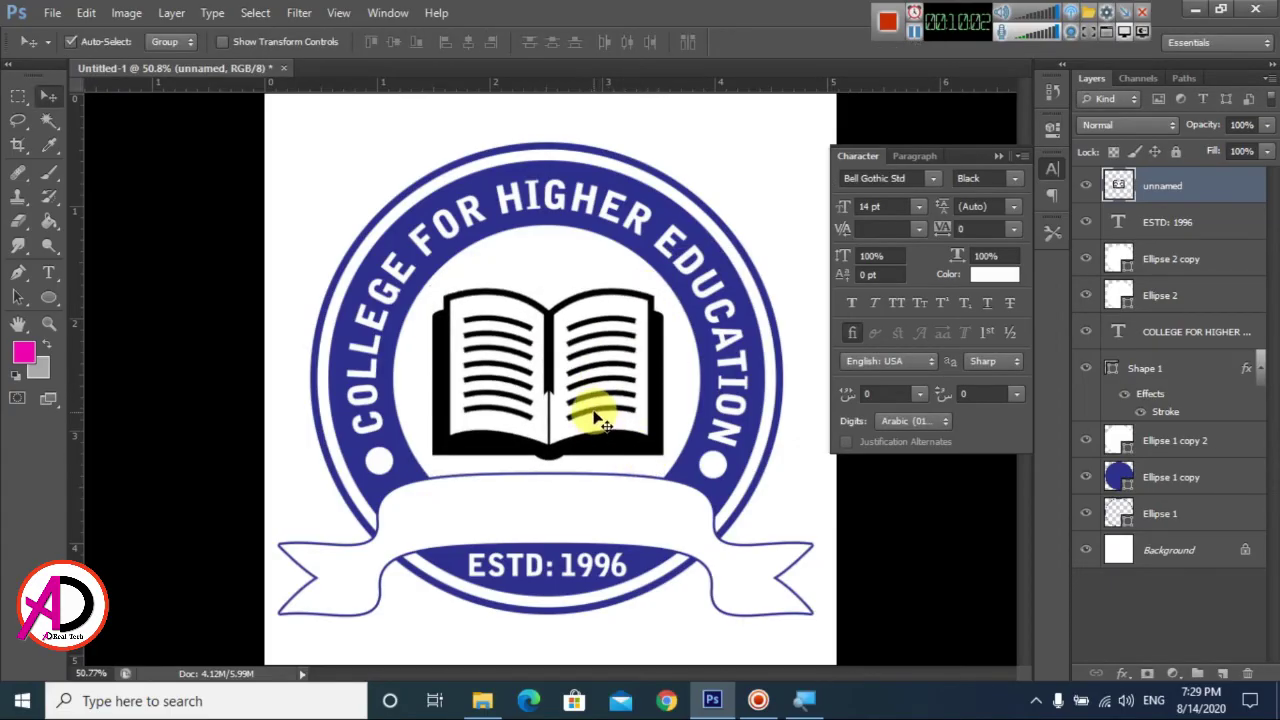
{"action": "left_click_drag", "start_coordinate": [600, 420], "coordinate": [595, 418]}
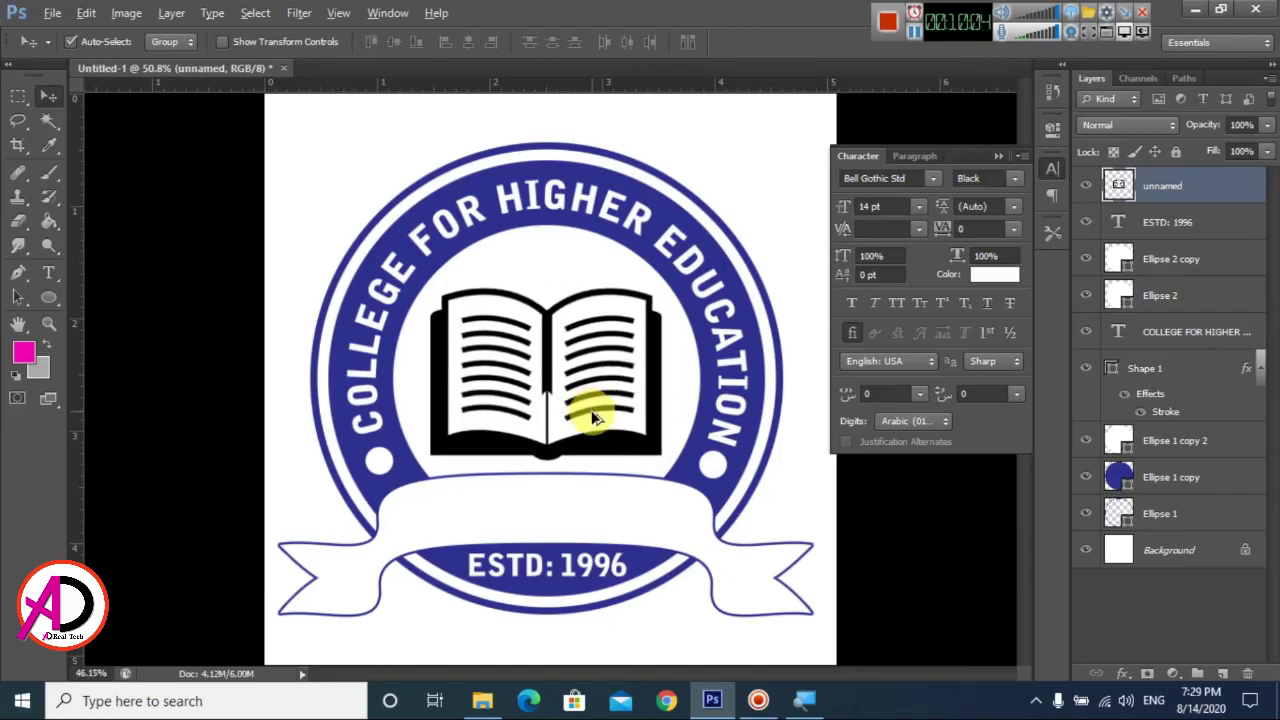
Step: Check the arched college name, then start a new text line near the badge's top left
{"action": "left_click", "coordinate": [659, 318]}
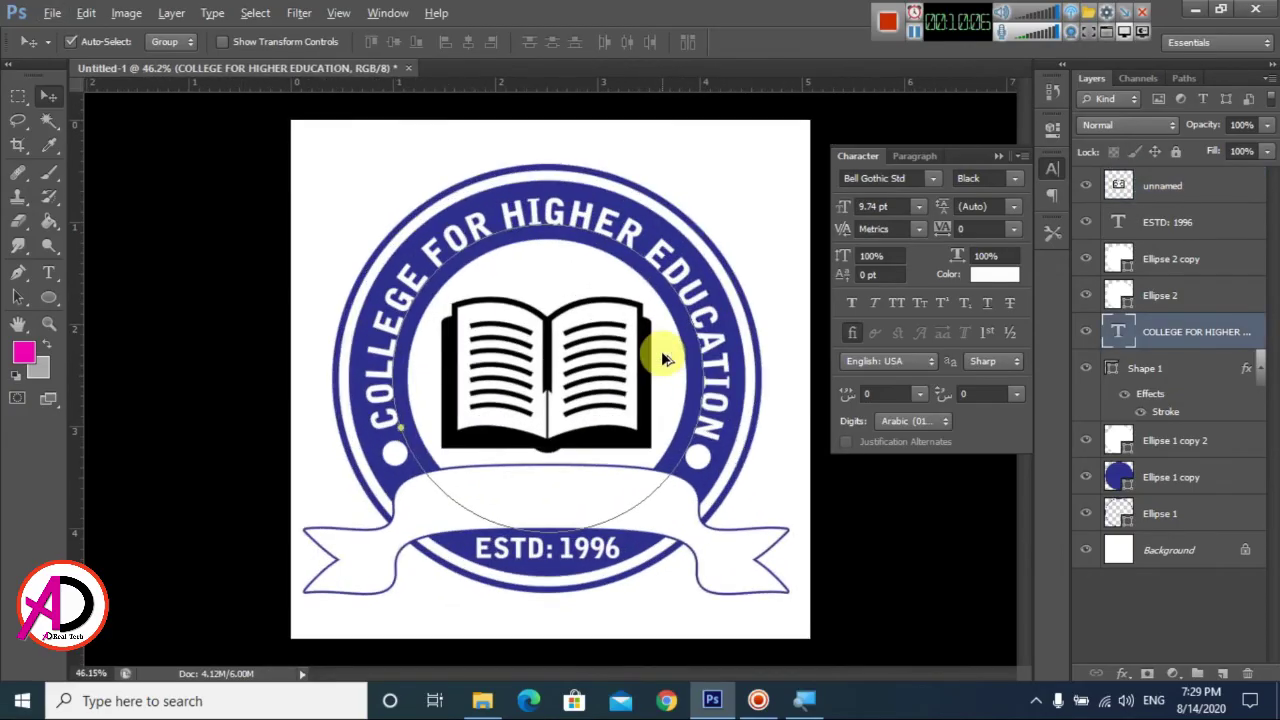
{"action": "left_click", "coordinate": [762, 441]}
{"action": "scroll", "coordinate": [703, 467], "scroll_direction": "up", "scroll_amount": 2}
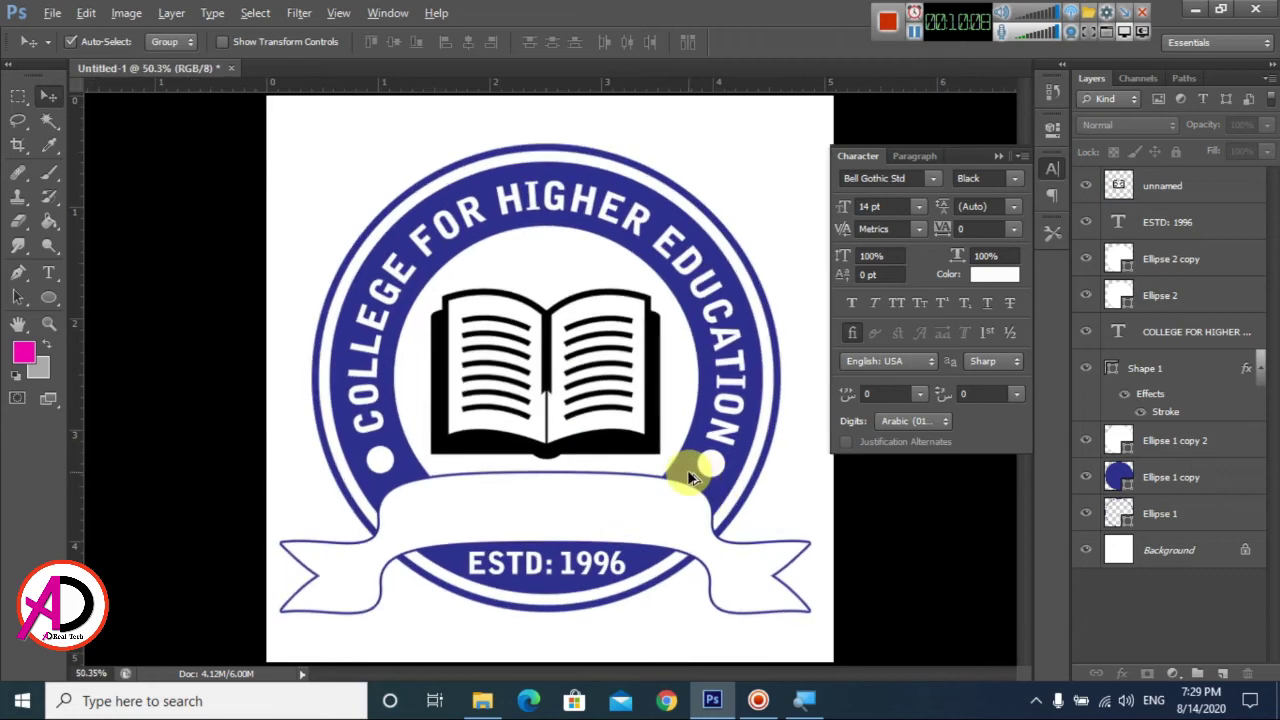
{"action": "scroll", "coordinate": [687, 470], "scroll_direction": "down", "scroll_amount": 2}
{"action": "left_click", "coordinate": [49, 272]}
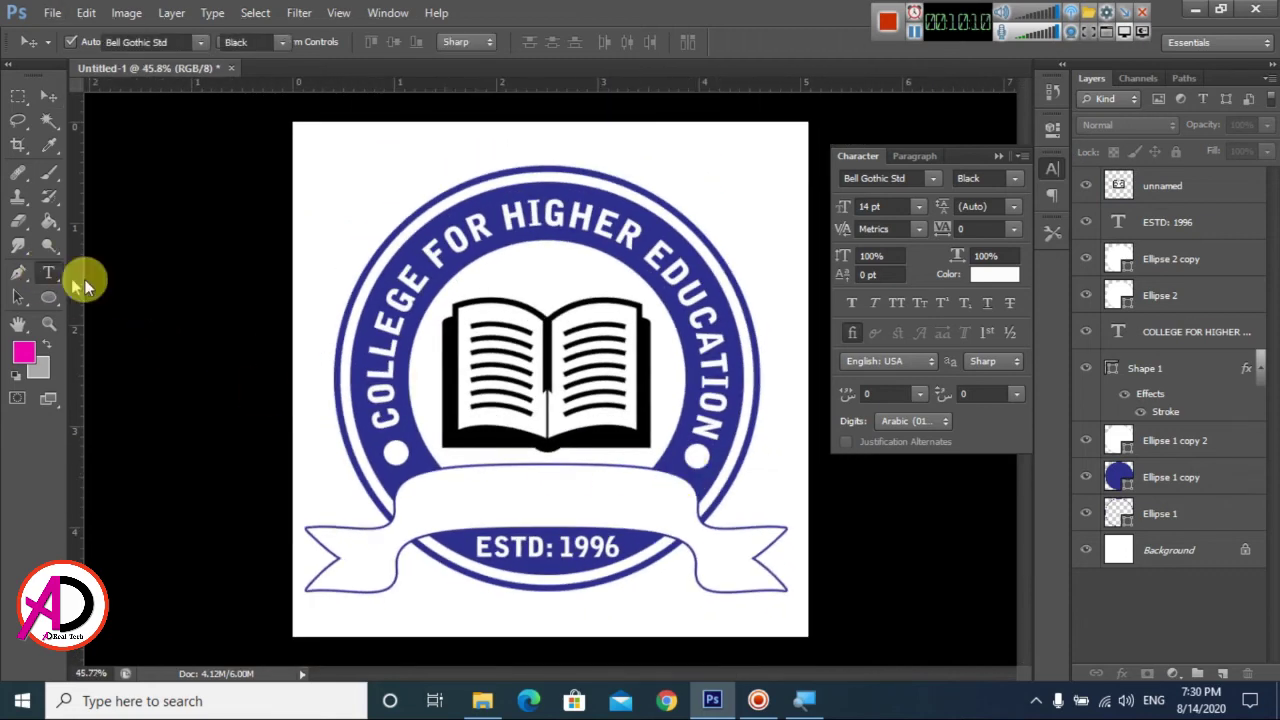
{"action": "left_click", "coordinate": [337, 212]}
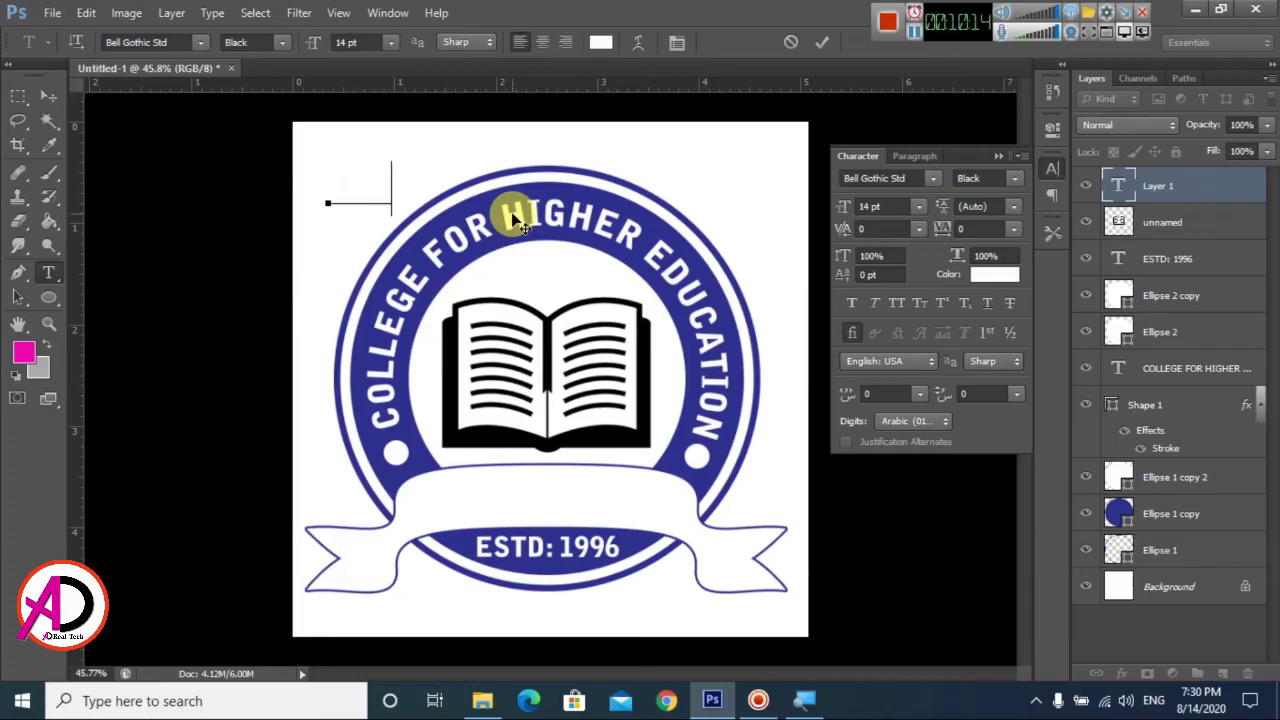
Step: Colour the TODAY text navy #2e3192 and continue typing it to read TODAY'S CHILD FUT
{"action": "key", "text": "ctrl+a"}
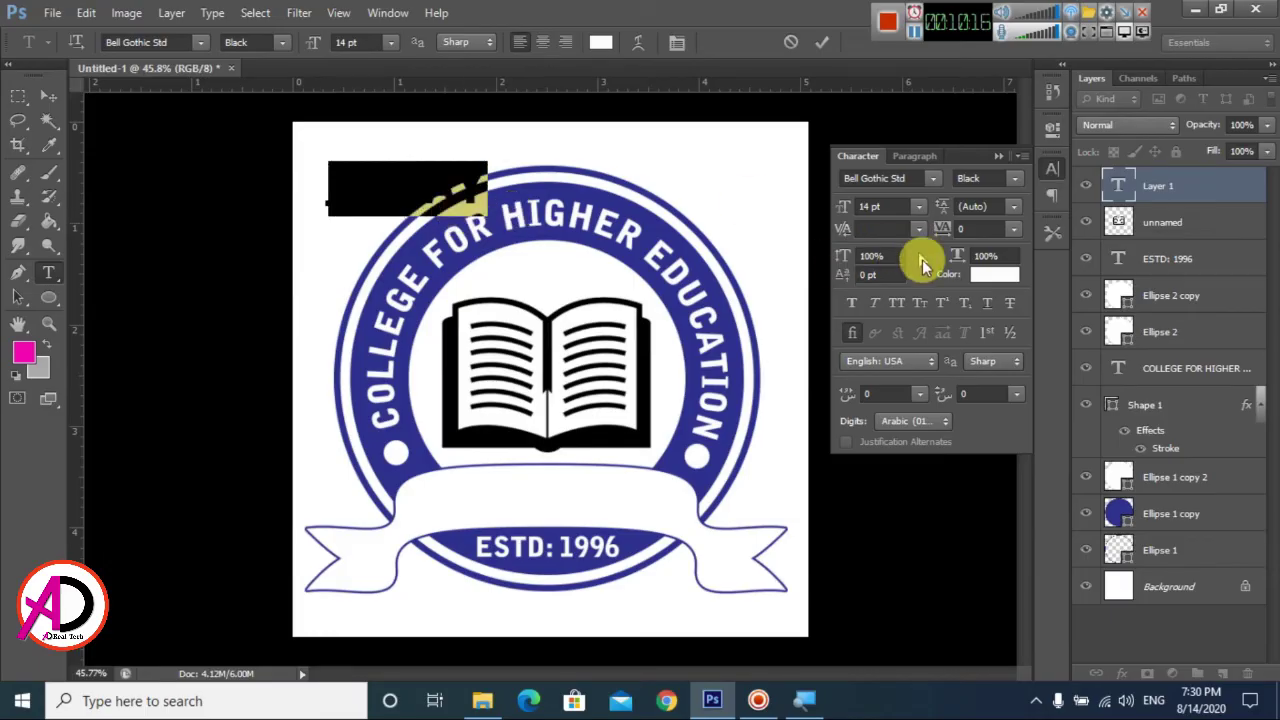
{"action": "left_click", "coordinate": [995, 276]}
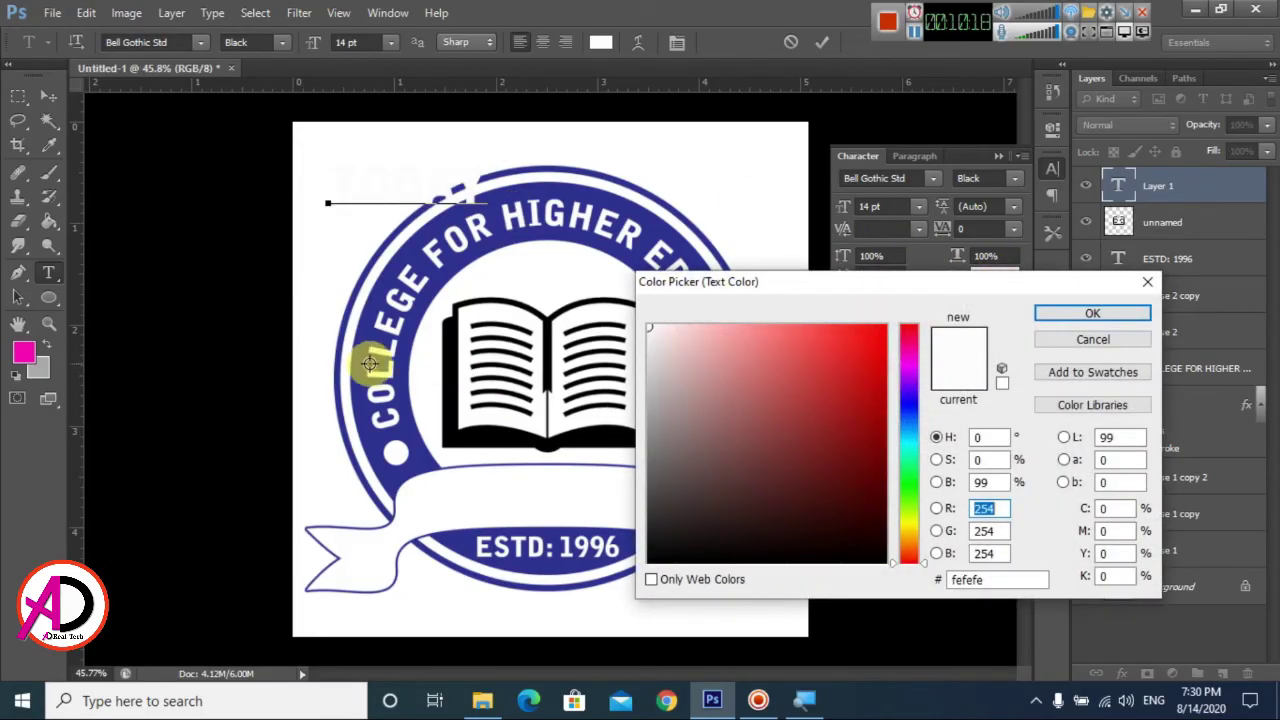
{"action": "left_click", "coordinate": [415, 464]}
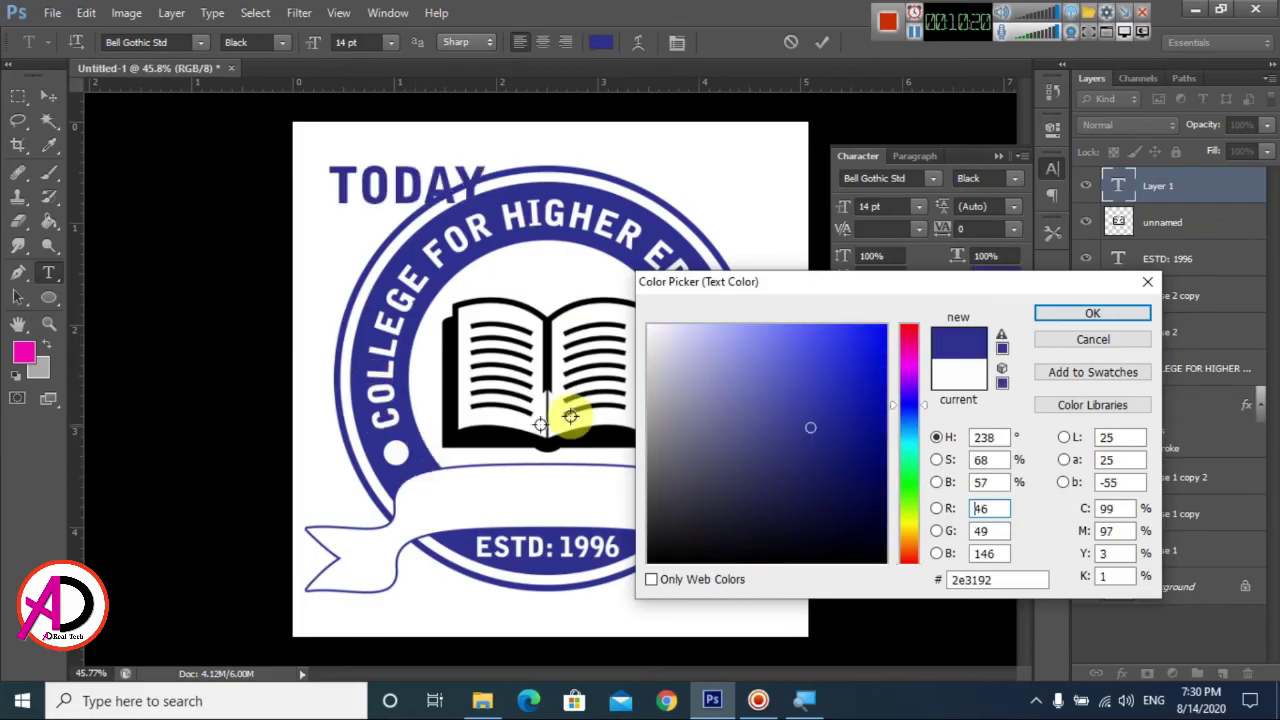
{"action": "left_click", "coordinate": [1089, 316]}
{"action": "left_click", "coordinate": [478, 183]}
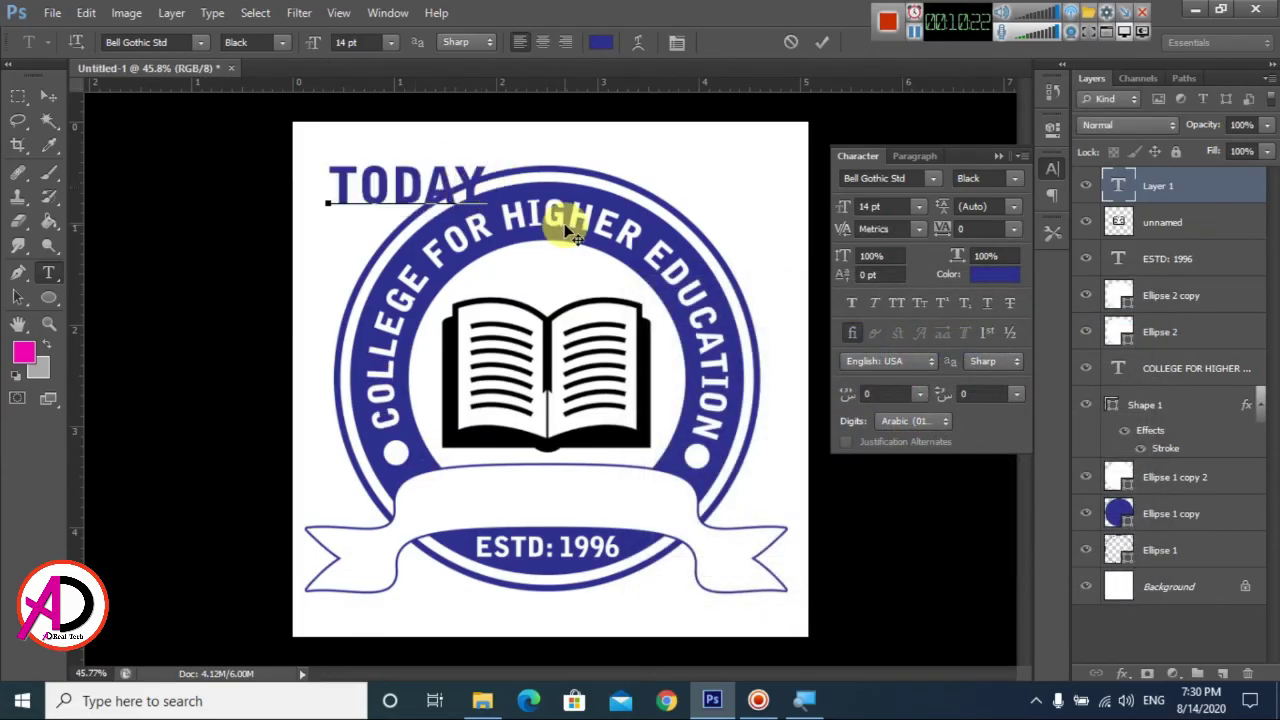
{"action": "type", "text": "'"}
{"action": "type", "text": "S CH"}
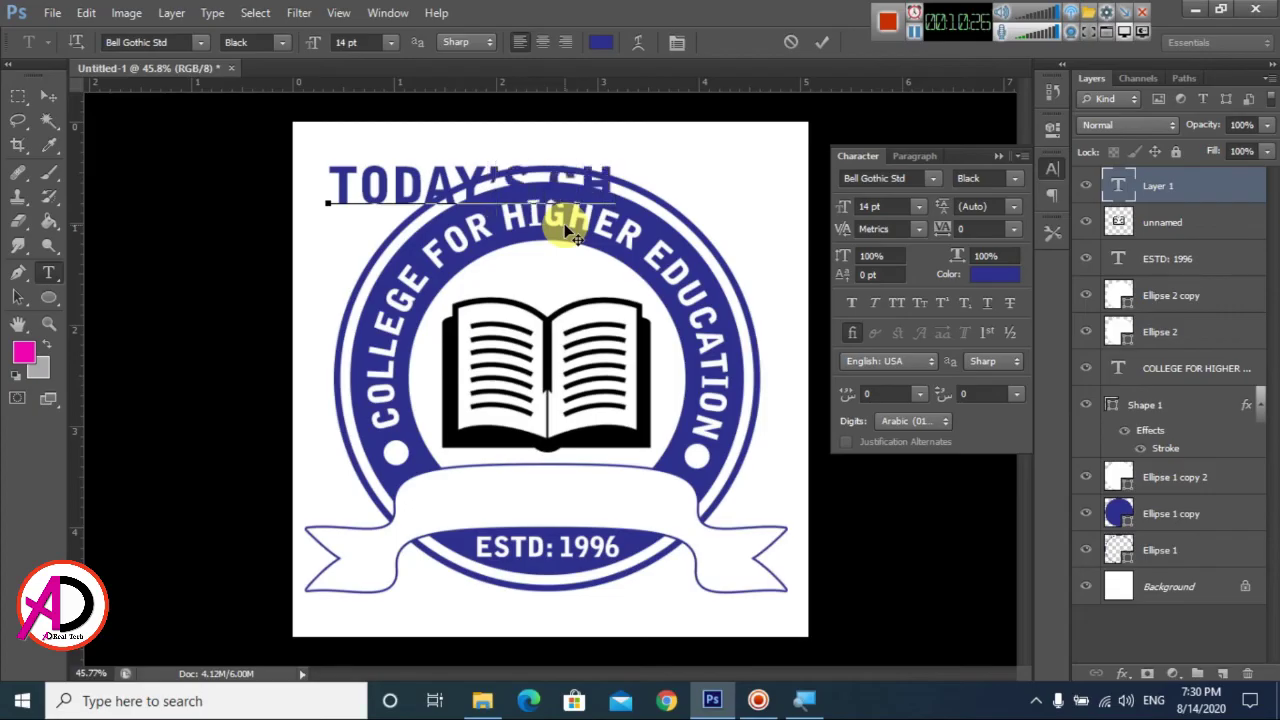
{"action": "type", "text": "ILD FUTURE LEADER"}
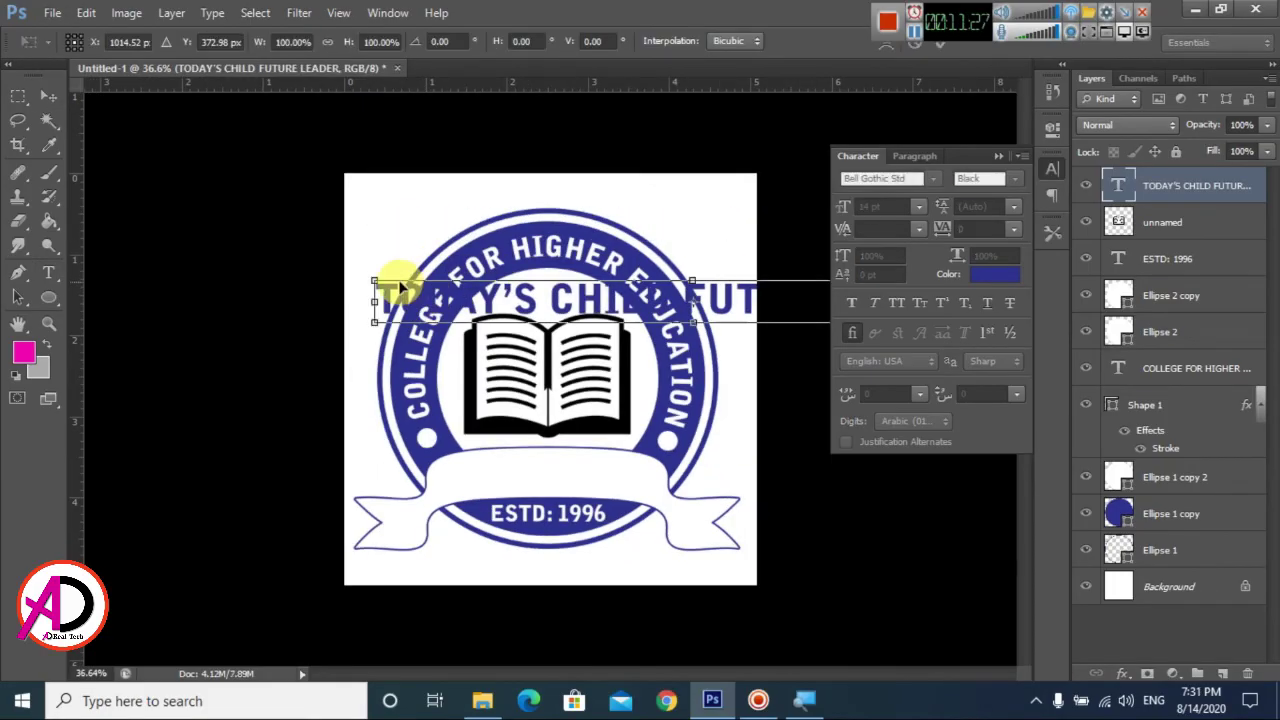
Step: Shrink the headline text and move it down onto the white ribbon
{"action": "left_click_drag", "start_coordinate": [373, 280], "coordinate": [505, 302]}
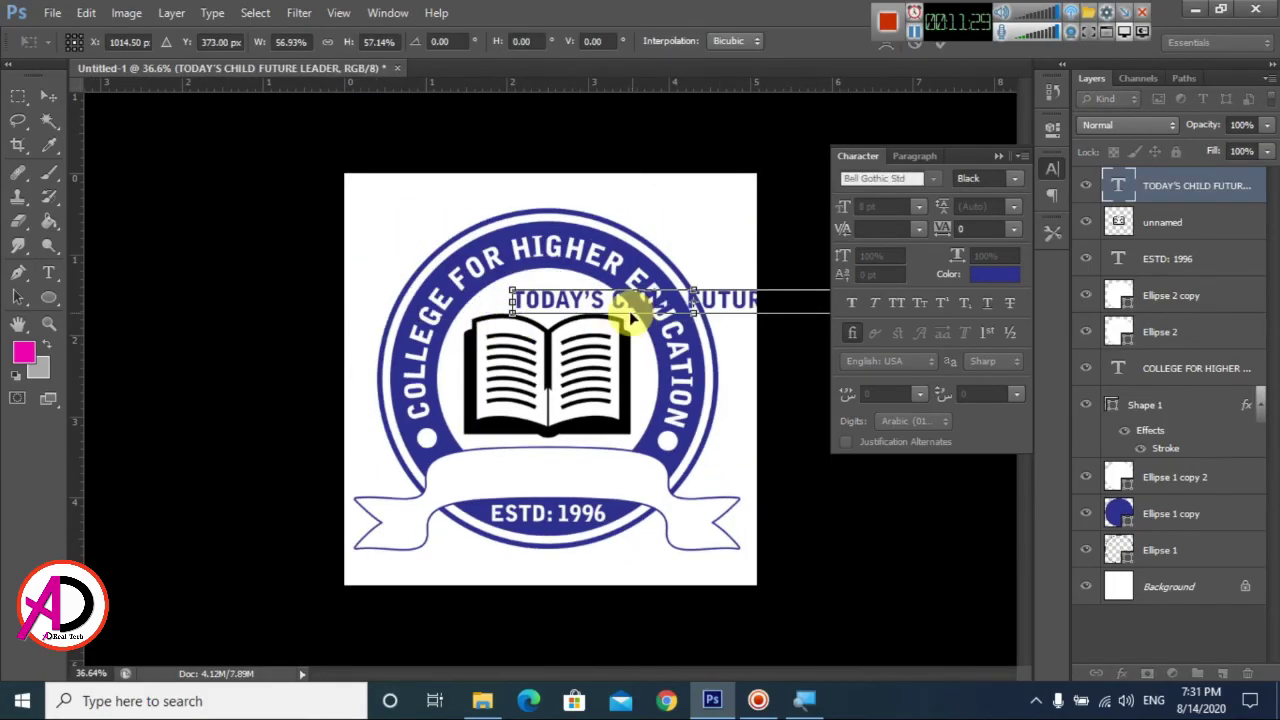
{"action": "left_click_drag", "start_coordinate": [594, 312], "coordinate": [520, 488]}
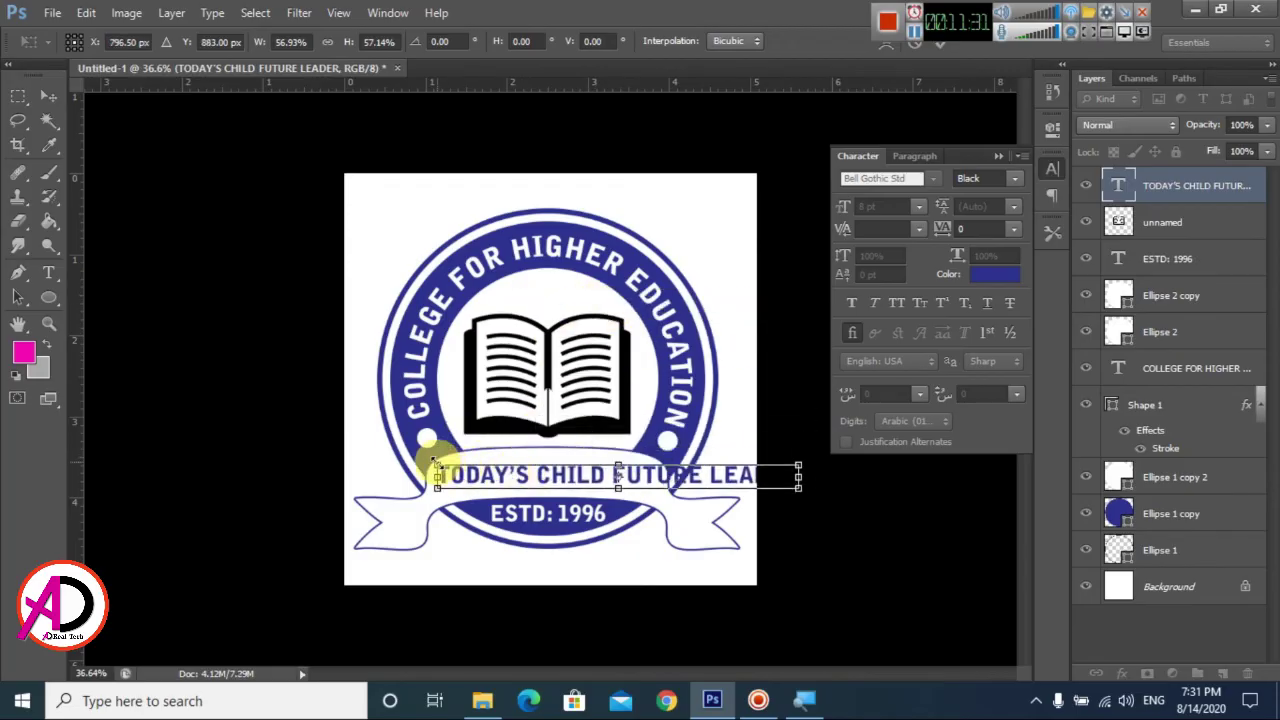
{"action": "left_click_drag", "start_coordinate": [433, 462], "coordinate": [460, 470]}
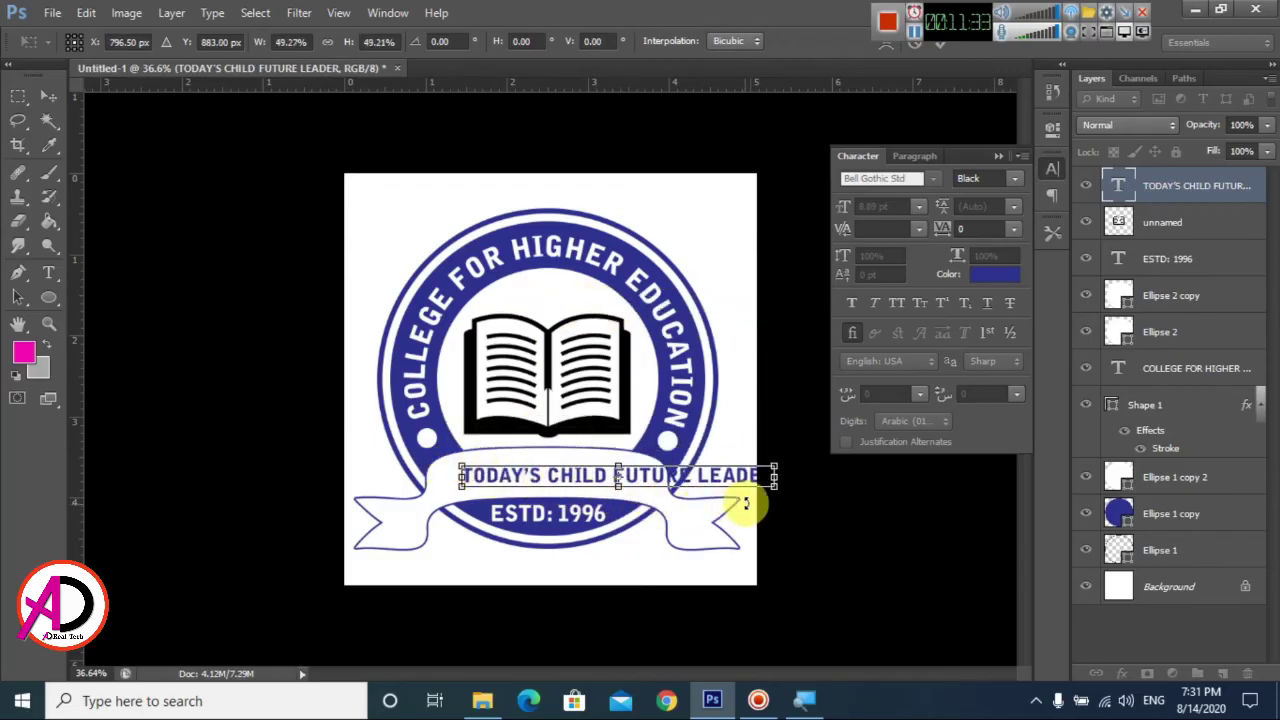
{"action": "left_click_drag", "start_coordinate": [727, 484], "coordinate": [703, 485]}
{"action": "key", "text": "Return"}
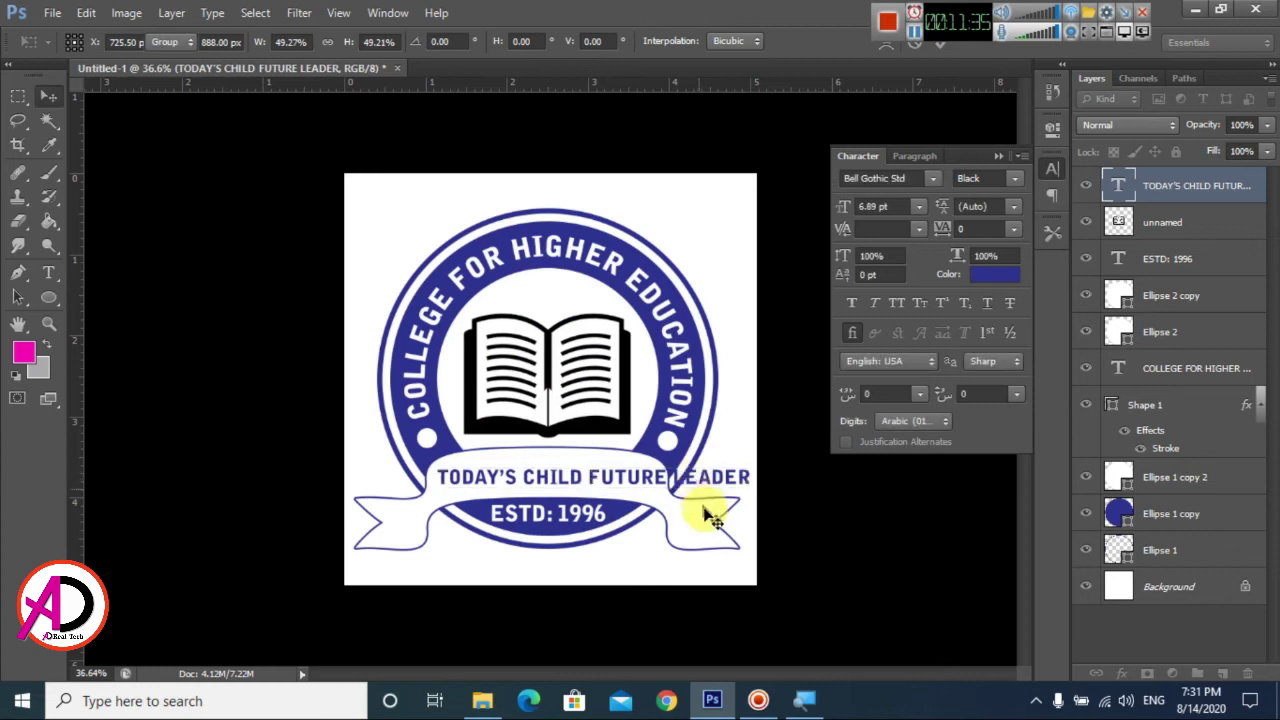
Step: Delete the word LEADER from the ribbon text
{"action": "key", "text": "t"}
{"action": "left_click_drag", "start_coordinate": [671, 479], "coordinate": [785, 472]}
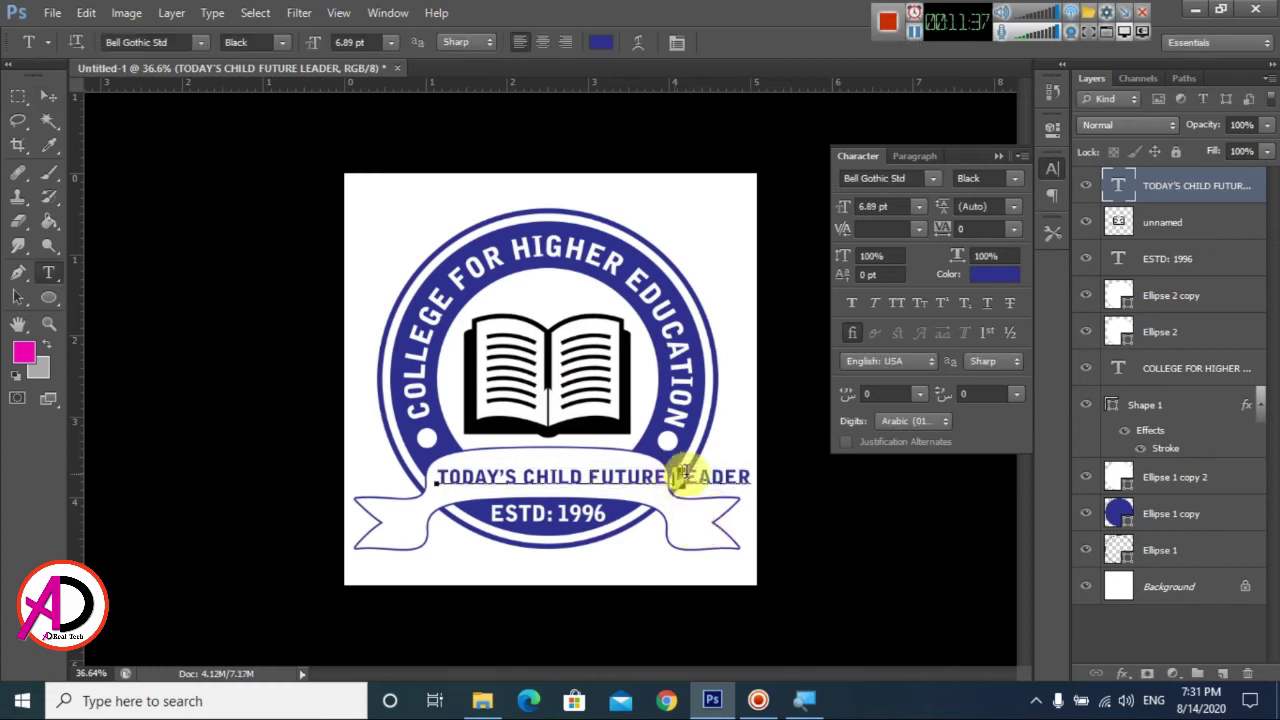
{"action": "key", "text": "BackSpace"}
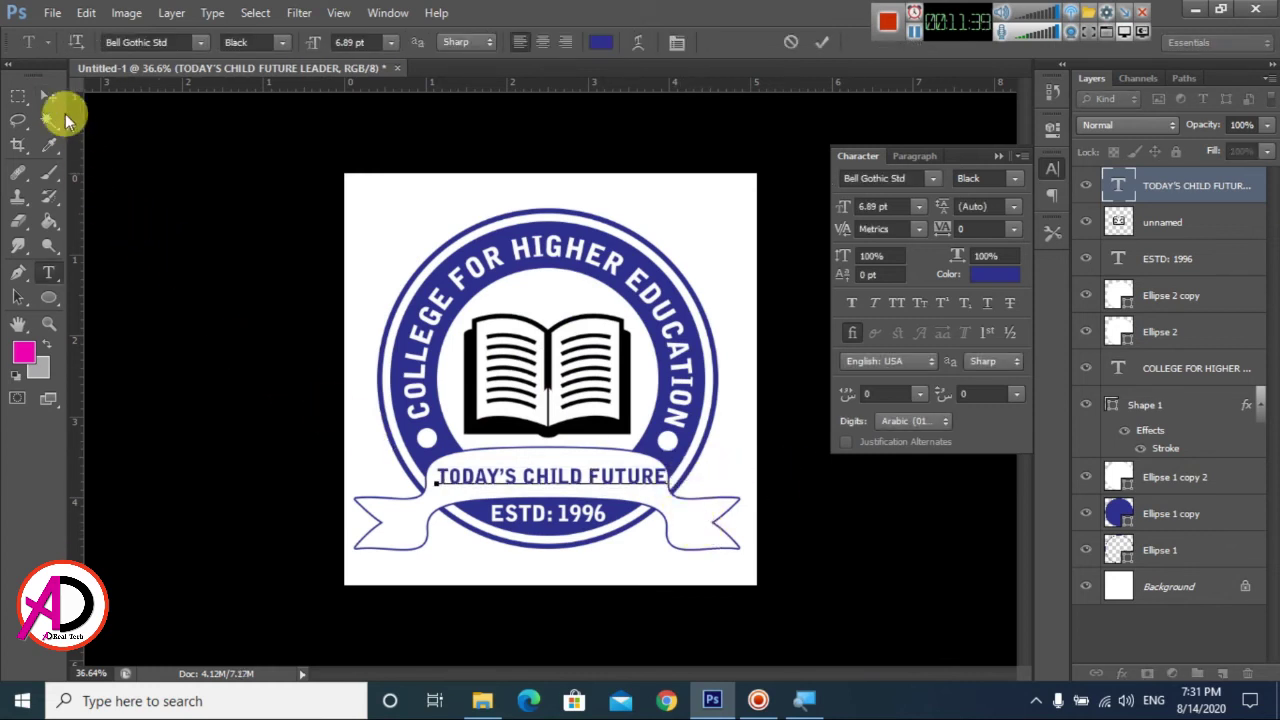
{"action": "key", "text": "ctrl+Return"}
Step: Centre TODAY'S CHILD FUTURE on the ribbon
{"action": "key", "text": "v"}
{"action": "key", "text": "ctrl+t"}
{"action": "key", "text": "ctrl+plus"}
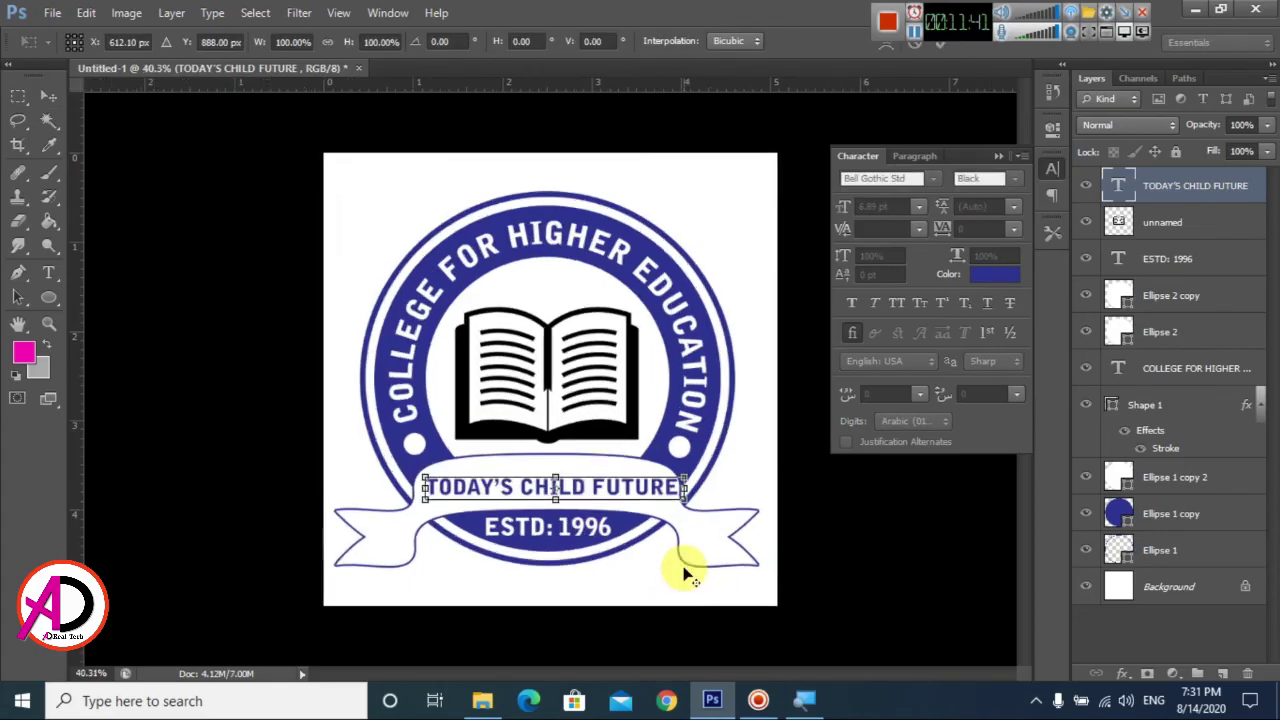
{"action": "scroll", "coordinate": [685, 575], "scroll_direction": "up", "scroll_amount": 4}
{"action": "left_click_drag", "start_coordinate": [537, 463], "coordinate": [529, 462]}
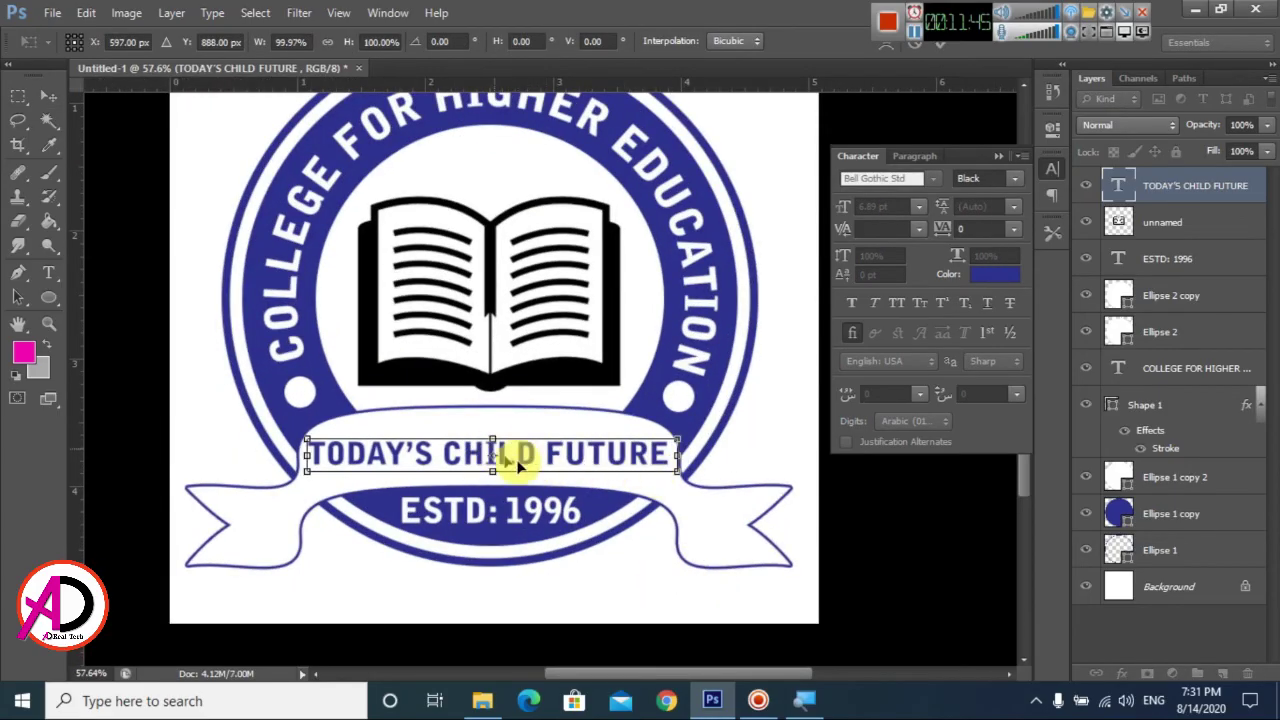
{"action": "key", "text": "Return"}
Step: Stretch the ribbon text to 123% scale and nudge it slightly lower
{"action": "key", "text": "t"}
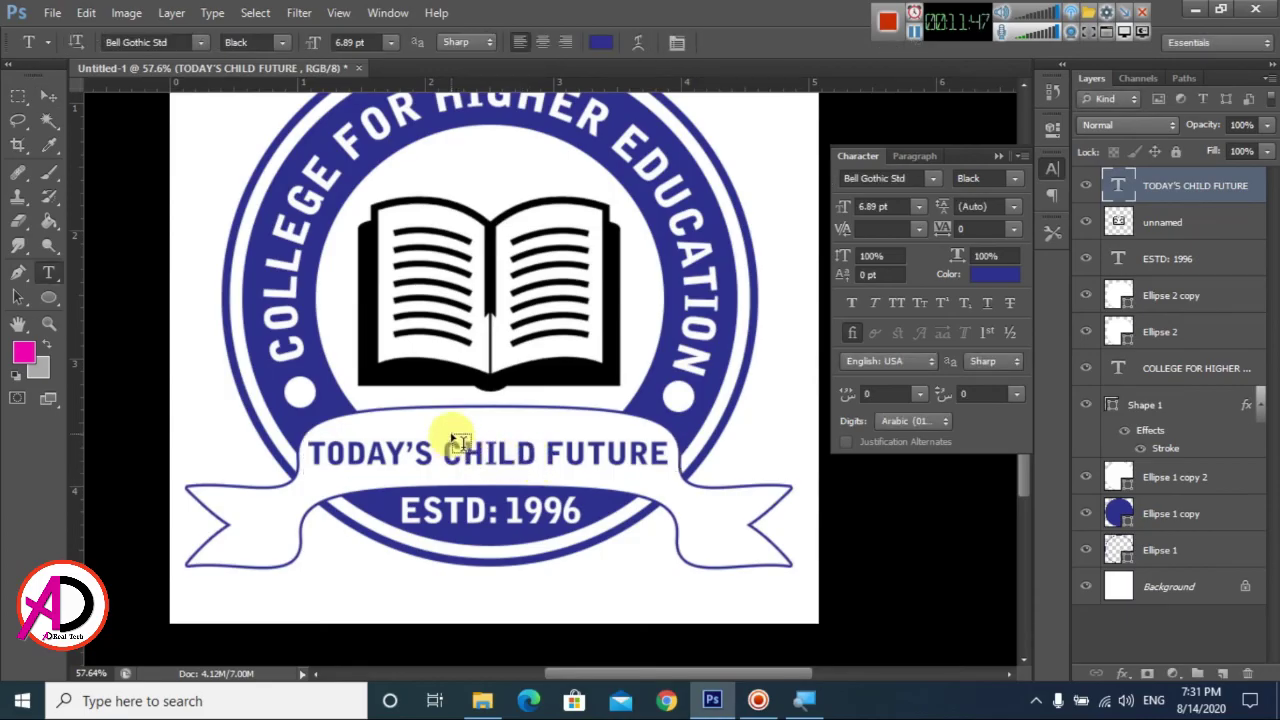
{"action": "triple_click", "coordinate": [455, 450]}
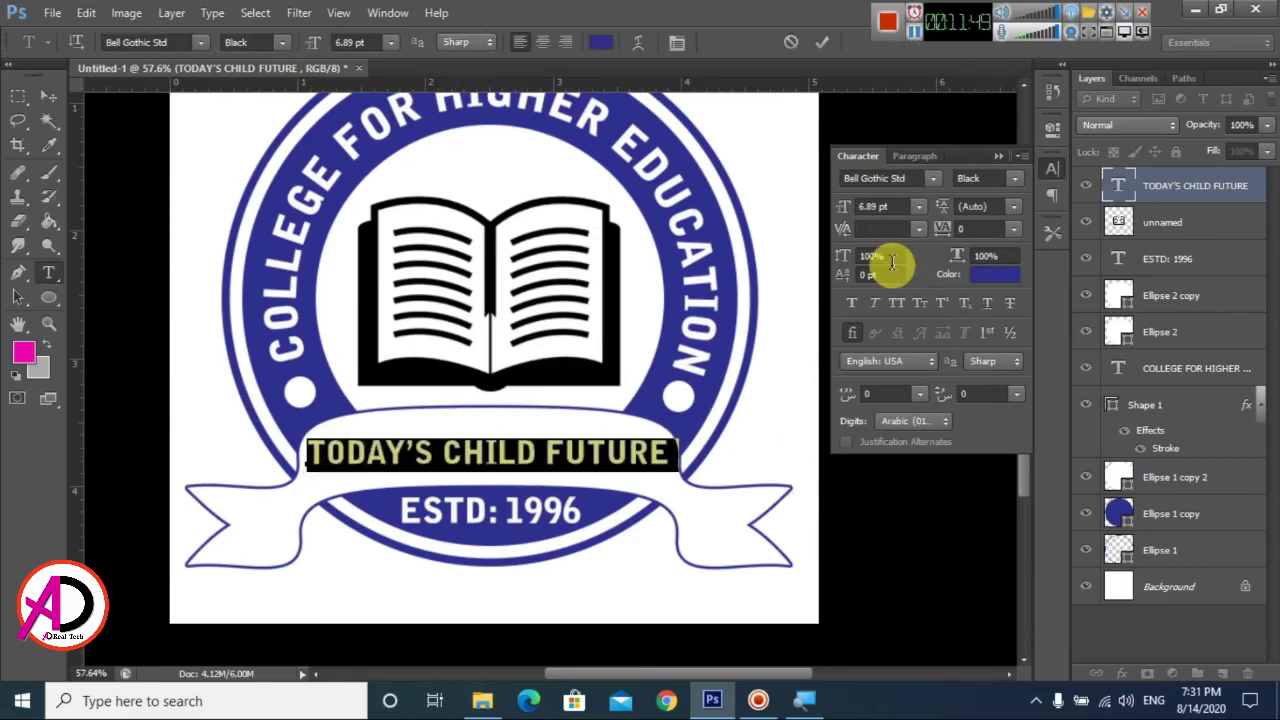
{"action": "type", "text": "120"}
{"action": "key", "text": "Return"}
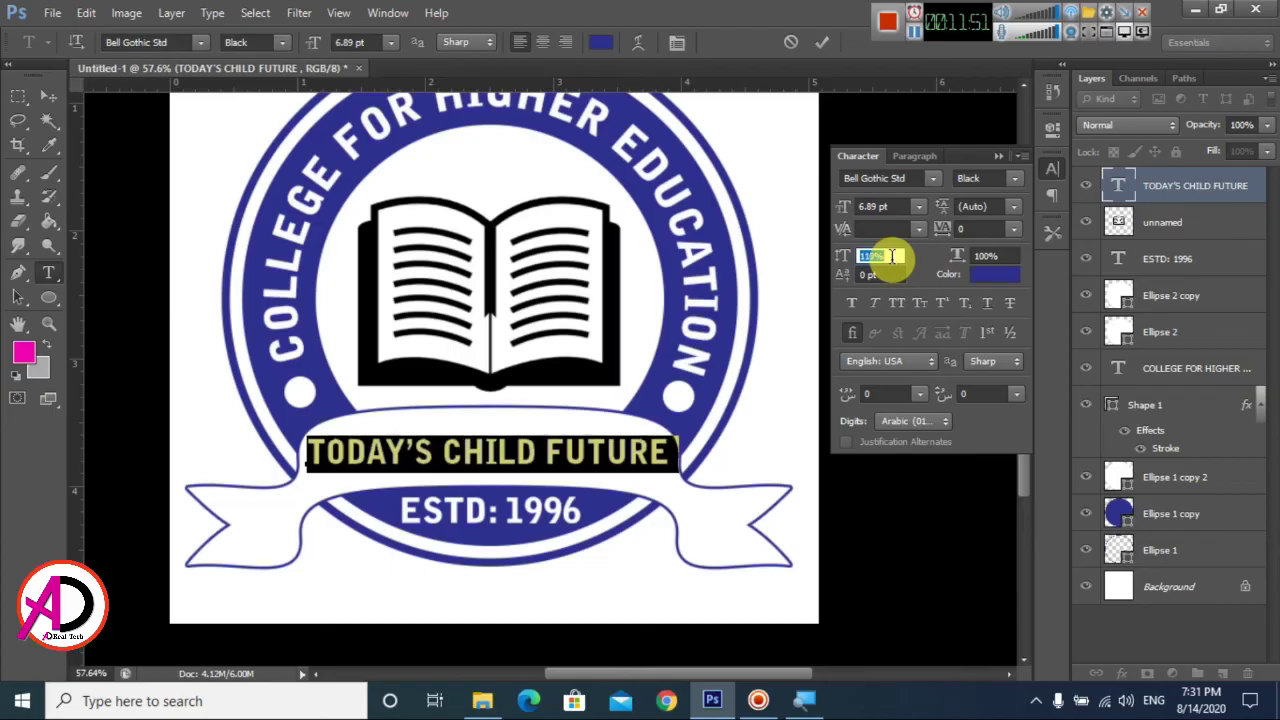
{"action": "key", "text": "Up"}
{"action": "key", "text": "Up"}
{"action": "key", "text": "Up"}
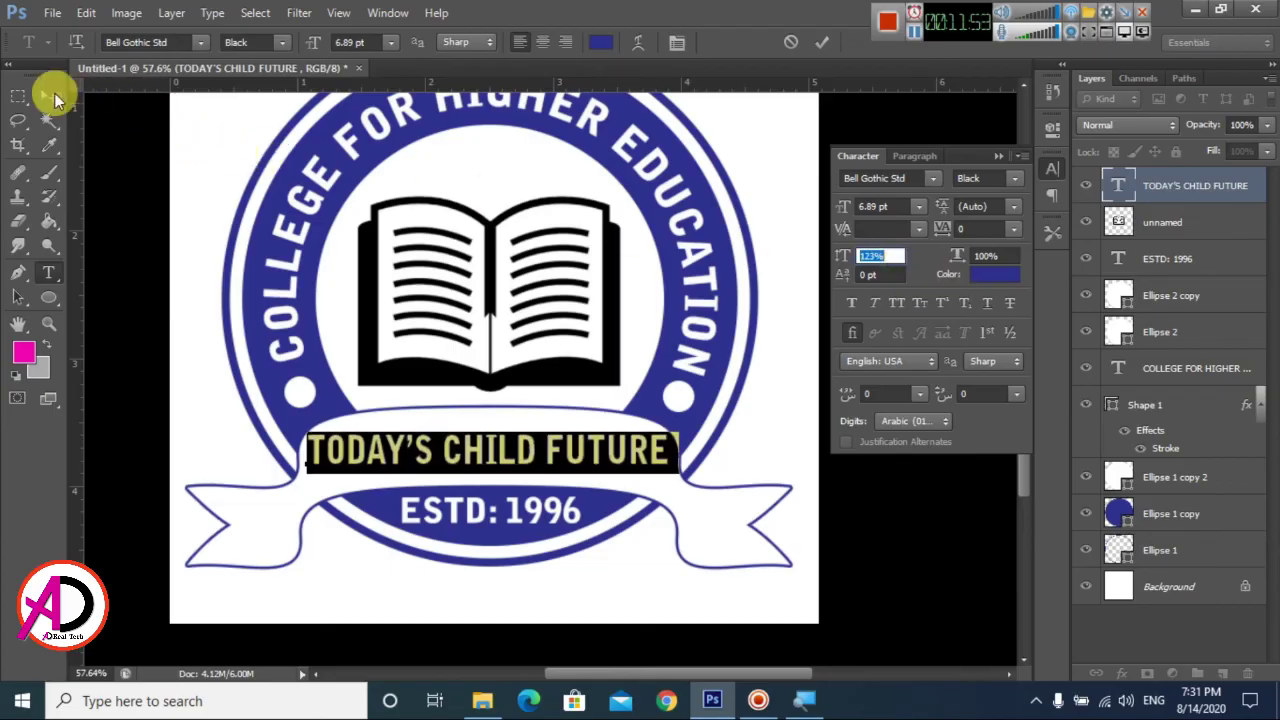
{"action": "left_click", "coordinate": [54, 93]}
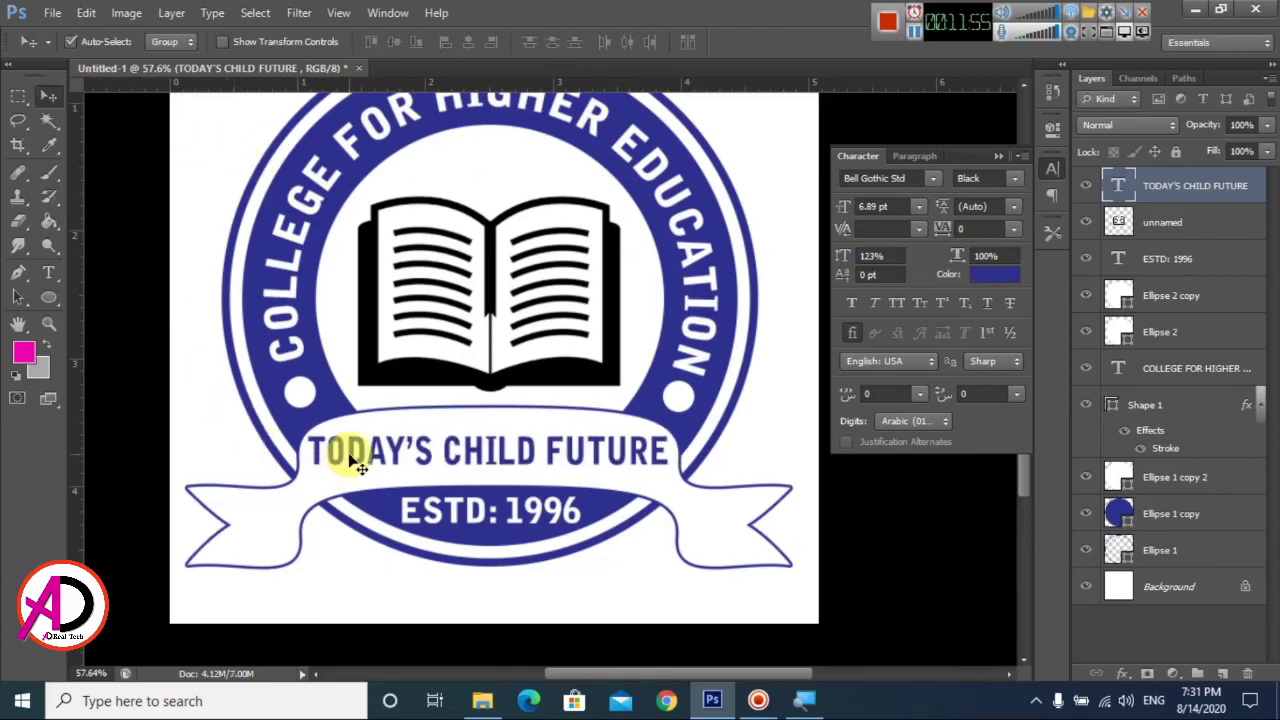
{"action": "left_click_drag", "start_coordinate": [349, 459], "coordinate": [352, 465]}
{"action": "scroll", "coordinate": [522, 511], "scroll_direction": "down", "scroll_amount": 2}
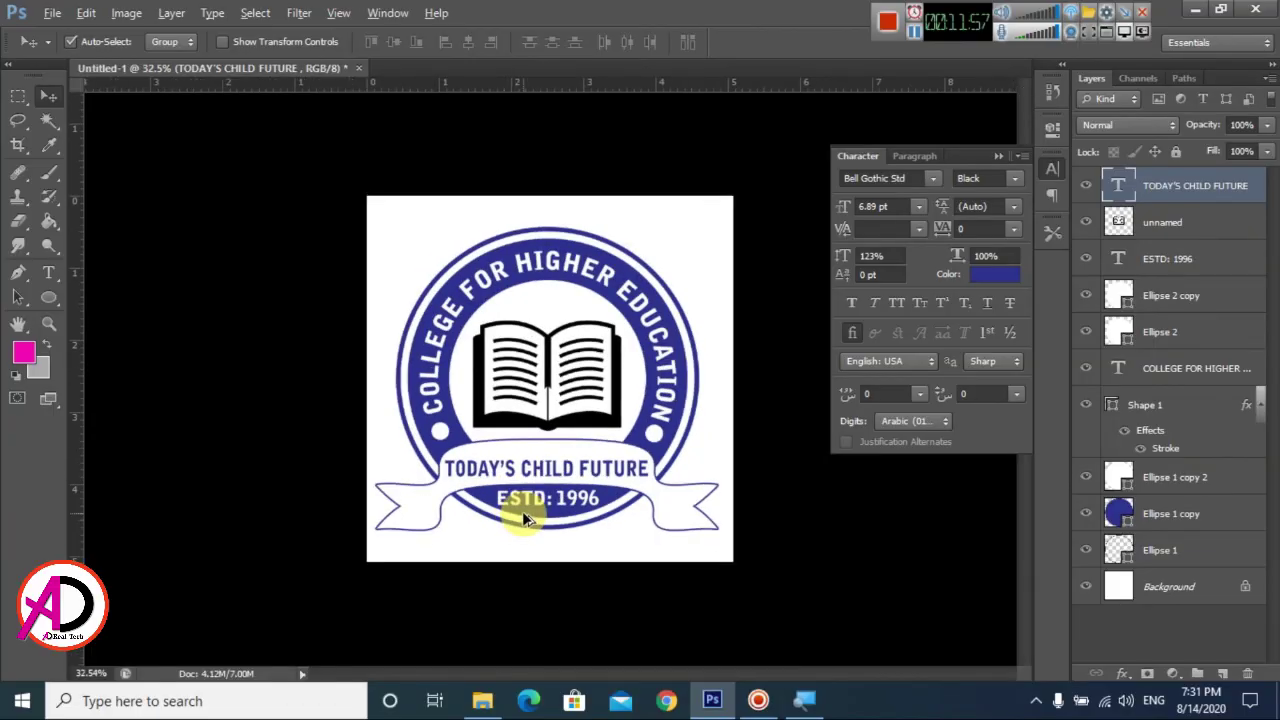
{"action": "scroll", "coordinate": [526, 511], "scroll_direction": "down", "scroll_amount": 1}
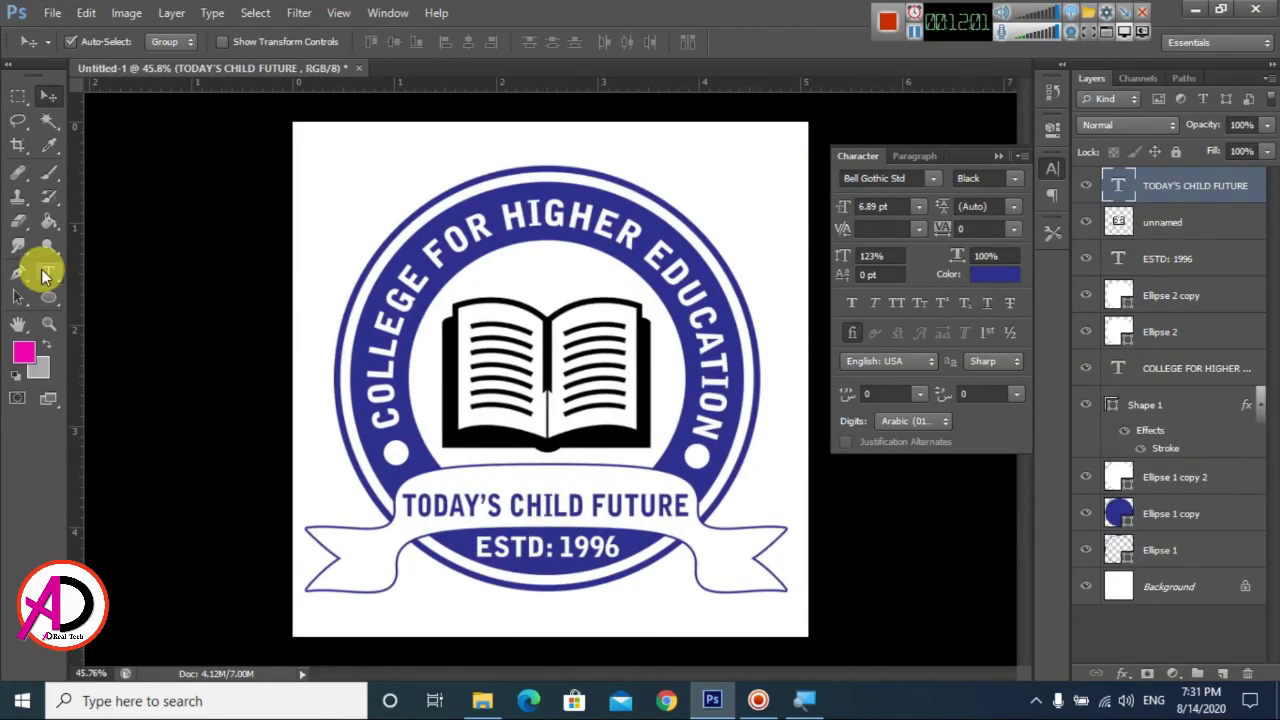
{"action": "left_click", "coordinate": [48, 272]}
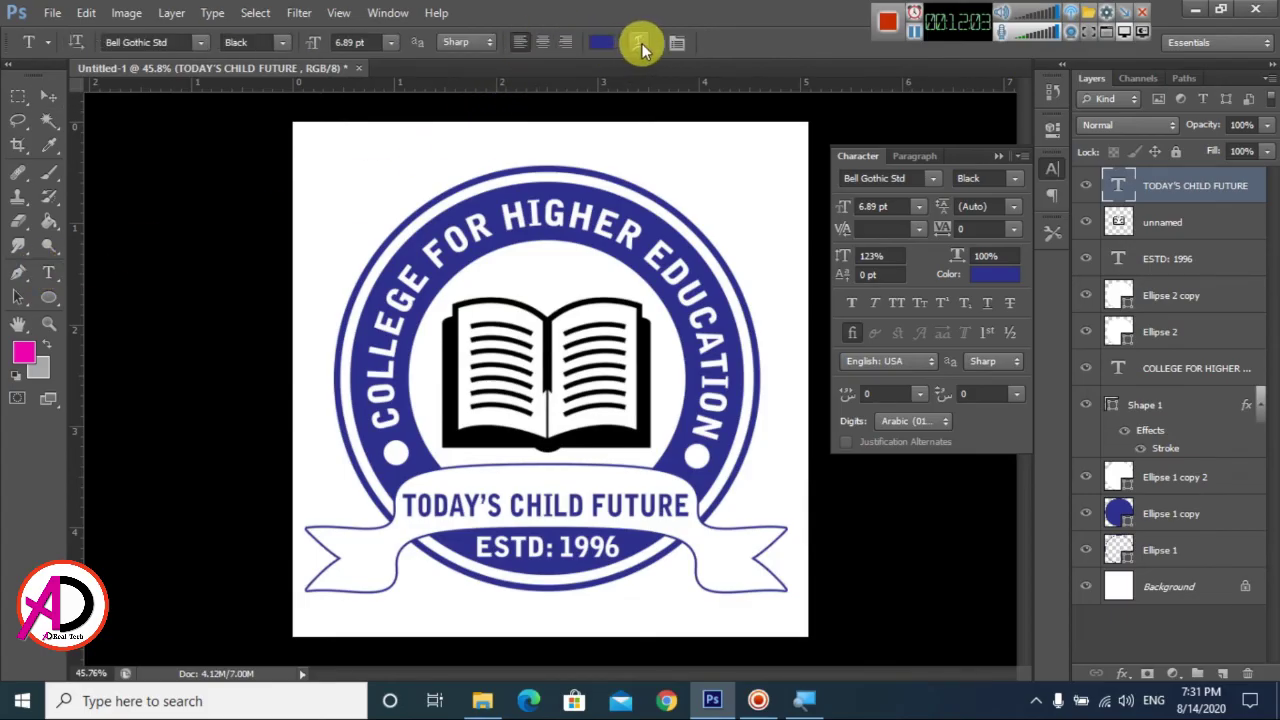
Step: Warp TODAY'S CHILD FUTURE with an Arc style at a gentle bend of +20
{"action": "left_click", "coordinate": [641, 43]}
{"action": "left_click", "coordinate": [651, 190]}
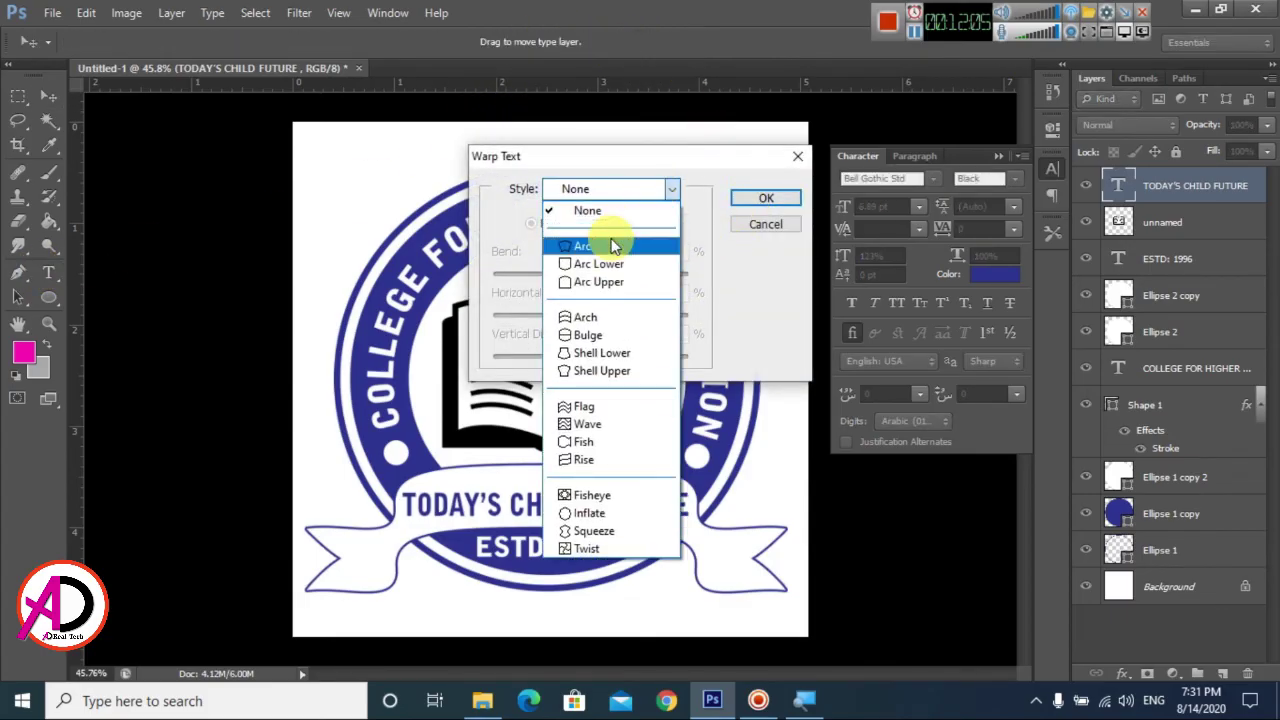
{"action": "left_click", "coordinate": [613, 246]}
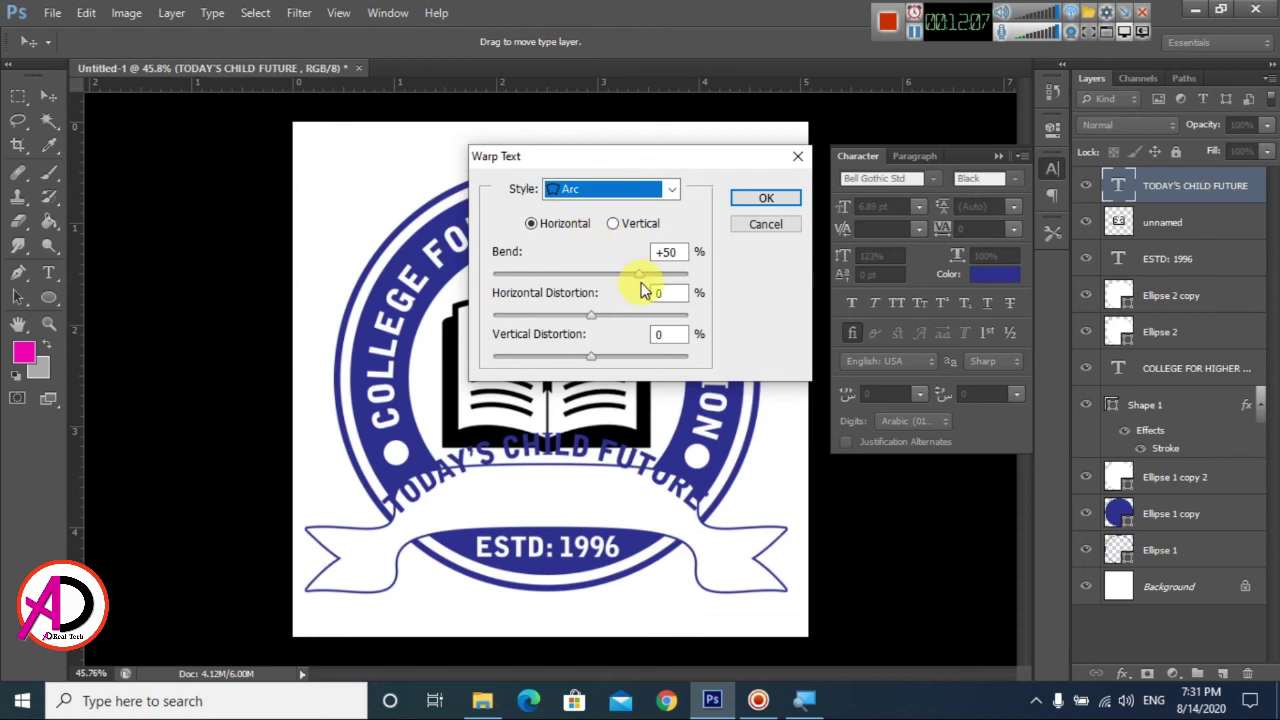
{"action": "left_click_drag", "start_coordinate": [639, 273], "coordinate": [612, 278]}
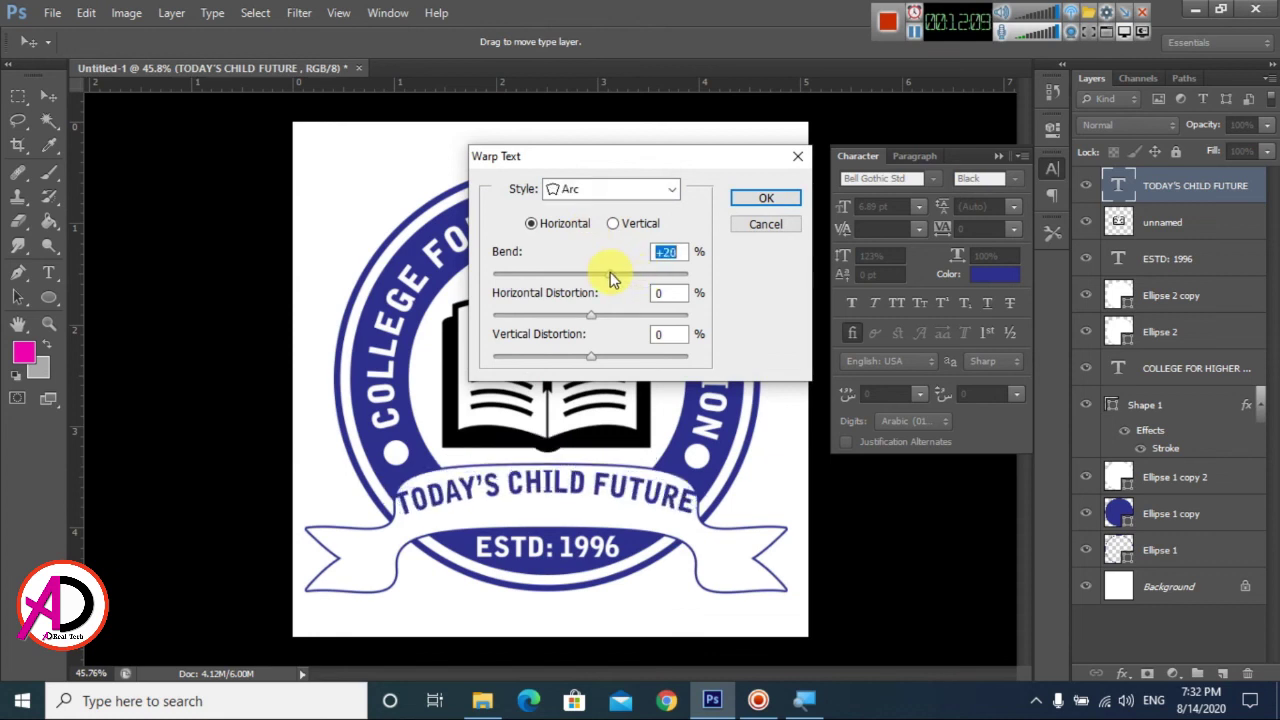
{"action": "left_click", "coordinate": [764, 200]}
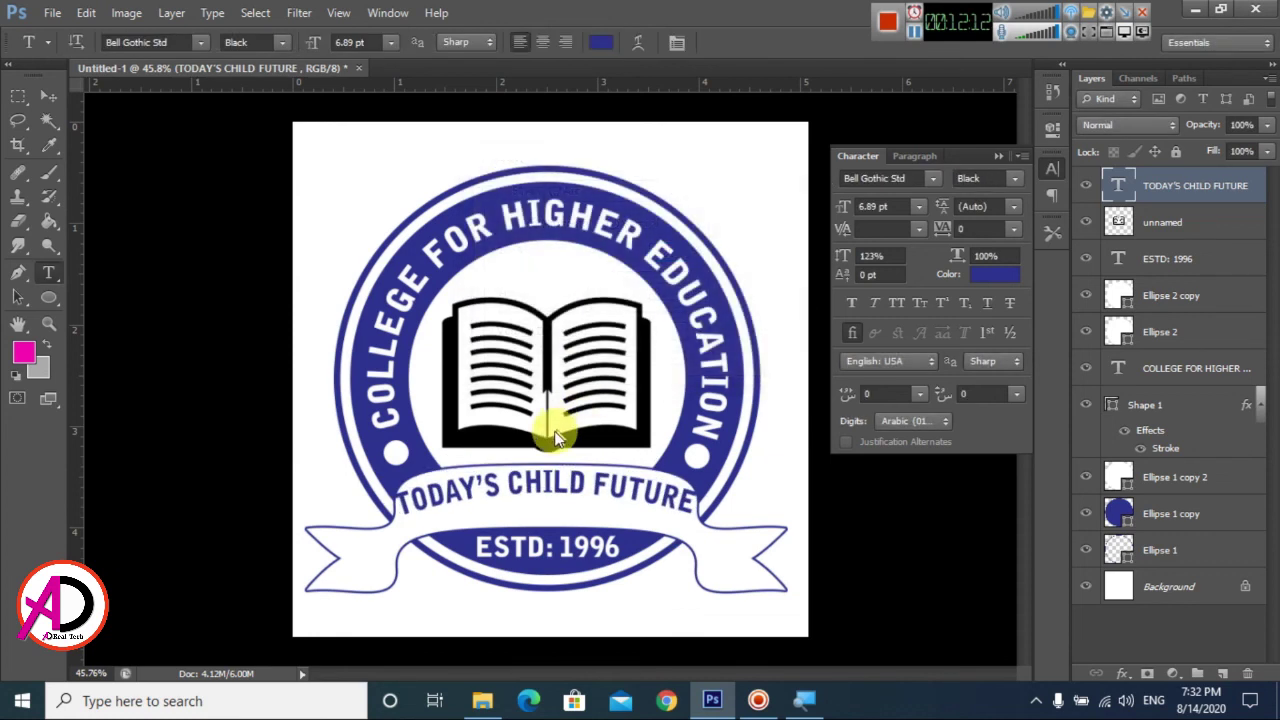
Step: Nudge the arched text two steps down on the ribbon
{"action": "left_click", "coordinate": [510, 484]}
{"action": "key", "text": "ctrl"}
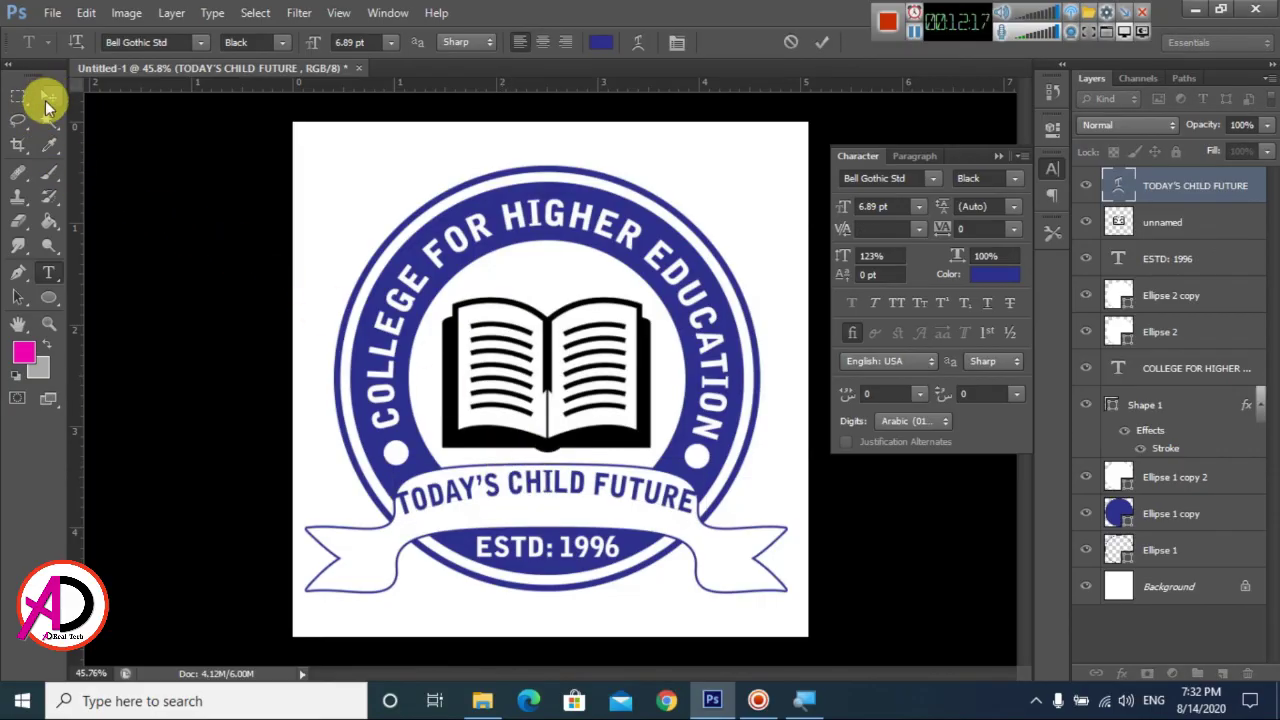
{"action": "key", "text": "ctrl"}
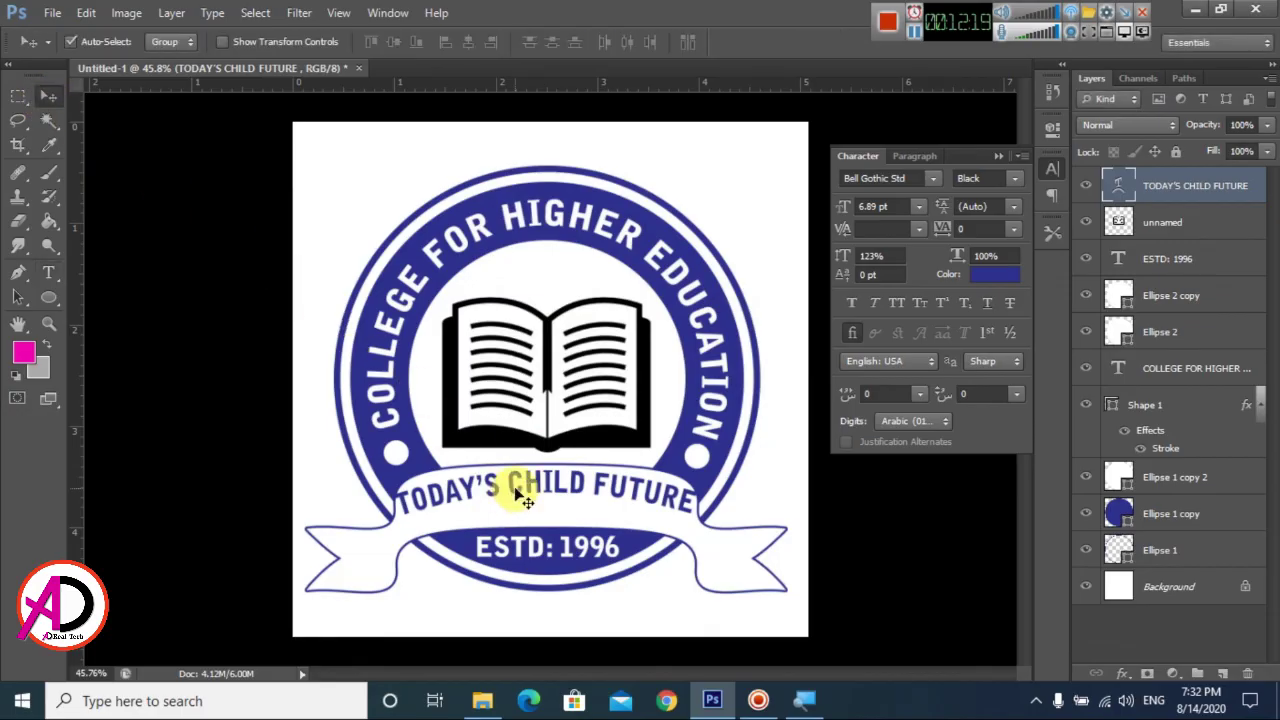
{"action": "left_click_drag", "start_coordinate": [518, 496], "coordinate": [518, 504]}
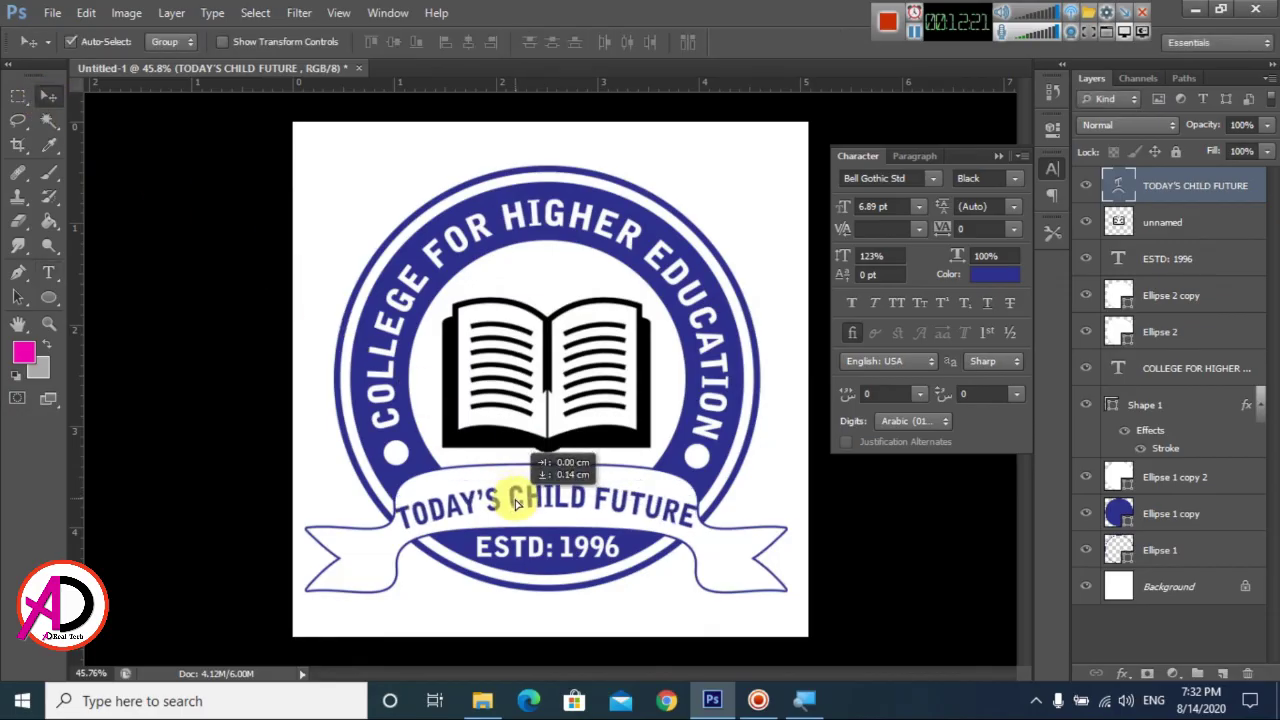
{"action": "key", "text": "ctrl+z"}
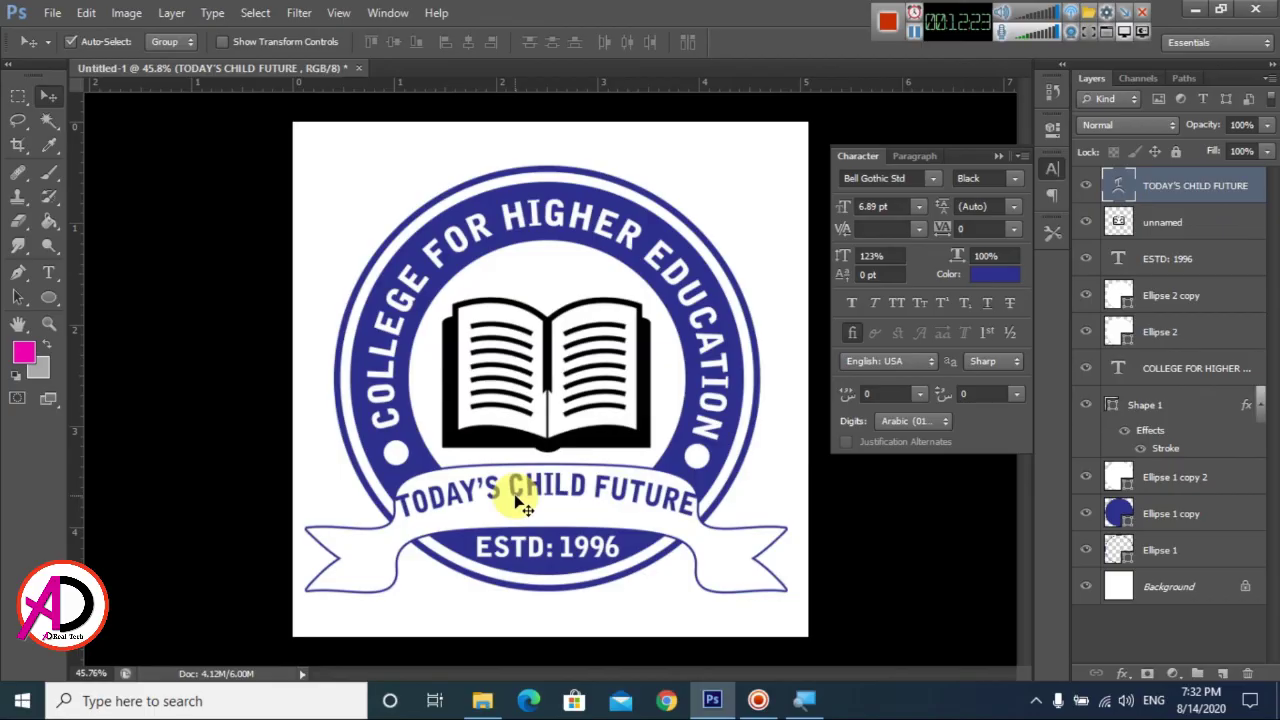
{"action": "key", "text": "Down"}
{"action": "key", "text": "Down"}
{"action": "key", "text": "Down"}
{"action": "key", "text": "Down"}
{"action": "key", "text": "Down"}
{"action": "key", "text": "Down"}
{"action": "key", "text": "Down"}
{"action": "key", "text": "Down"}
{"action": "key", "text": "Down"}
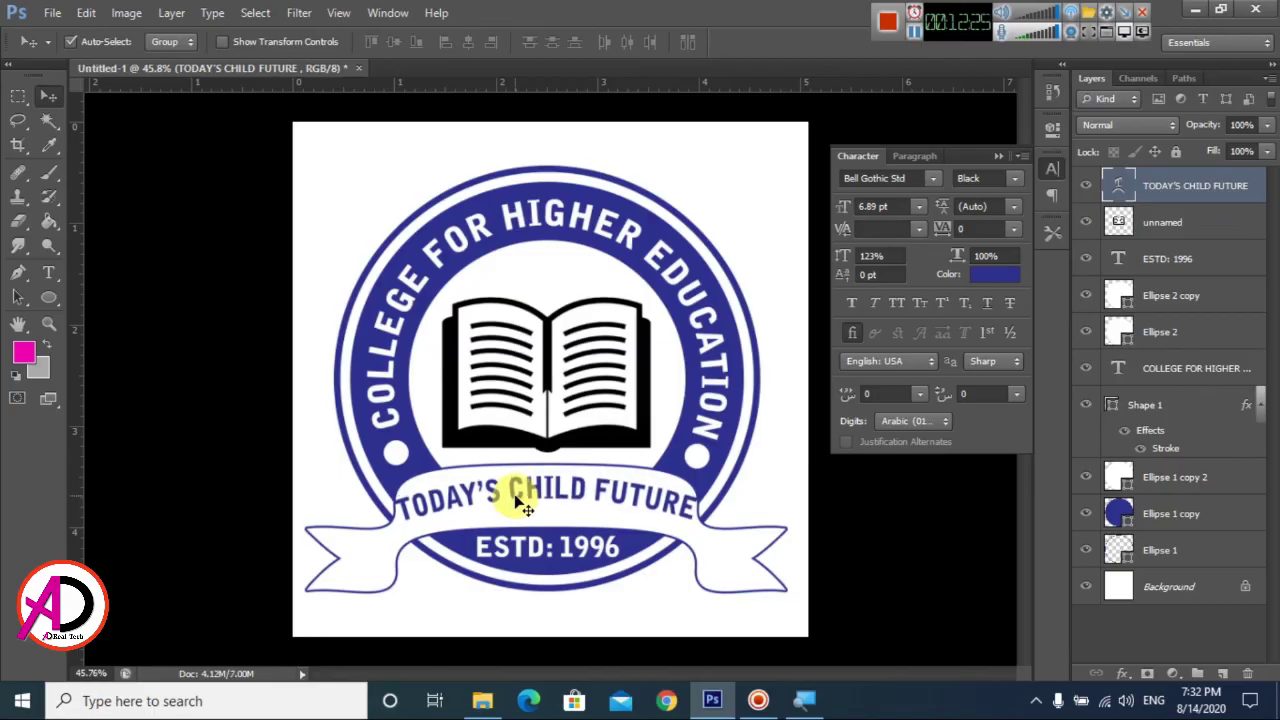
{"action": "key", "text": "Down"}
{"action": "key", "text": "Down"}
{"action": "key", "text": "Down"}
{"action": "key", "text": "Down"}
{"action": "key", "text": "Down"}
{"action": "key", "text": "Down"}
{"action": "key", "text": "Down"}
{"action": "key", "text": "Down"}
{"action": "key", "text": "Down"}
{"action": "key", "text": "Down"}
{"action": "key", "text": "Down"}
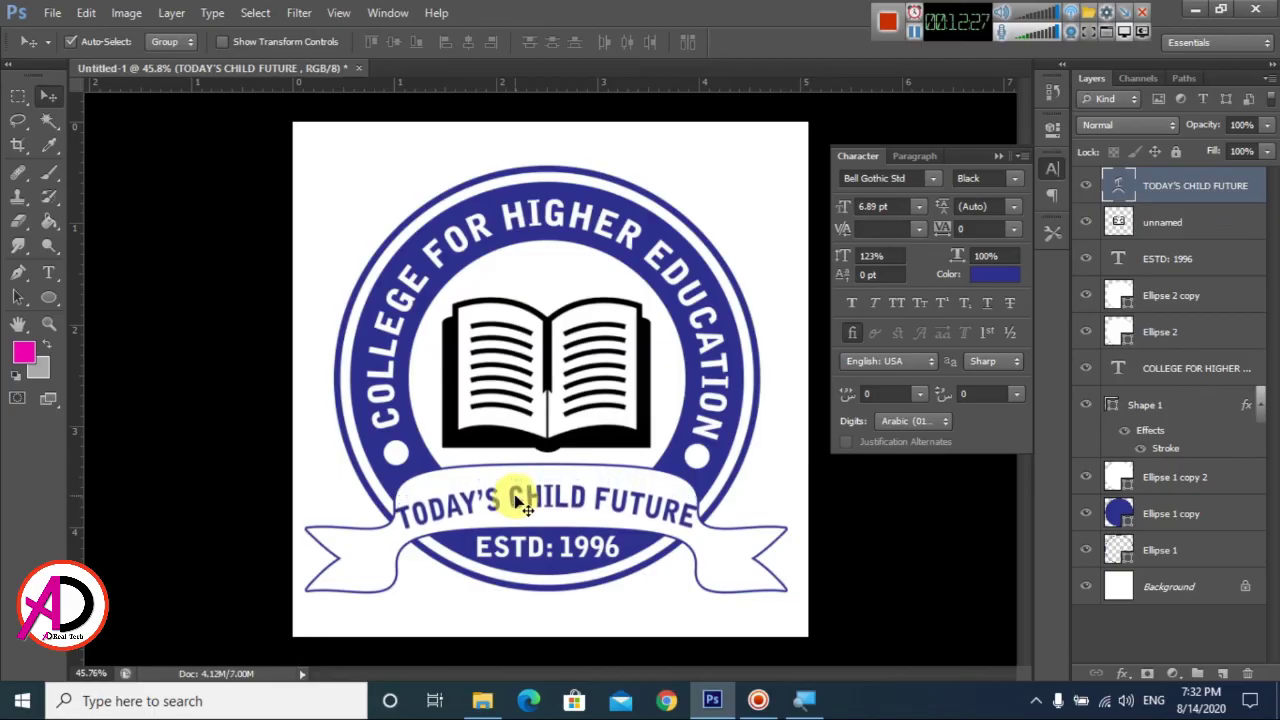
Step: Zoom the canvas to 50% to view the whole badge
{"action": "key", "text": "ctrl+plus"}
{"action": "key", "text": "ctrl+minus"}
{"action": "key", "text": "ctrl+plus"}
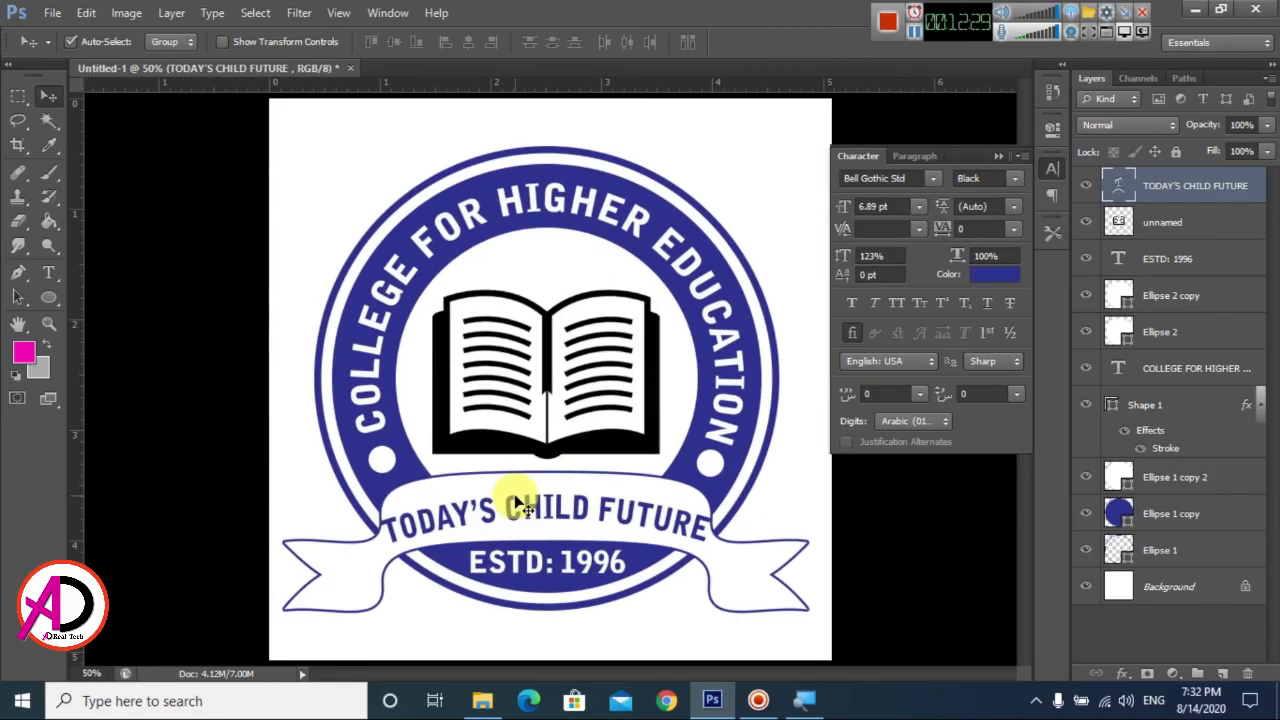
{"action": "key", "text": "ctrl+minus"}
{"action": "key", "text": "ctrl+plus"}
{"action": "key", "text": "ctrl+minus"}
{"action": "key", "text": "ctrl+plus"}
Step: Group every badge layer above the Background into Group 1
{"action": "left_click", "coordinate": [1170, 552], "text": "shift"}
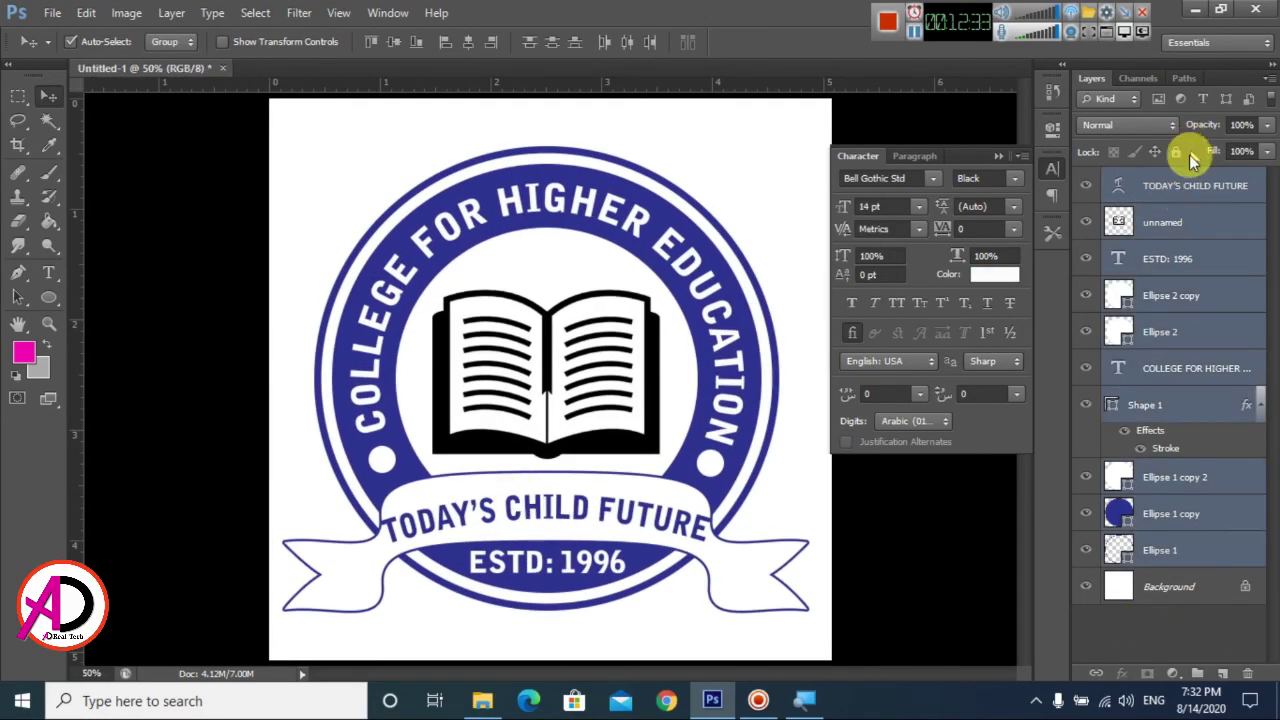
{"action": "left_click", "coordinate": [1198, 675]}
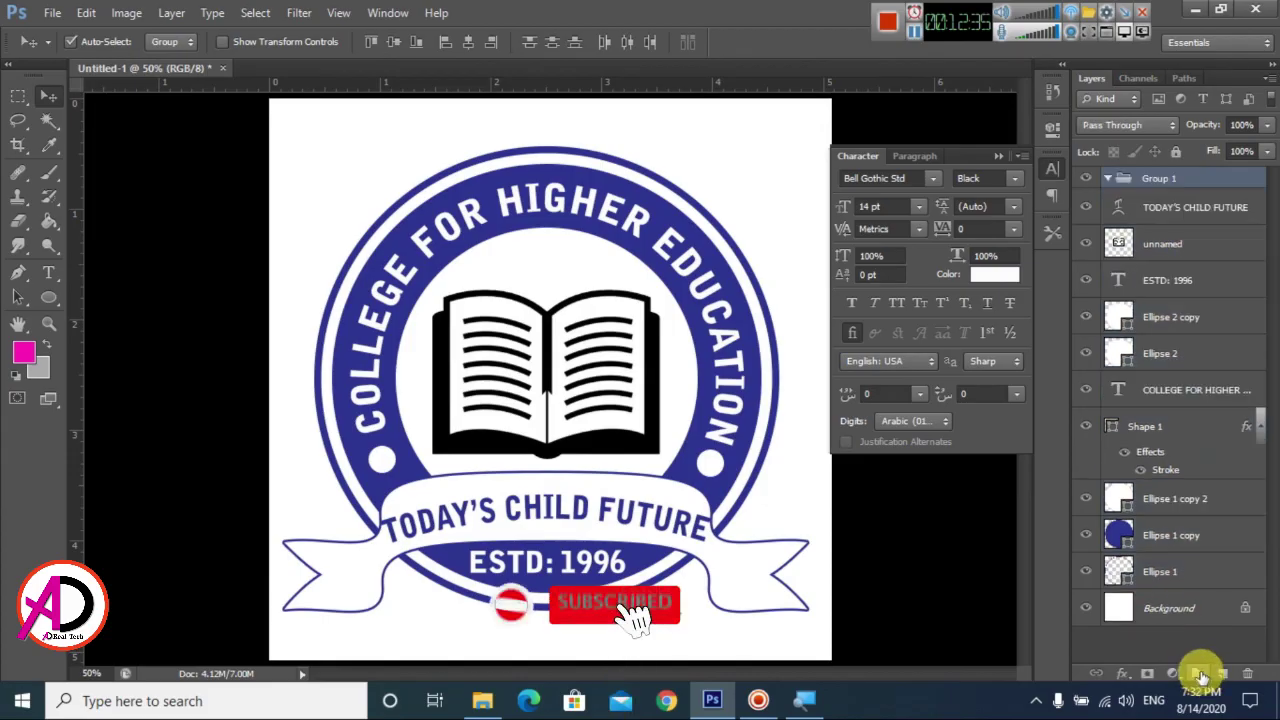
{"action": "left_click", "coordinate": [1107, 178]}
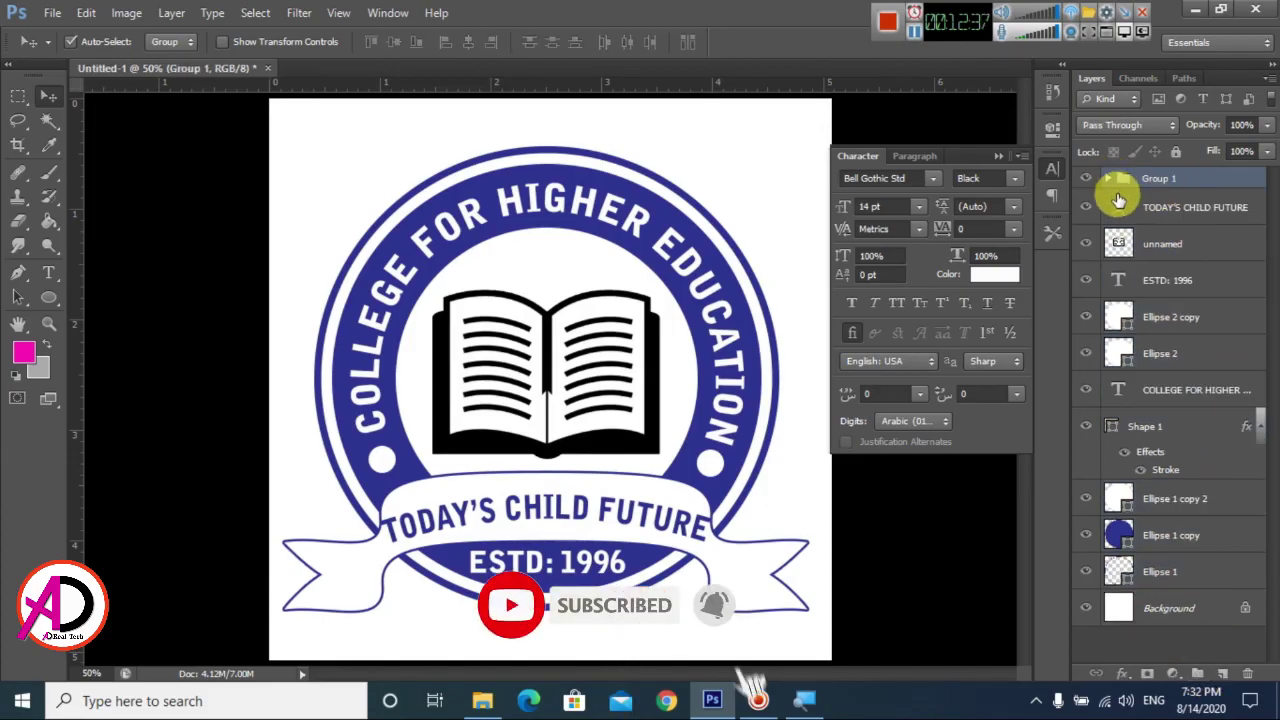
{"action": "key", "text": "ctrl+shift+g"}
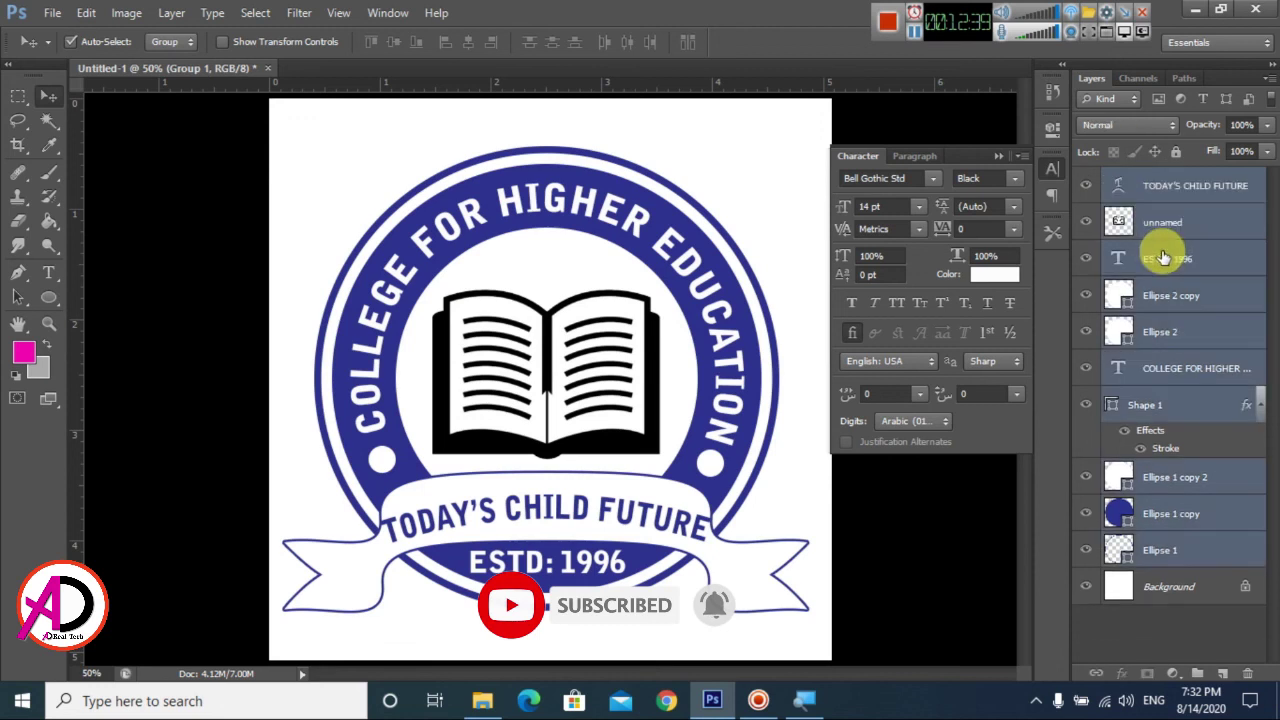
{"action": "key", "text": "ctrl+g"}
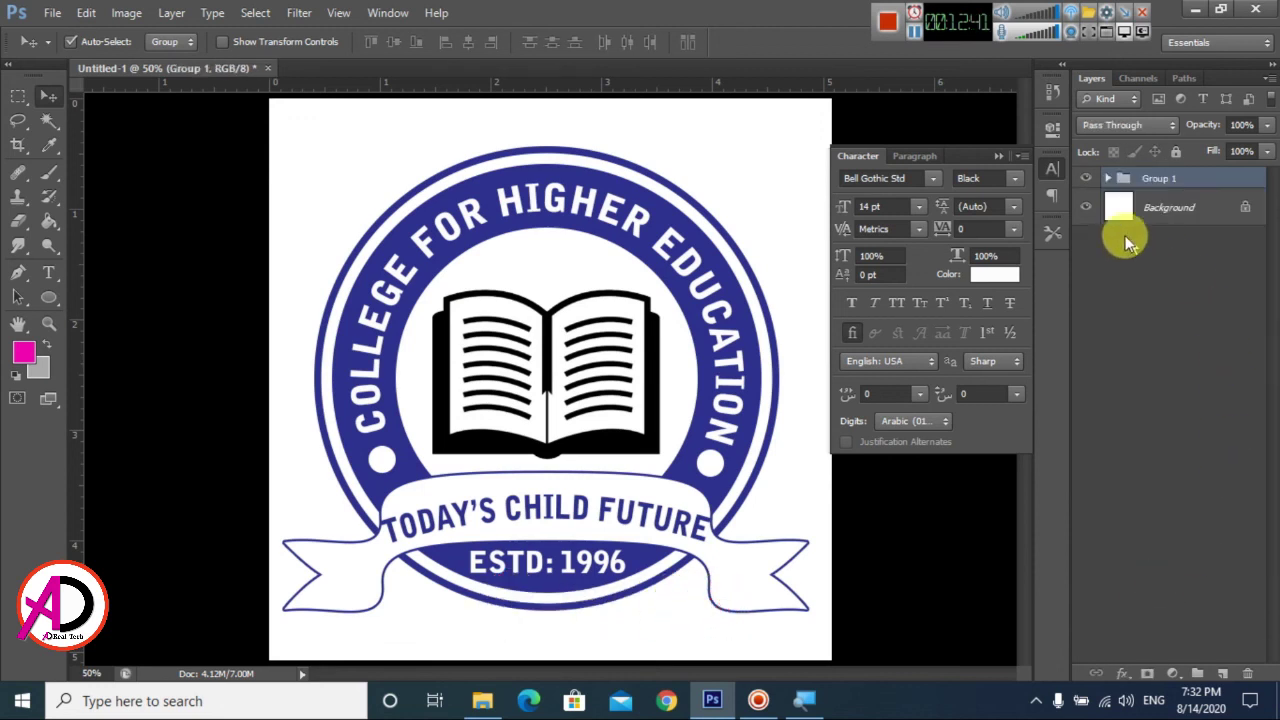
{"action": "left_click", "coordinate": [1108, 179]}
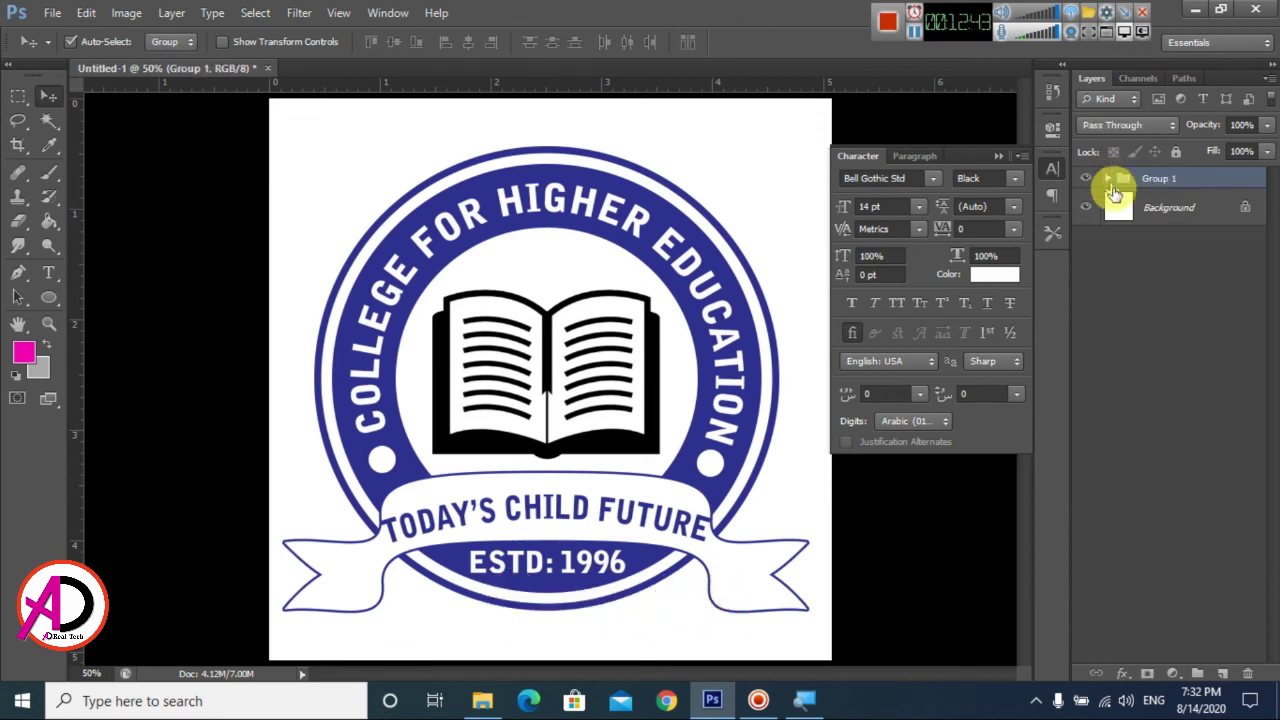
Step: Delete the white Background layer to leave a transparent backdrop
{"action": "left_click", "coordinate": [1153, 206]}
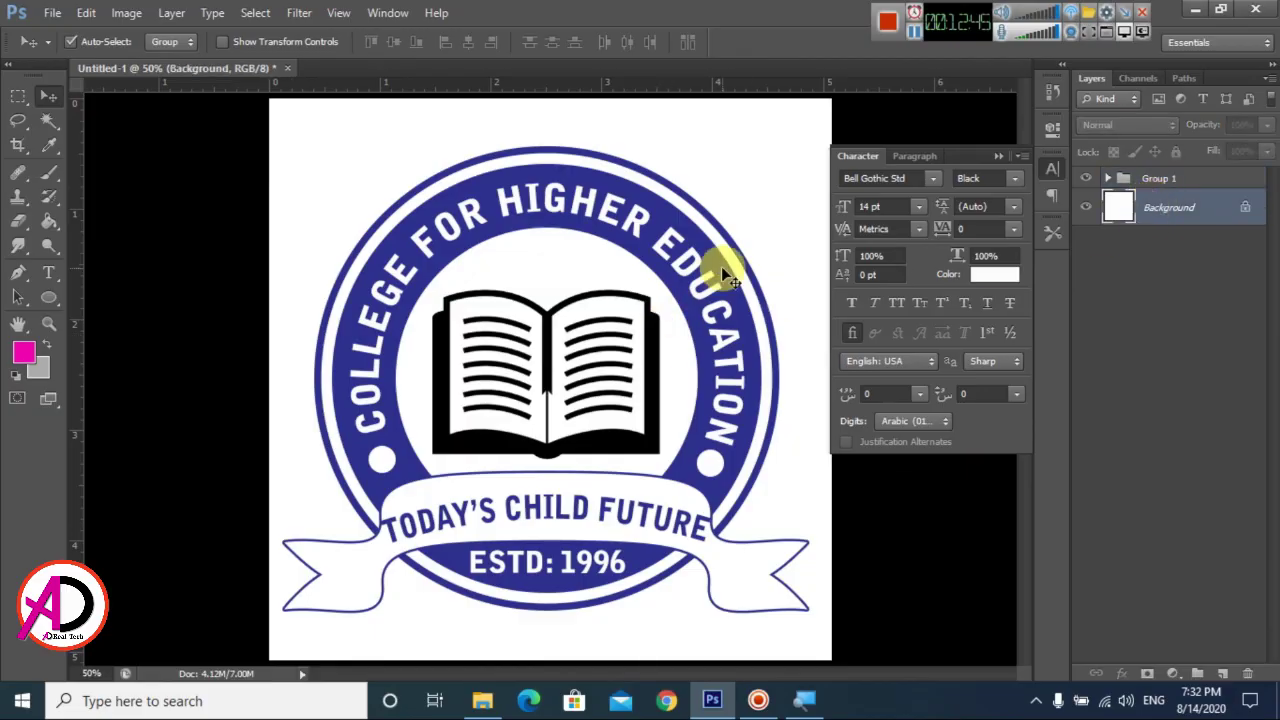
{"action": "key", "text": "Delete"}
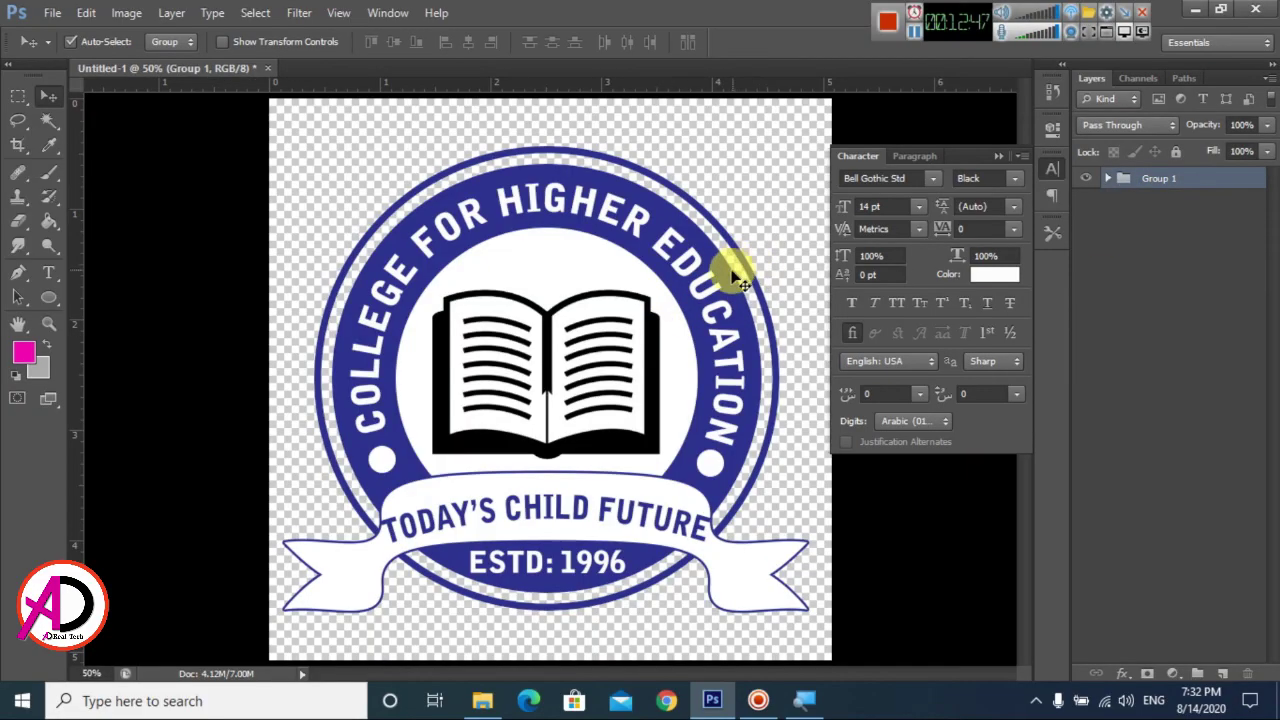
{"action": "scroll", "coordinate": [617, 328], "scroll_direction": "down", "scroll_amount": 3}
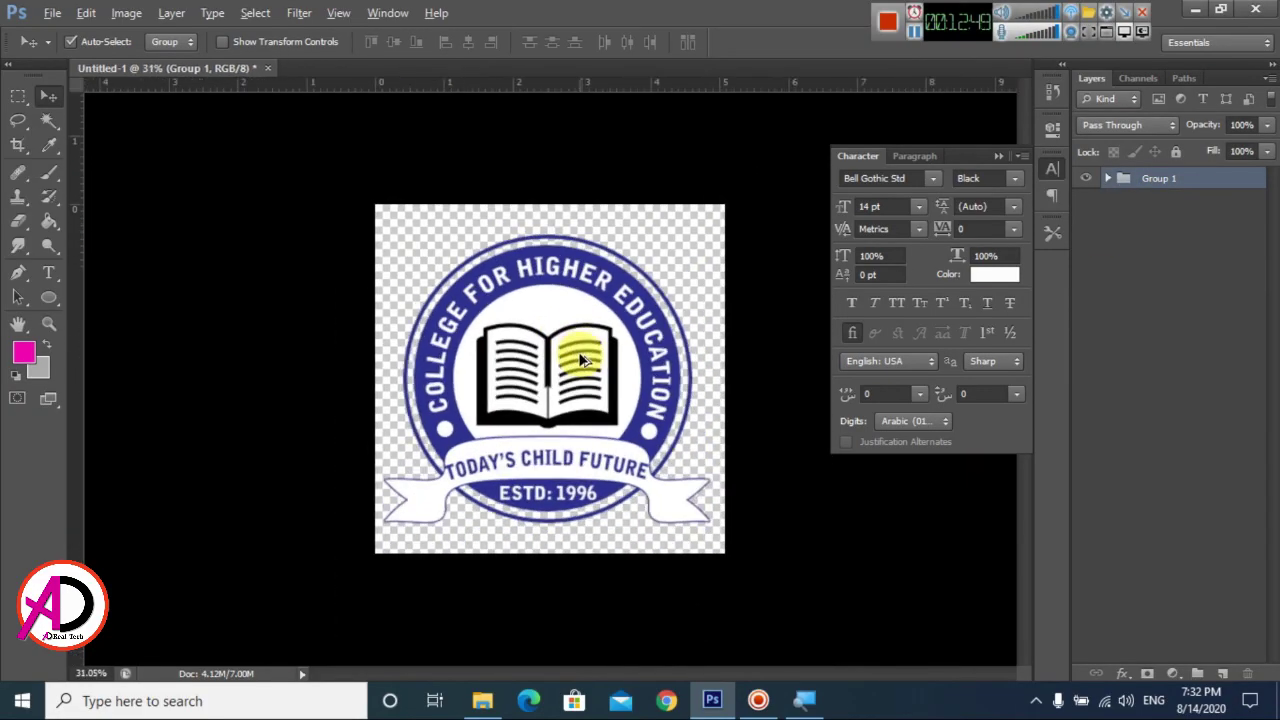